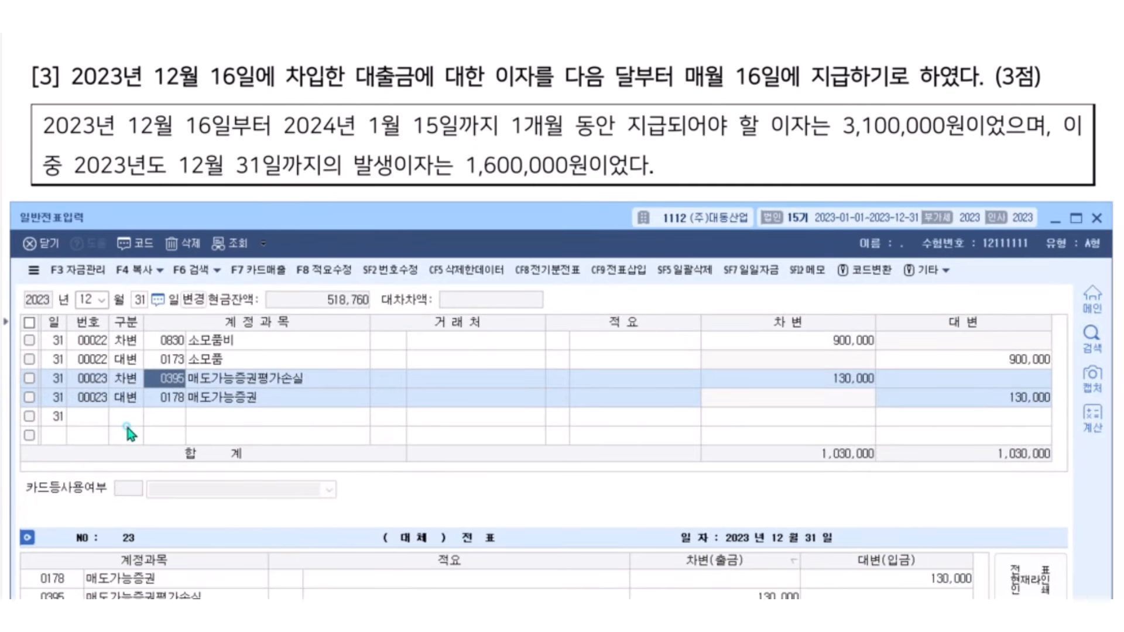
Book a 12/31 entry debiting 이자비용 and crediting 미지급비용 for 1,600,000 each
click(125, 418)
text(3이)
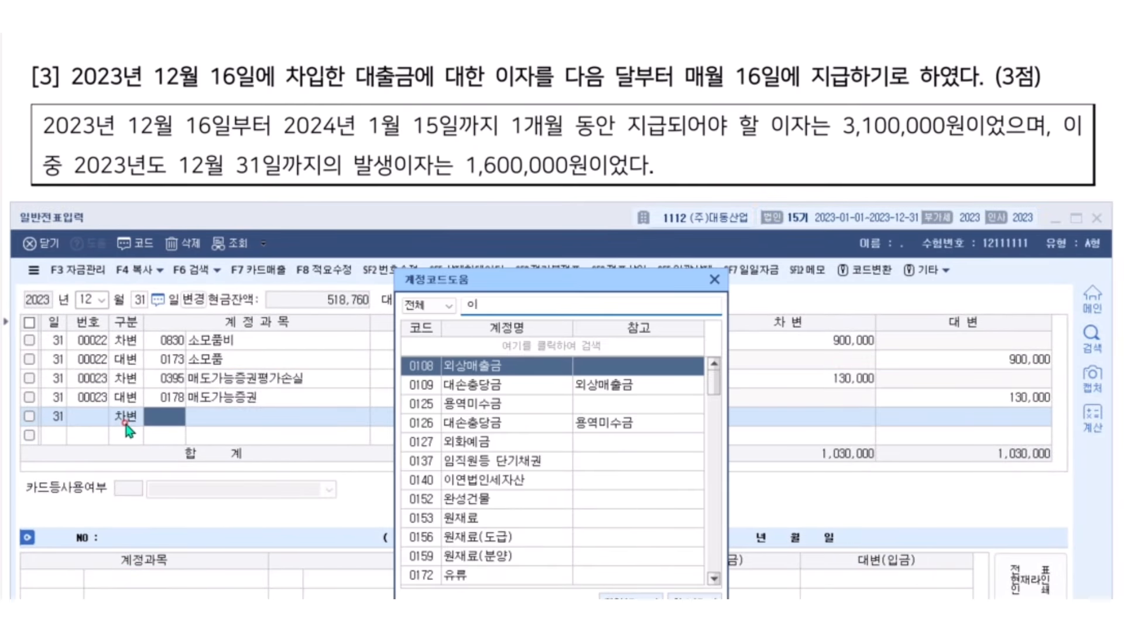
text(자비용)
key(Return)
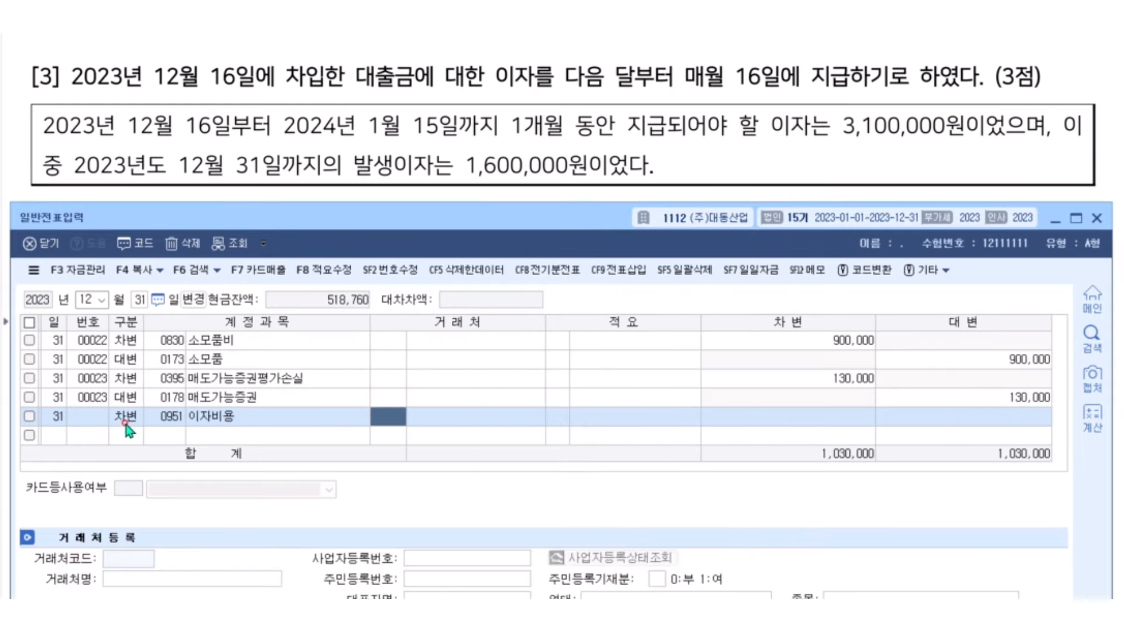
key(Return)
key(Return)
key(Return)
text(1600000)
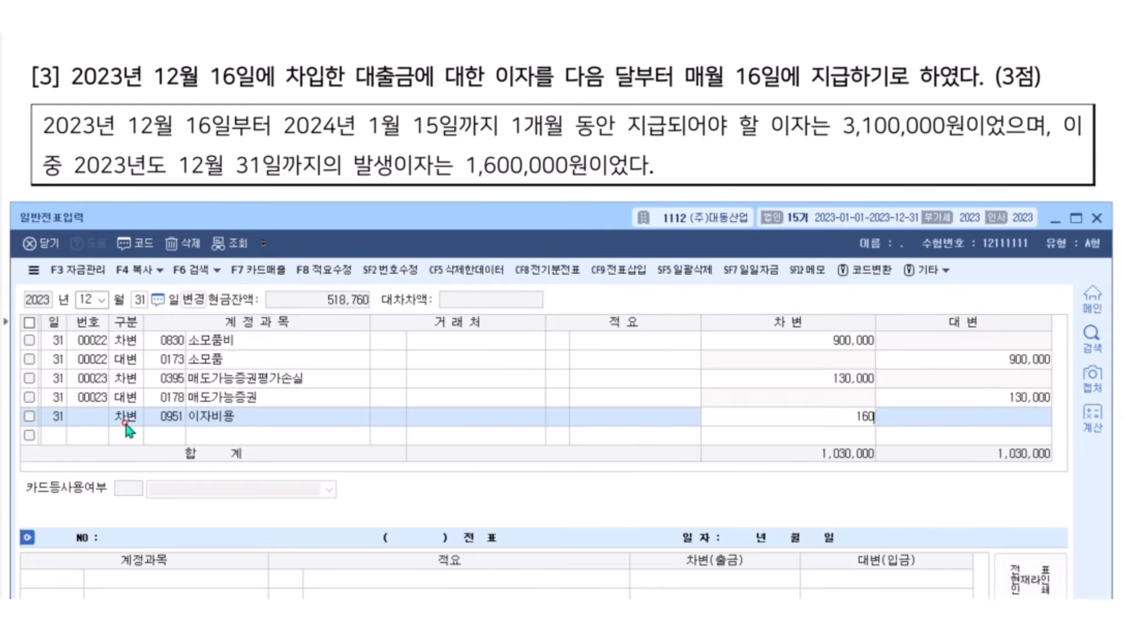
key(Return)
text(4)
text(미지급비용)
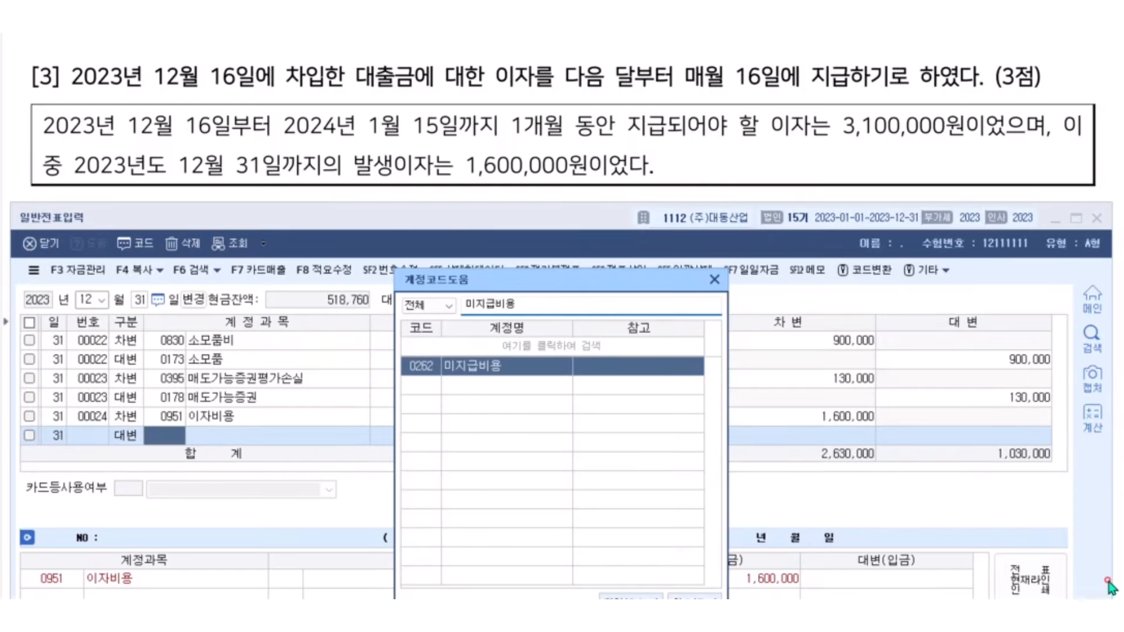
key(Return)
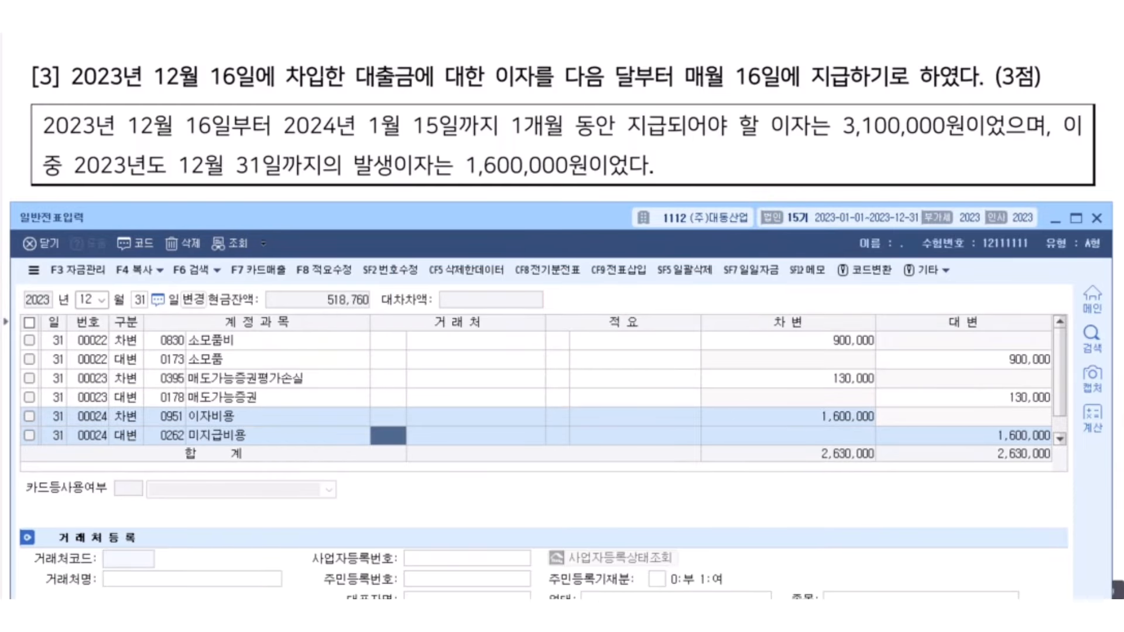
click(755, 117)
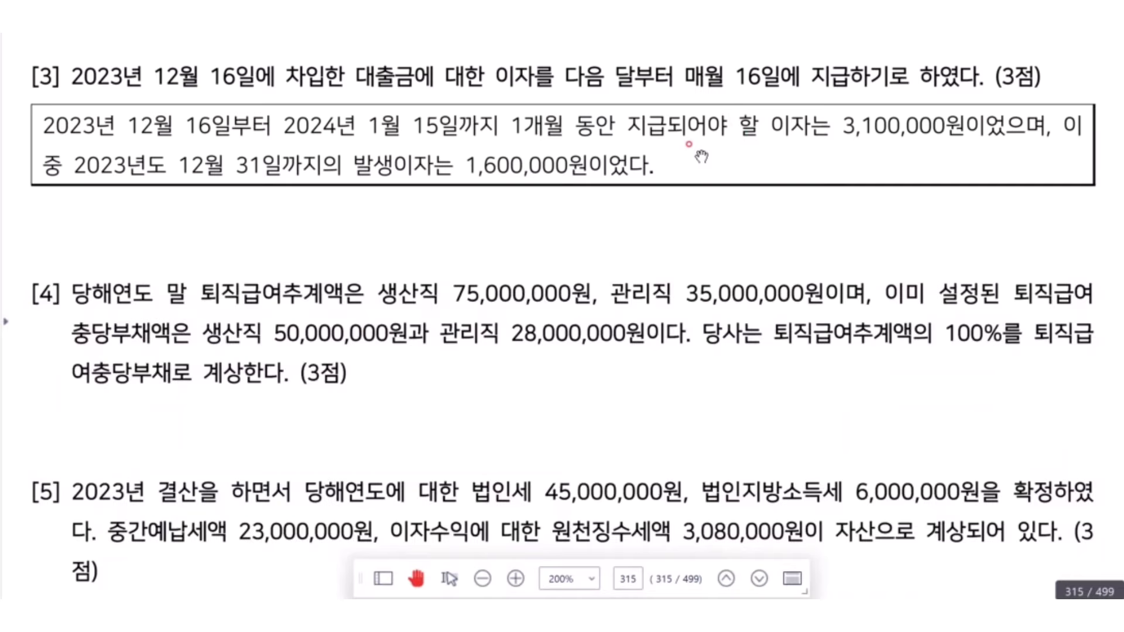
Open 결산자료입력 for January–December 2023, declining to load previously entered data
scroll(673, 151, down, 5)
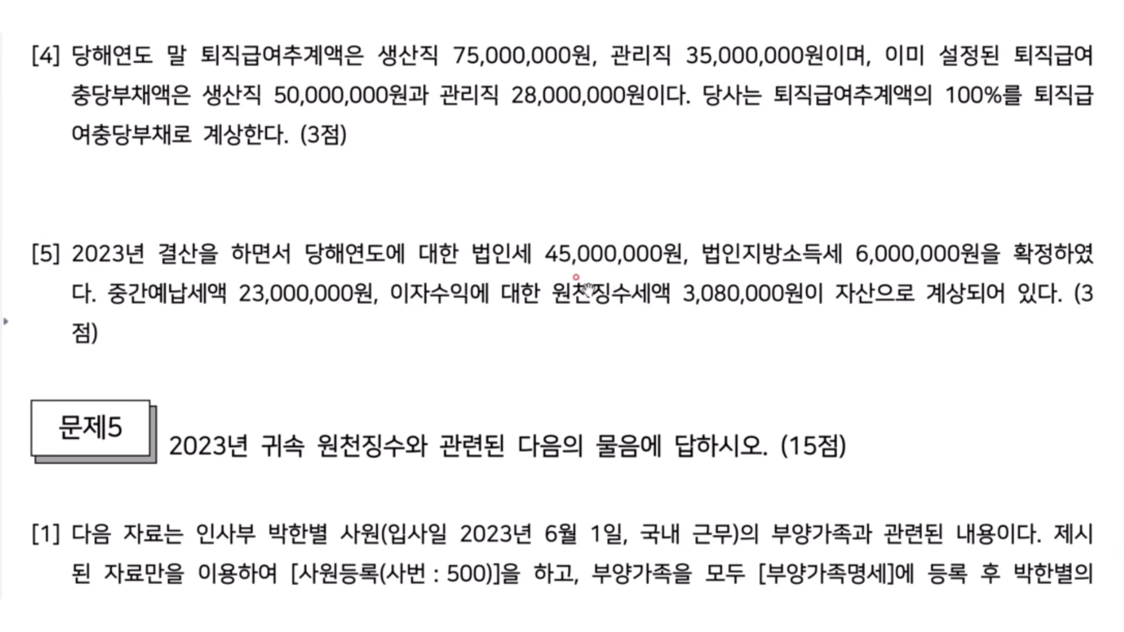
key(alt+Tab)
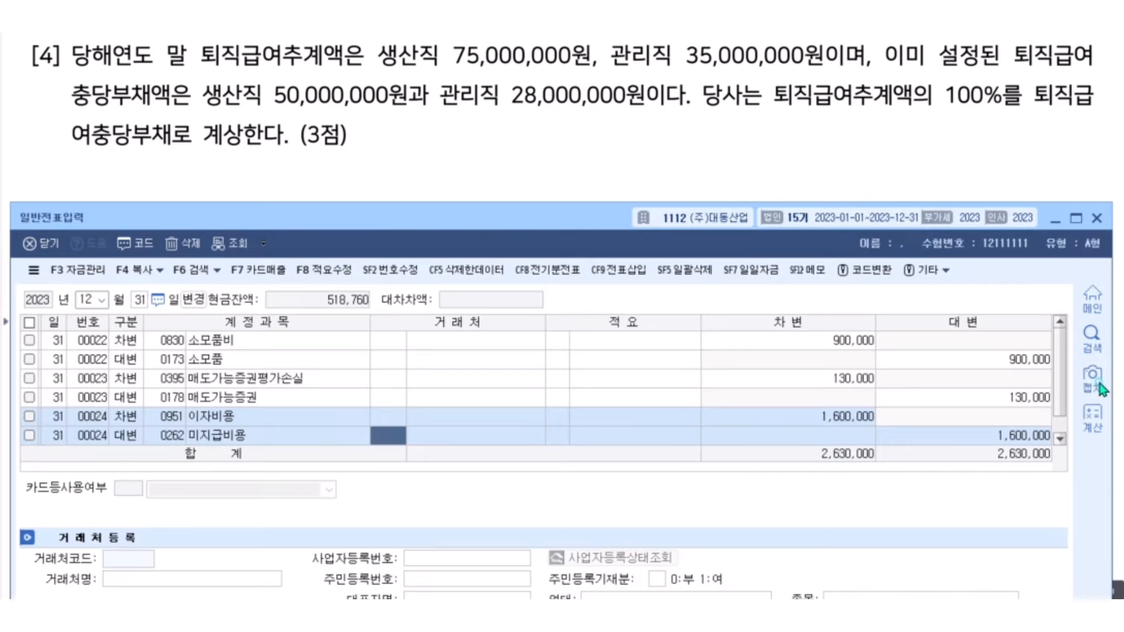
click(1096, 220)
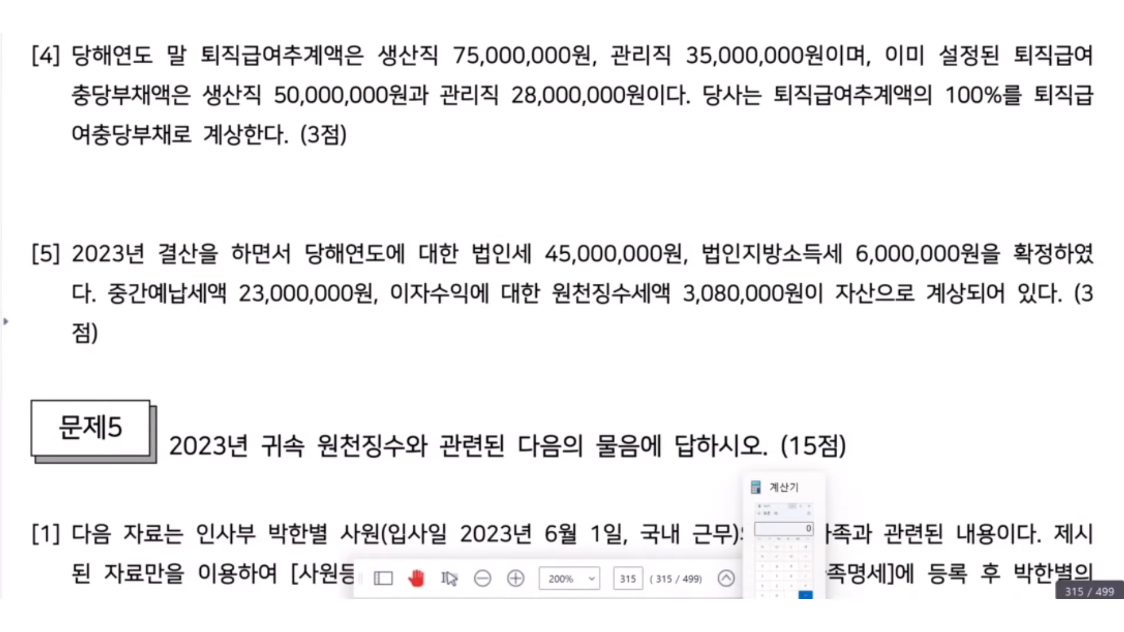
click(772, 515)
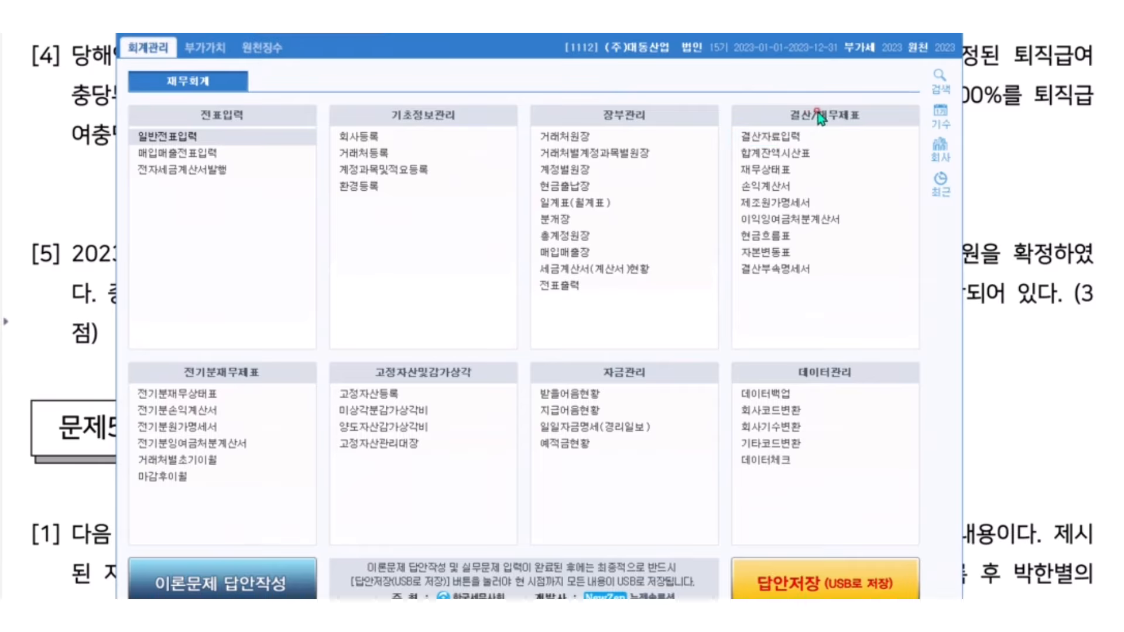
click(771, 140)
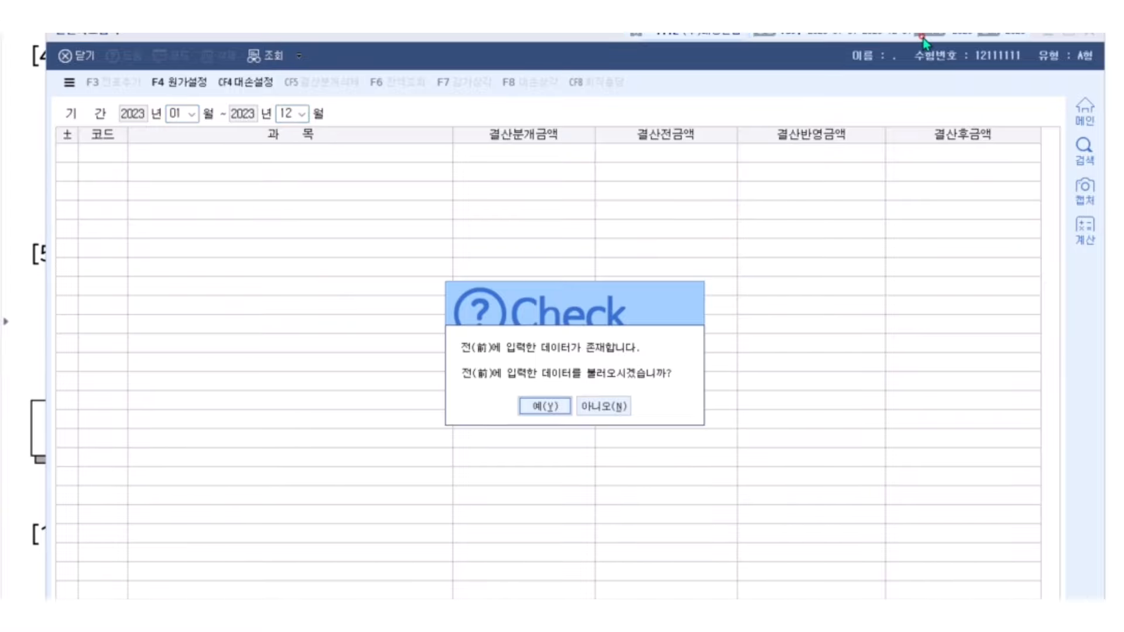
key(Tab)
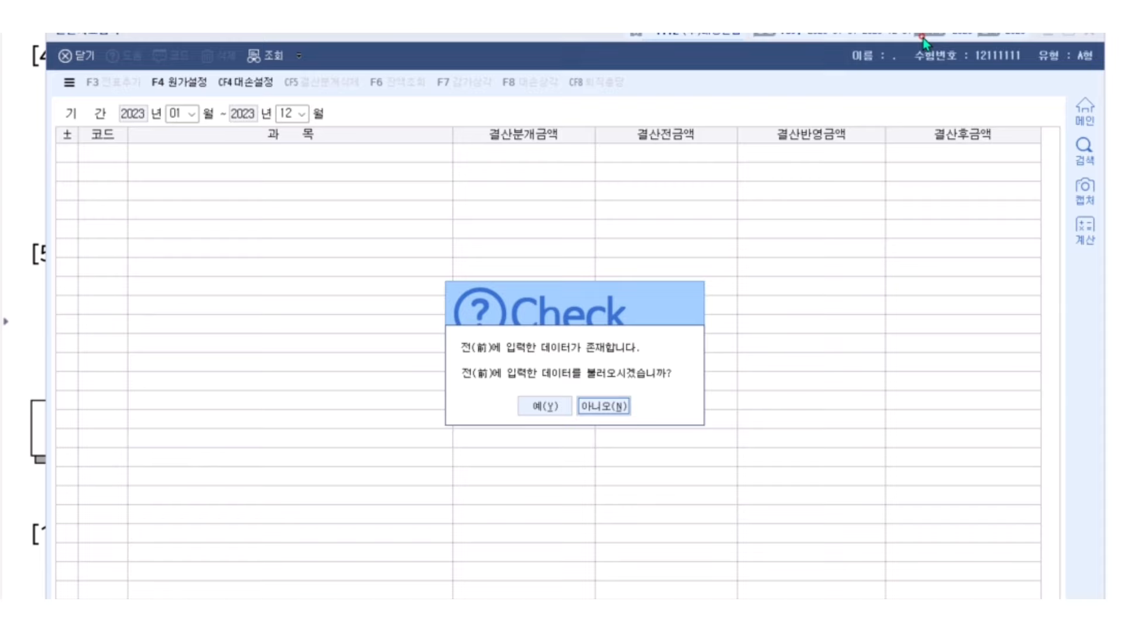
key(Return)
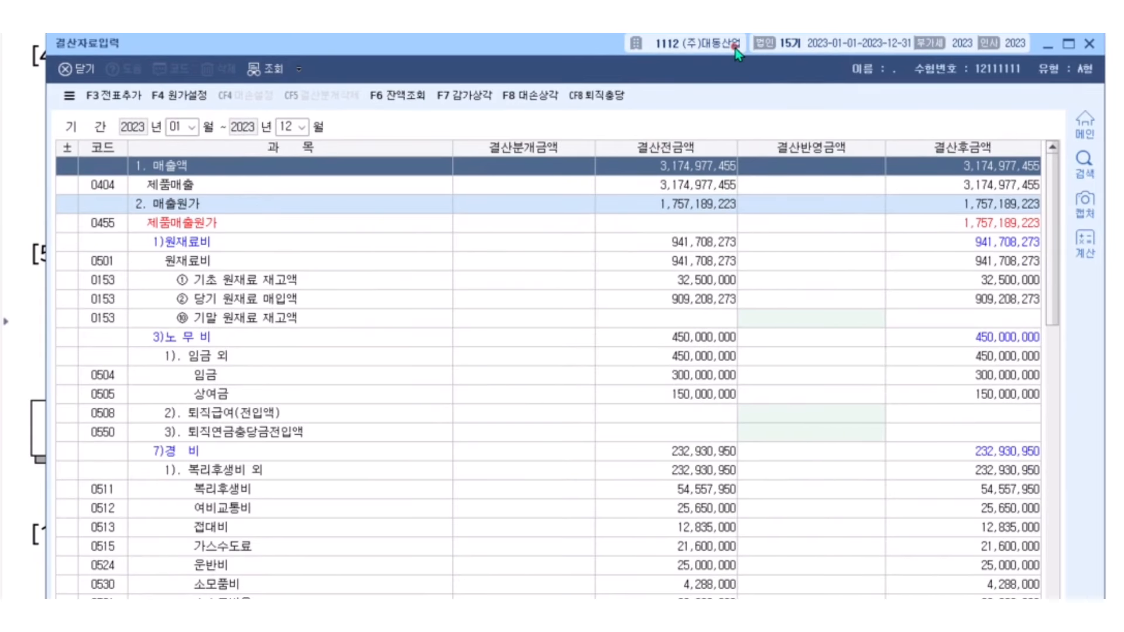
Move the closing window below question [4], mark the provision features, and launch CF8 퇴직충당
drag(738, 54, 732, 181)
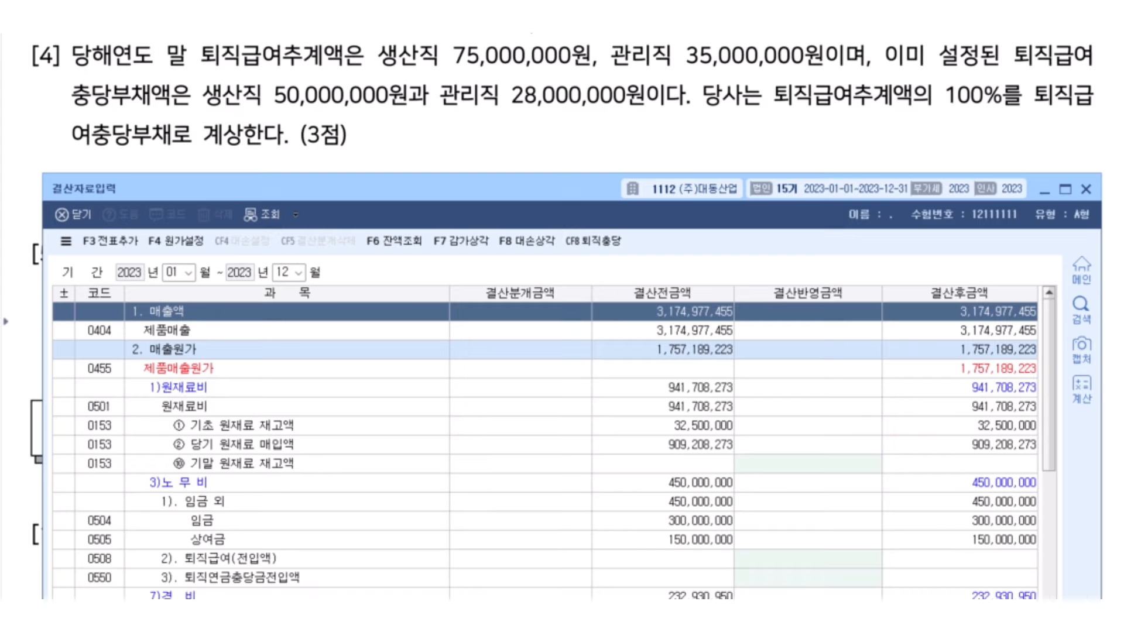
drag(562, 244, 484, 240)
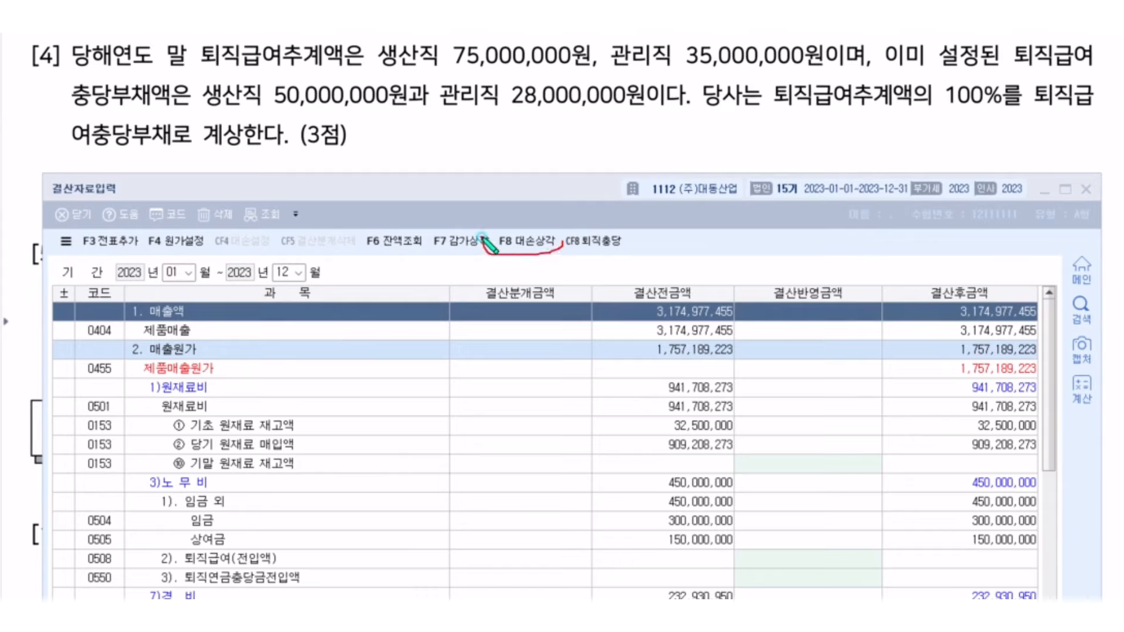
mouse_move(648, 253)
mouse_down()
mouse_move(562, 267)
mouse_move(644, 241)
mouse_move(648, 251)
mouse_up()
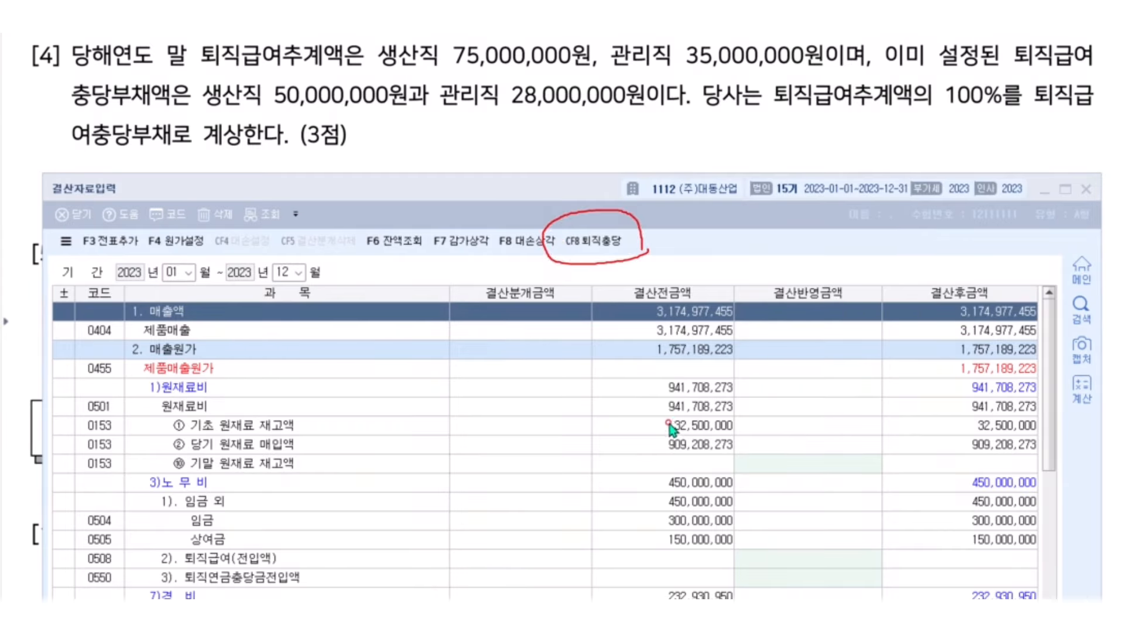
click(603, 241)
Open the 퇴직충당부채 table and match its 50,000,000 and 28,000,000 balances to question [4]
click(524, 319)
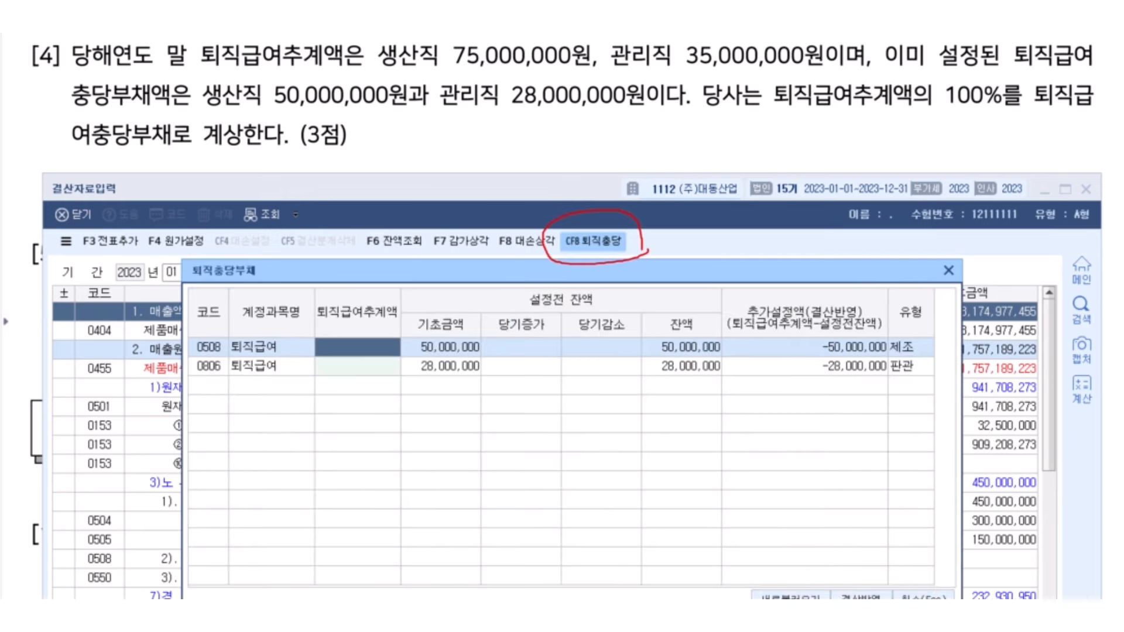
mouse_move(521, 283)
mouse_down()
mouse_move(520, 255)
mouse_move(518, 281)
mouse_up()
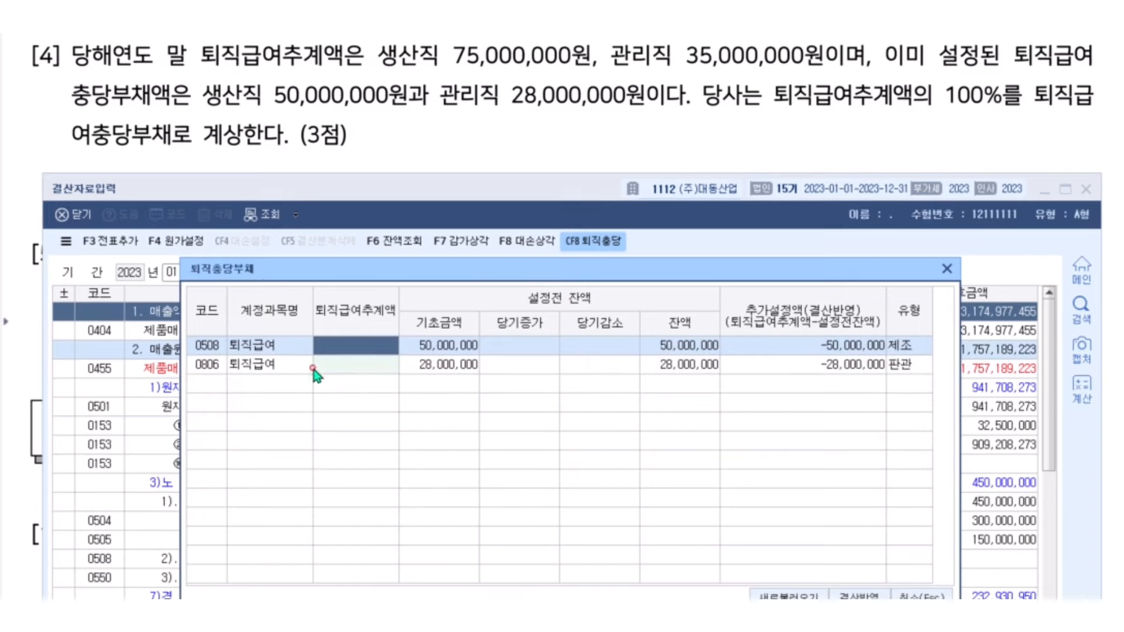
click(287, 345)
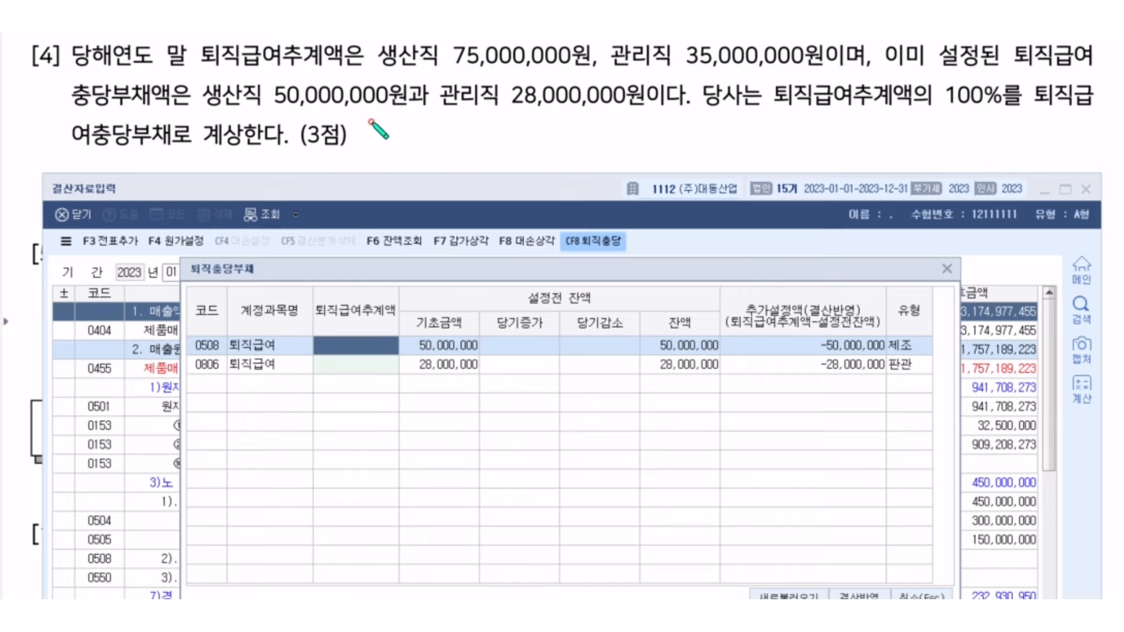
drag(191, 110, 420, 110)
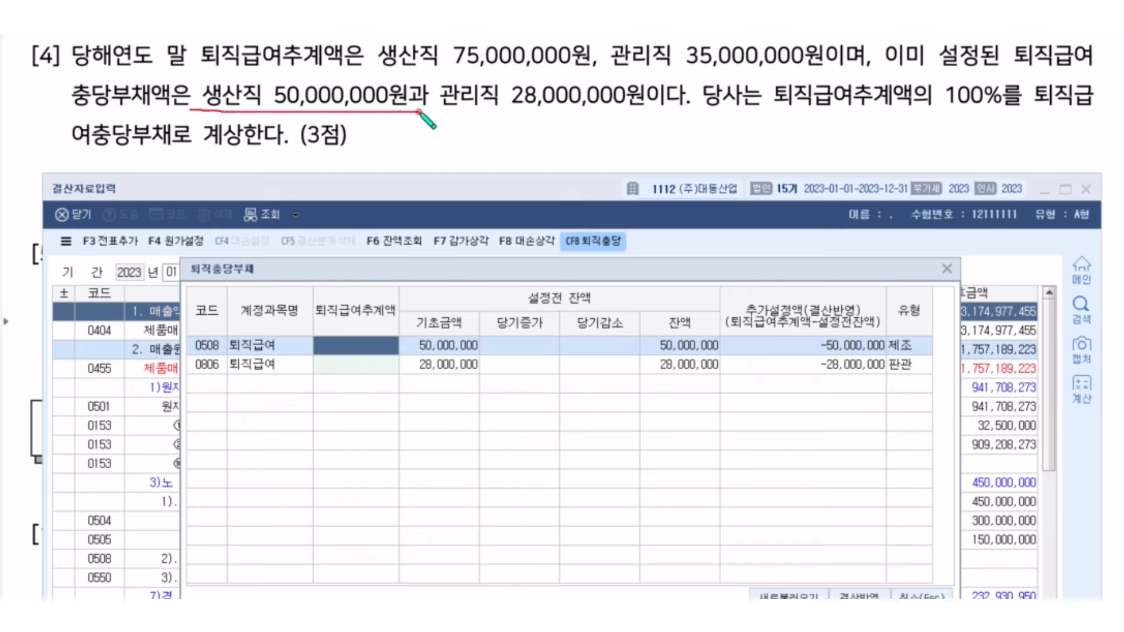
drag(908, 69, 1123, 68)
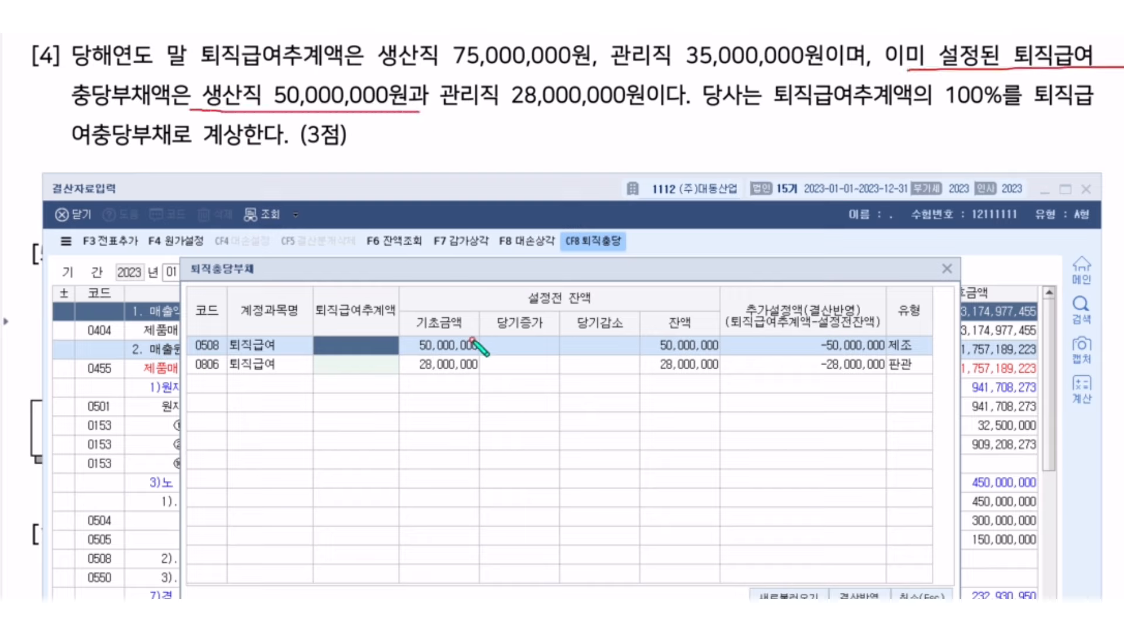
drag(513, 308, 609, 303)
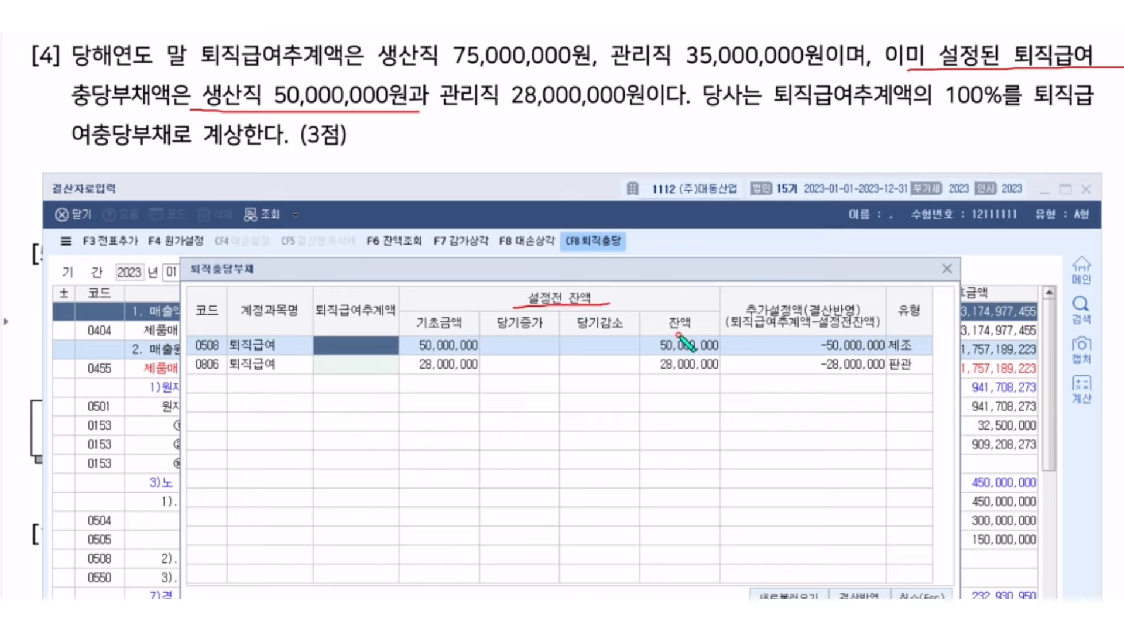
mouse_move(674, 333)
mouse_down()
mouse_move(643, 358)
mouse_move(721, 350)
mouse_move(681, 334)
mouse_up()
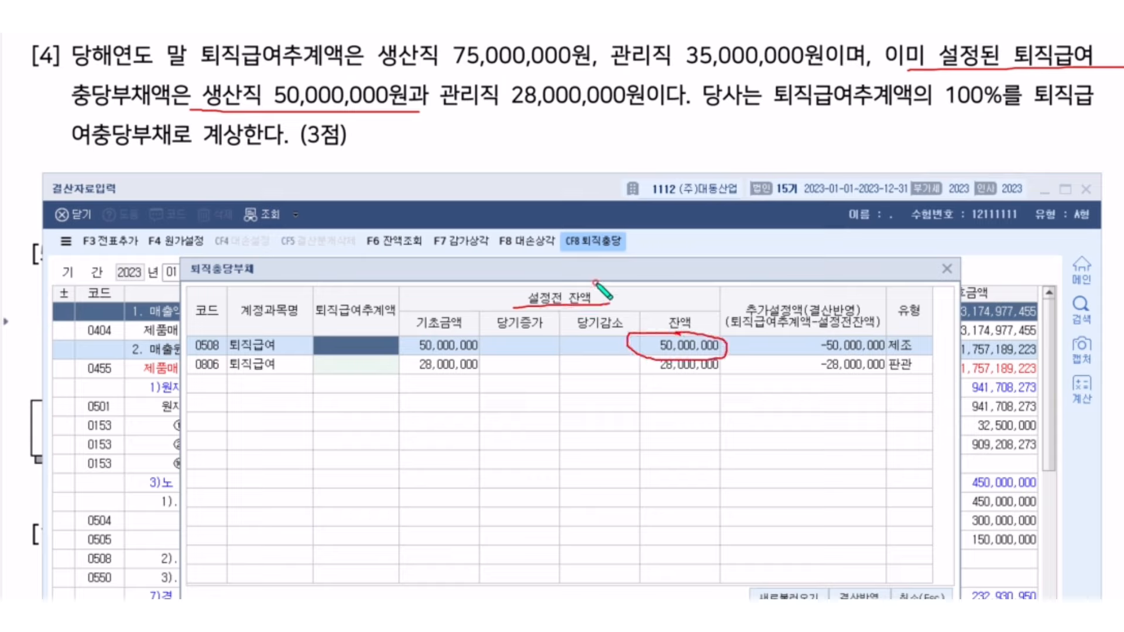
drag(461, 115, 656, 108)
mouse_move(667, 357)
mouse_down()
mouse_move(715, 370)
mouse_move(605, 347)
mouse_up()
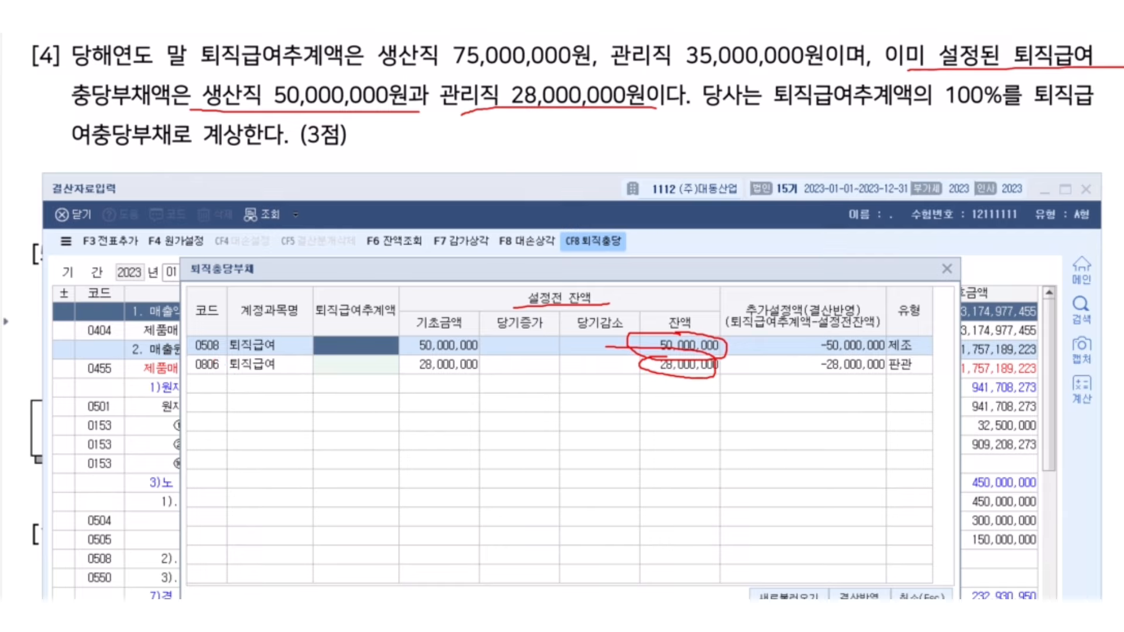
click(355, 350)
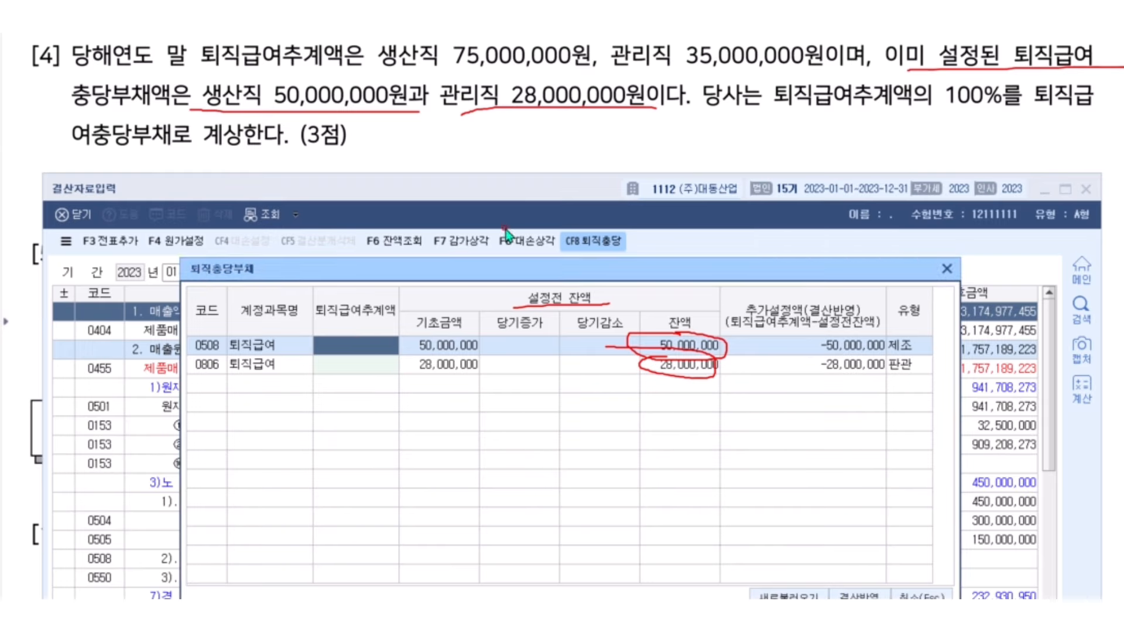
key(Escape)
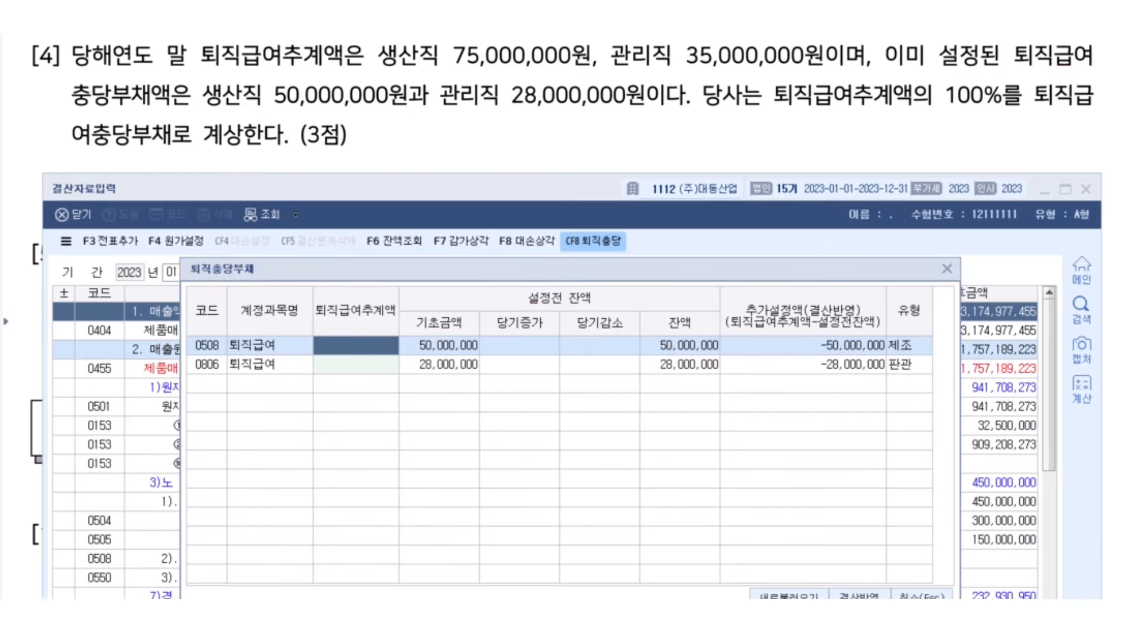
Link the blank 퇴직급여추계액 column to the question's 100% estimate requirement
mouse_move(205, 66)
mouse_down()
mouse_move(353, 70)
mouse_move(340, 199)
mouse_move(354, 286)
mouse_up()
mouse_move(389, 256)
mouse_down()
mouse_move(285, 342)
mouse_move(413, 363)
mouse_move(356, 291)
mouse_up()
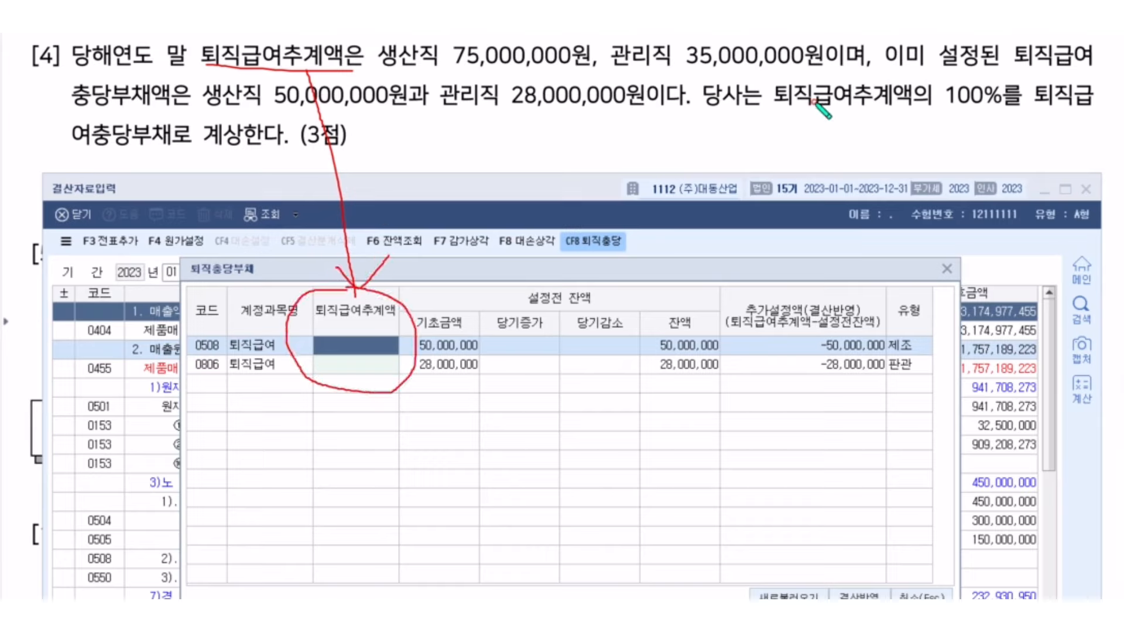
drag(785, 108, 1008, 107)
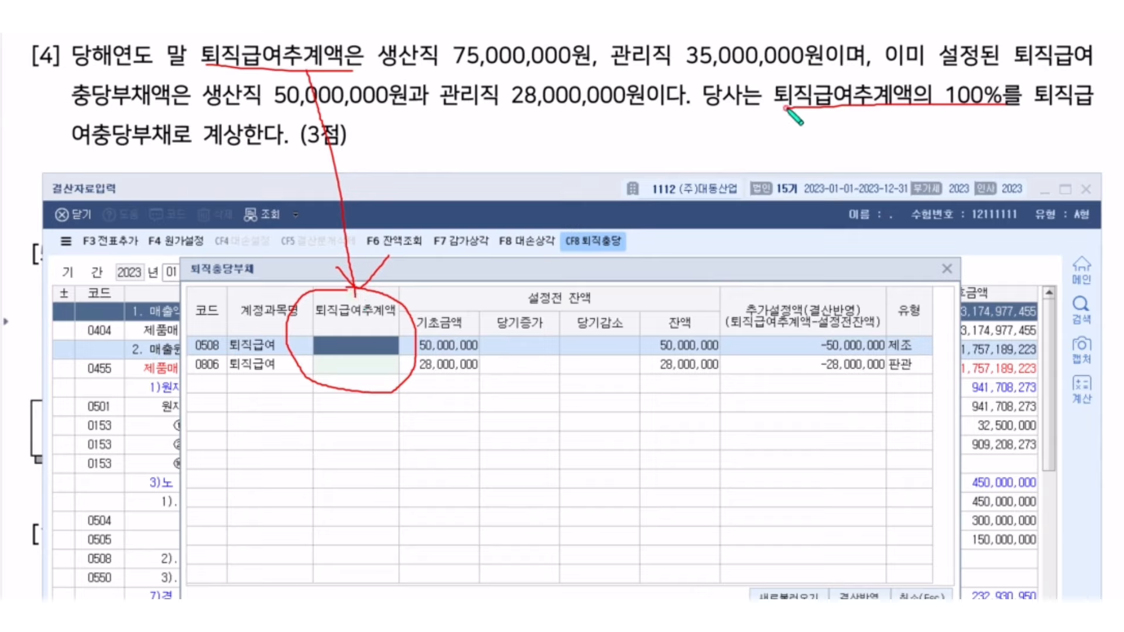
mouse_move(896, 138)
mouse_down()
mouse_move(936, 146)
mouse_move(1004, 132)
mouse_move(989, 127)
mouse_up()
click(976, 119)
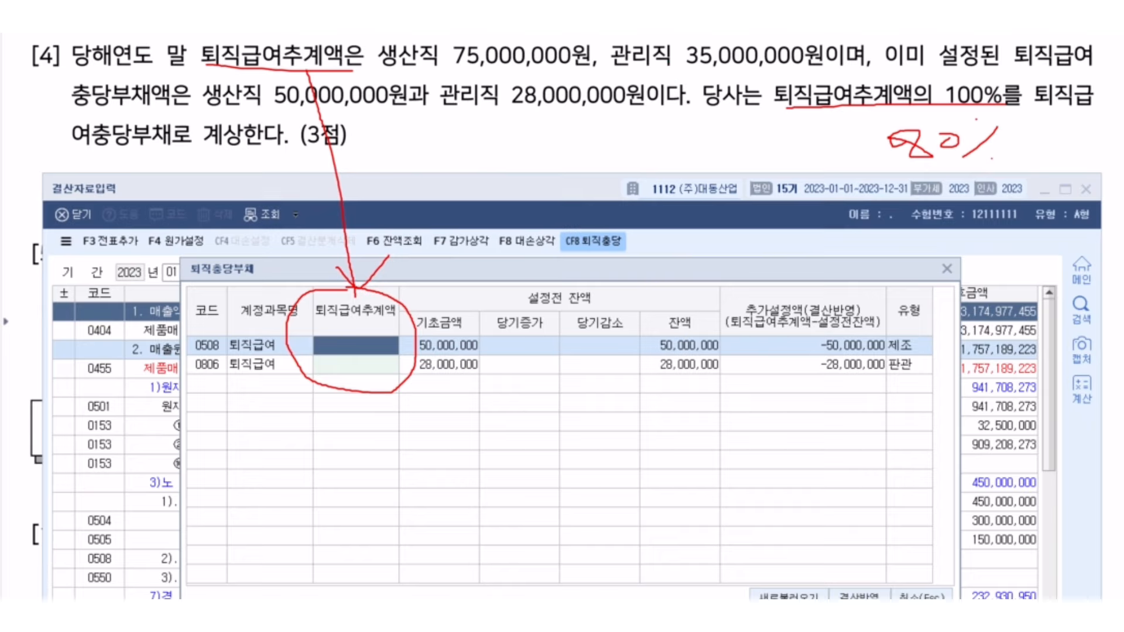
key(e)
mouse_move(1023, 97)
mouse_down()
mouse_move(998, 60)
mouse_move(1018, 114)
mouse_up()
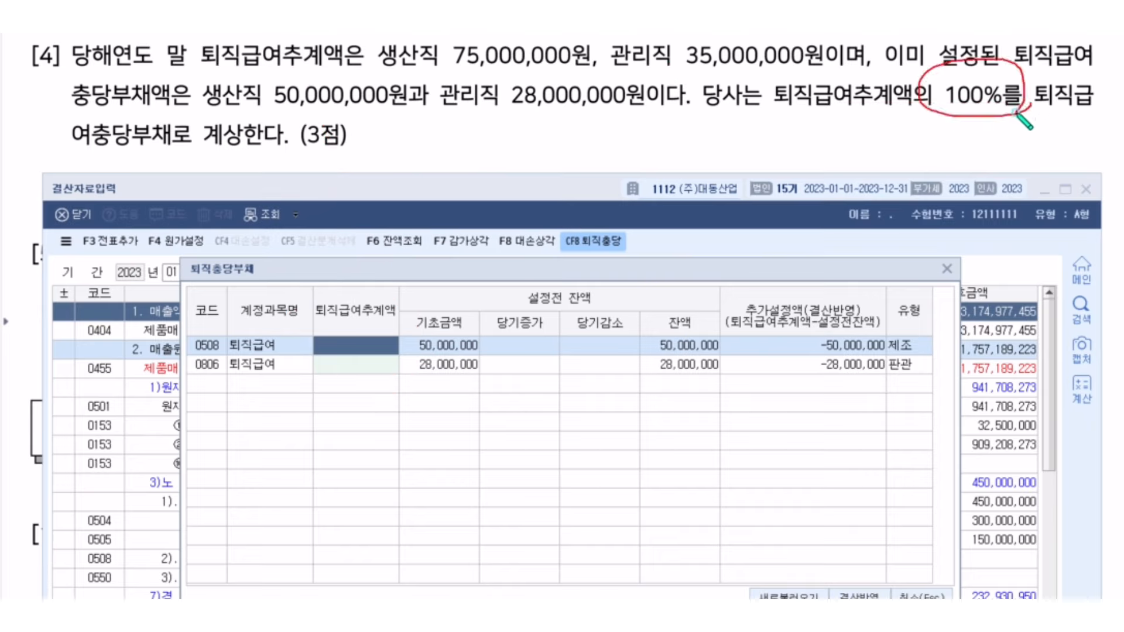
click(354, 345)
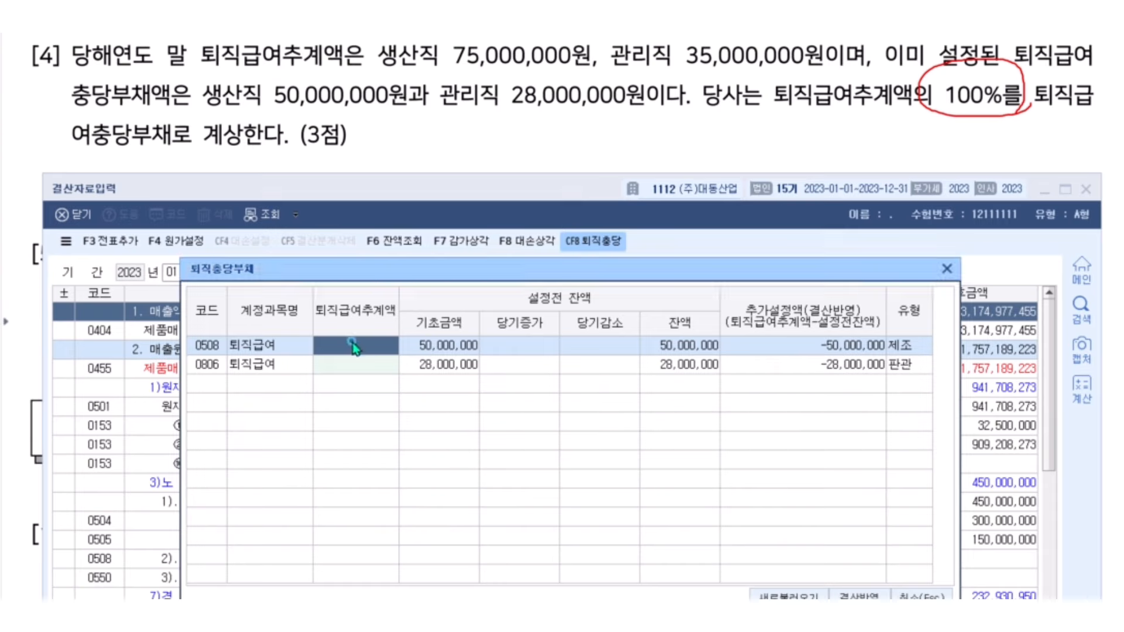
Enter retirement estimates of 75,000,000 for 0508 and 35,000,000 for 0806
text(75,000,000)
key(Return)
key(Down)
text(35000000)
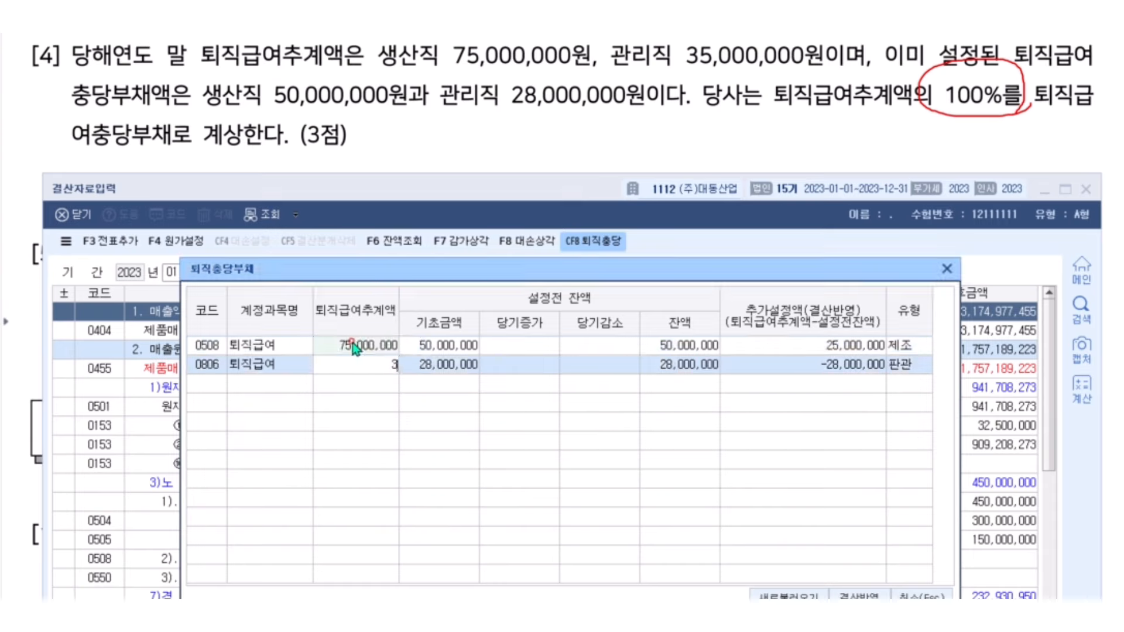
key(Return)
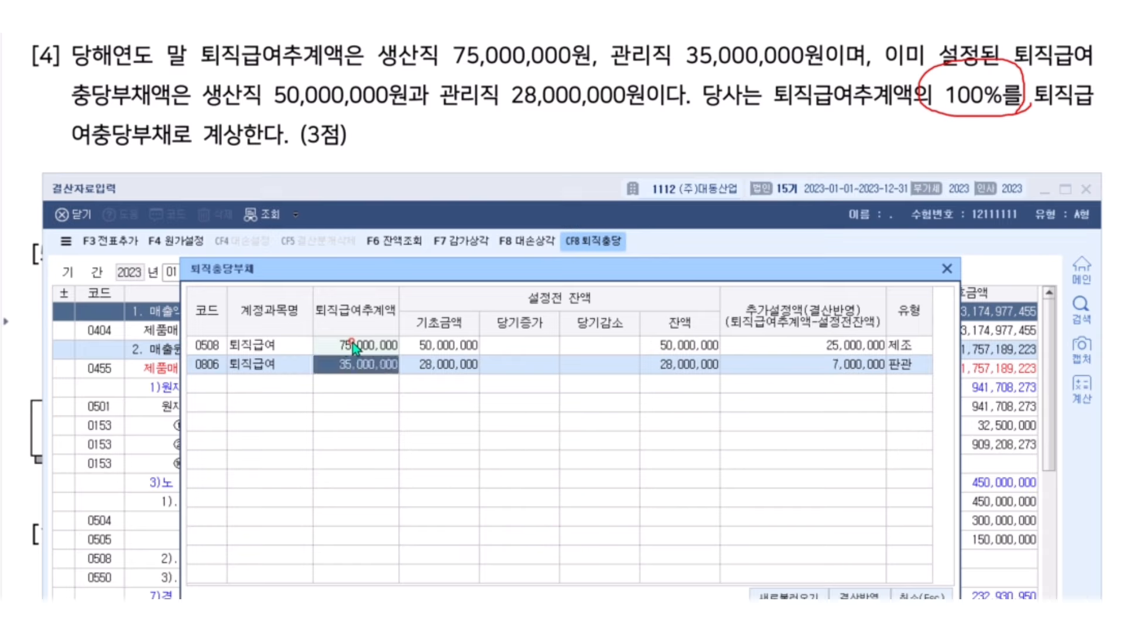
click(353, 342)
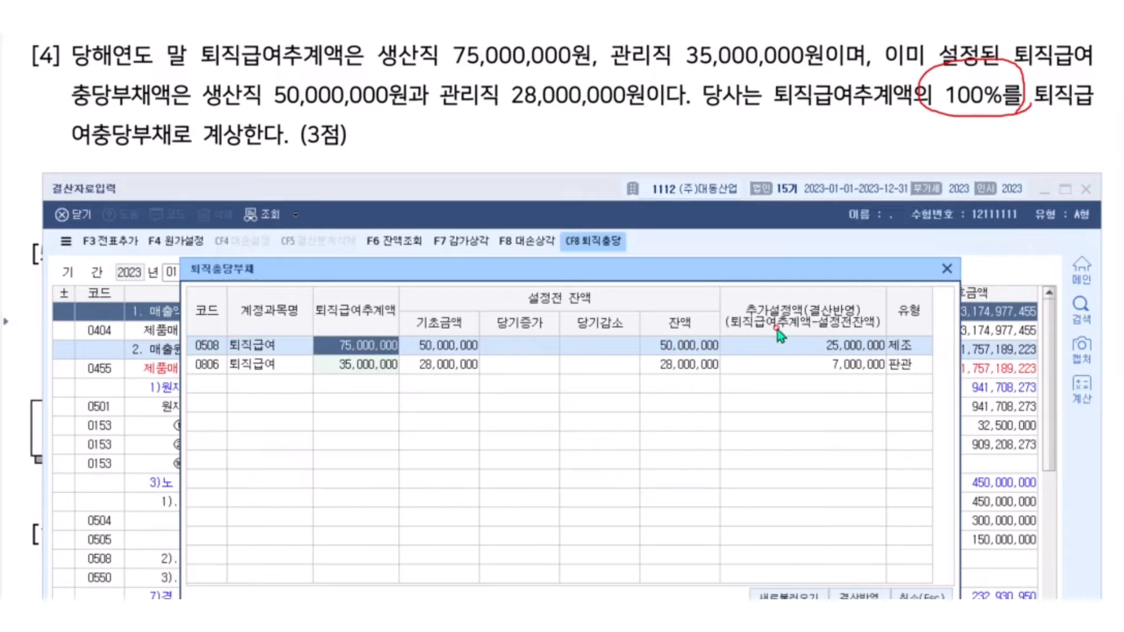
text(0)
click(357, 367)
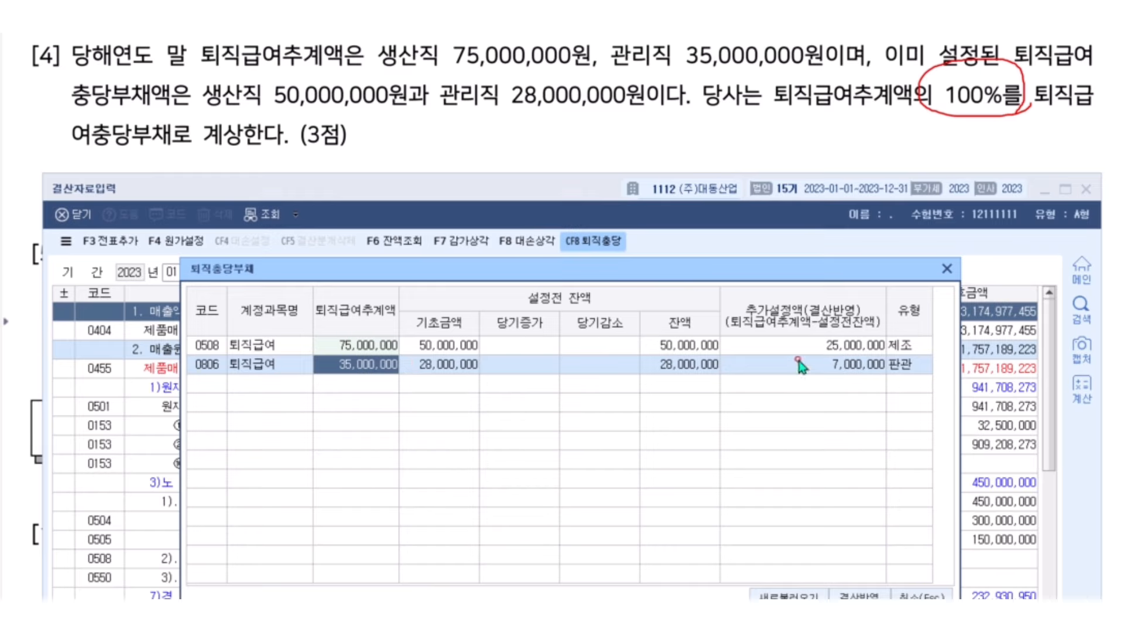
Highlight the 25,000,000 and 7,000,000 additional provisions and apply them with 결산반영
key(Escape)
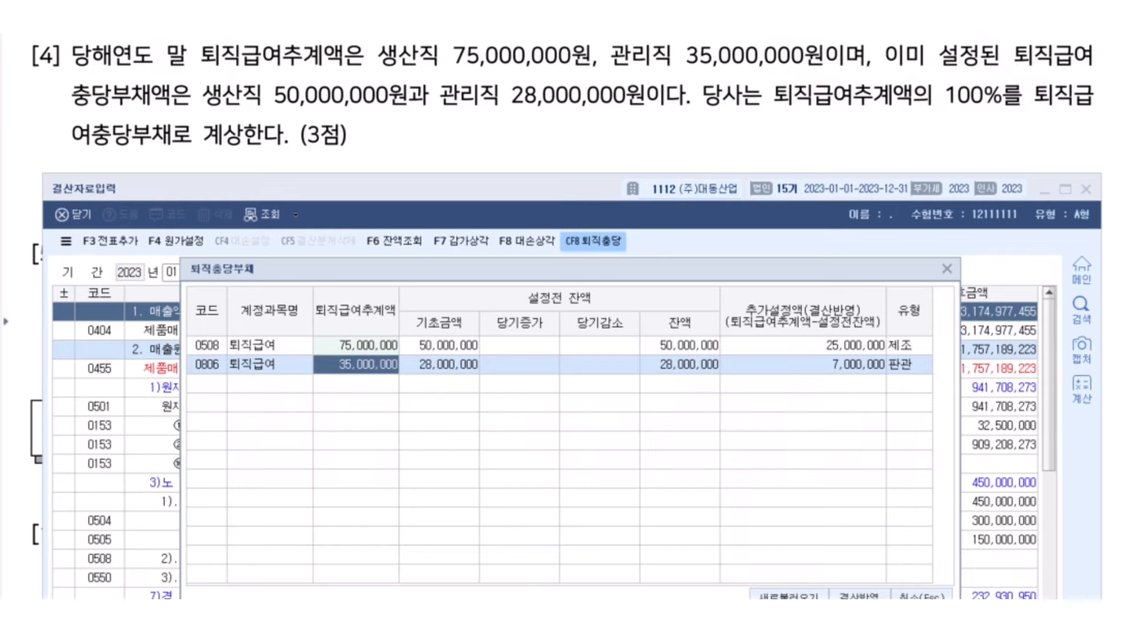
mouse_move(895, 372)
mouse_down()
mouse_move(691, 342)
mouse_move(899, 328)
mouse_move(896, 358)
mouse_up()
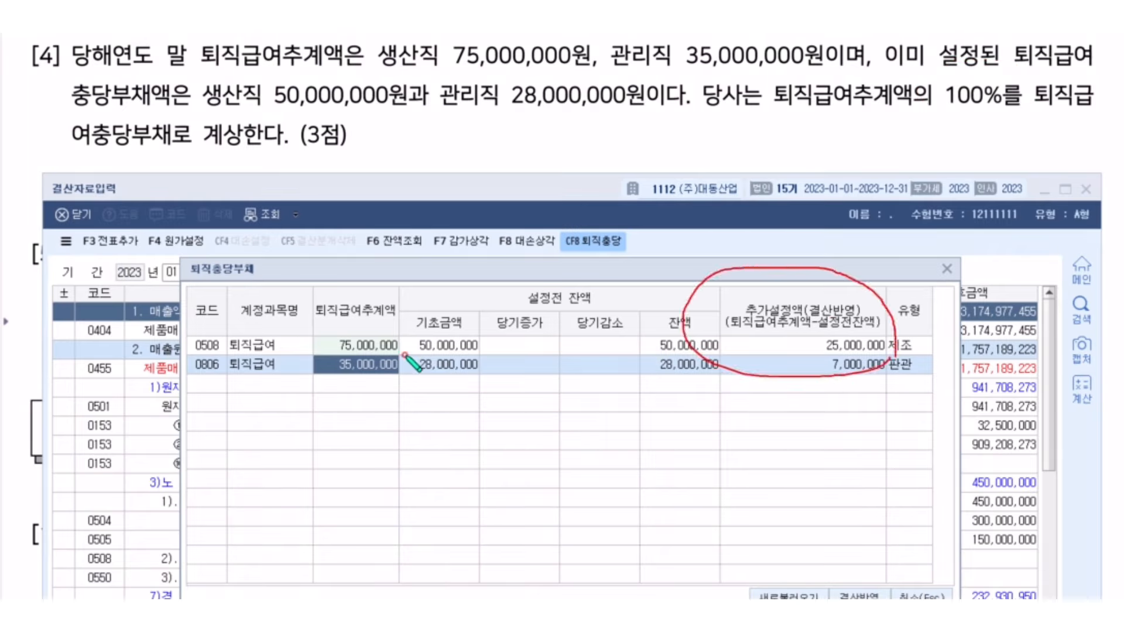
mouse_move(898, 603)
mouse_down()
mouse_move(831, 577)
mouse_move(901, 610)
mouse_up()
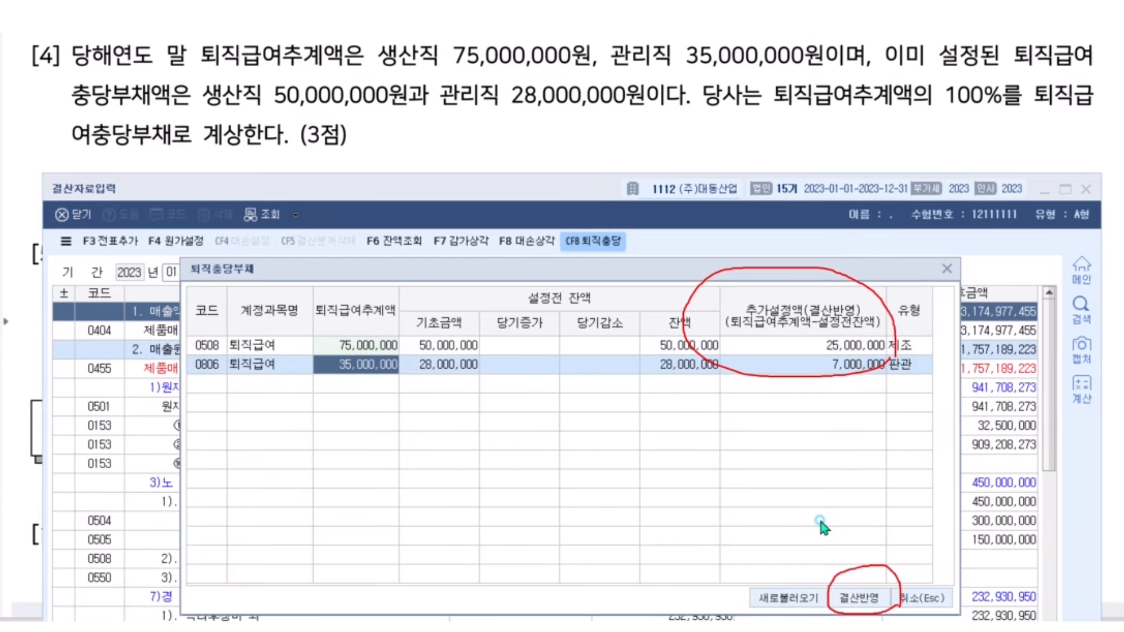
click(858, 600)
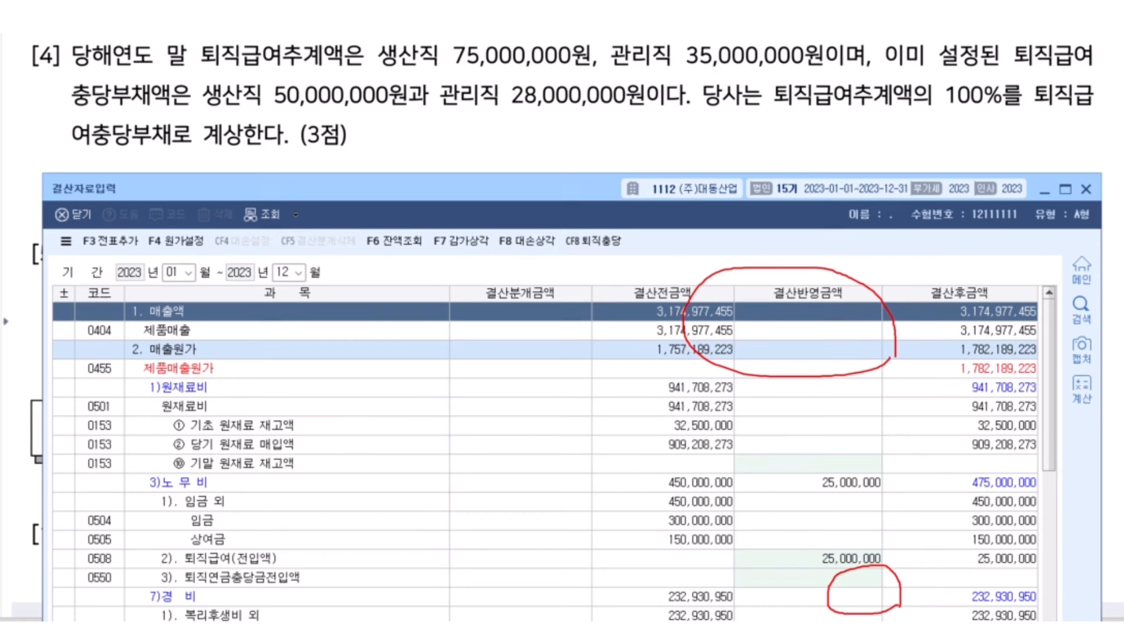
drag(547, 196, 543, 171)
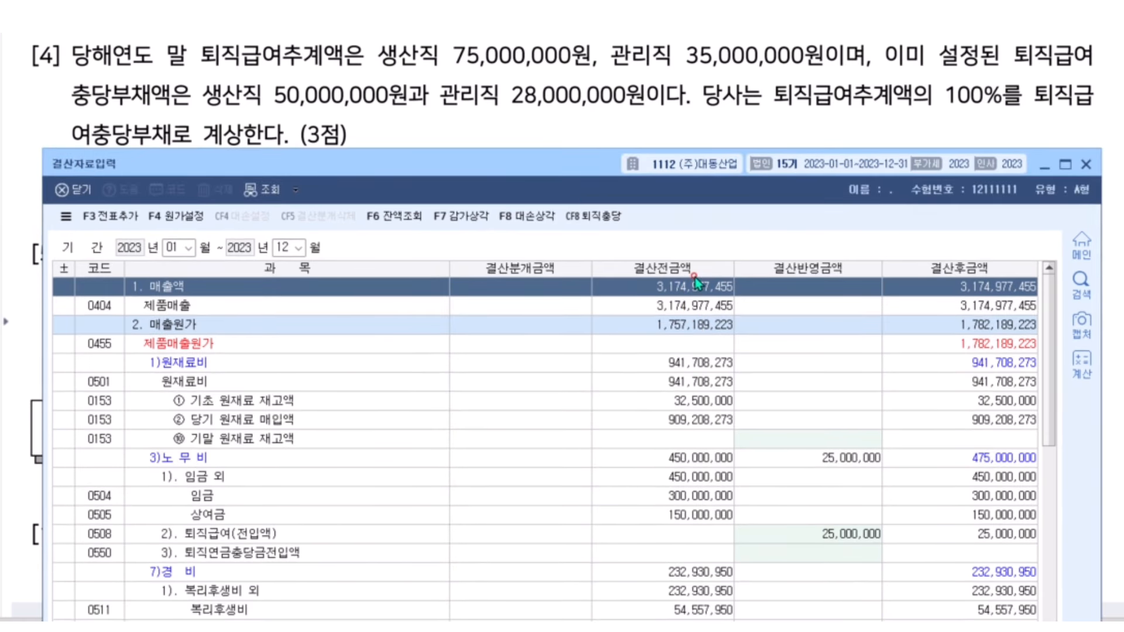
click(789, 443)
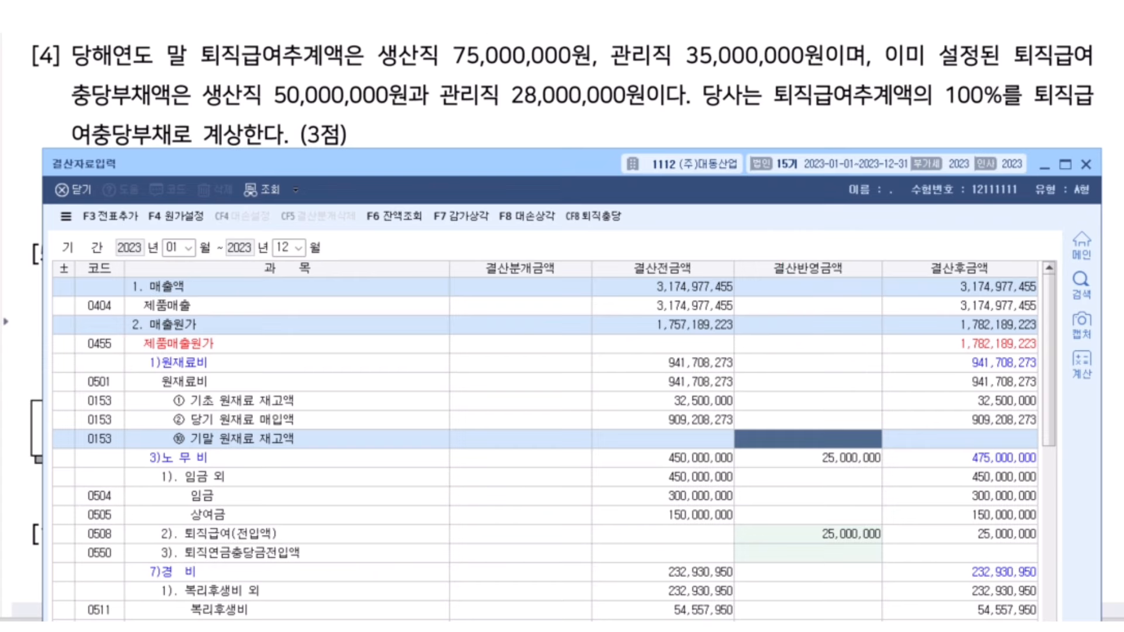
drag(761, 277, 870, 278)
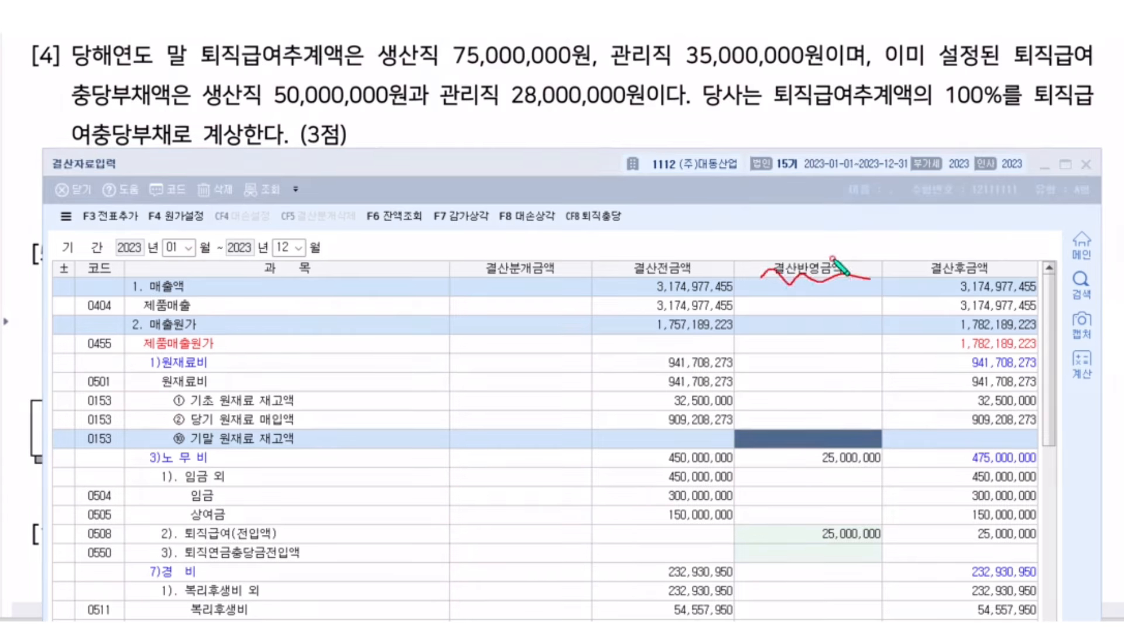
mouse_move(758, 250)
mouse_down()
mouse_move(729, 453)
mouse_move(730, 619)
mouse_up()
mouse_move(887, 620)
mouse_down()
mouse_move(888, 275)
mouse_move(772, 251)
mouse_up()
key(Escape)
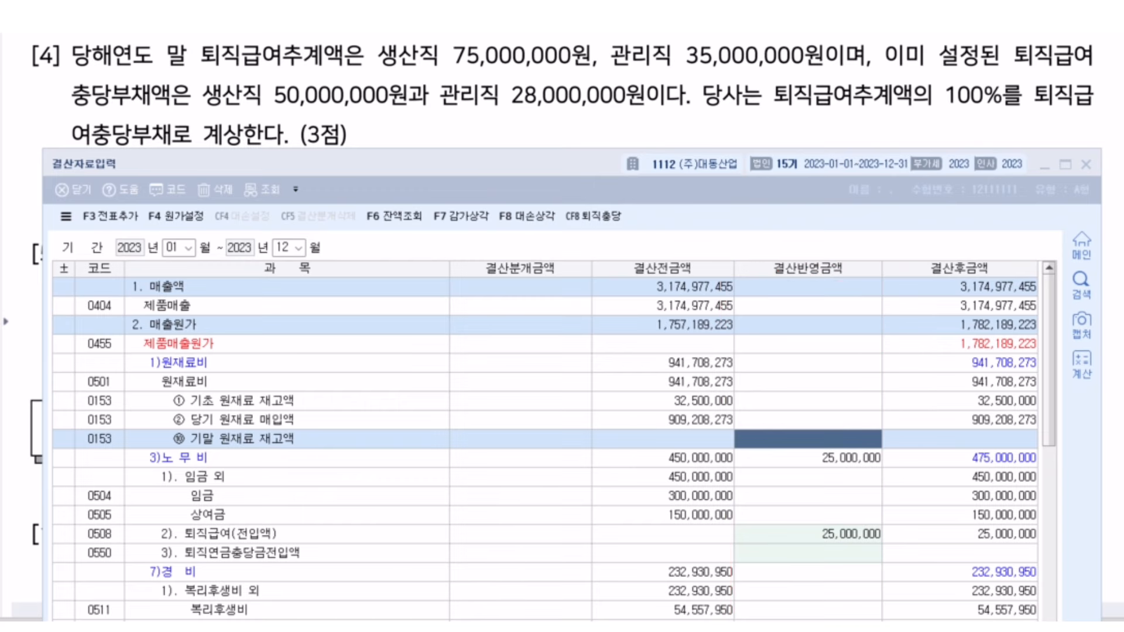
click(774, 363)
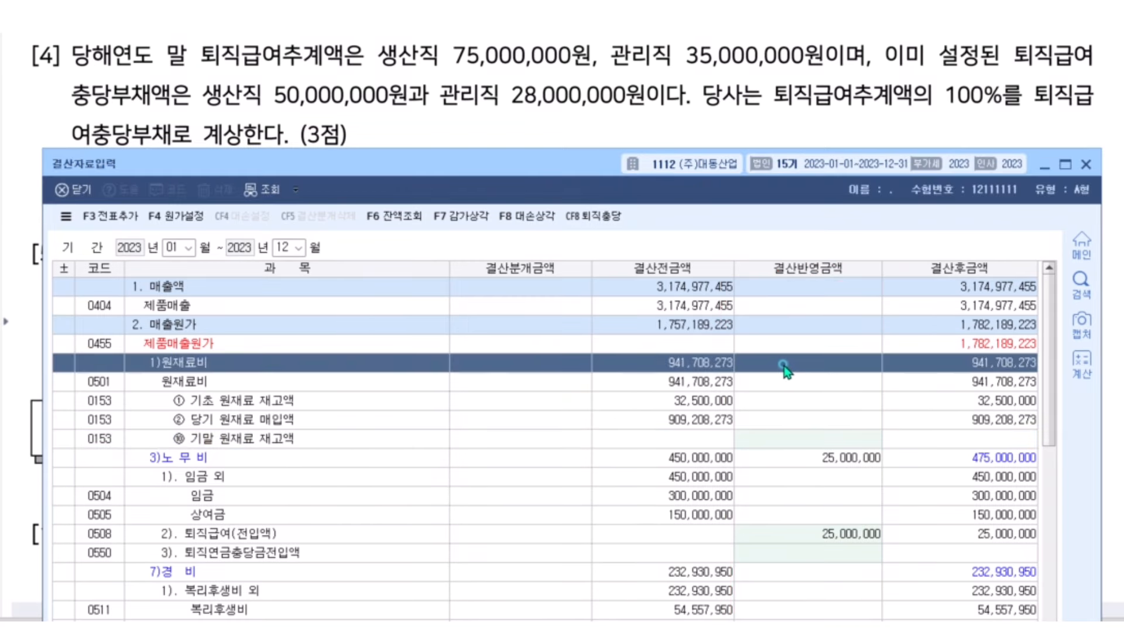
scroll(785, 364, down, 8)
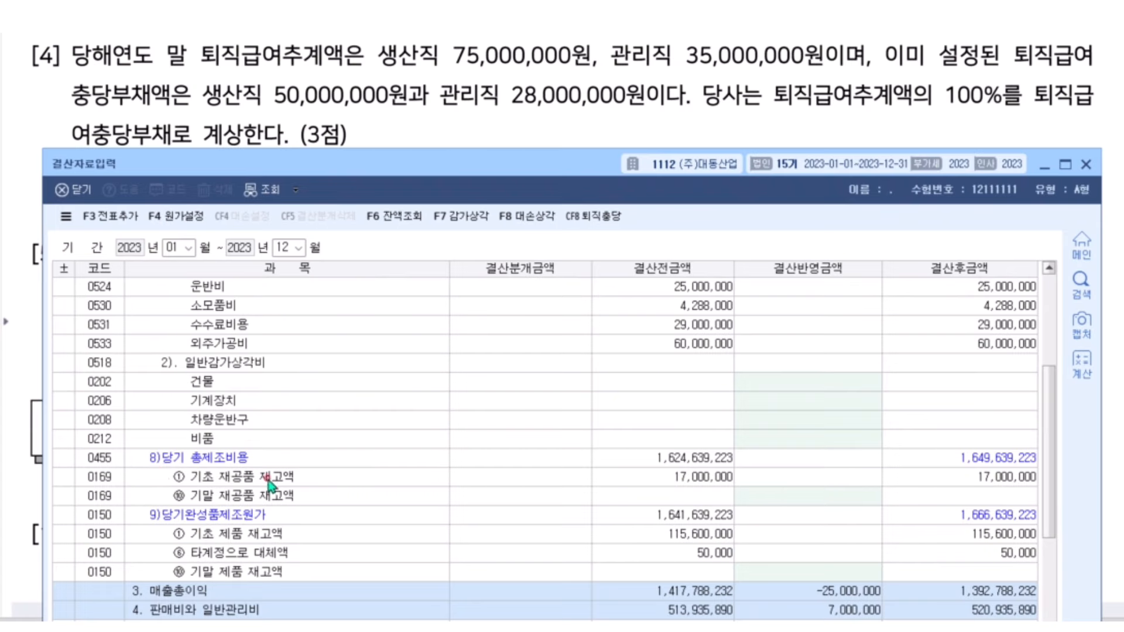
scroll(270, 486, up, 3)
scroll(256, 321, up, 3)
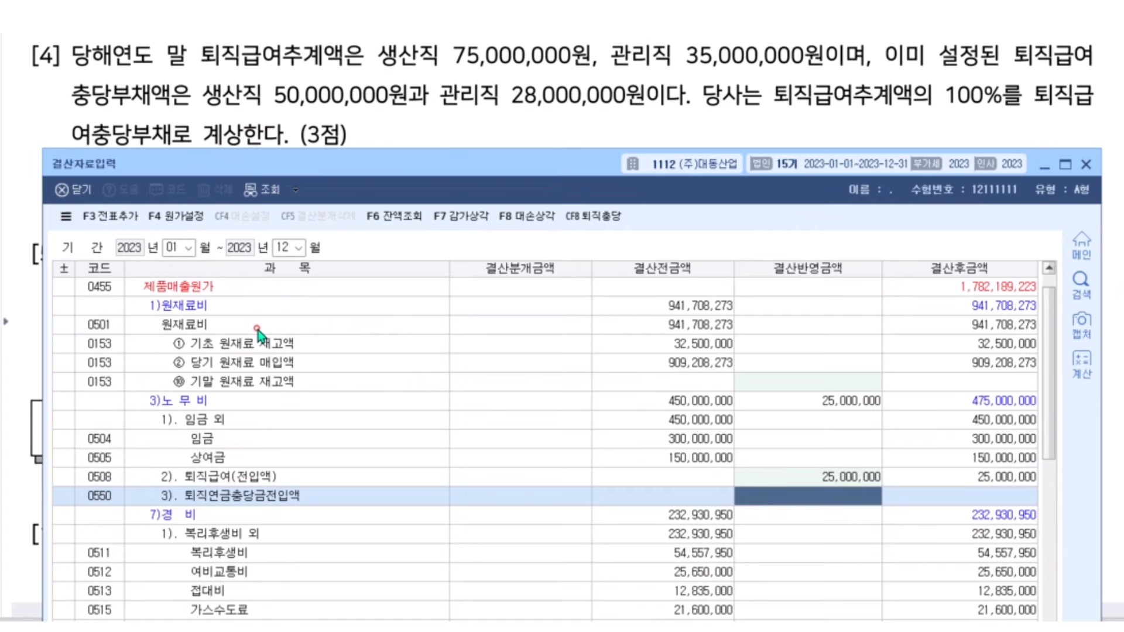
click(223, 417)
click(203, 403)
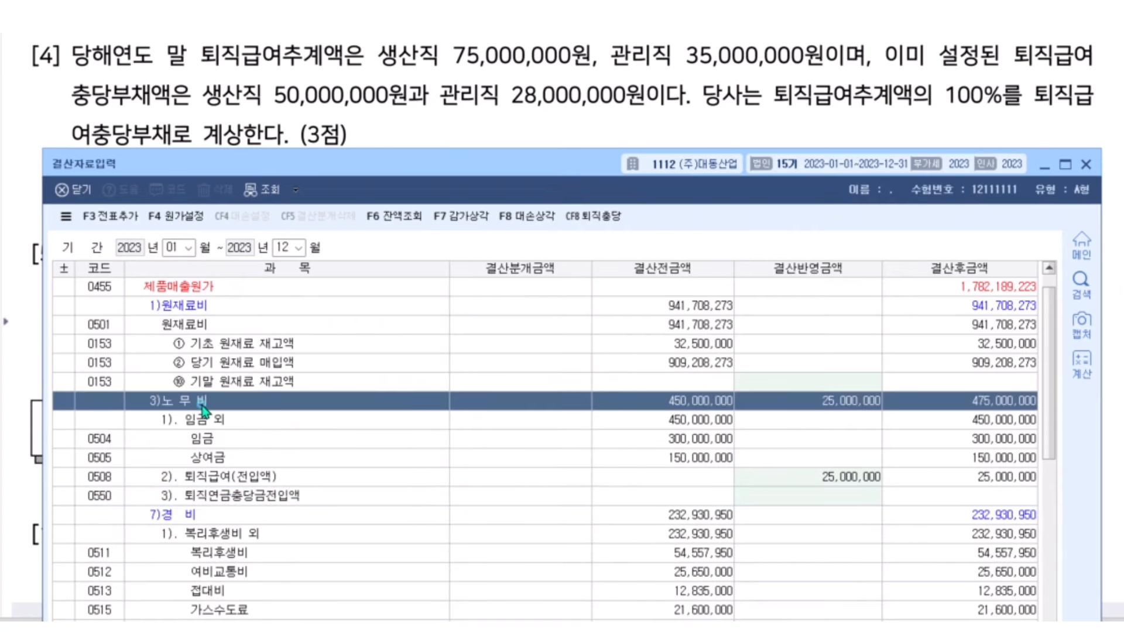
click(203, 495)
click(201, 480)
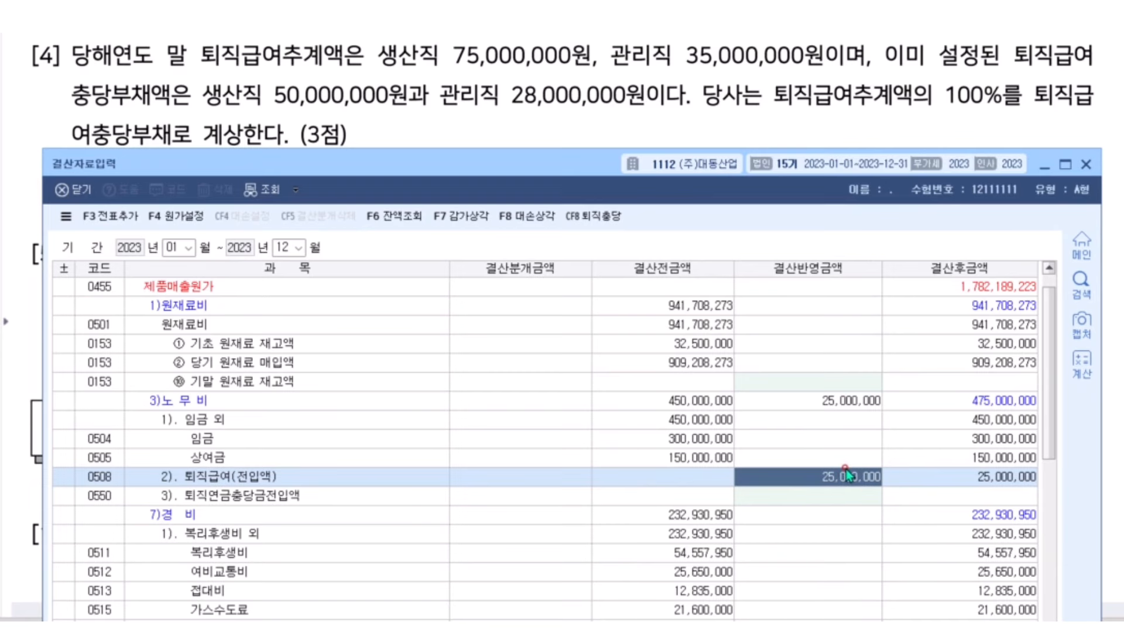
scroll(845, 476, down, 5)
scroll(834, 405, down, 5)
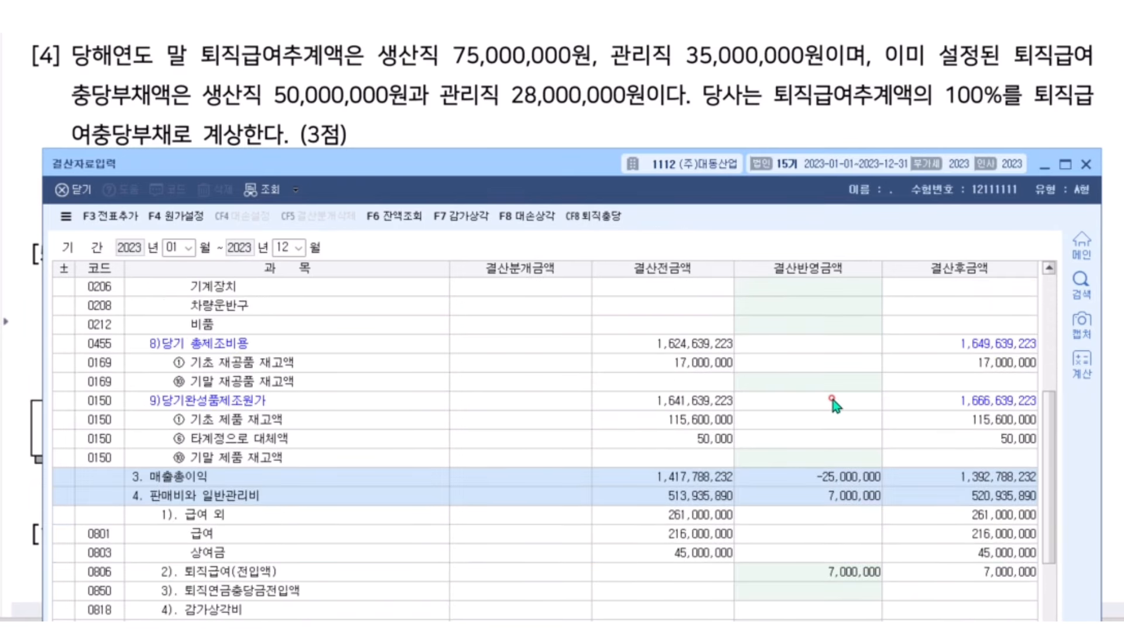
scroll(796, 381, up, 1)
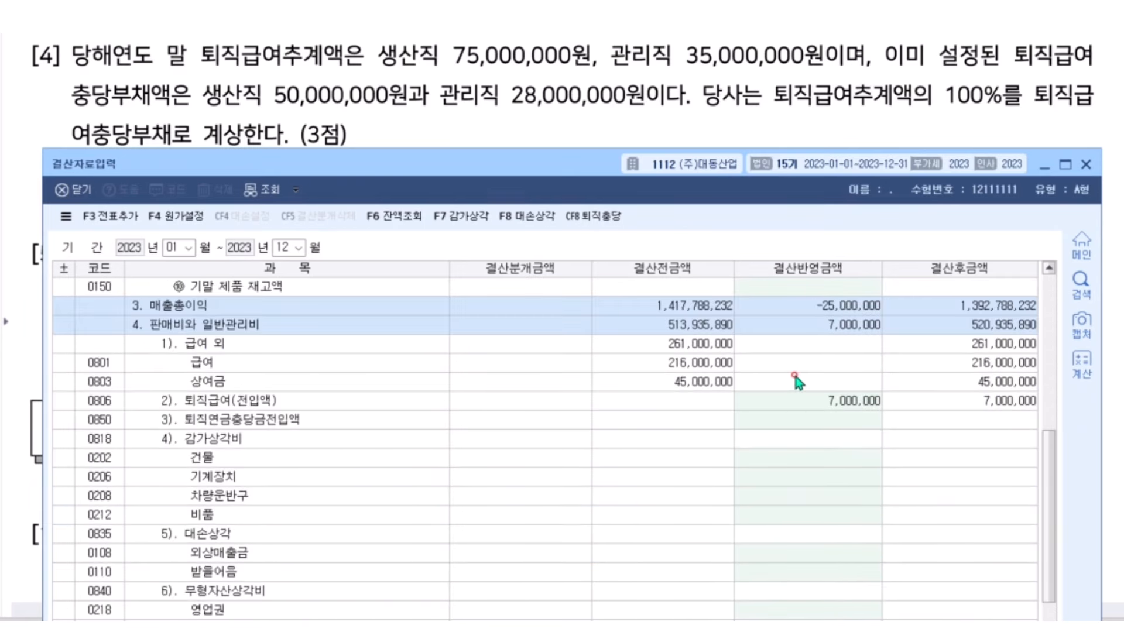
click(808, 328)
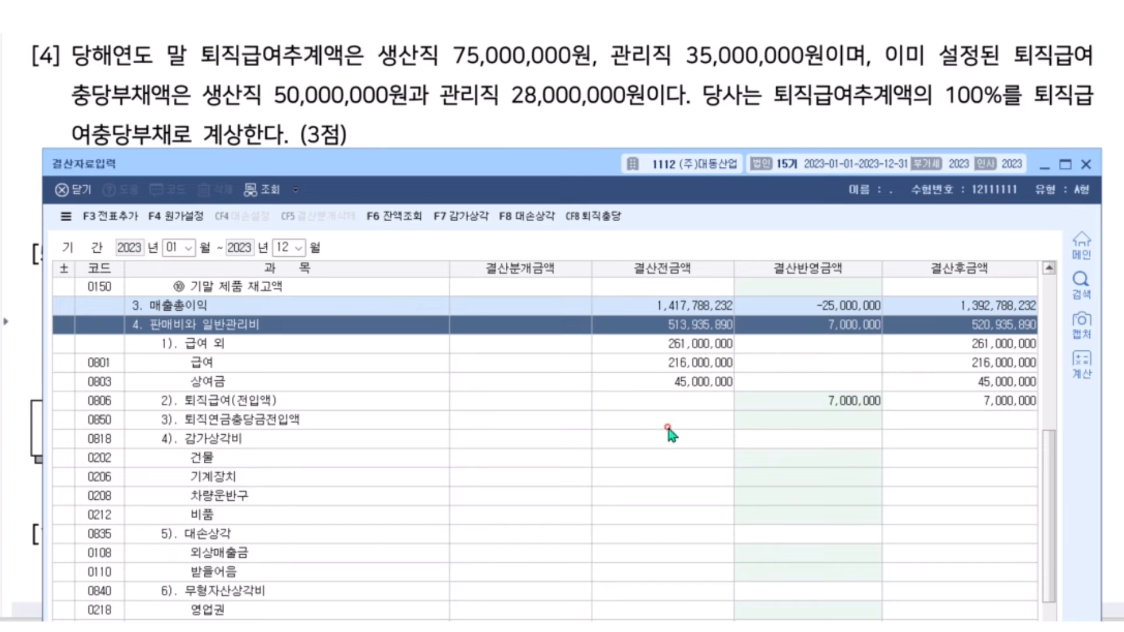
click(309, 401)
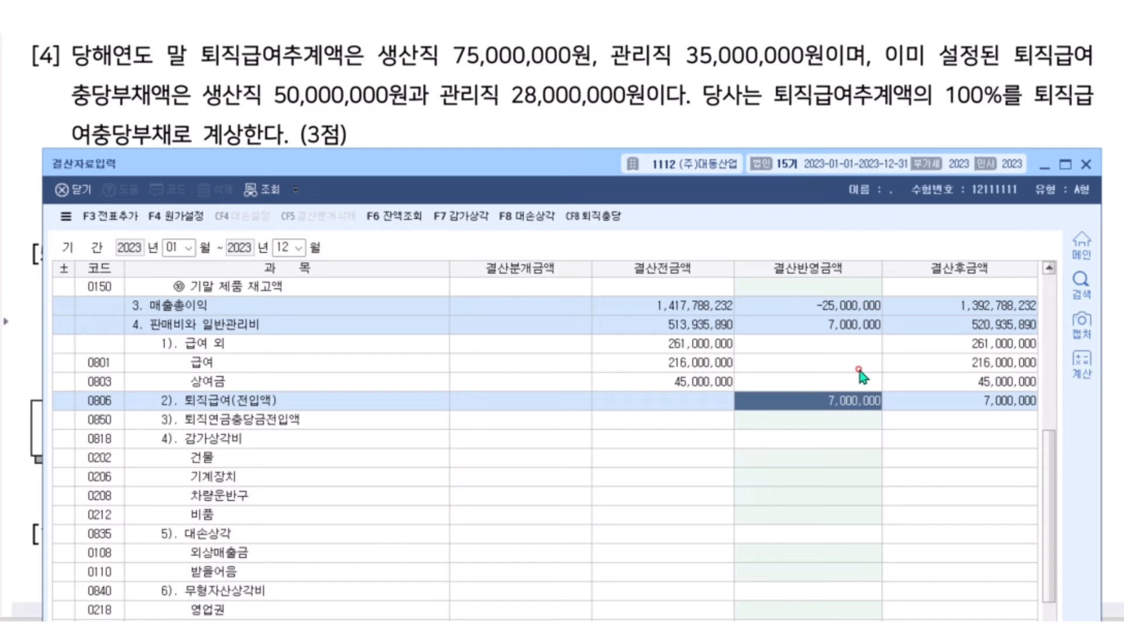
Post the closing entries to the general journal with F3 전표추가, confirming 예(Y)
click(98, 221)
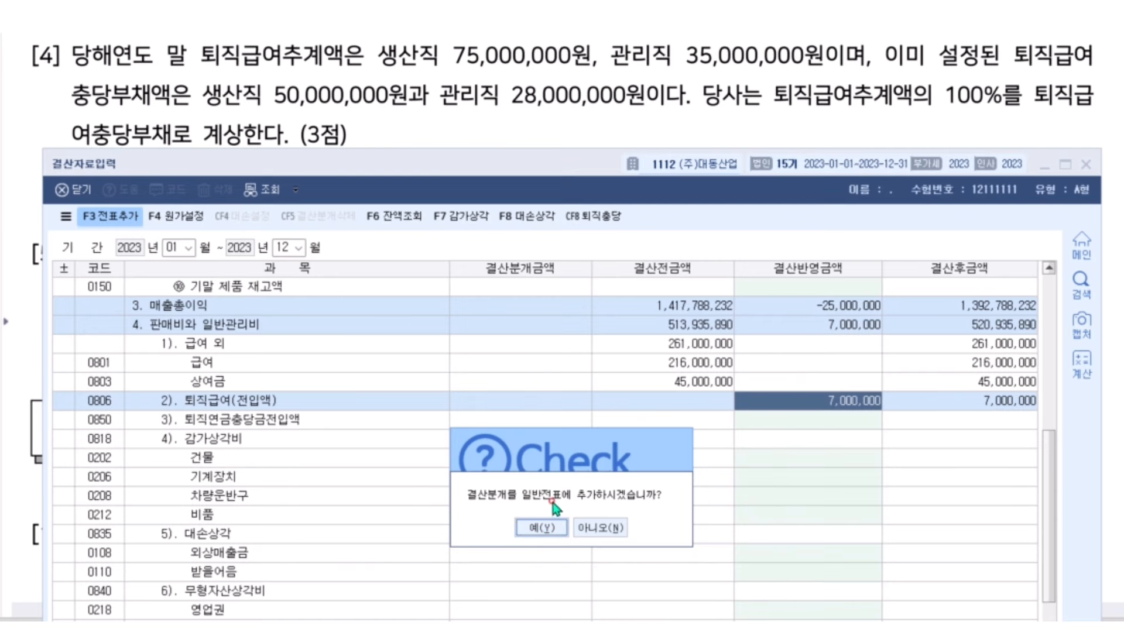
click(541, 528)
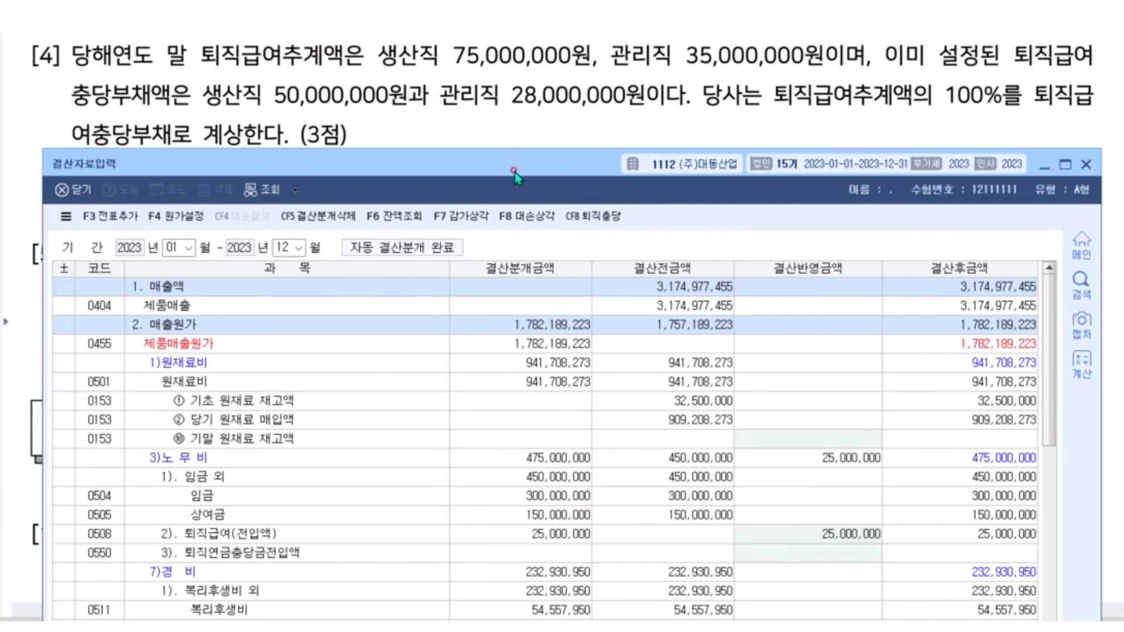
drag(516, 170, 515, 342)
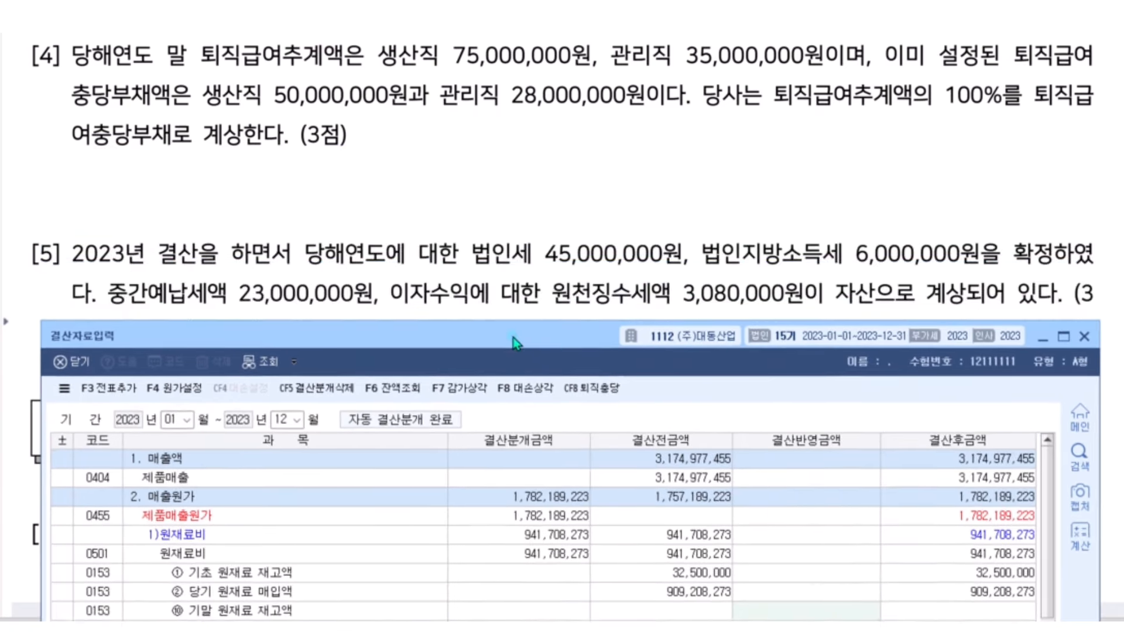
Bring up question [5] and mark 45,000,000, 6,000,000, 23,000,000 and 3,080,000
scroll(506, 158, down, 2)
scroll(509, 157, down, 2)
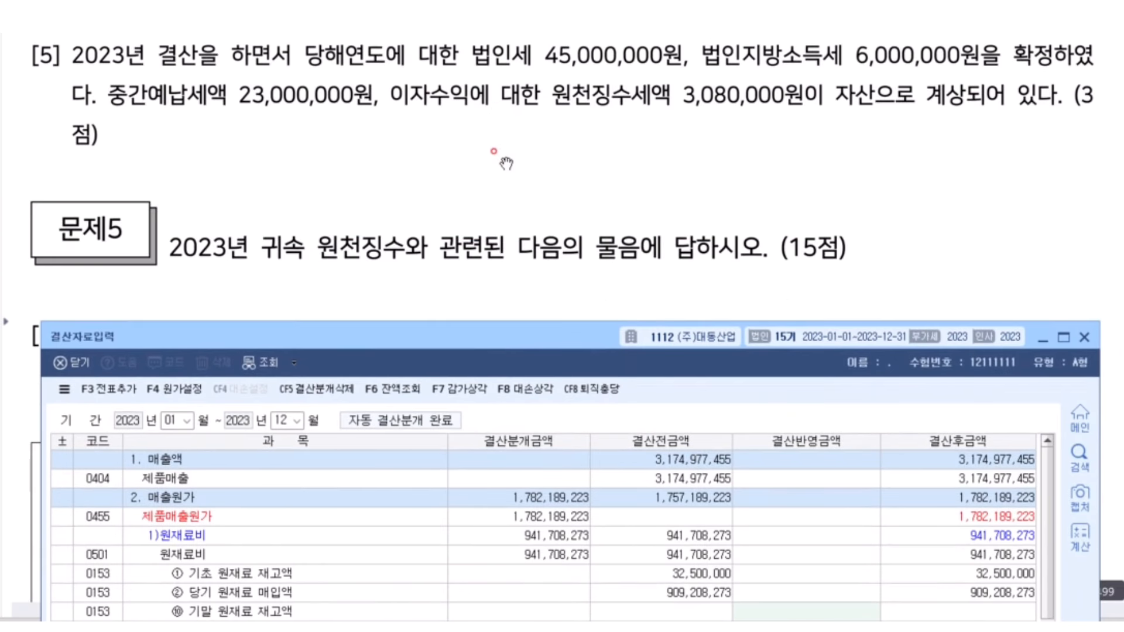
drag(454, 346, 472, 207)
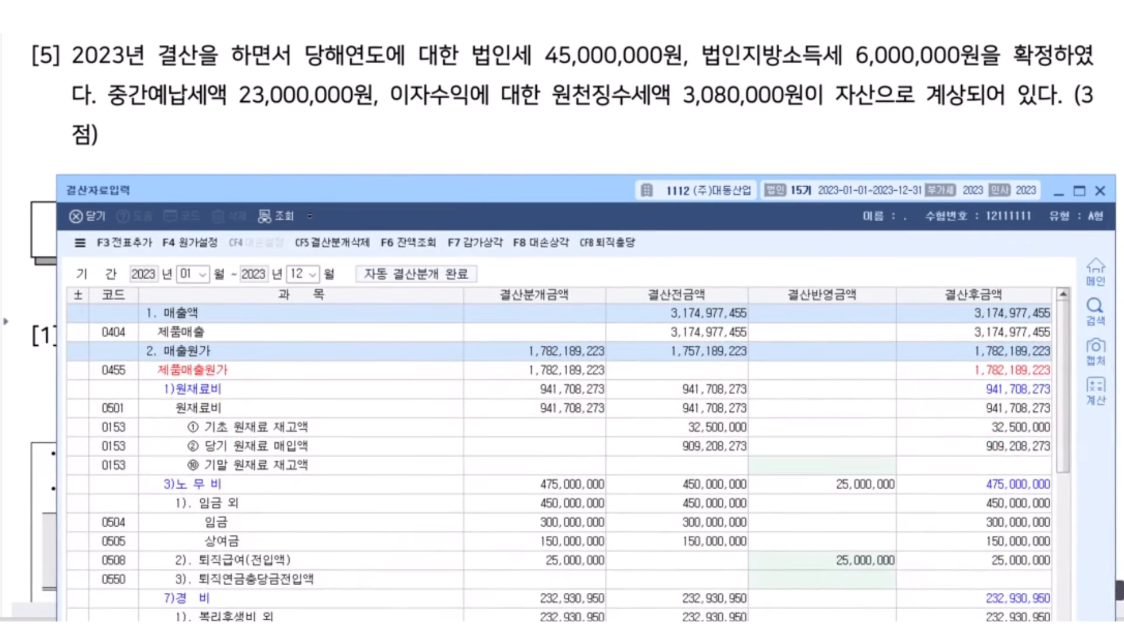
click(1119, 591)
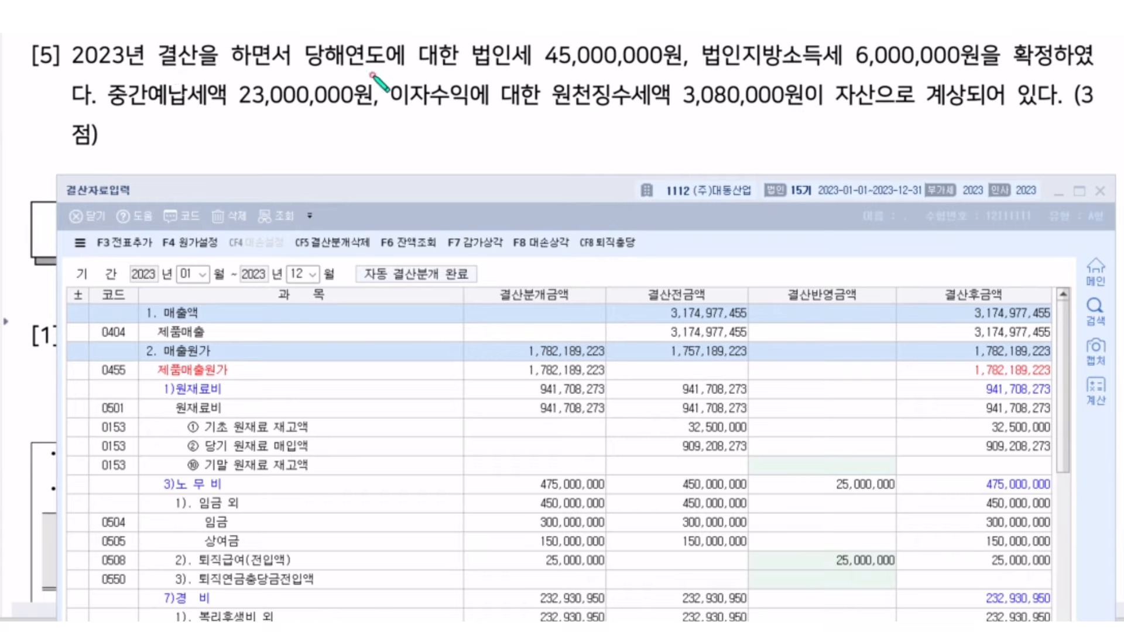
drag(470, 68, 1034, 67)
mouse_move(468, 48)
mouse_down()
mouse_move(647, 34)
mouse_move(1016, 35)
mouse_move(1019, 69)
mouse_up()
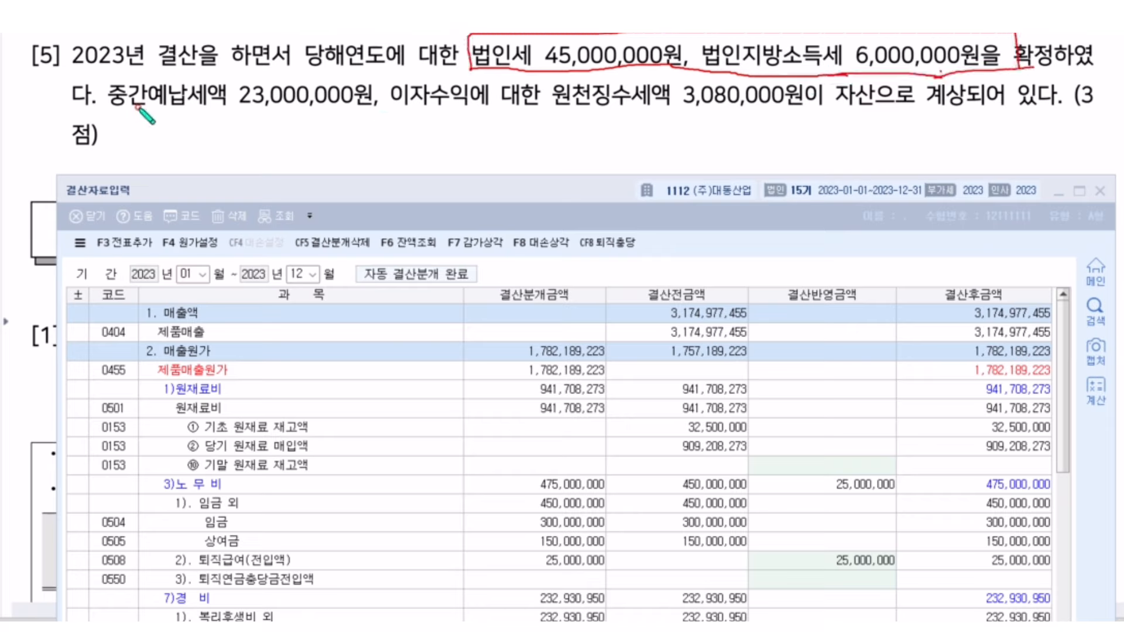
drag(107, 107, 673, 112)
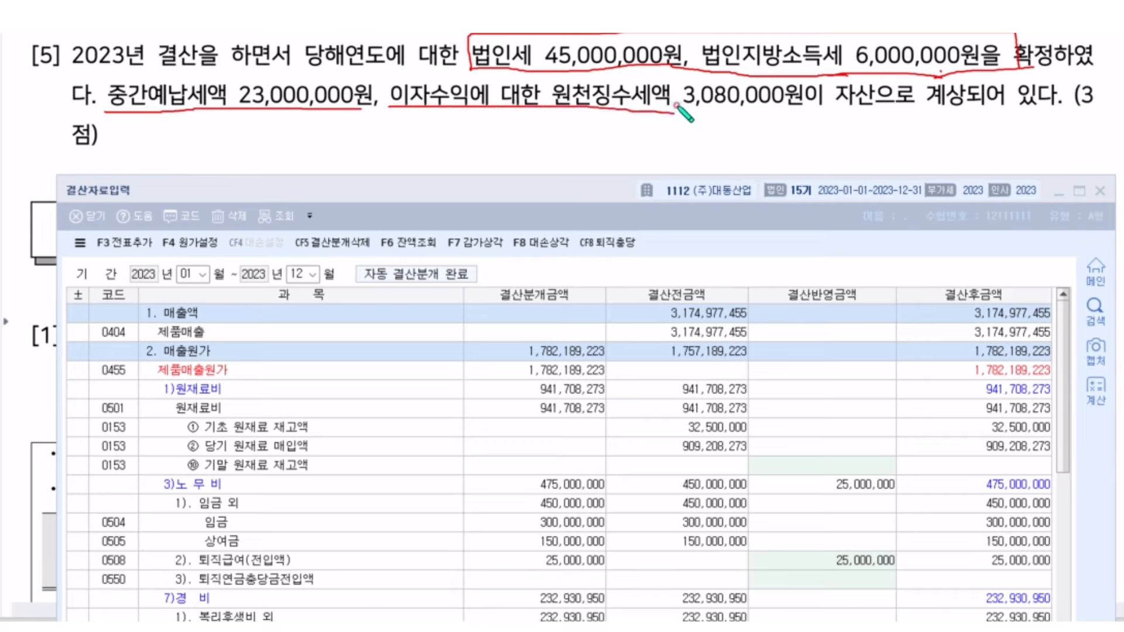
mouse_move(670, 109)
mouse_down()
mouse_move(767, 115)
mouse_move(782, 77)
mouse_move(117, 70)
mouse_move(138, 110)
mouse_move(371, 106)
mouse_up()
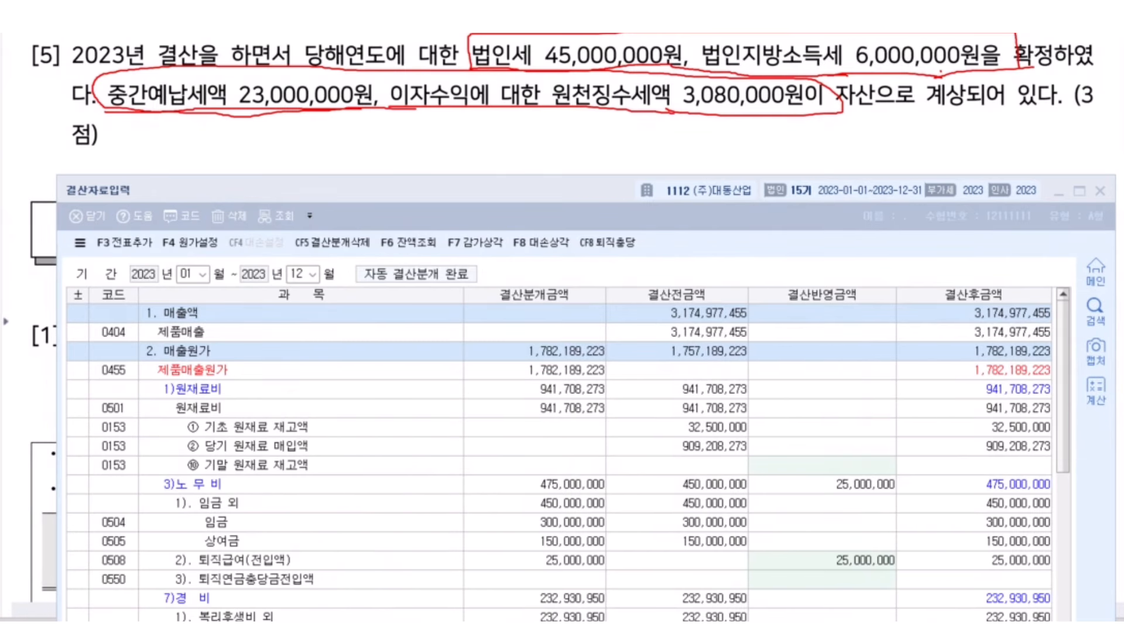
key(Escape)
drag(524, 191, 525, 129)
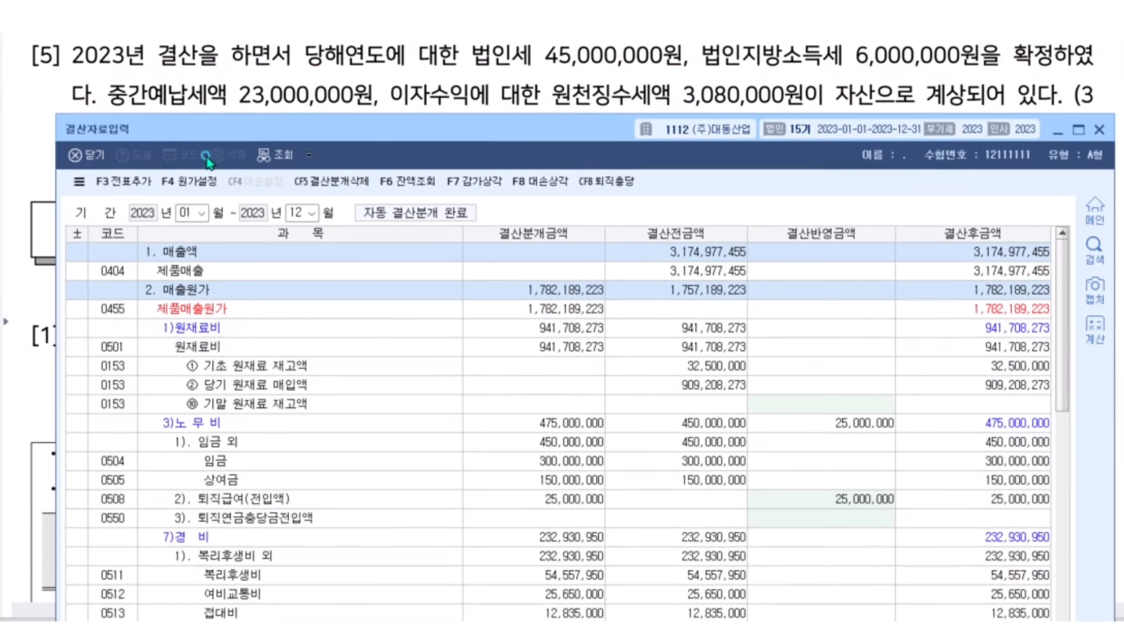
Scroll the closing sheet to the 법인세등 rows and circle them
click(752, 329)
scroll(805, 293, down, 15)
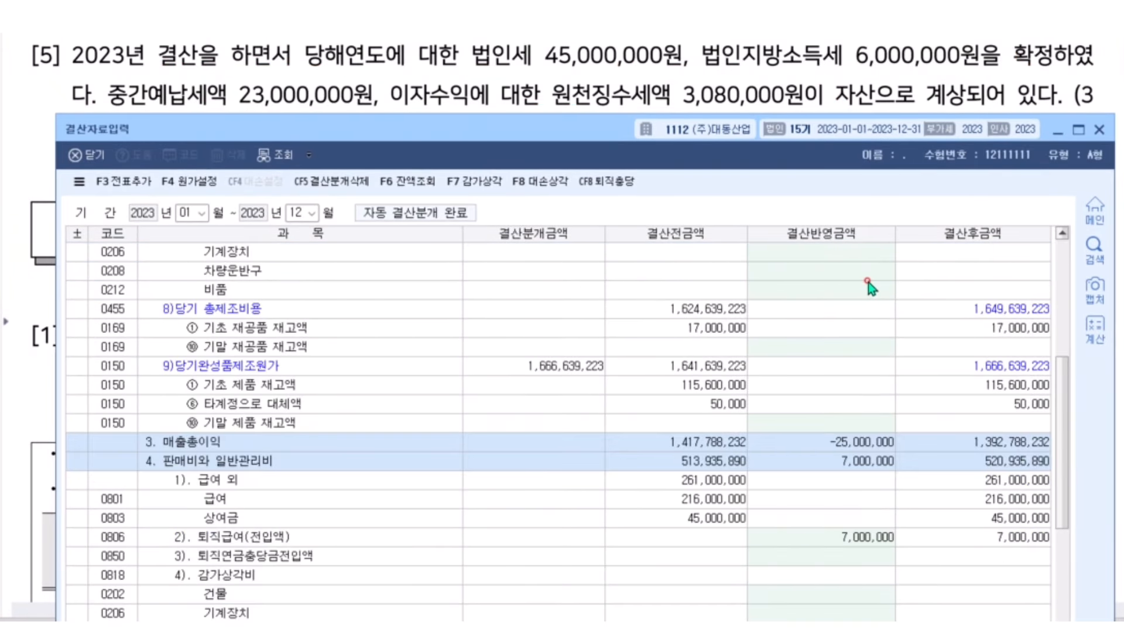
scroll(862, 281, down, 9)
scroll(861, 270, up, 2)
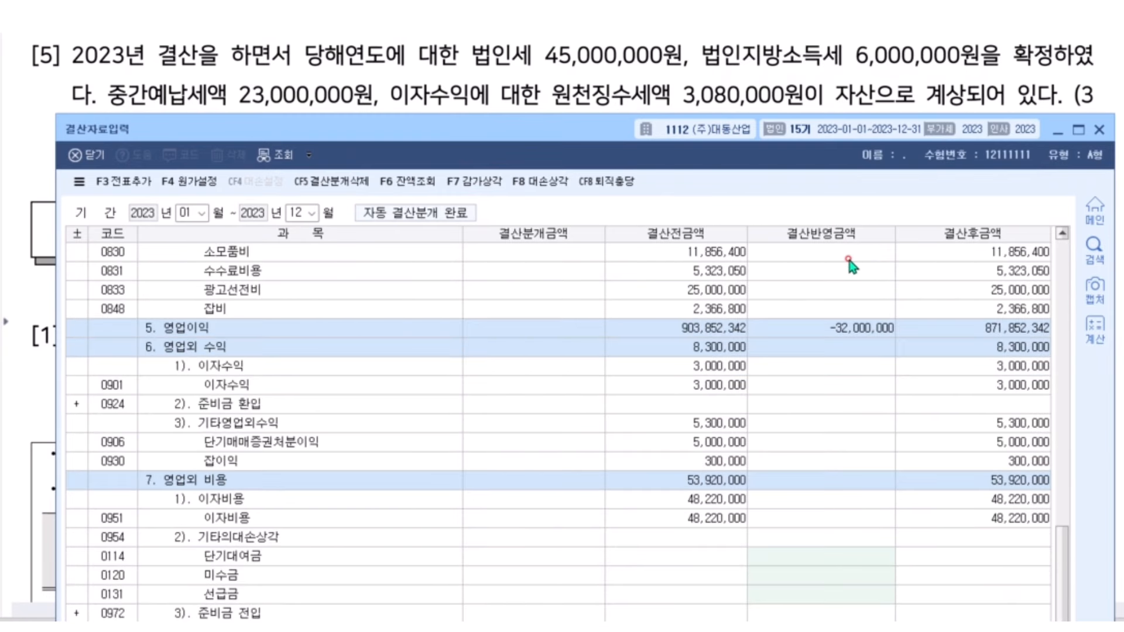
scroll(828, 253, down, 2)
drag(617, 133, 610, 33)
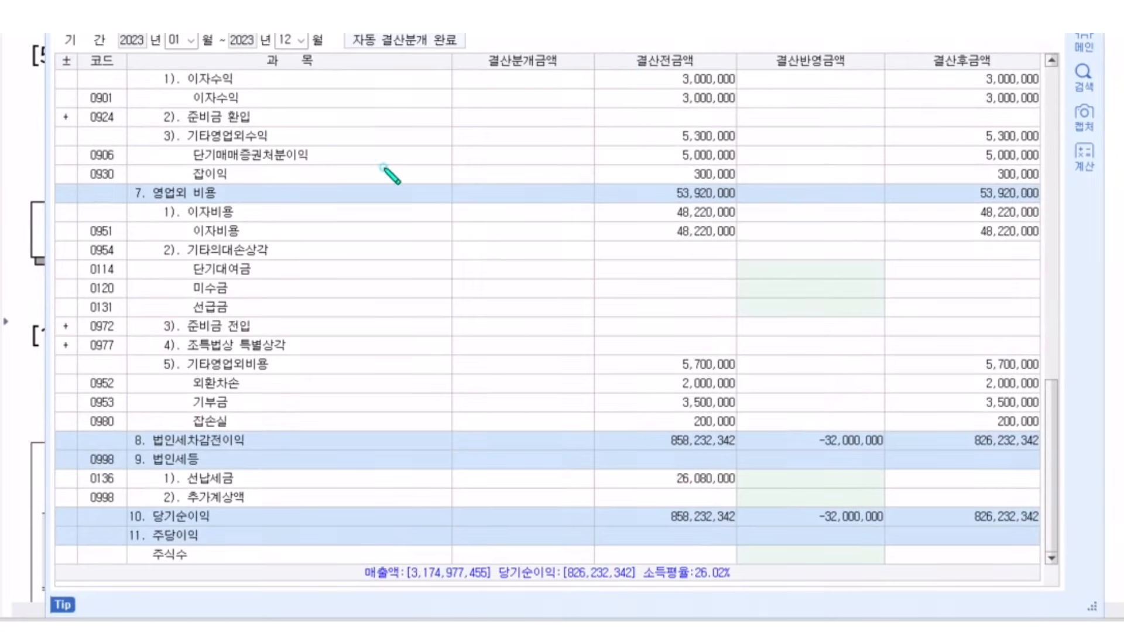
mouse_move(211, 446)
mouse_down()
mouse_move(113, 462)
mouse_move(114, 510)
mouse_move(673, 504)
mouse_move(976, 460)
mouse_move(536, 431)
mouse_up()
drag(458, 434, 176, 448)
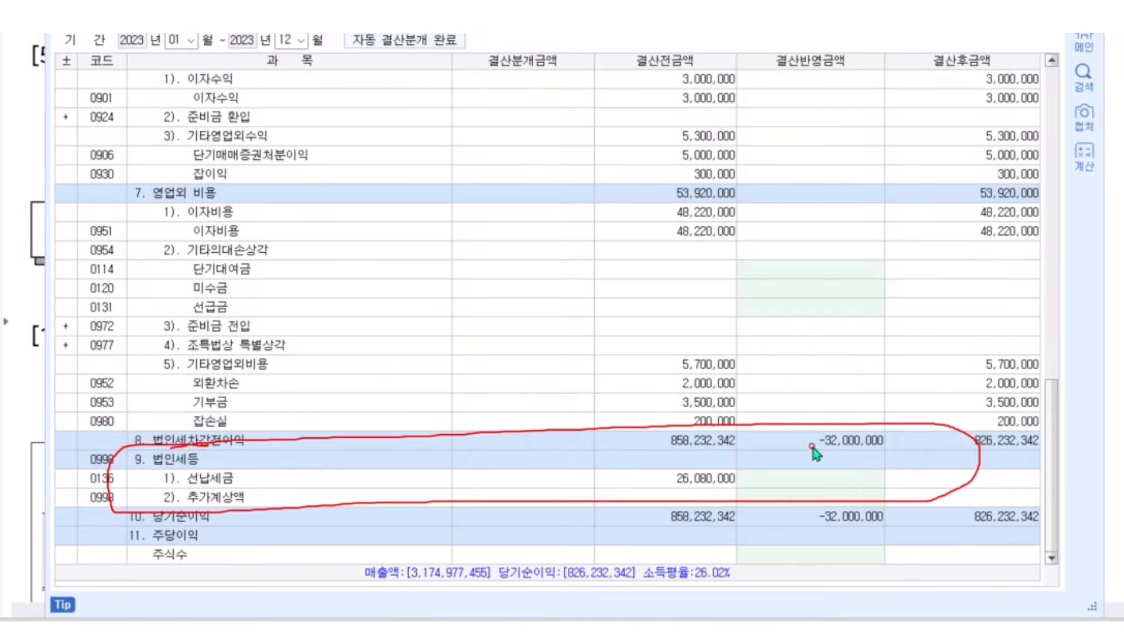
Enter 26,080,000 as the 선납세금 closing adjustment and return to the exam PDF
click(797, 480)
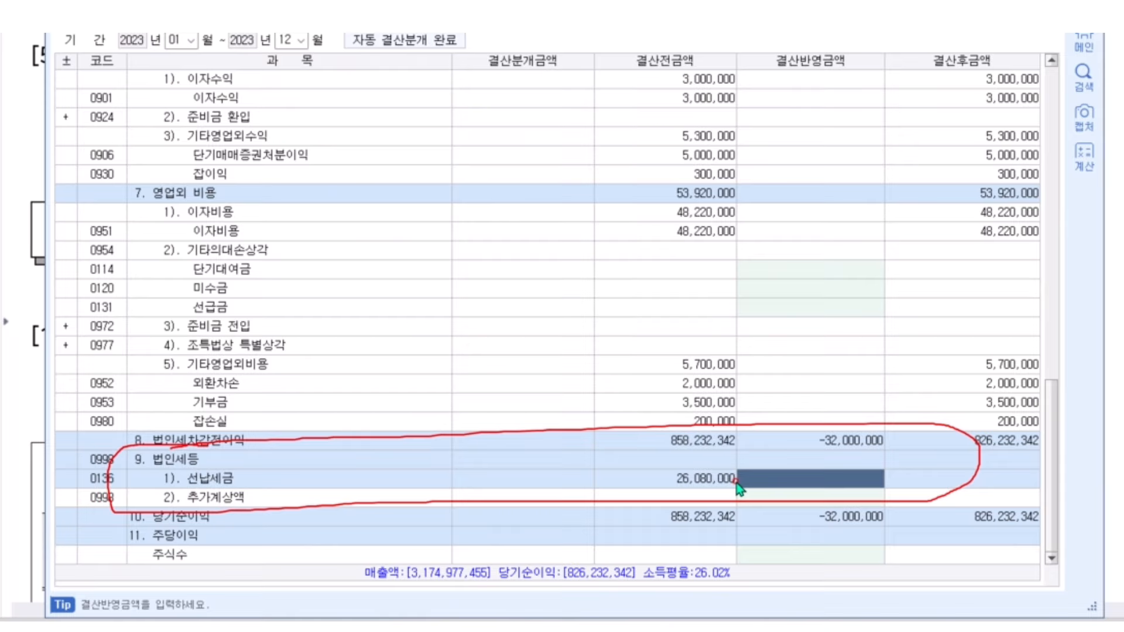
text(26,080,000)
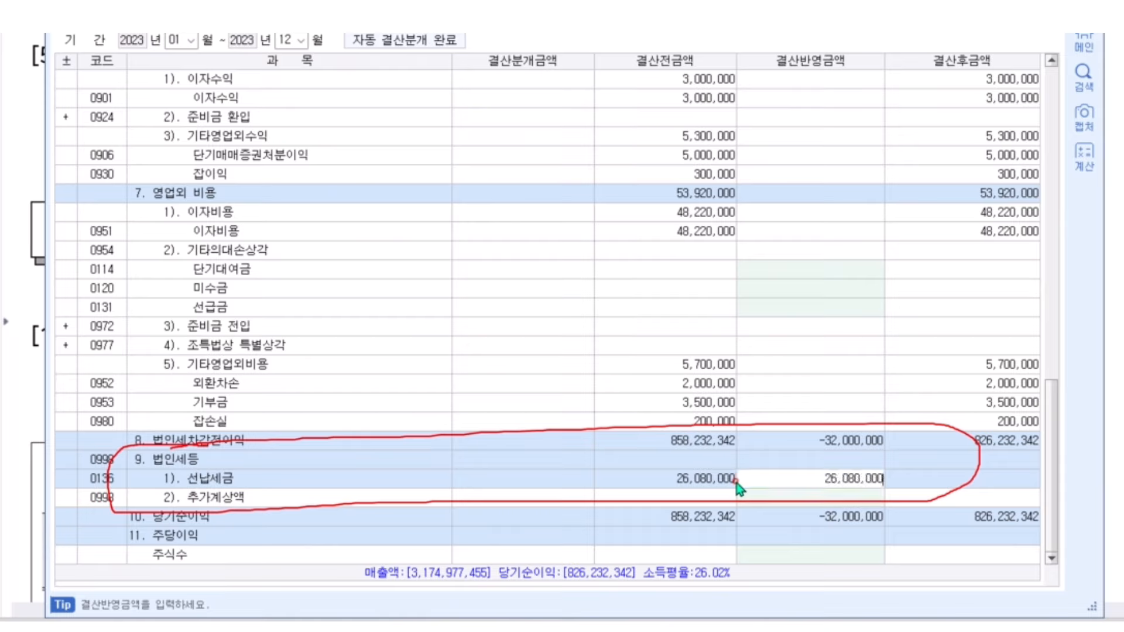
key(Return)
click(757, 485)
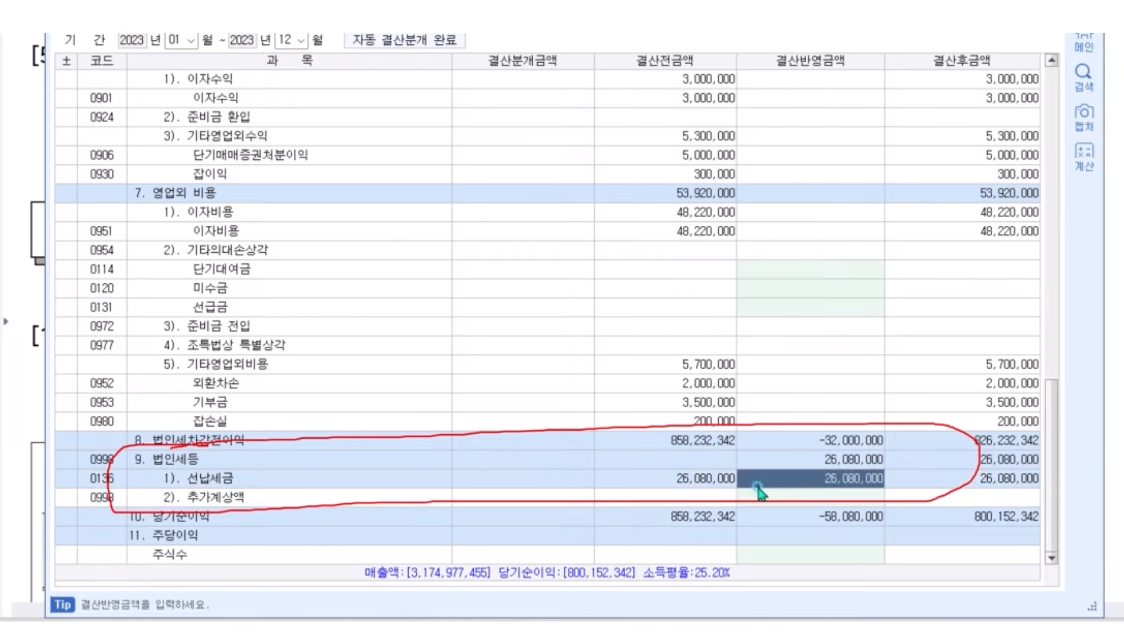
click(761, 498)
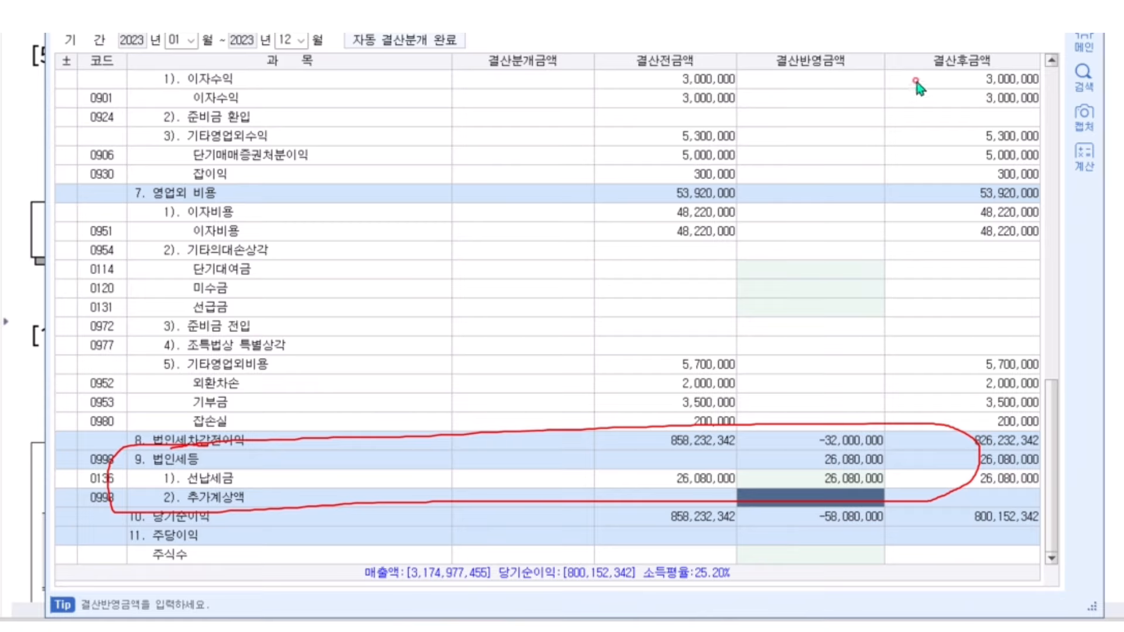
key(Escape)
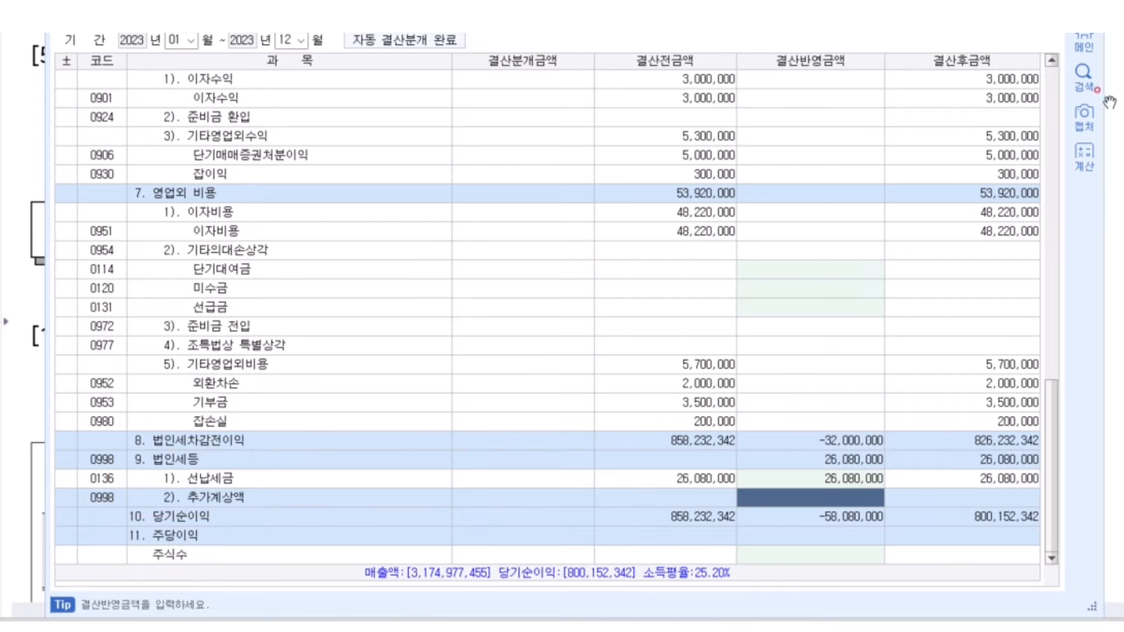
click(1108, 101)
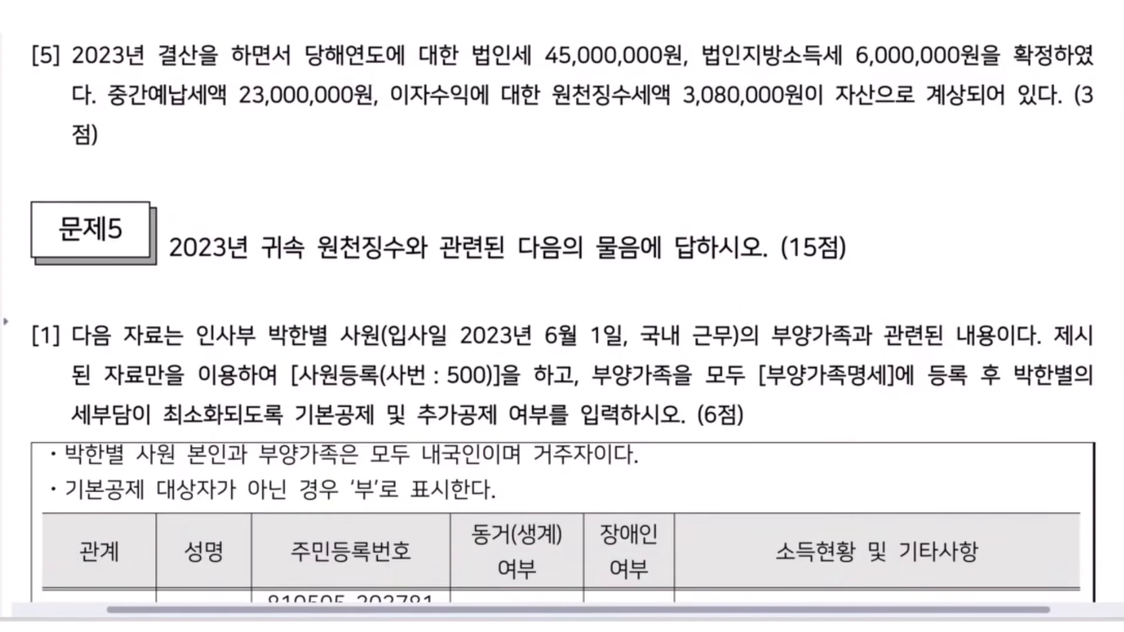
Mark the tax amounts and add 45,000,000 + 6,000,000 in Calculator to get 51,000,000
mouse_move(494, 36)
mouse_down()
mouse_move(474, 73)
mouse_move(983, 71)
mouse_move(691, 34)
mouse_move(475, 41)
mouse_up()
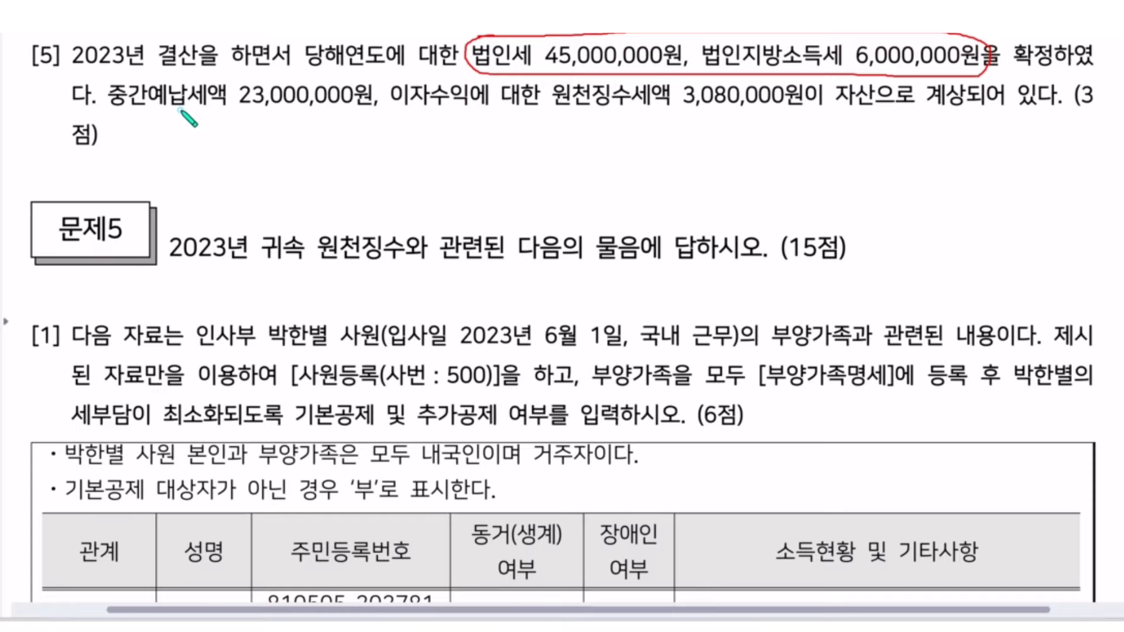
mouse_move(179, 108)
mouse_down()
mouse_move(351, 130)
mouse_move(498, 126)
mouse_move(497, 105)
mouse_up()
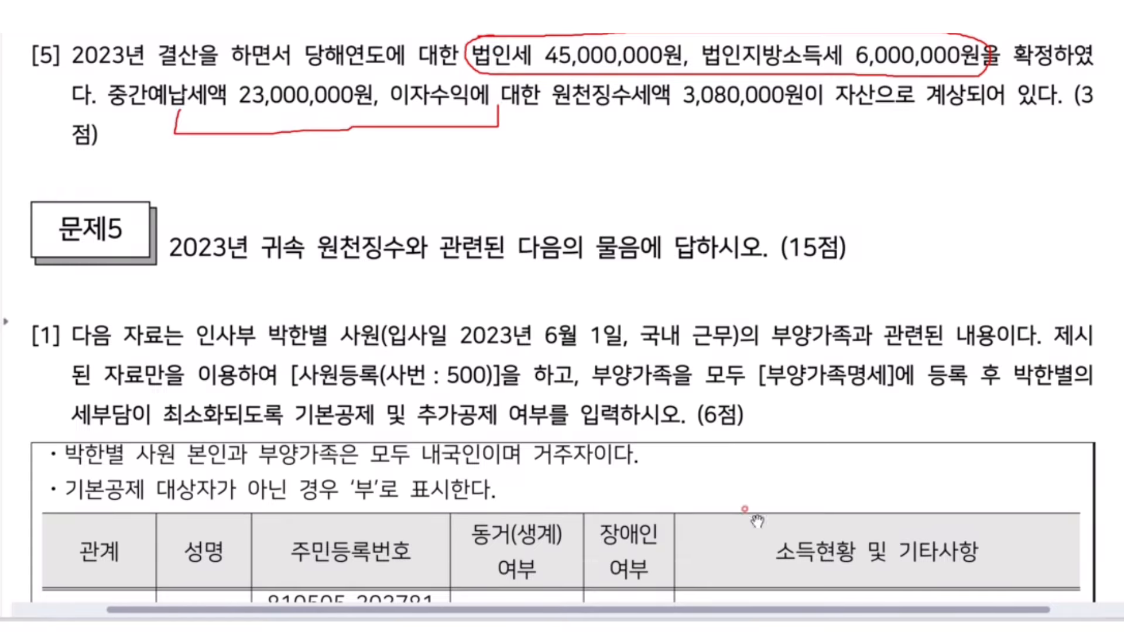
click(755, 629)
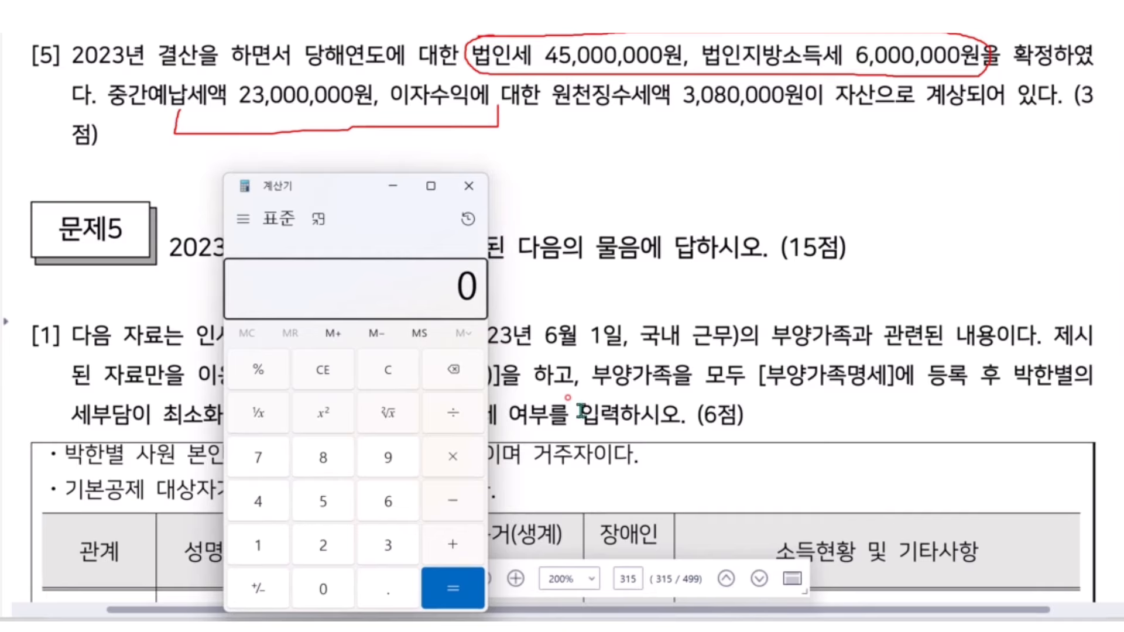
text(4)
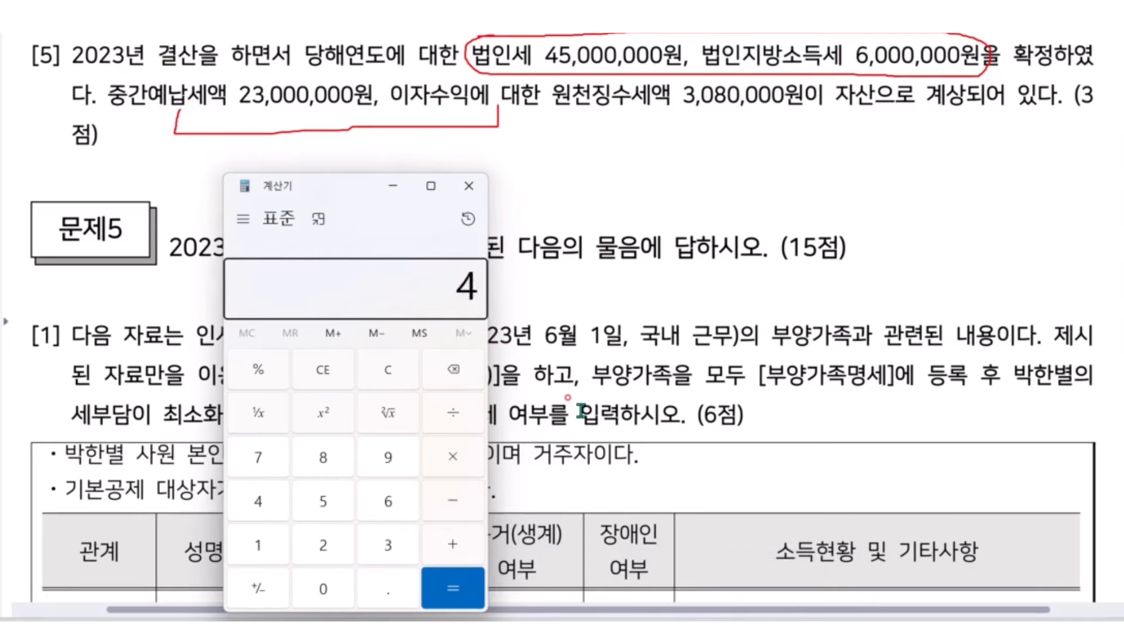
text(5000000 )
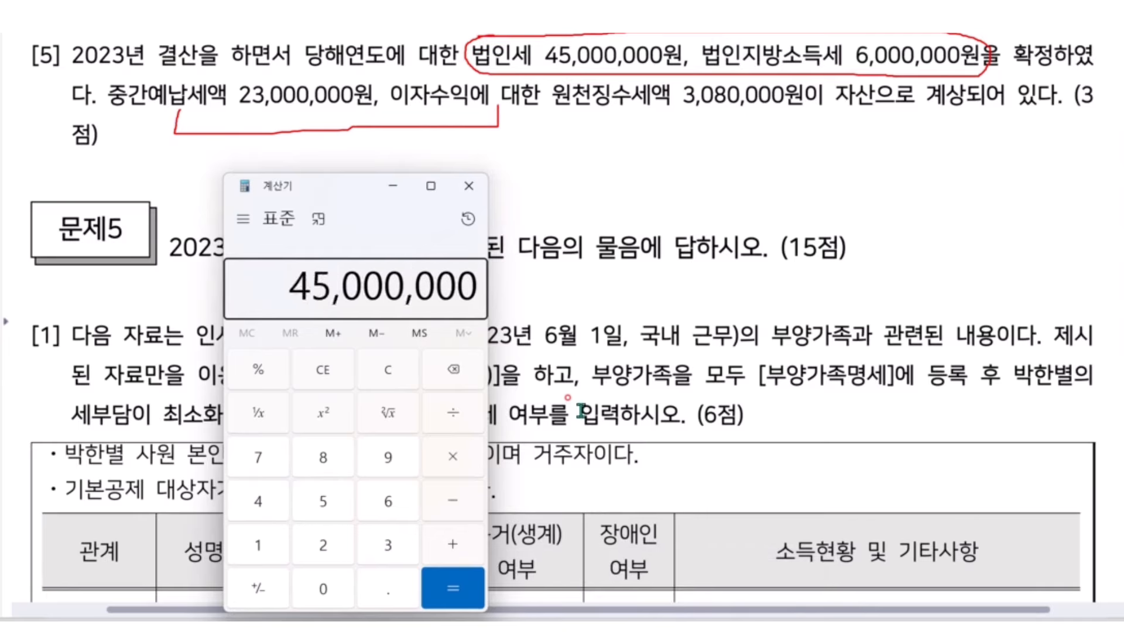
text(+ 60000)
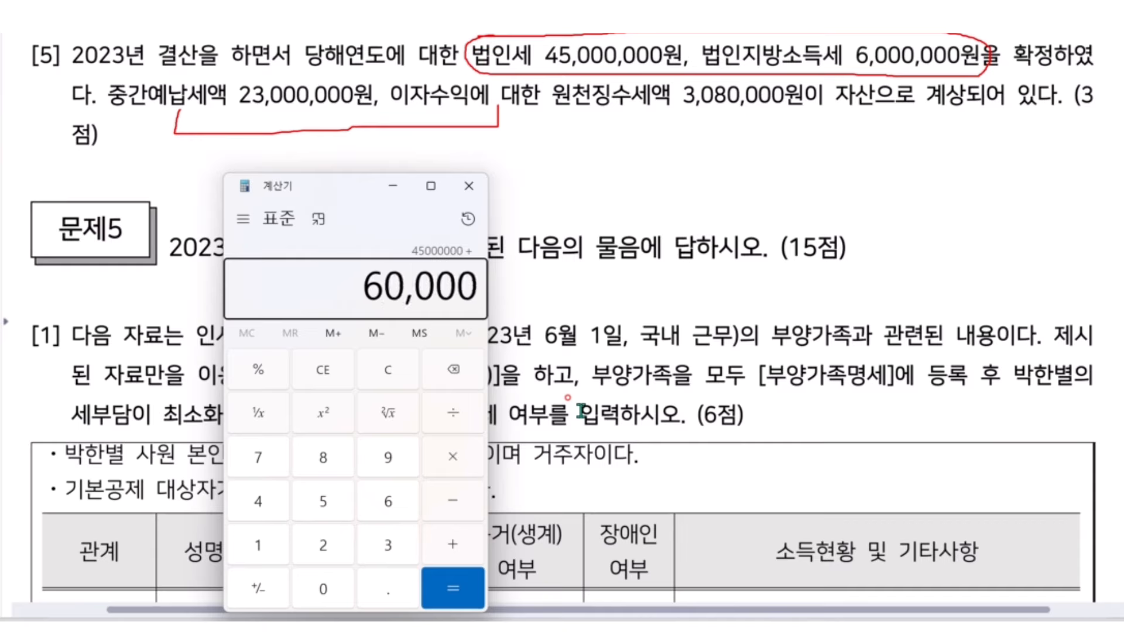
text(00)
key(Return)
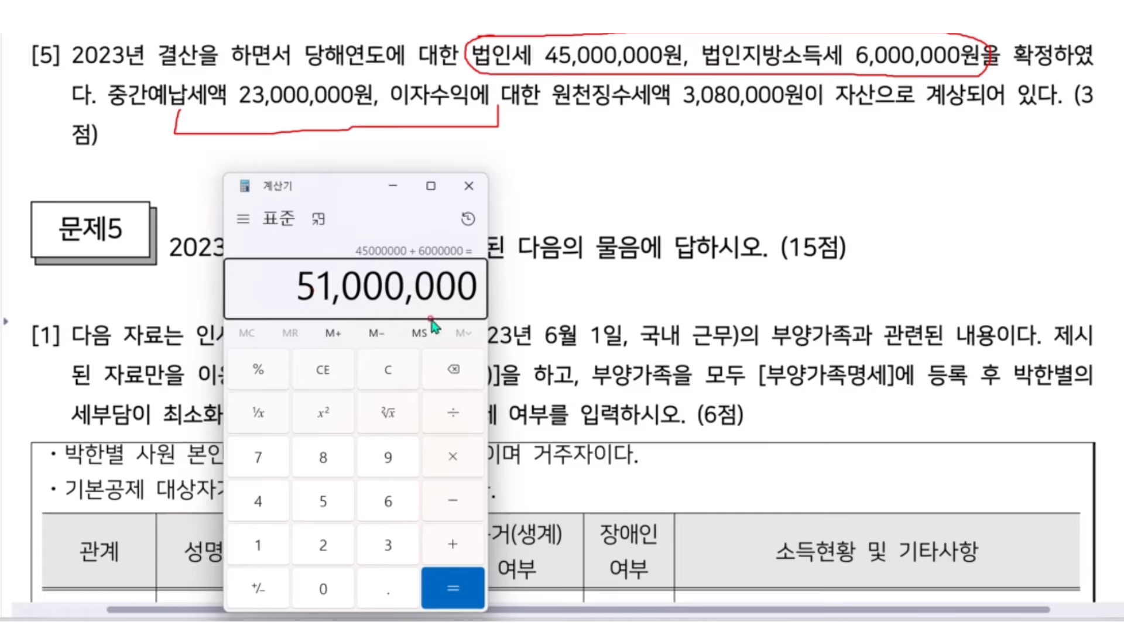
Subtract 23,000,000 and 3,080,000 to get the 24,920,000 additional tax
key(minus)
text(23)
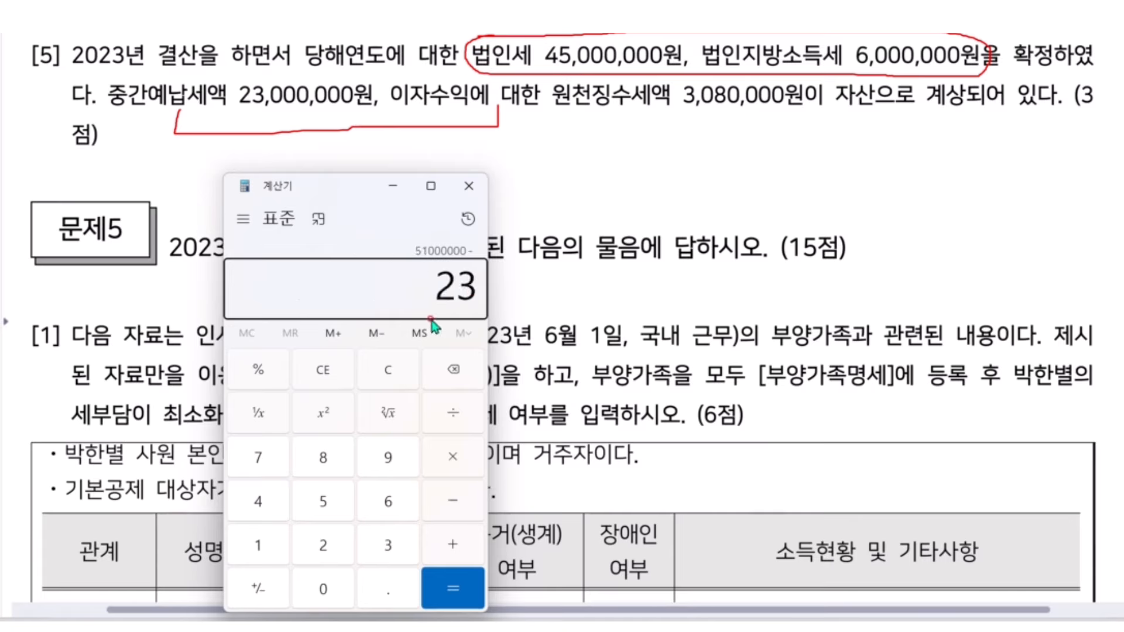
text(,000,000)
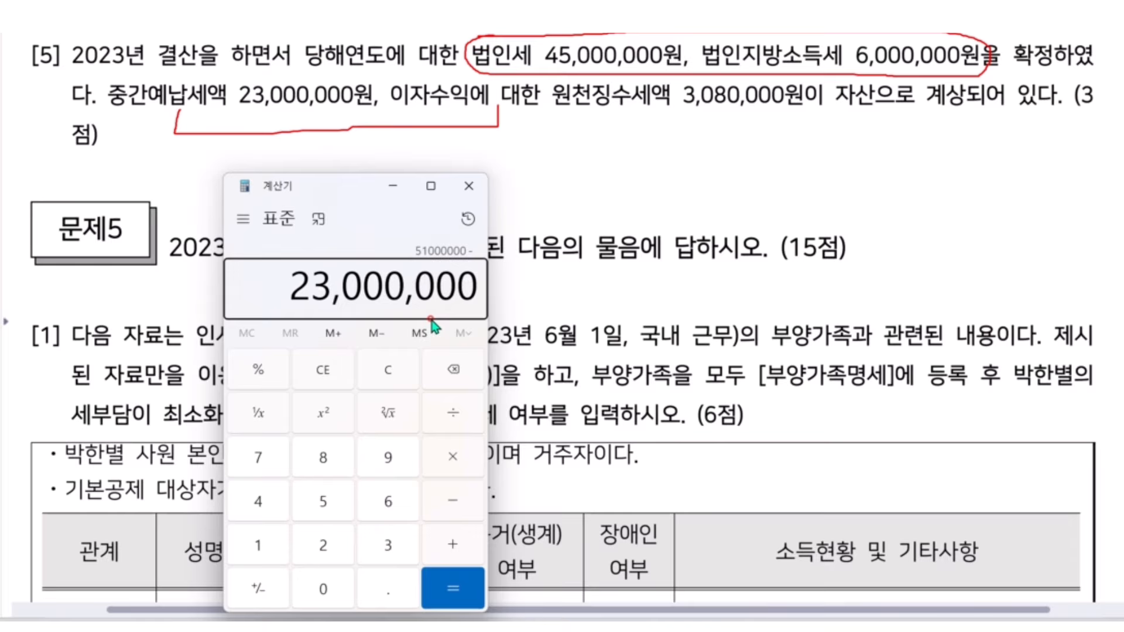
key(minus)
text(3)
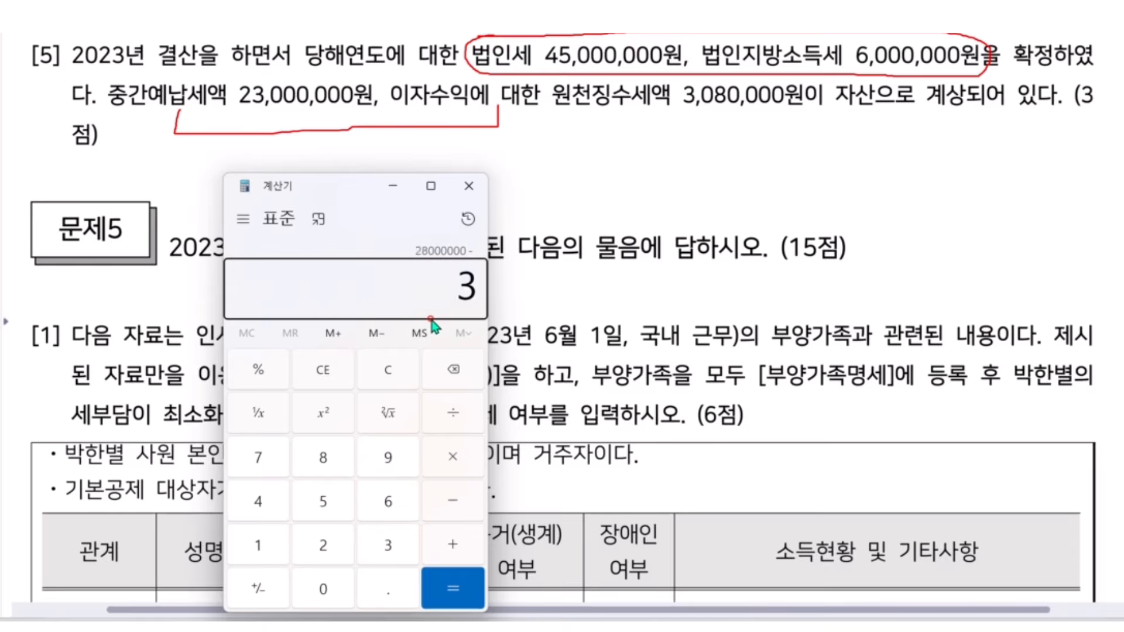
text(,080,000)
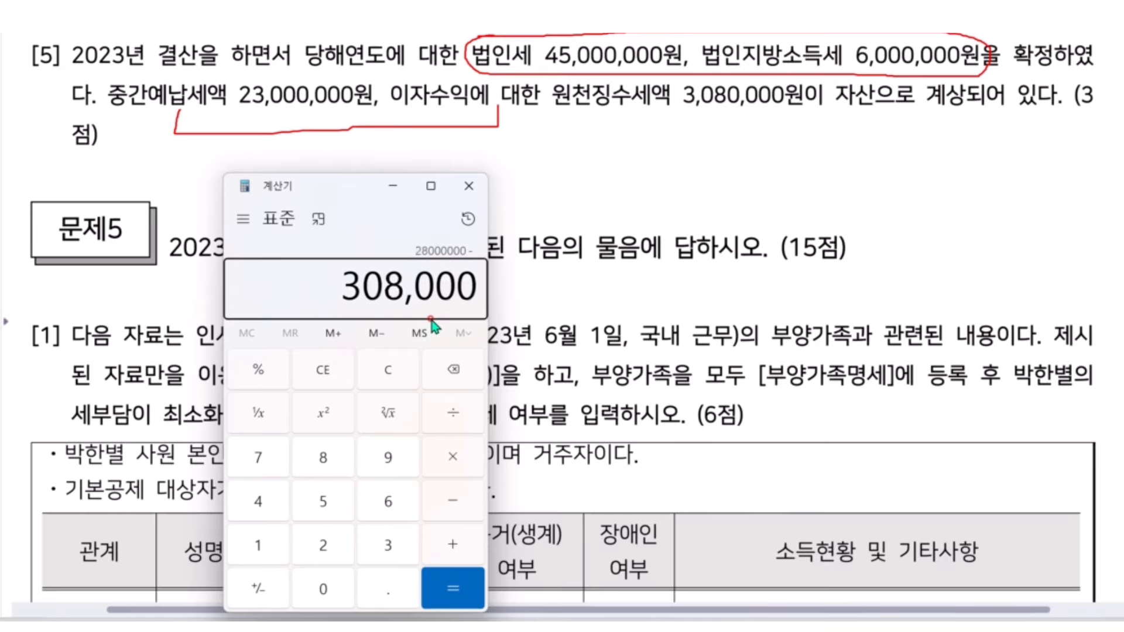
key(Return)
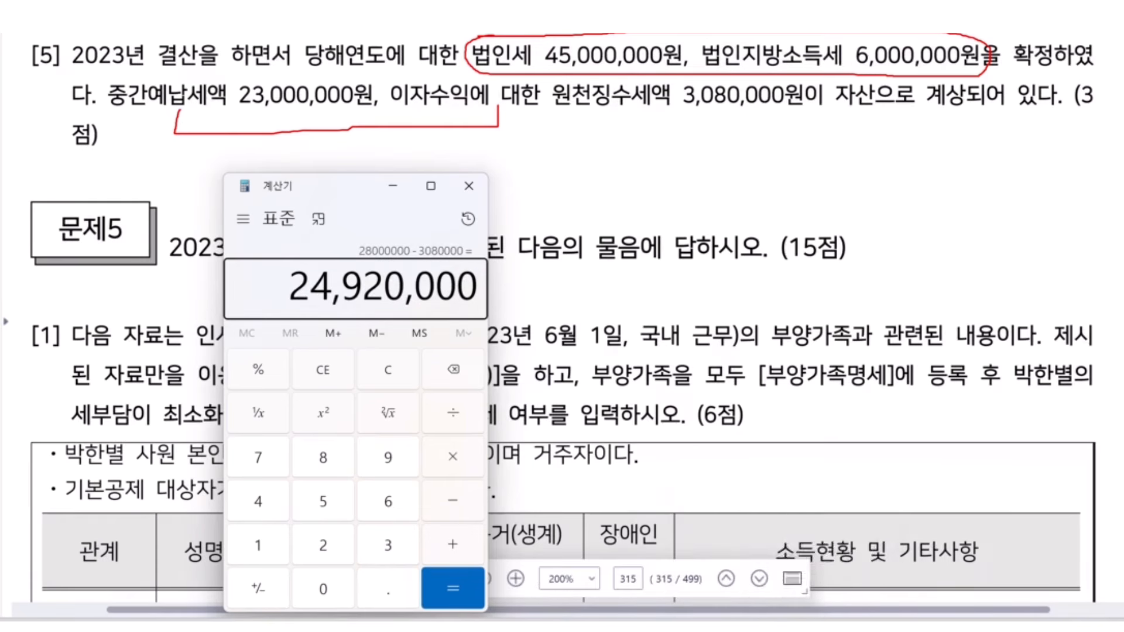
click(856, 628)
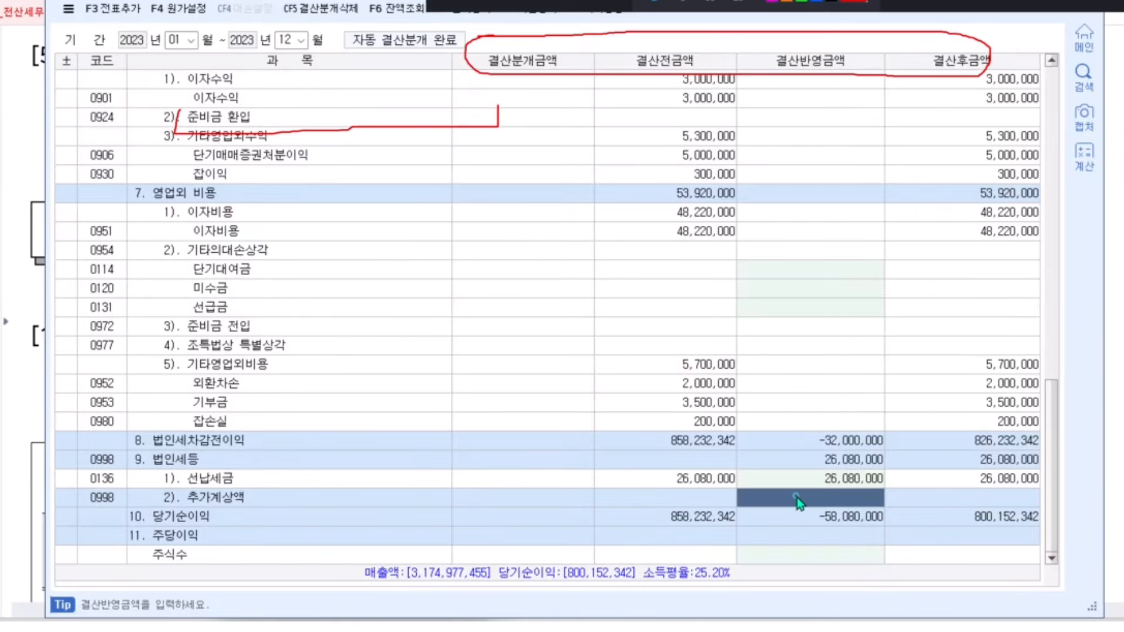
Enter 24,920,000 as 추가계상액, bringing 법인세등 to 51,000,000, then clear annotations
click(722, 627)
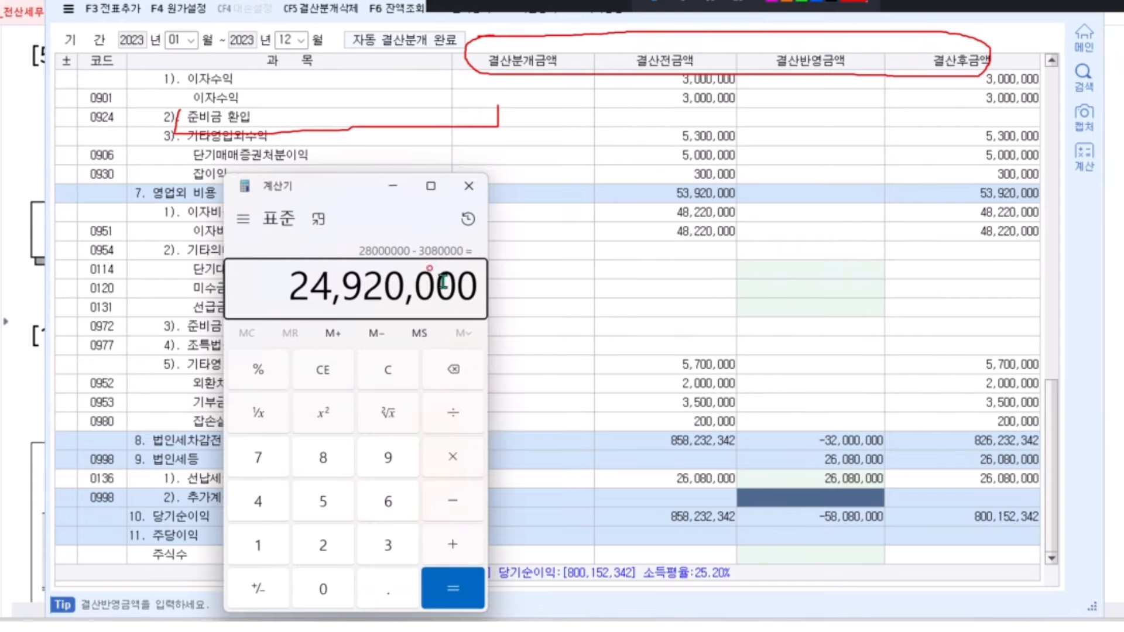
click(807, 497)
text(24,920,000)
key(Return)
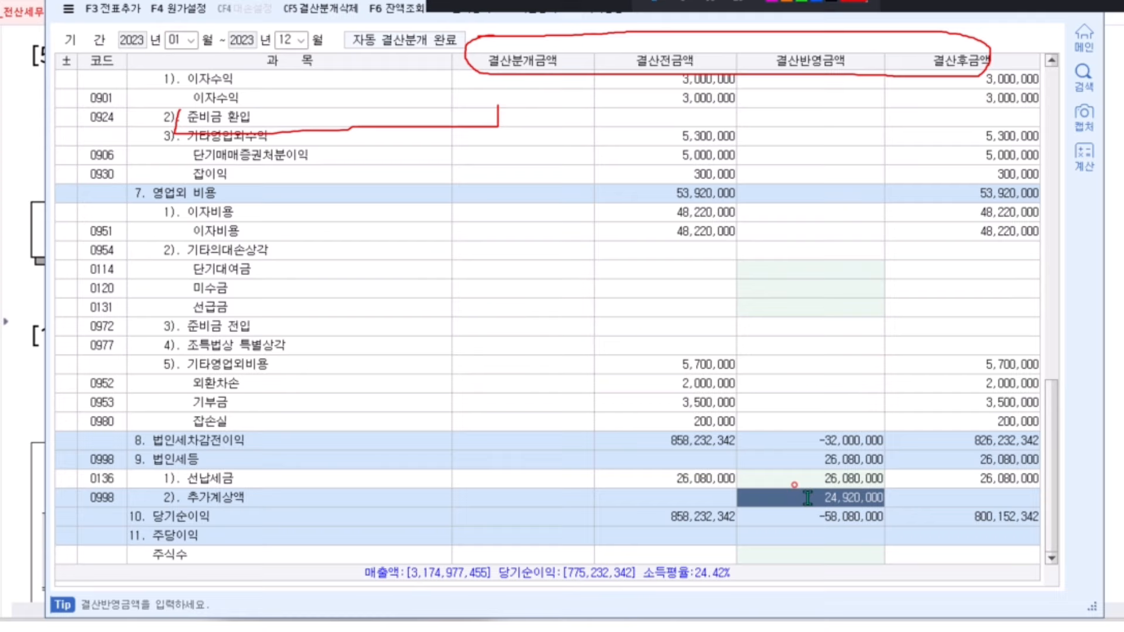
key(Up)
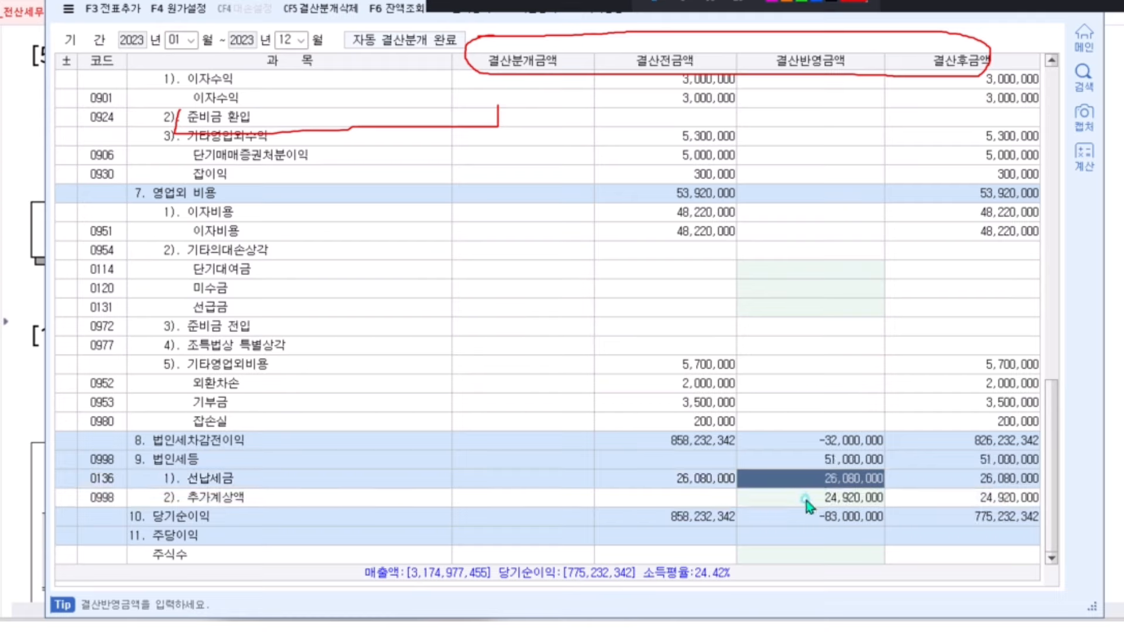
click(806, 499)
click(819, 468)
click(821, 460)
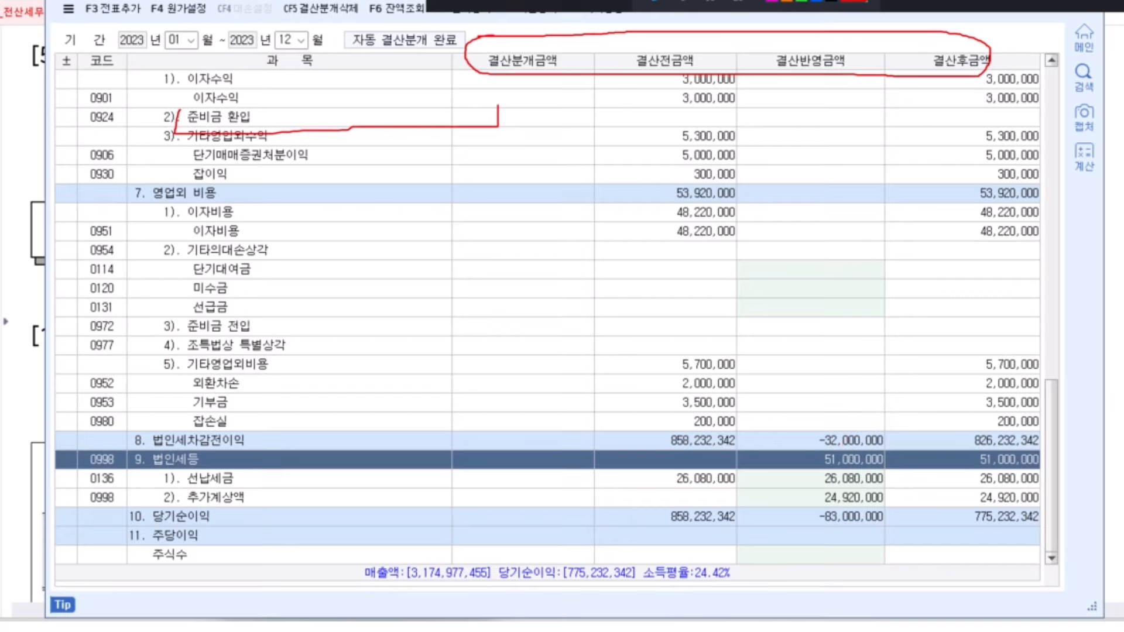
click(997, 12)
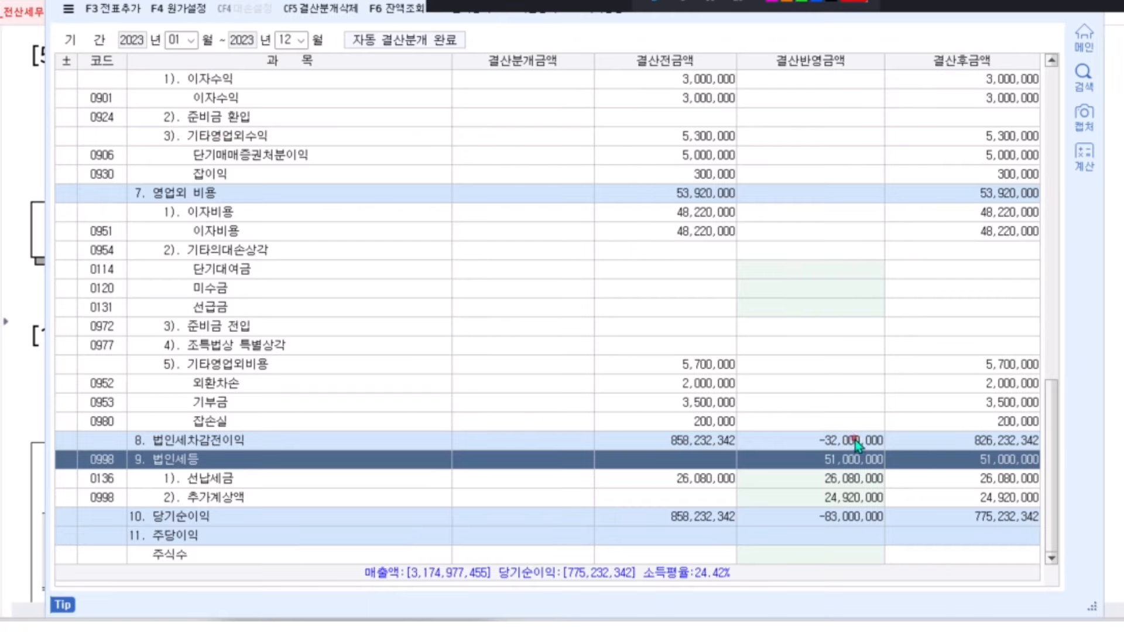
Regenerate the closing journal entries, confirming replacement of the existing ones
click(107, 14)
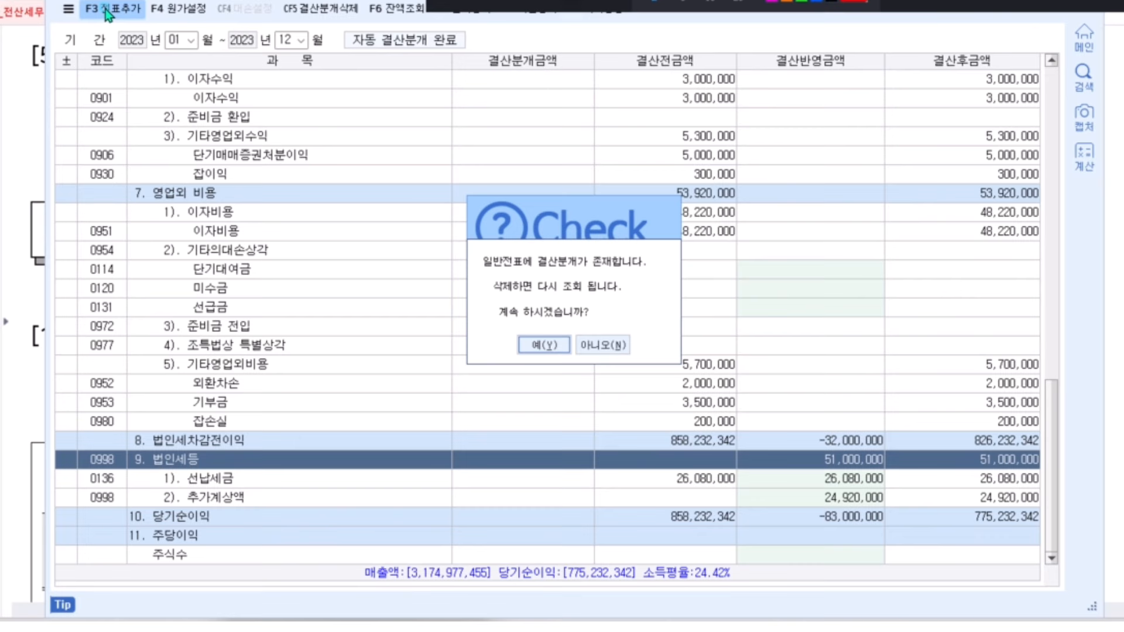
click(528, 347)
click(532, 321)
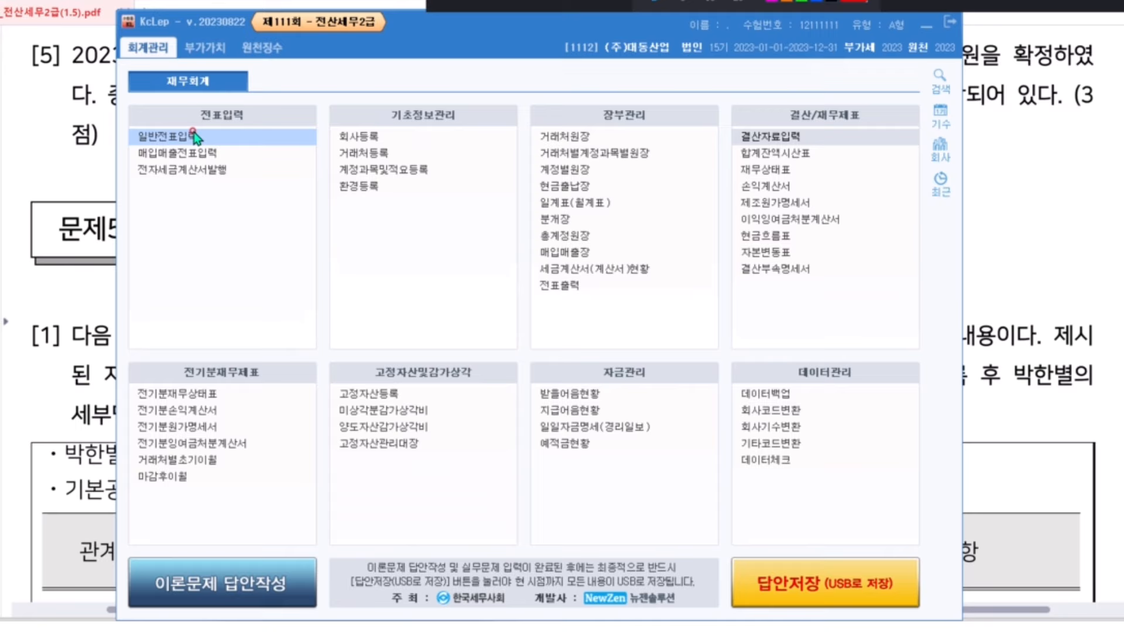
In 일반전표입력 for 12/31, review the closing entries, including work-in-process and vouchers 34–37
click(195, 137)
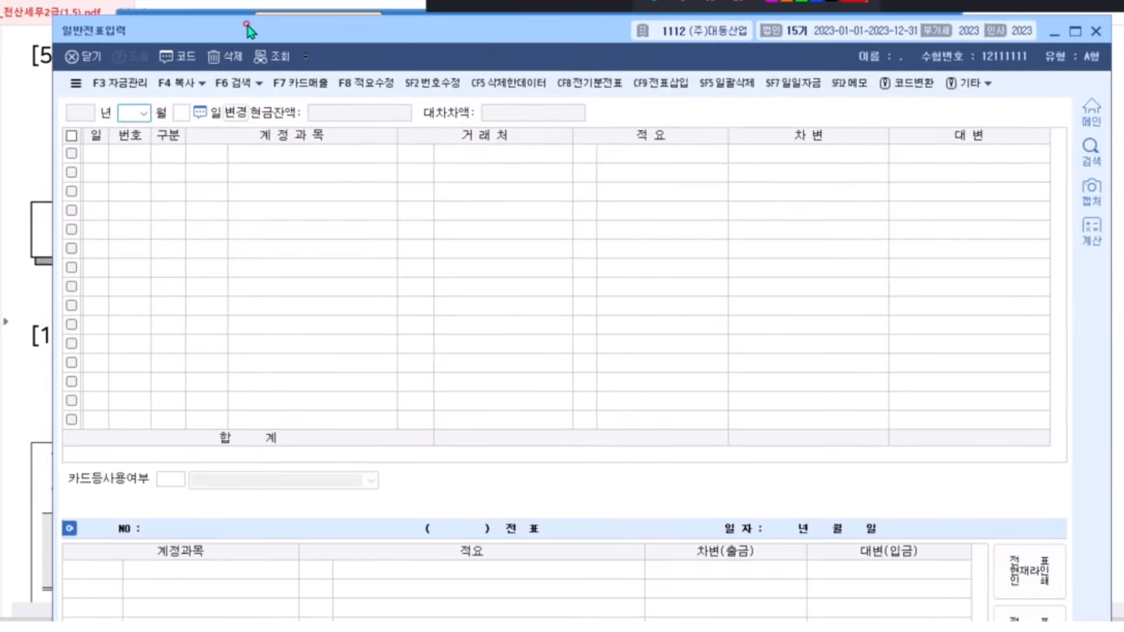
text(1231)
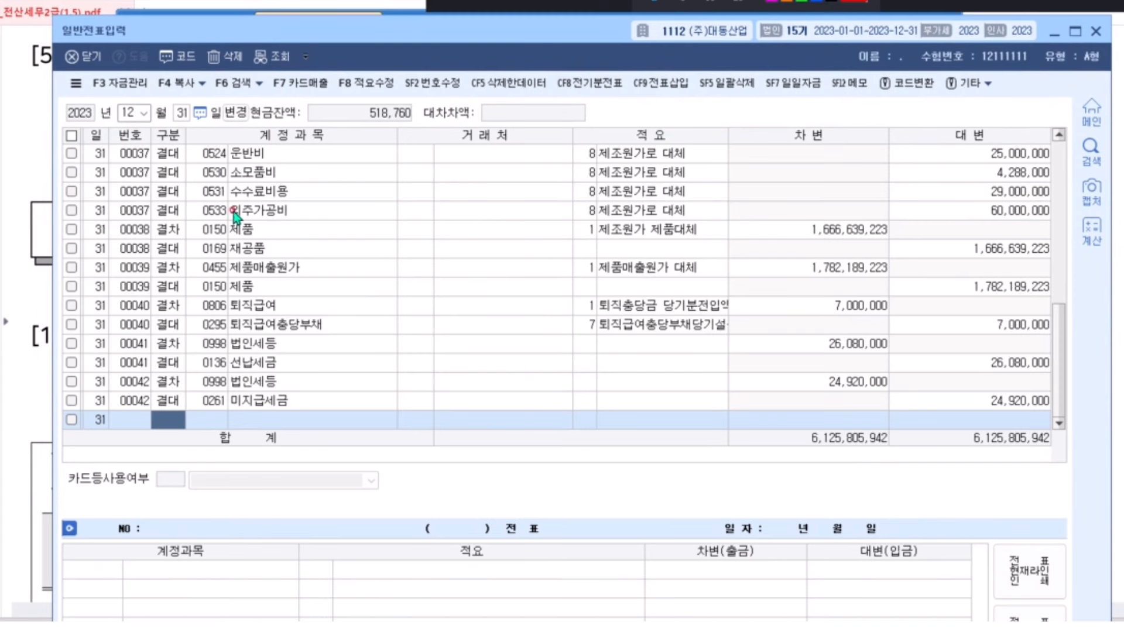
scroll(235, 212, up, 3)
scroll(236, 212, up, 2)
click(221, 211)
scroll(221, 217, down, 2)
click(199, 190)
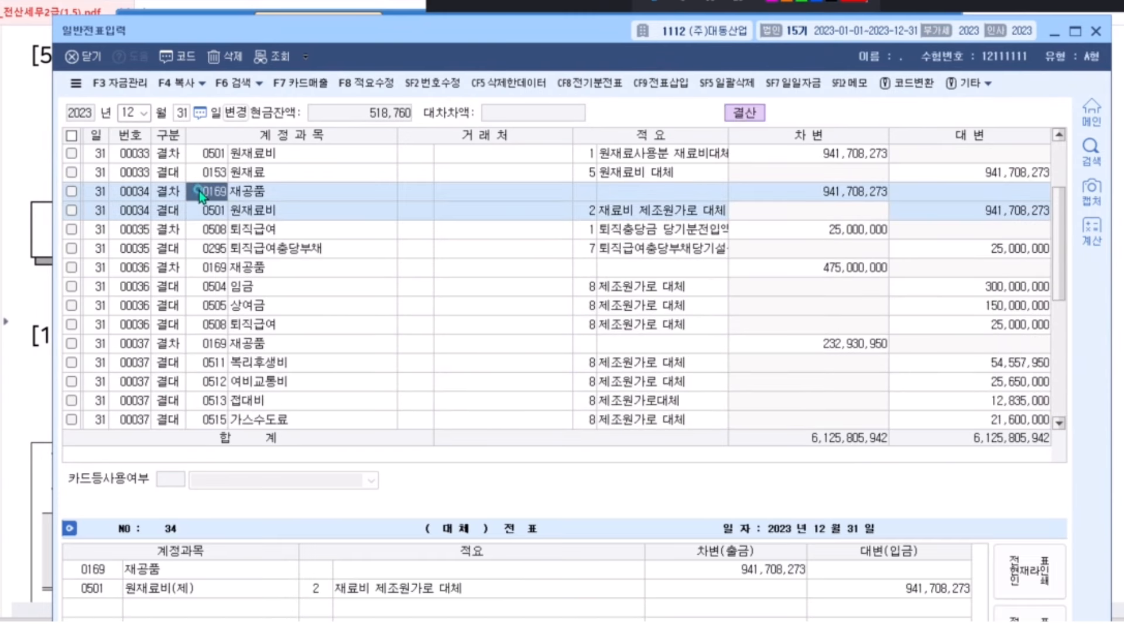
scroll(199, 190, down, 1)
click(198, 190)
scroll(199, 193, down, 1)
click(199, 191)
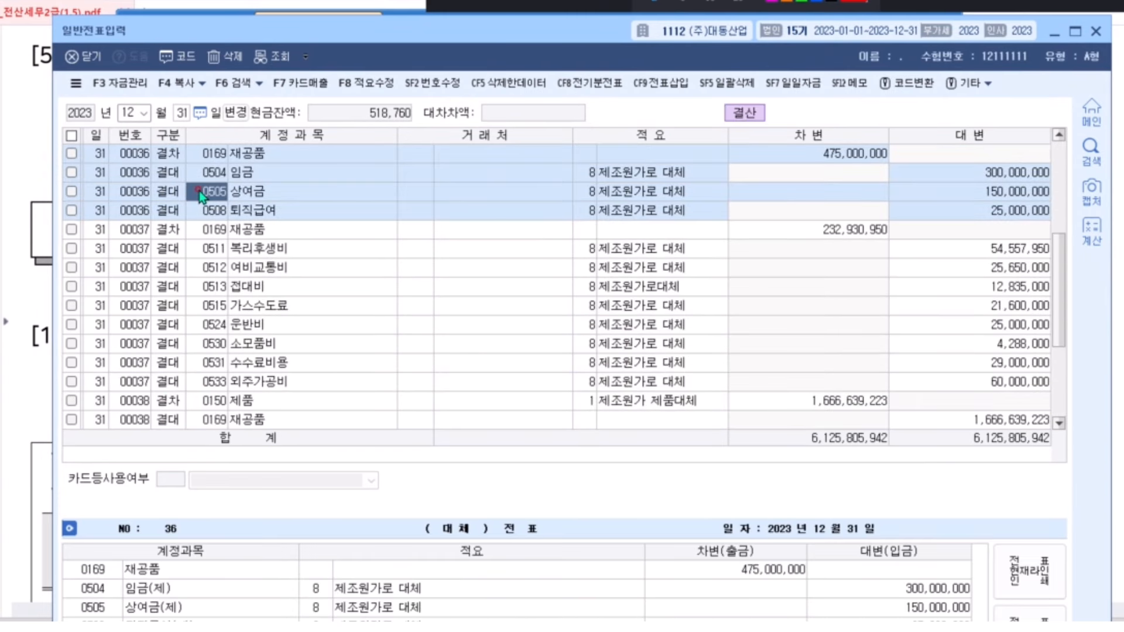
click(170, 248)
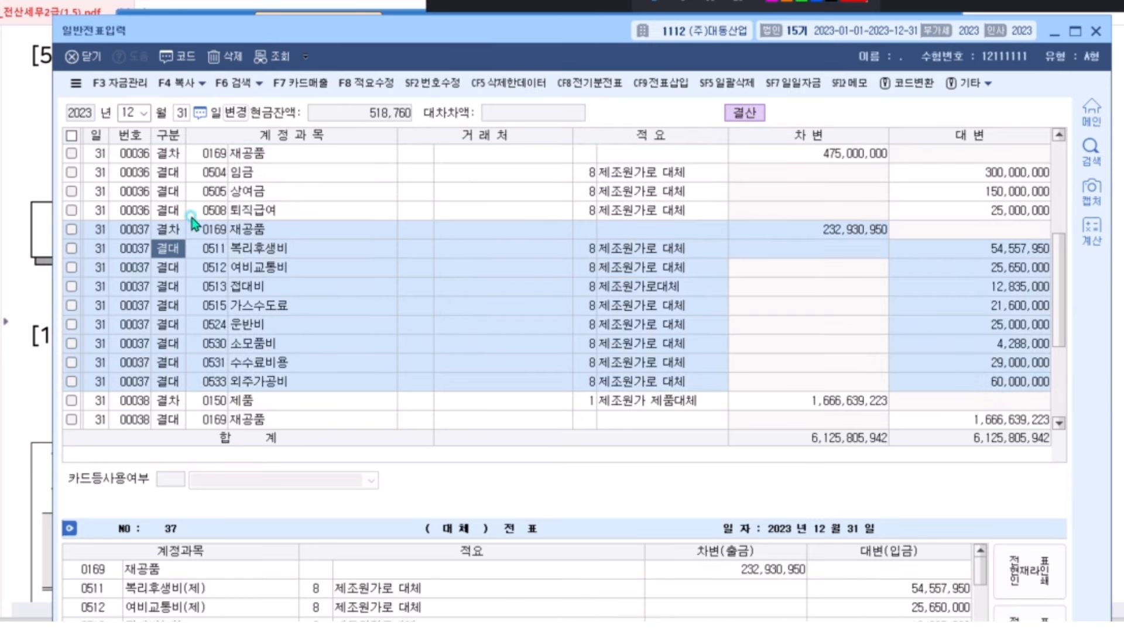
click(196, 211)
click(196, 231)
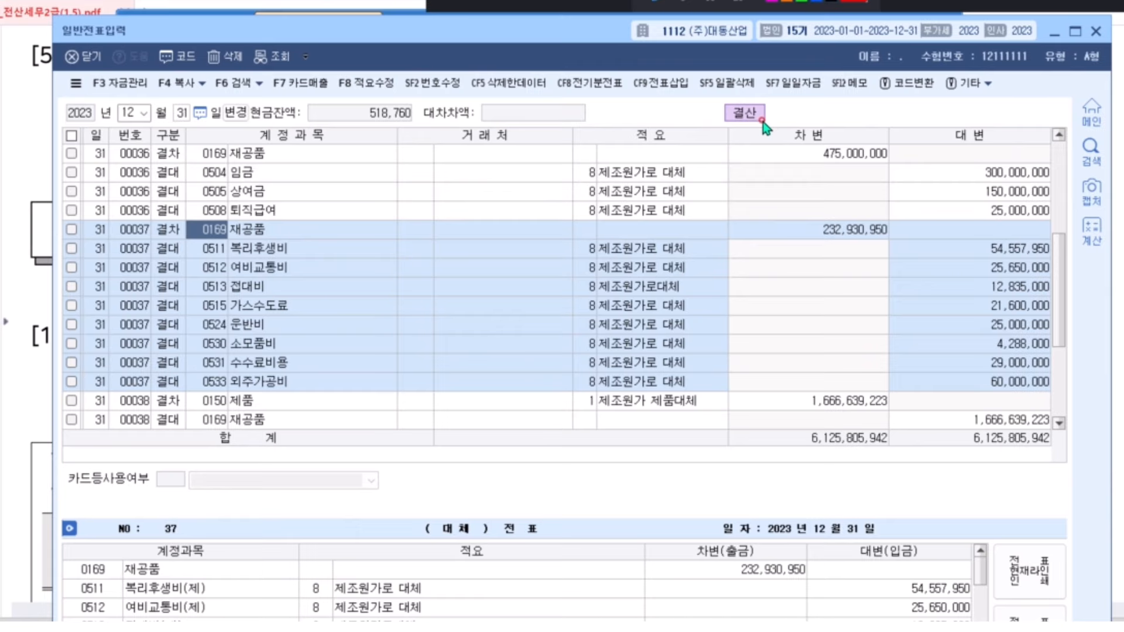
Check the retirement-benefit lines of entries 40 and 35 and the corporate-tax entries 41–42
scroll(577, 276, down, 2)
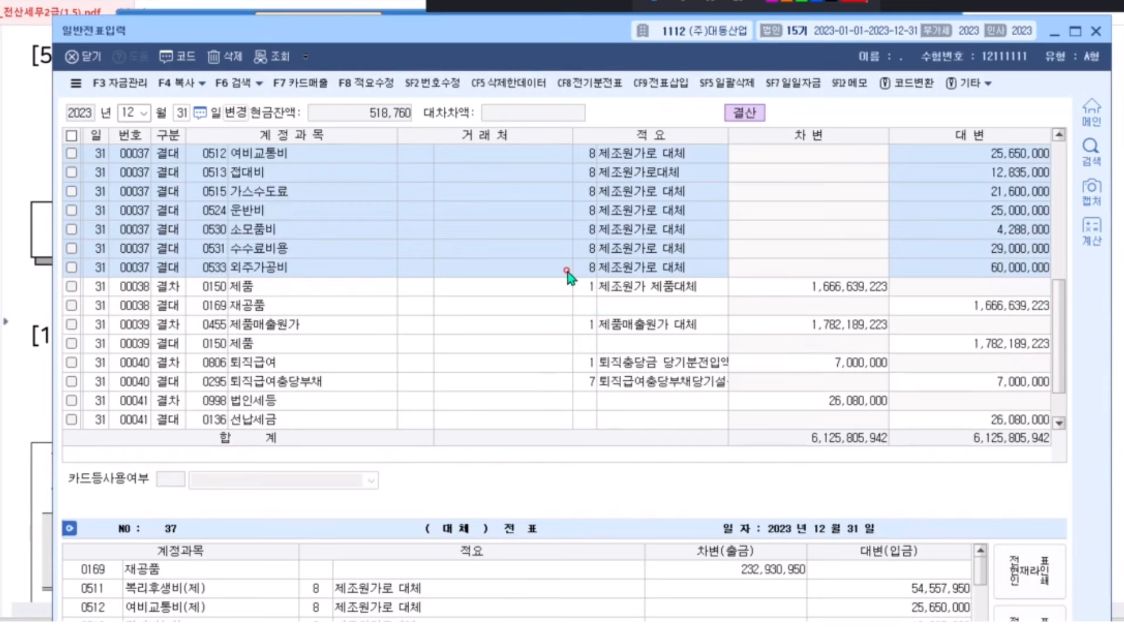
scroll(527, 289, down, 1)
click(208, 306)
click(209, 305)
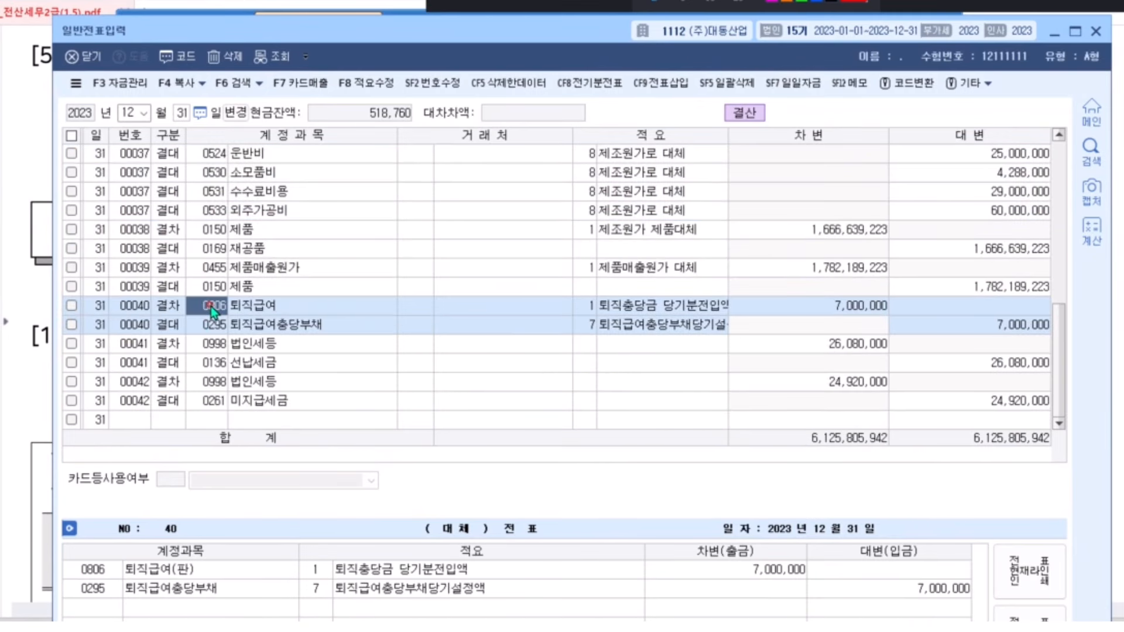
click(213, 331)
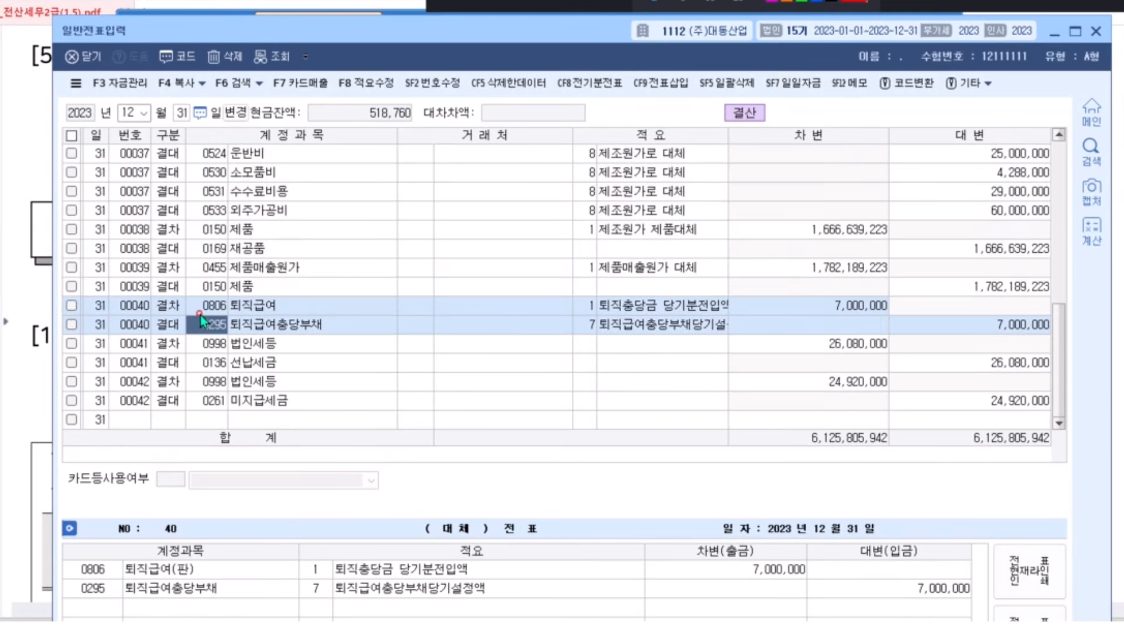
scroll(227, 309, up, 5)
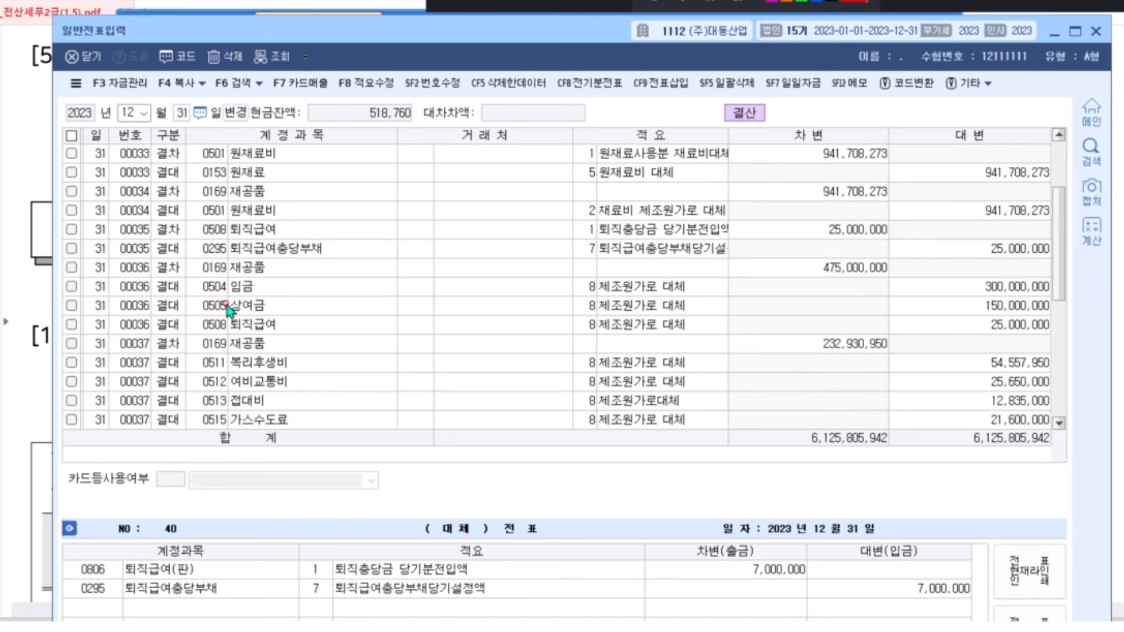
click(219, 231)
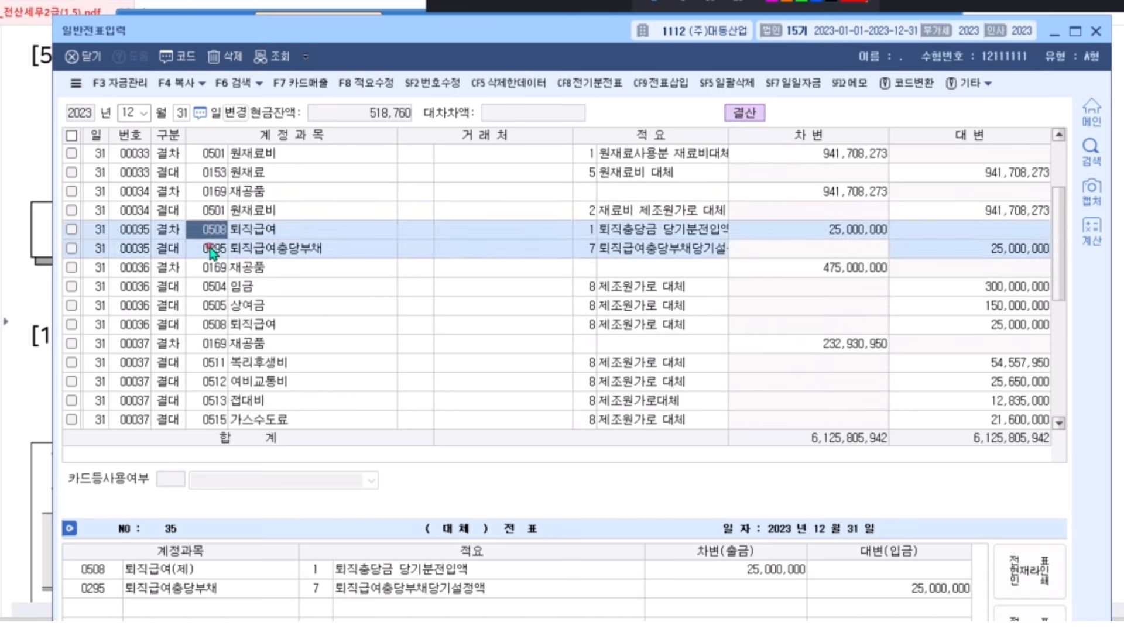
click(209, 250)
click(217, 249)
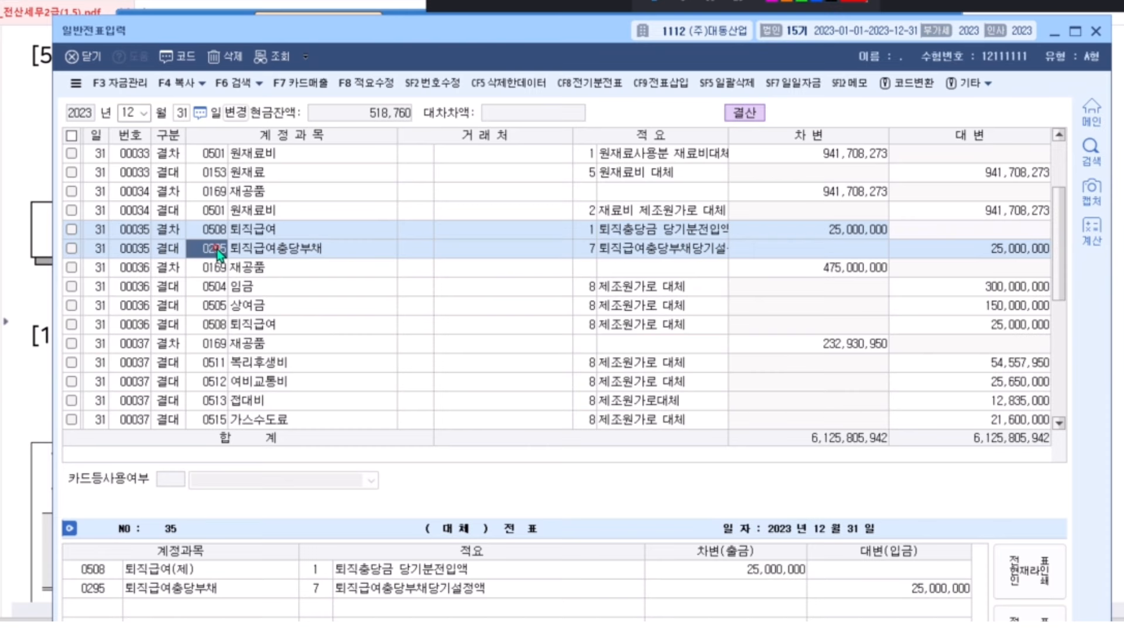
scroll(217, 249, down, 5)
click(214, 360)
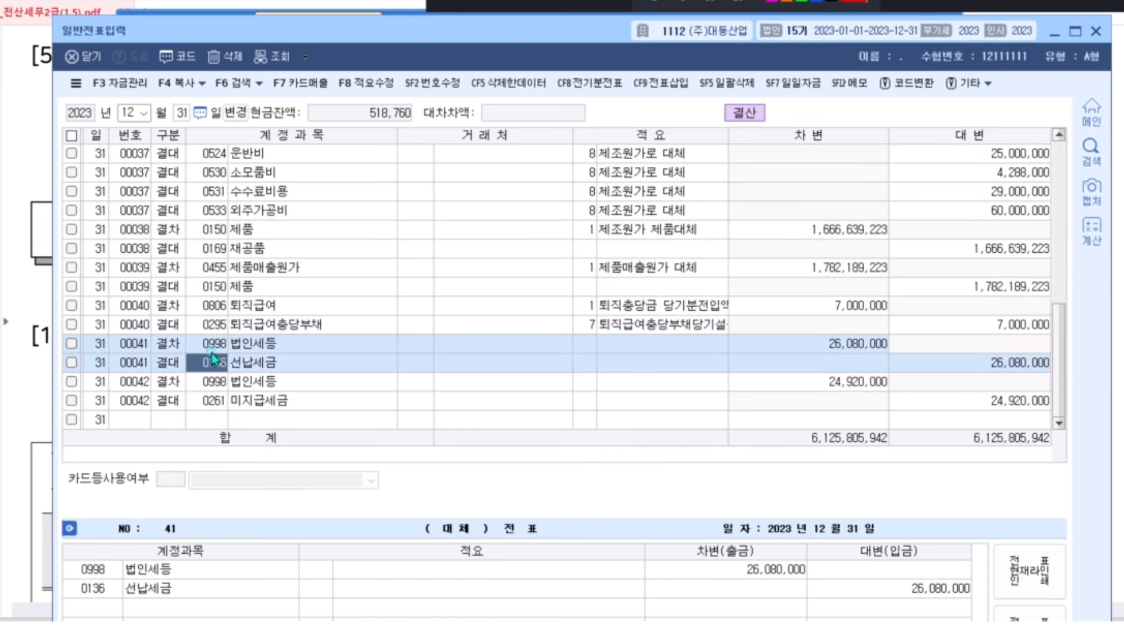
click(212, 351)
click(216, 362)
click(214, 381)
click(210, 401)
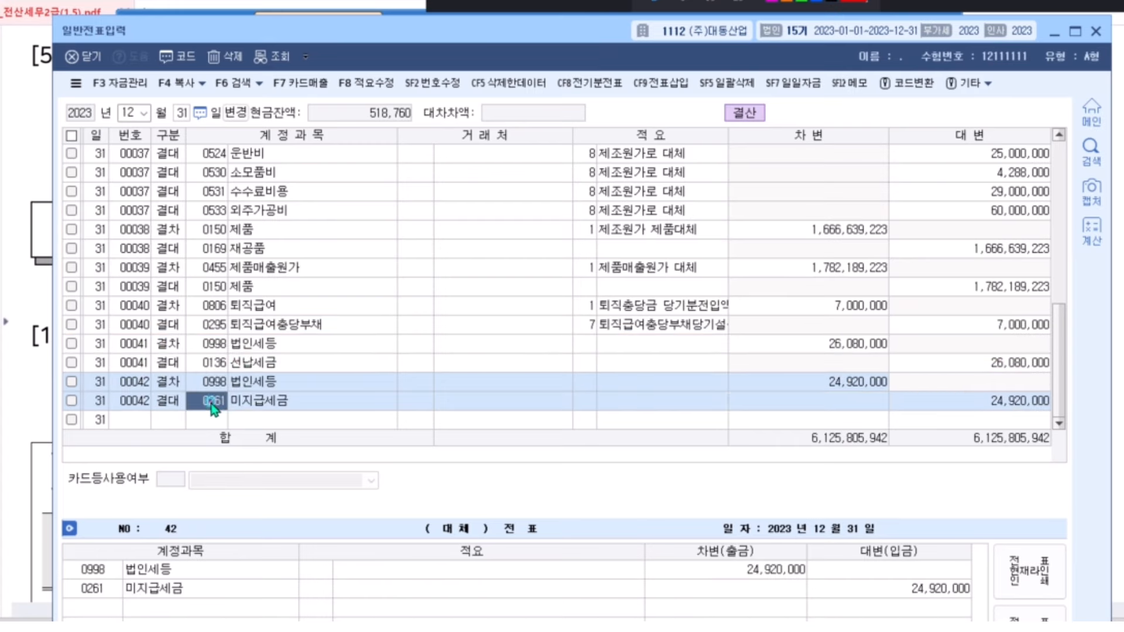
click(213, 357)
click(212, 403)
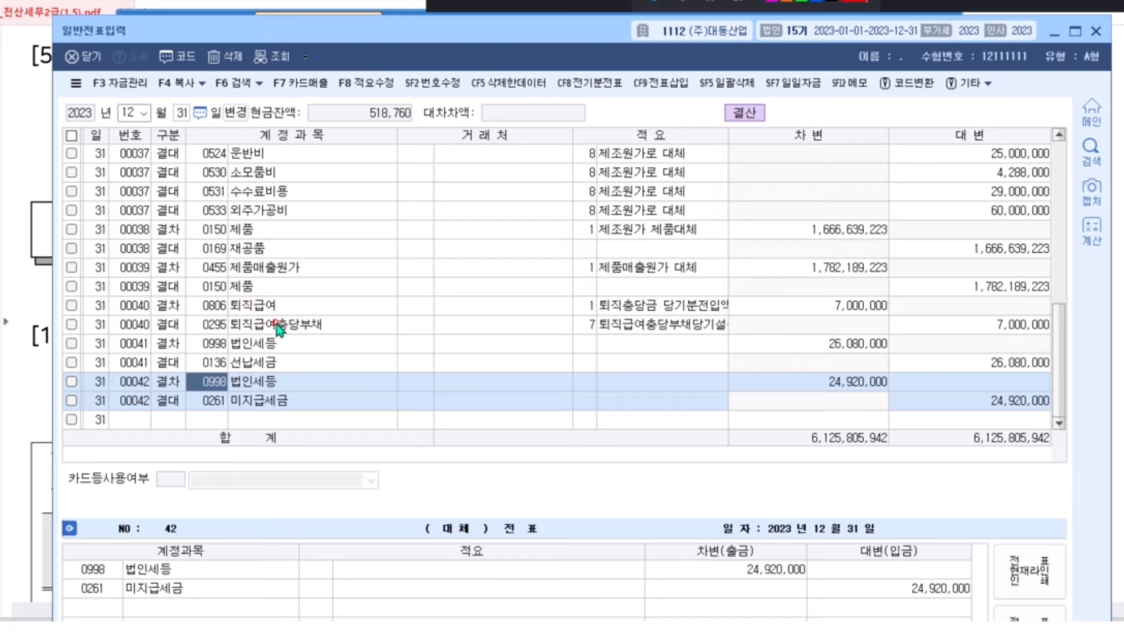
click(239, 349)
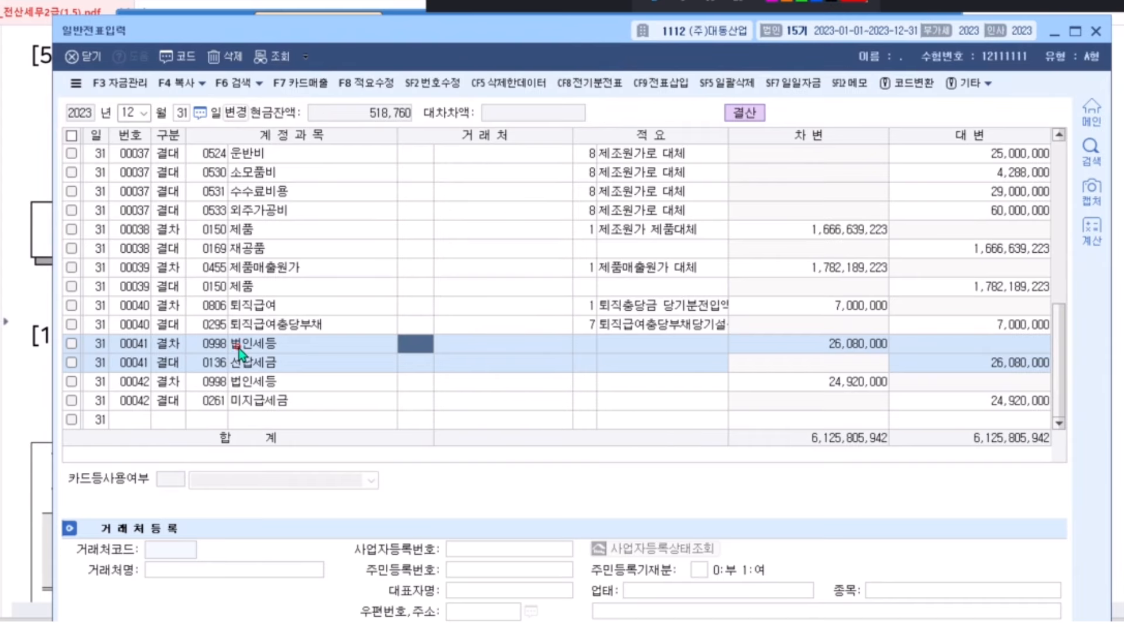
Recheck closing entries 34–37, then close the general journal window
scroll(246, 343, up, 3)
scroll(251, 327, up, 1)
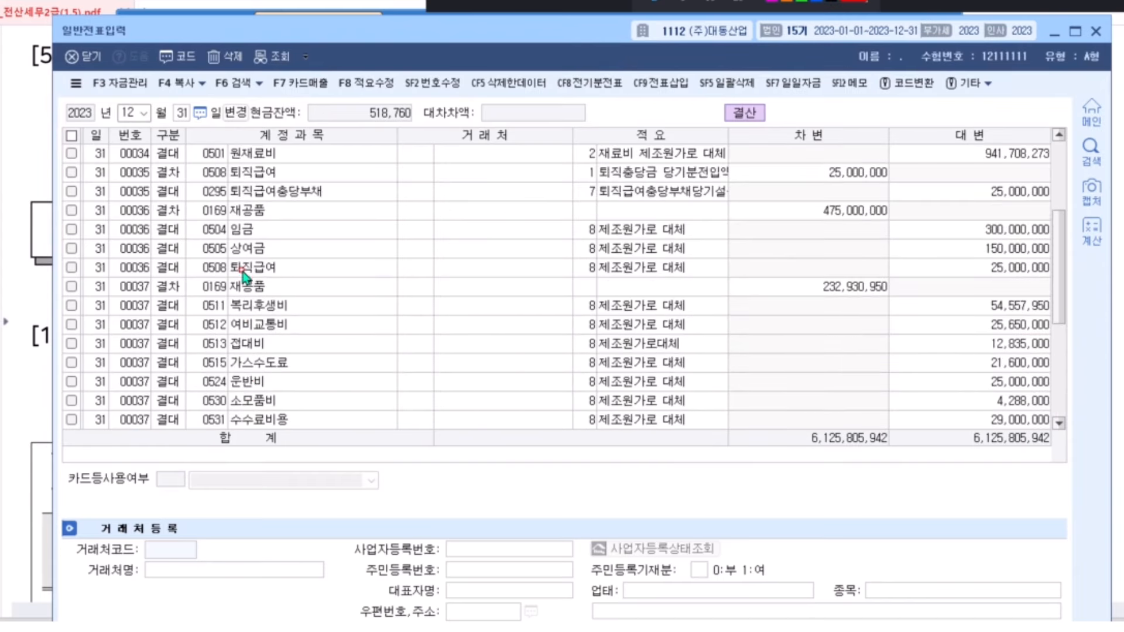
scroll(227, 206, up, 1)
click(228, 207)
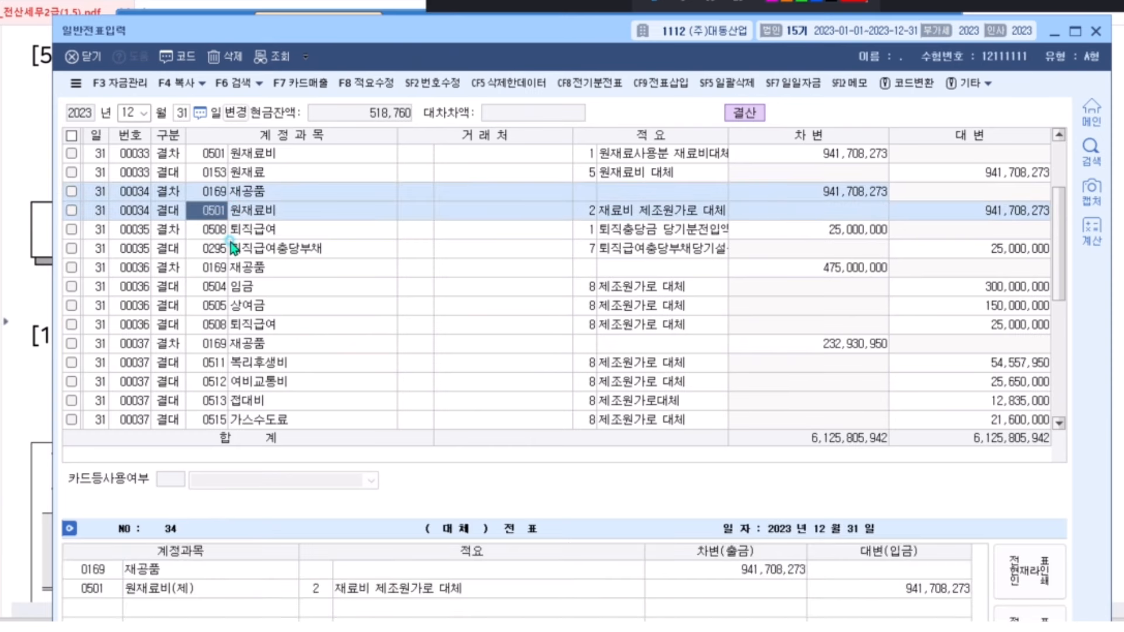
click(225, 237)
click(219, 268)
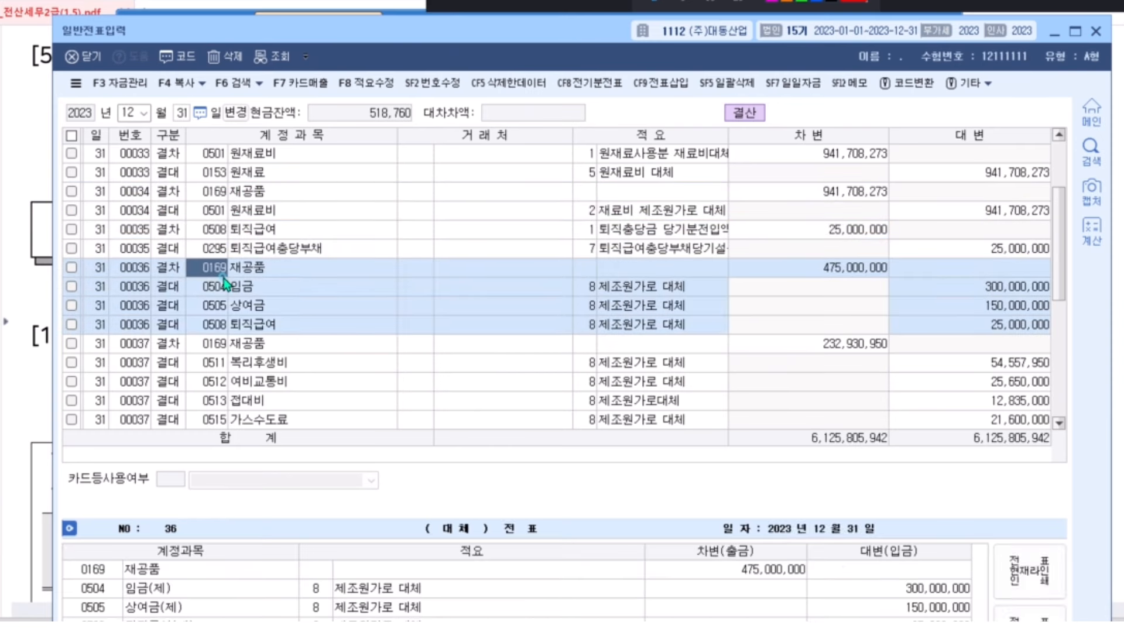
click(219, 344)
scroll(217, 345, down, 1)
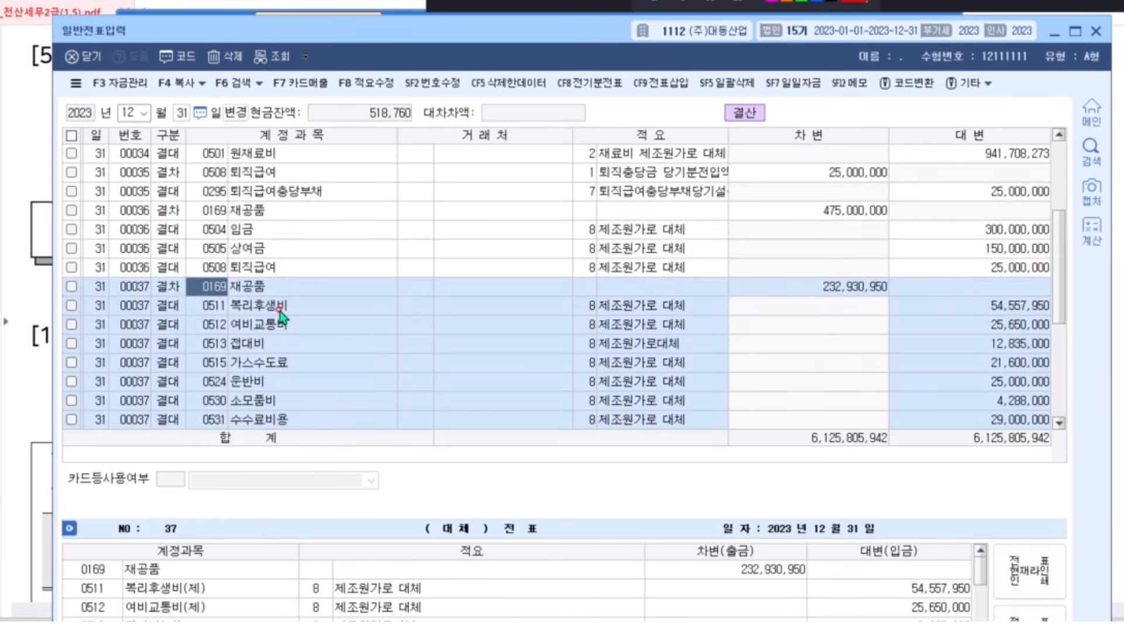
click(1096, 30)
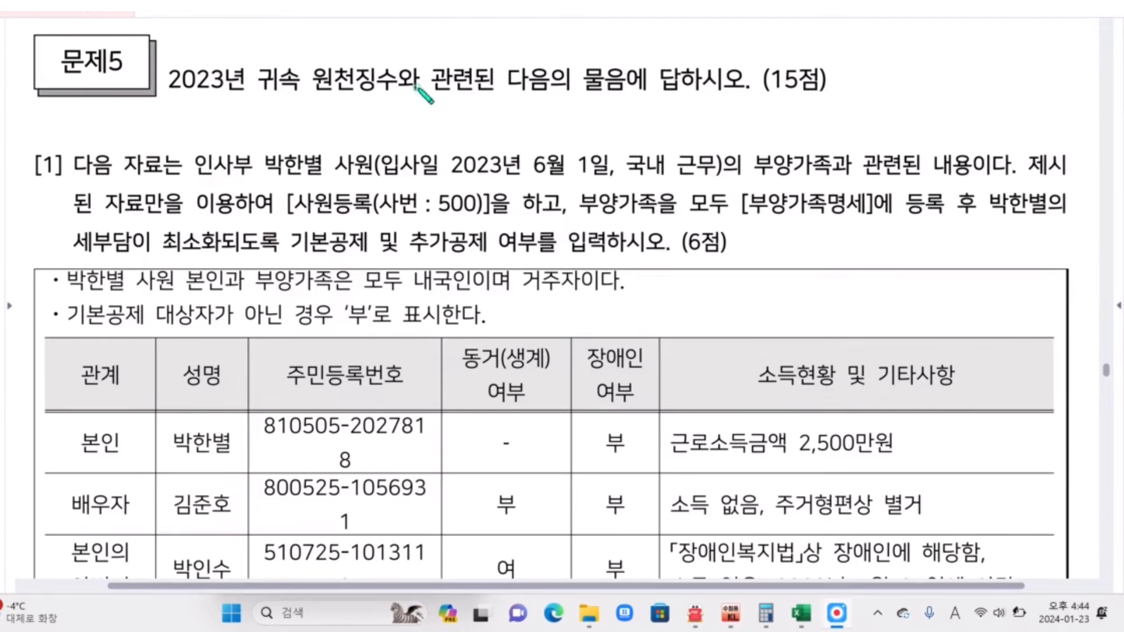
Underline Problem 5's start date, 사번 500 registration and dependents instructions, then clear the marks
drag(259, 177, 591, 177)
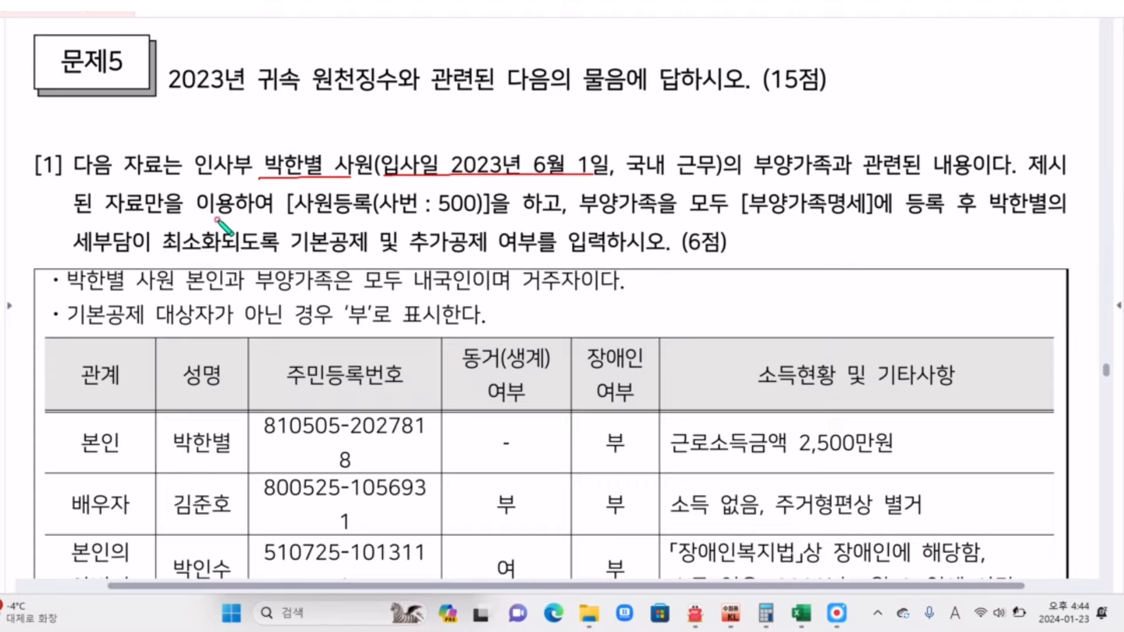
drag(269, 215, 475, 216)
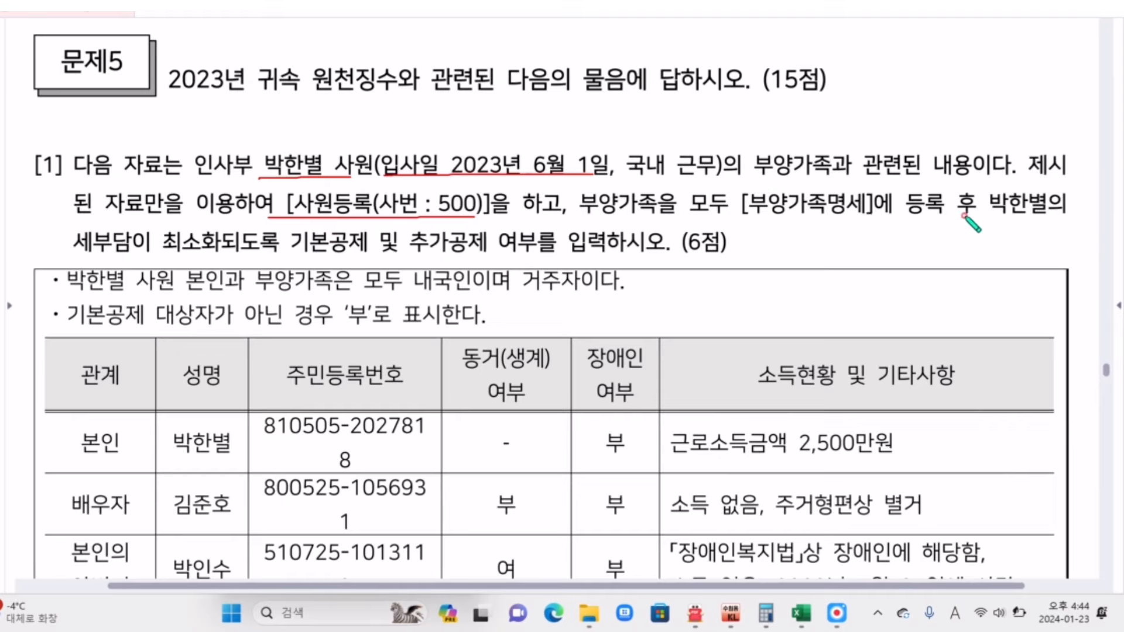
drag(964, 215, 731, 217)
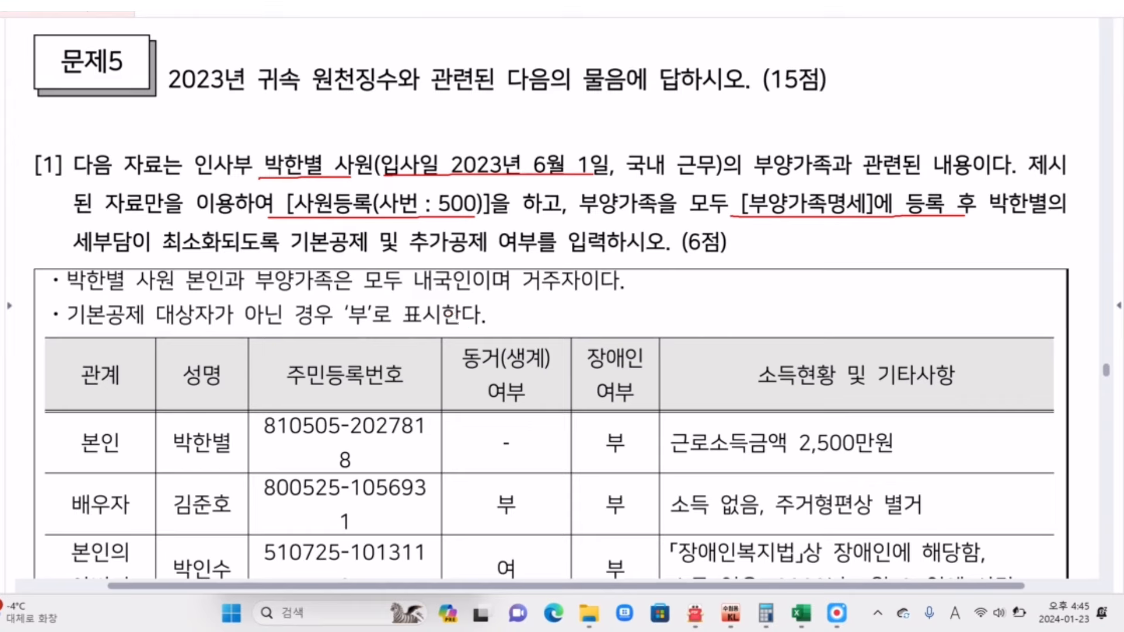
key(Escape)
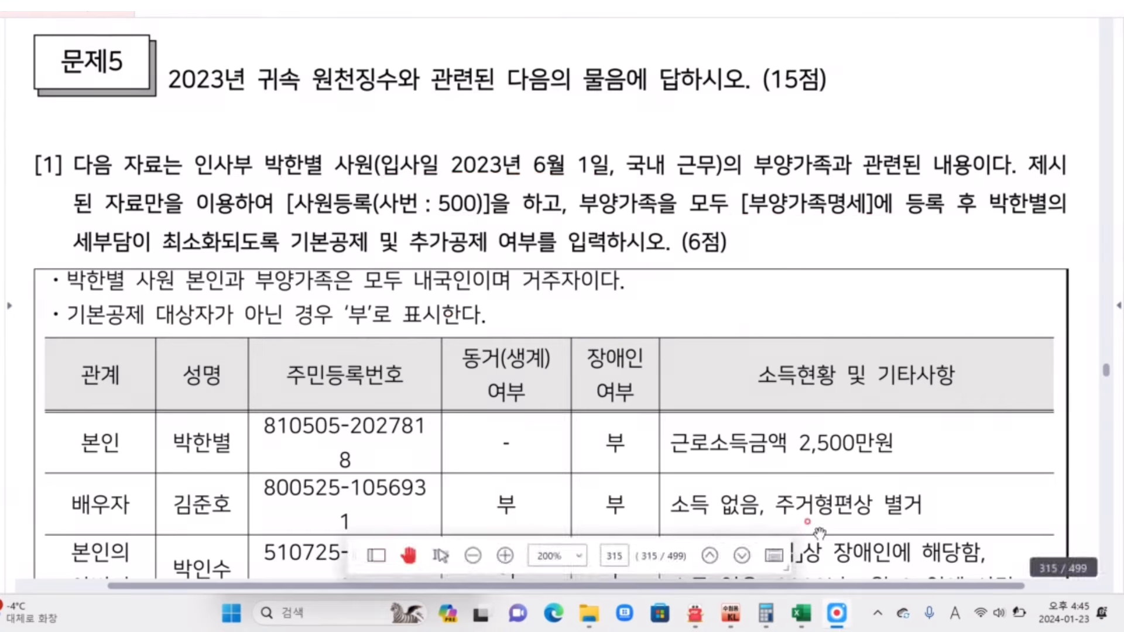
In 사원등록, create employee 500 and enter the employee's name
click(729, 616)
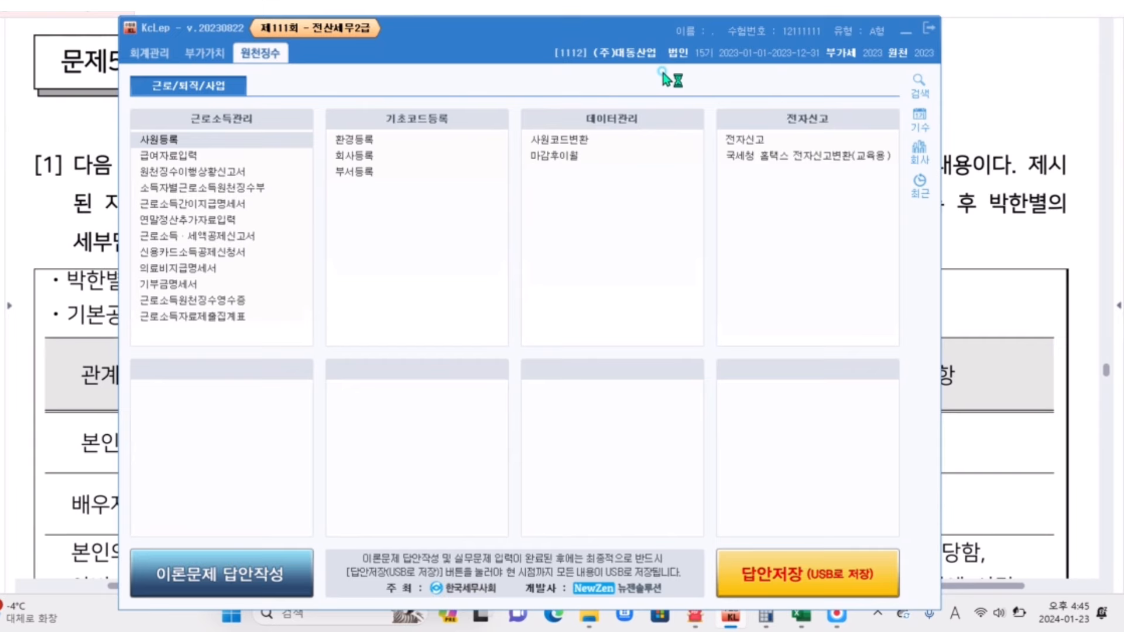
click(900, 30)
click(694, 613)
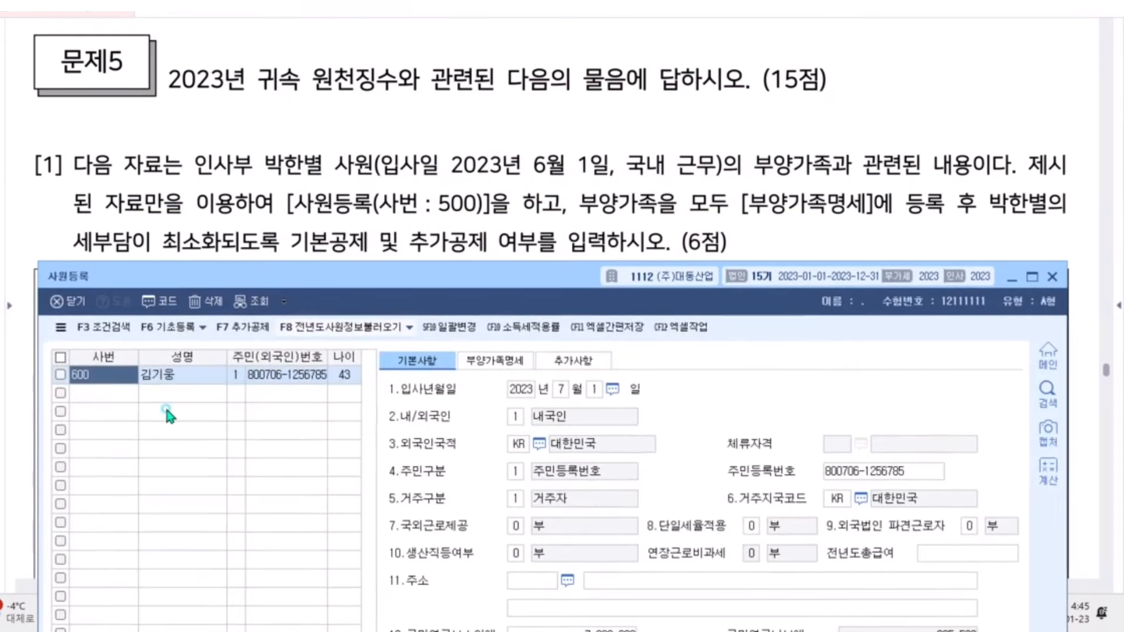
click(91, 393)
text(500)
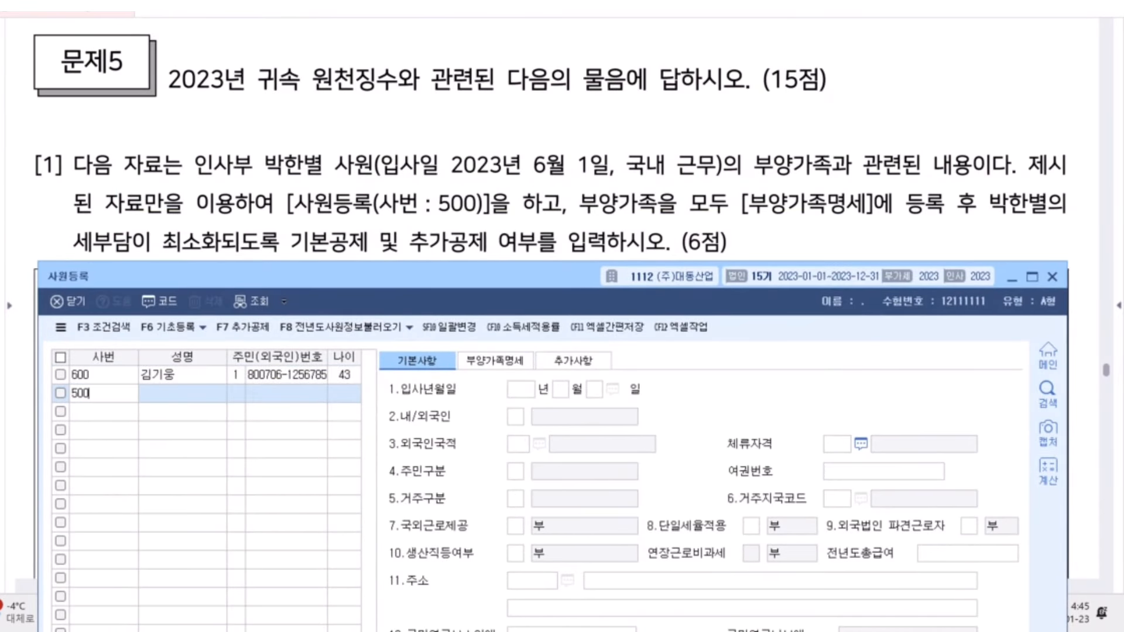
key(Return)
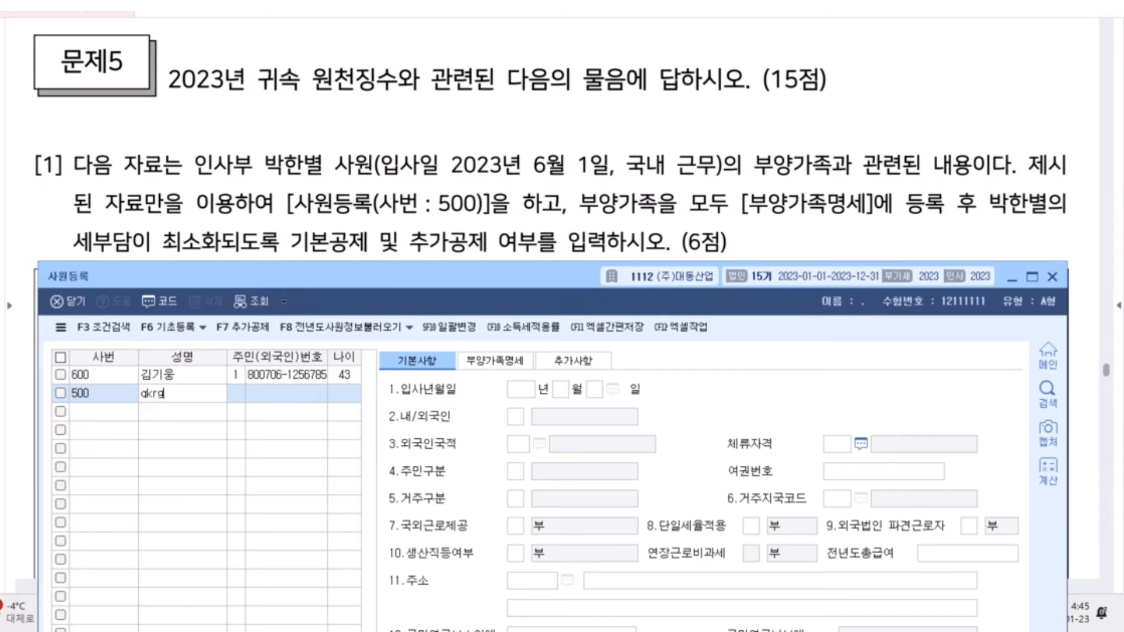
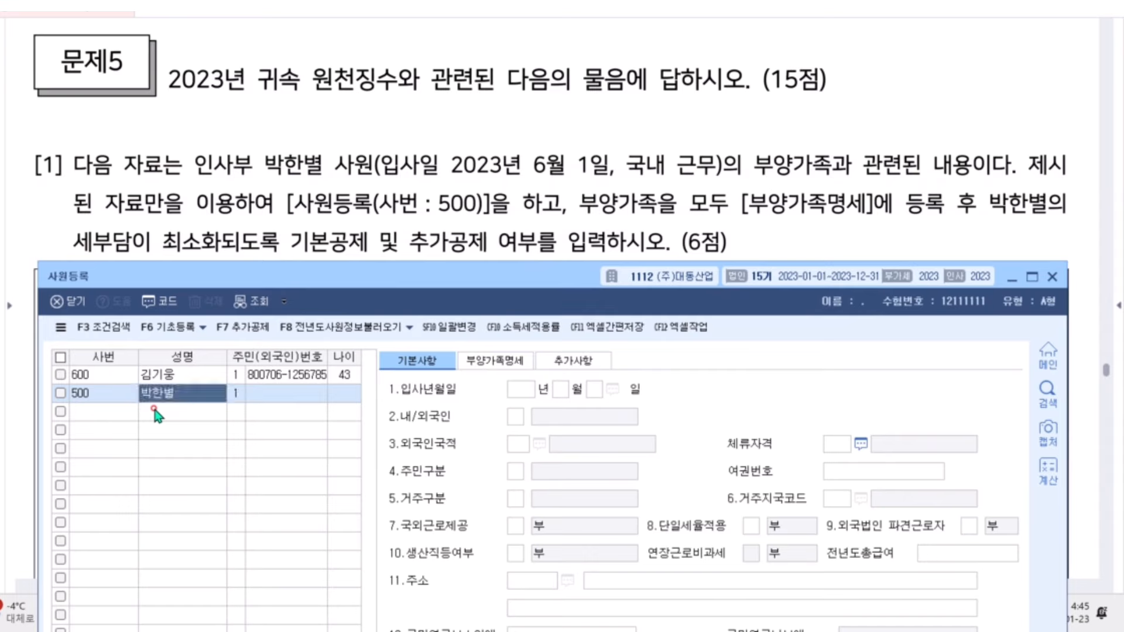
key(Return)
key(Return)
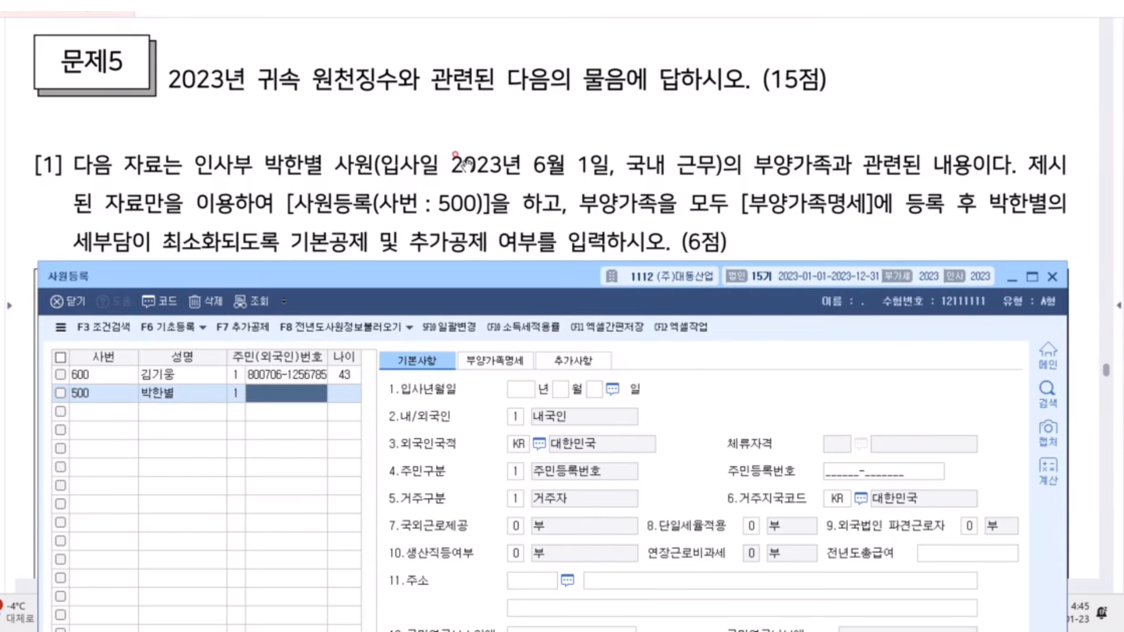
Enter the employee's resident number, 입사년월일 2023/6/1 and 내/외국인 1 (내국인)
scroll(380, 173, down, 1)
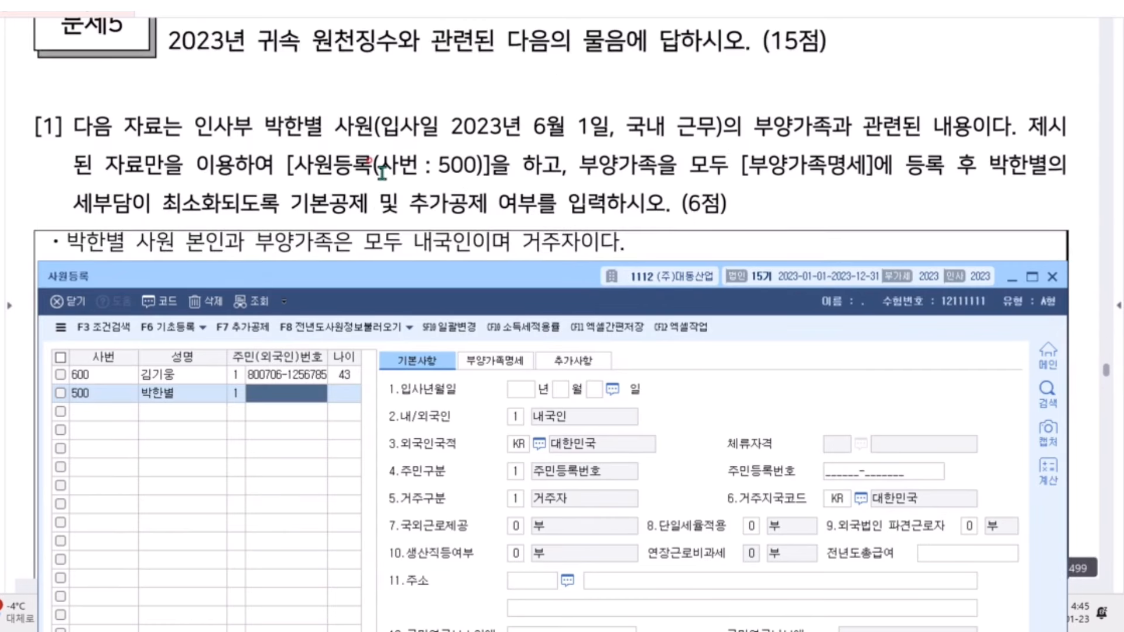
scroll(381, 256, down, 1)
drag(371, 282, 370, 360)
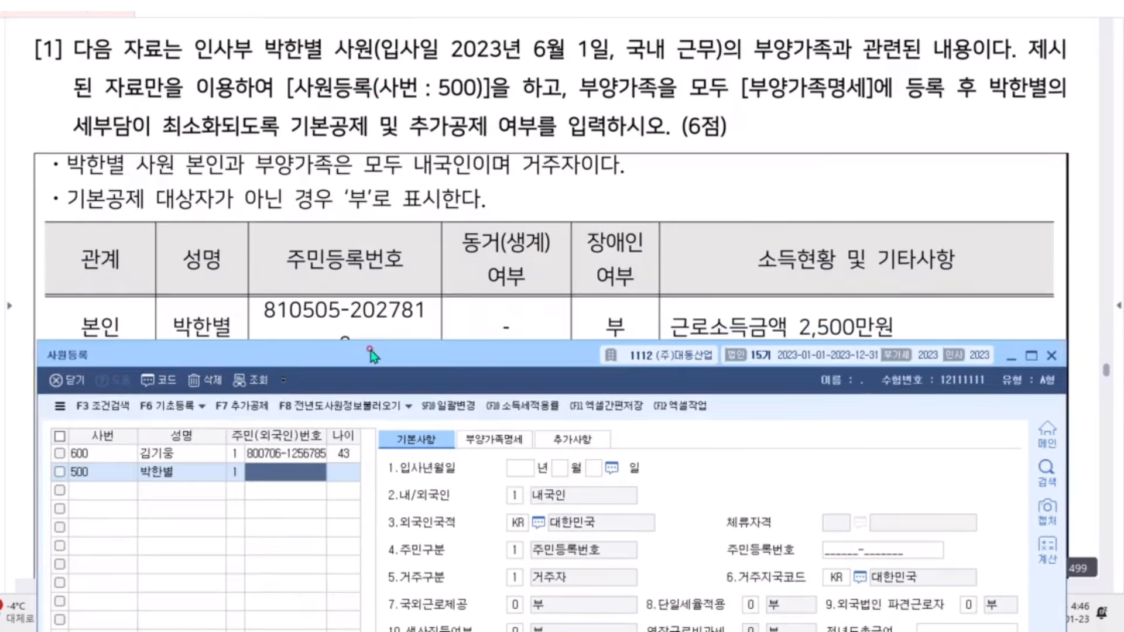
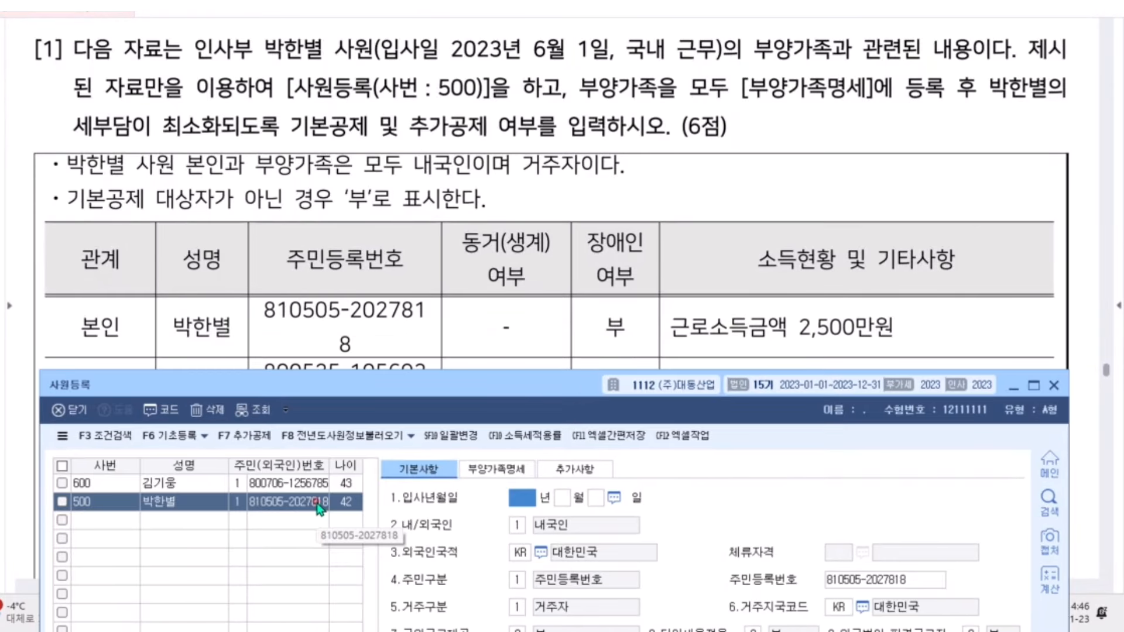
key(Return)
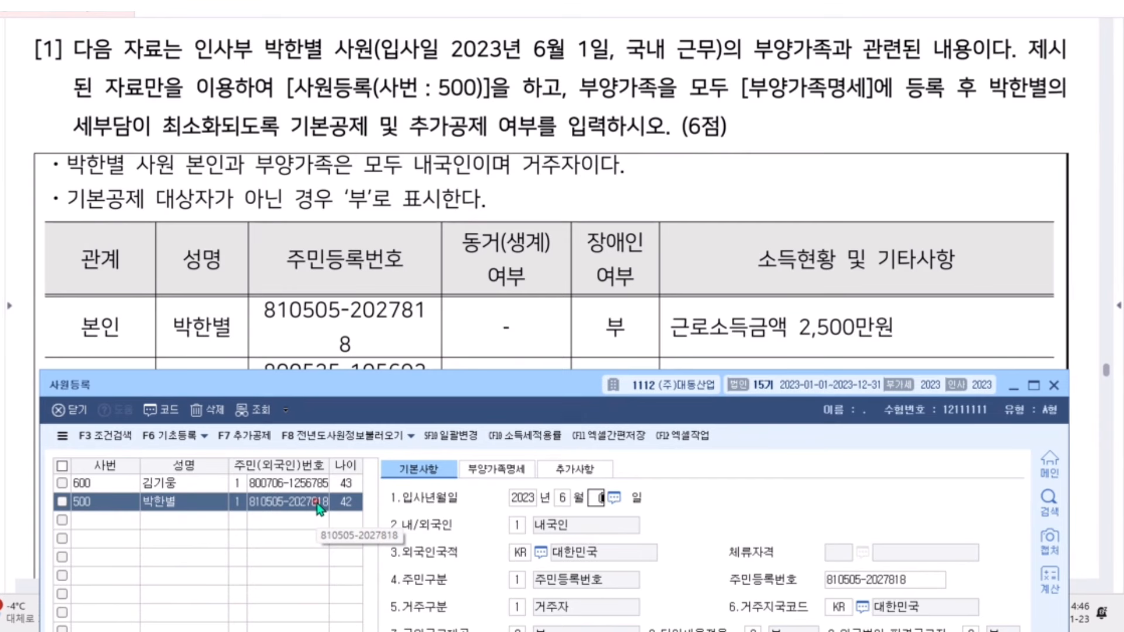
key(Return)
In 부양가족명세, add a new dependent row with 연말관계 code 3 (배우자)
click(483, 475)
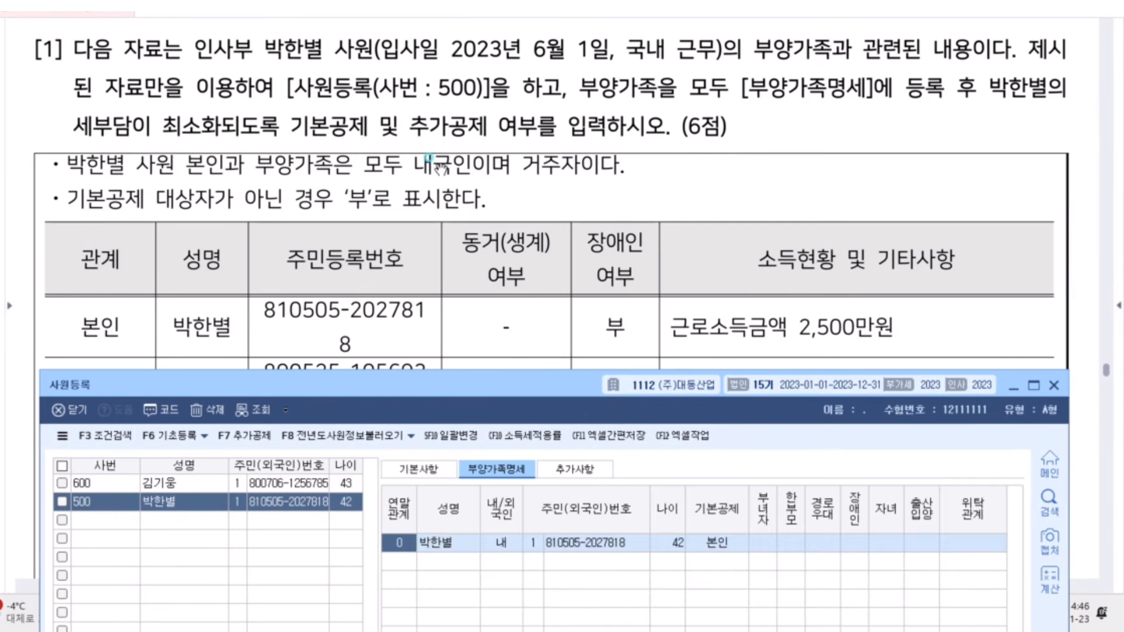
scroll(420, 187, down, 3)
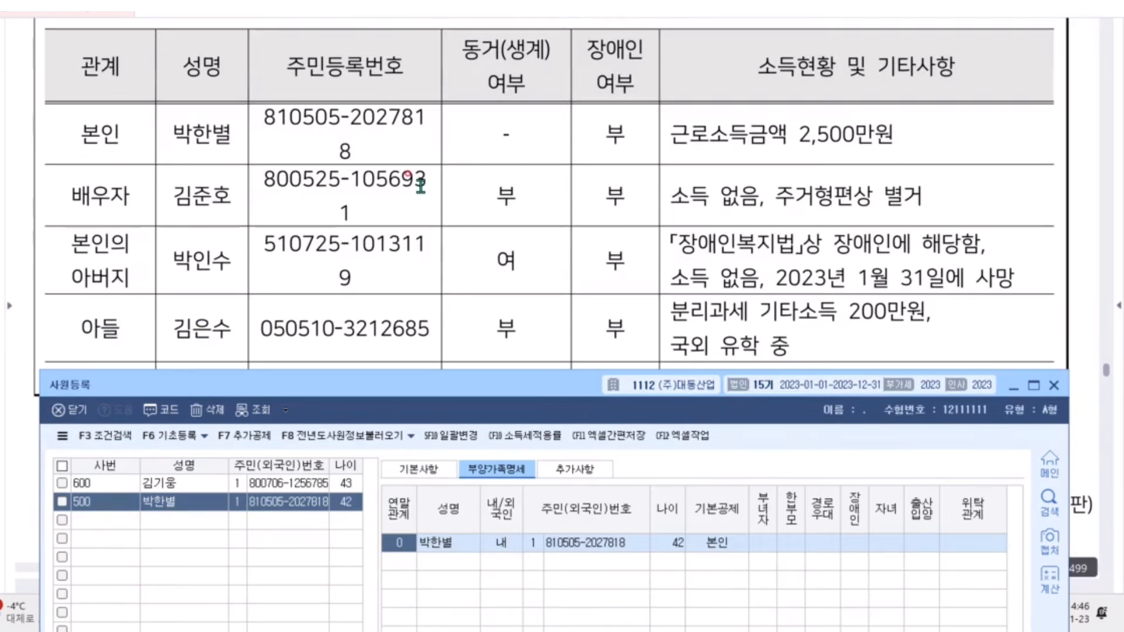
click(408, 561)
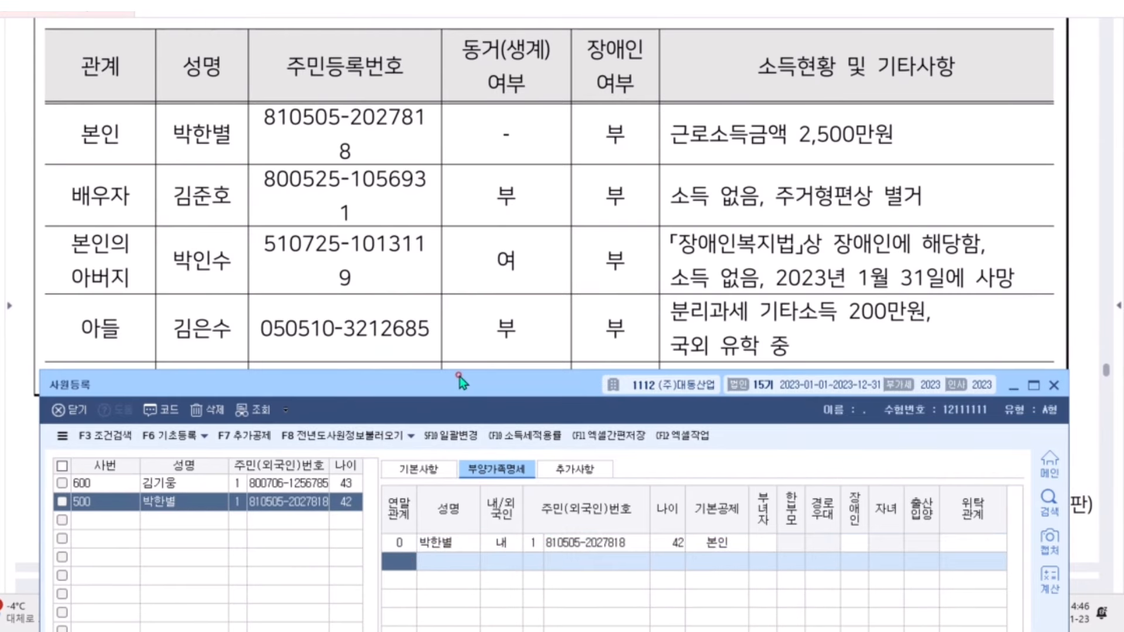
drag(454, 378, 442, 233)
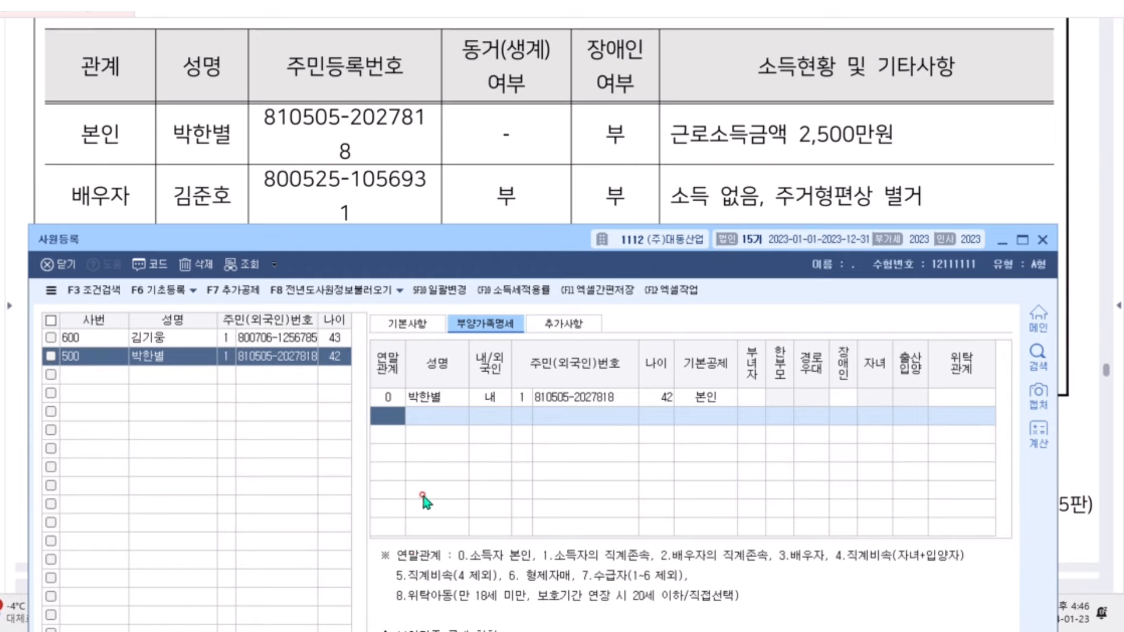
key(F2)
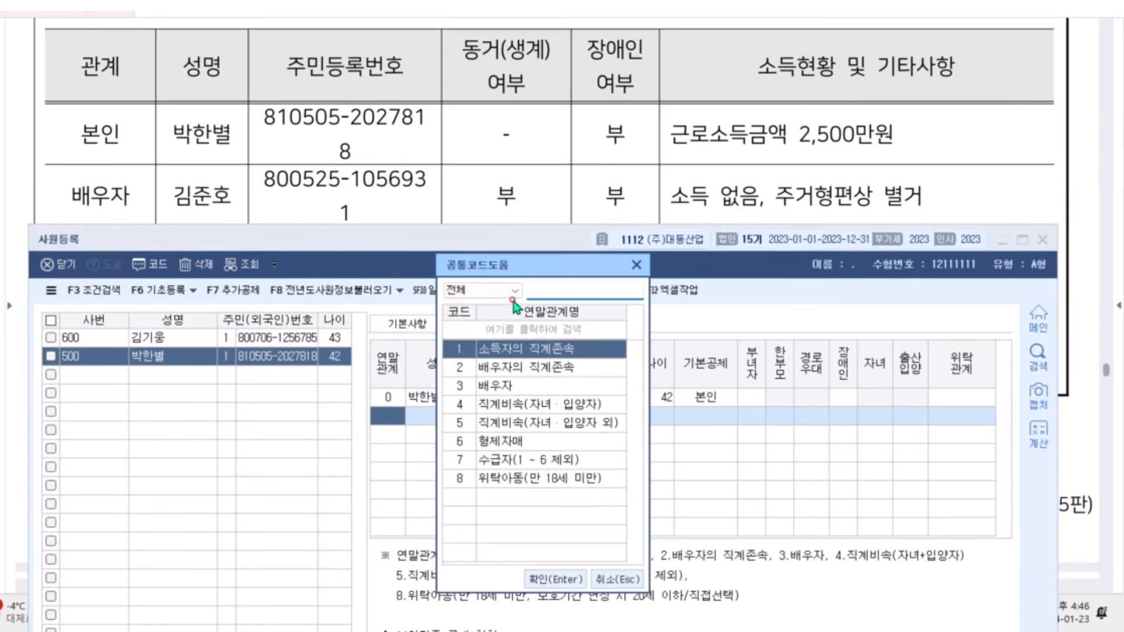
click(496, 390)
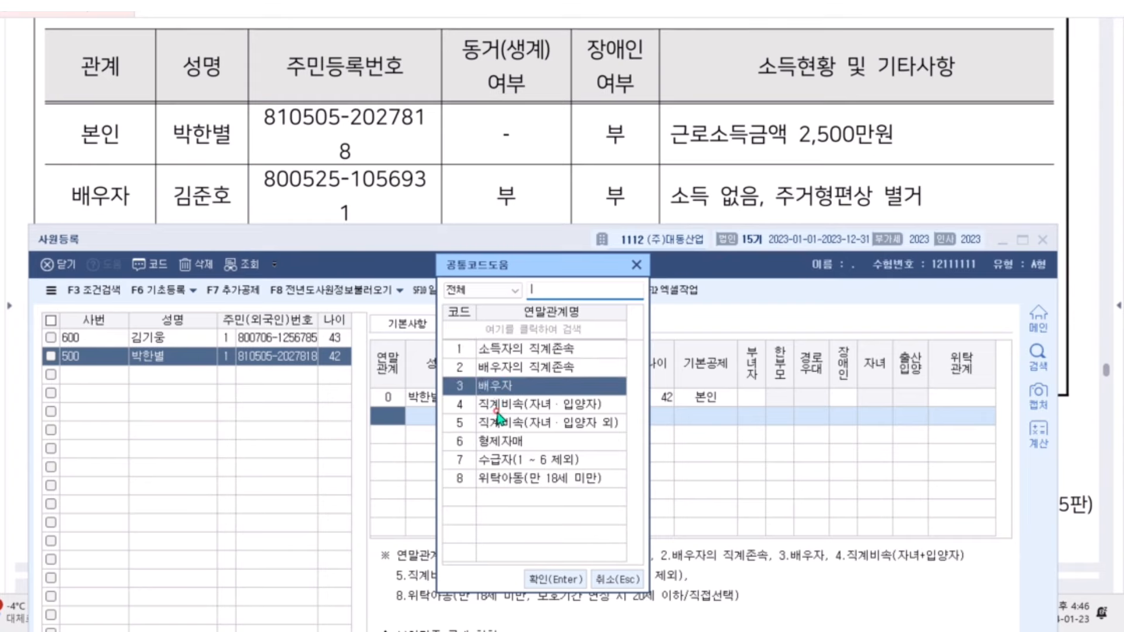
double_click(496, 389)
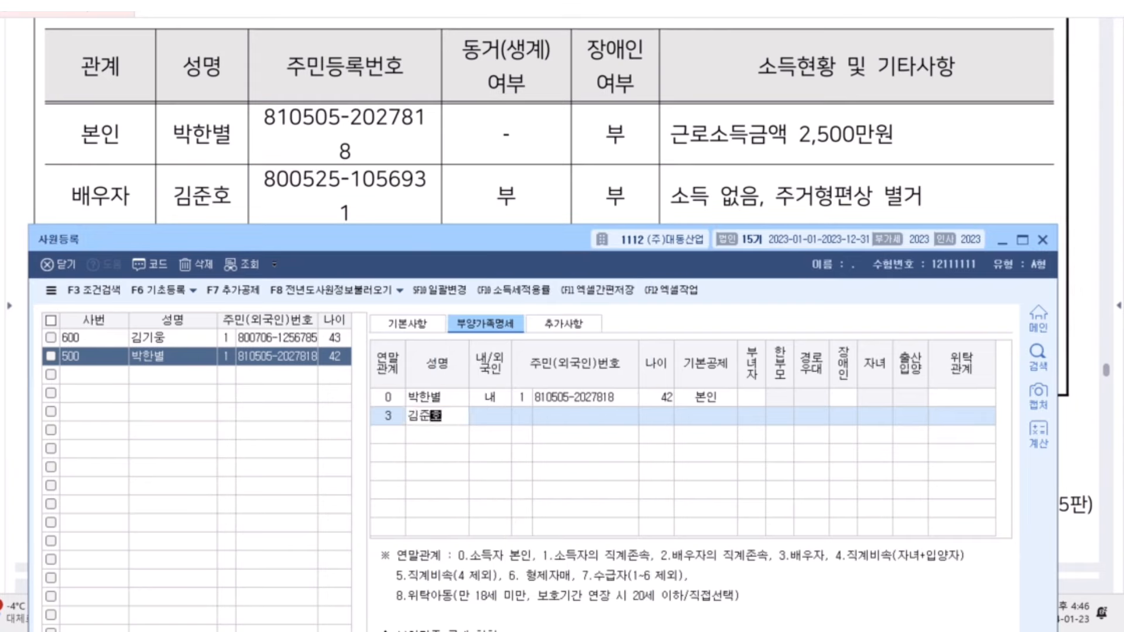
Enter the spouse's name and resident number, keeping 기본공제 배우자 and no disability
key(Return)
key(Return)
key(Return)
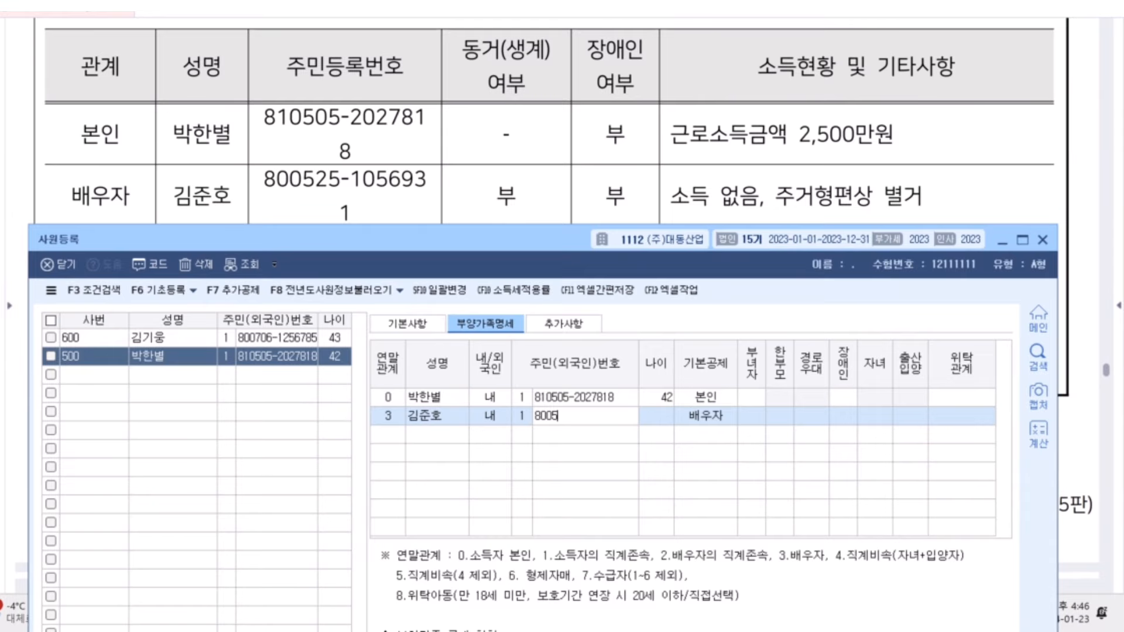
key(Return)
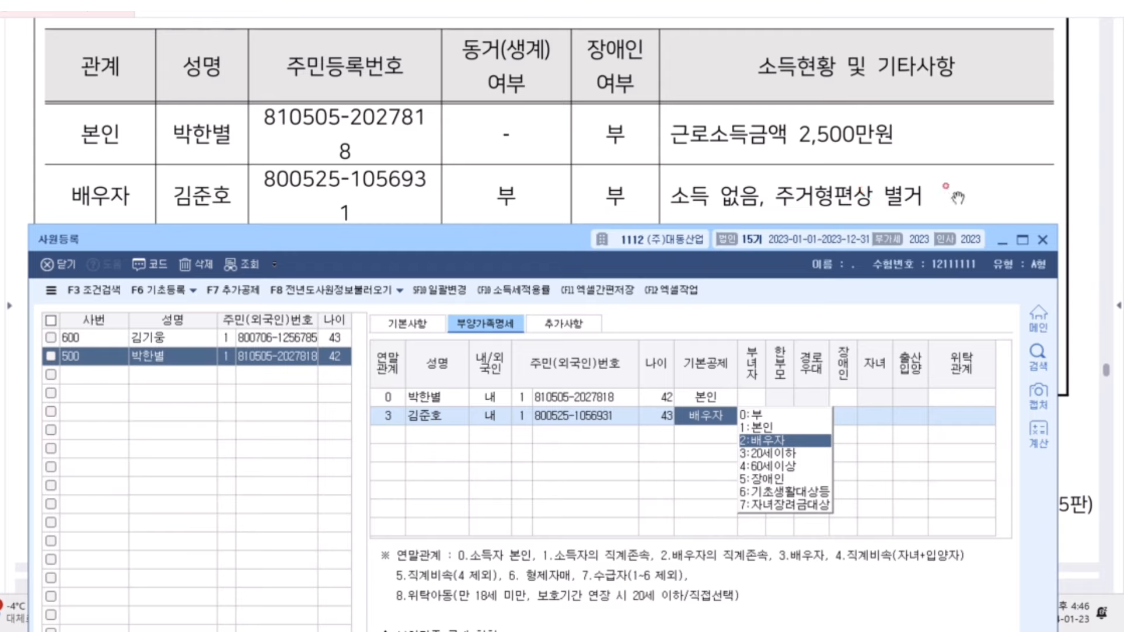
key(Return)
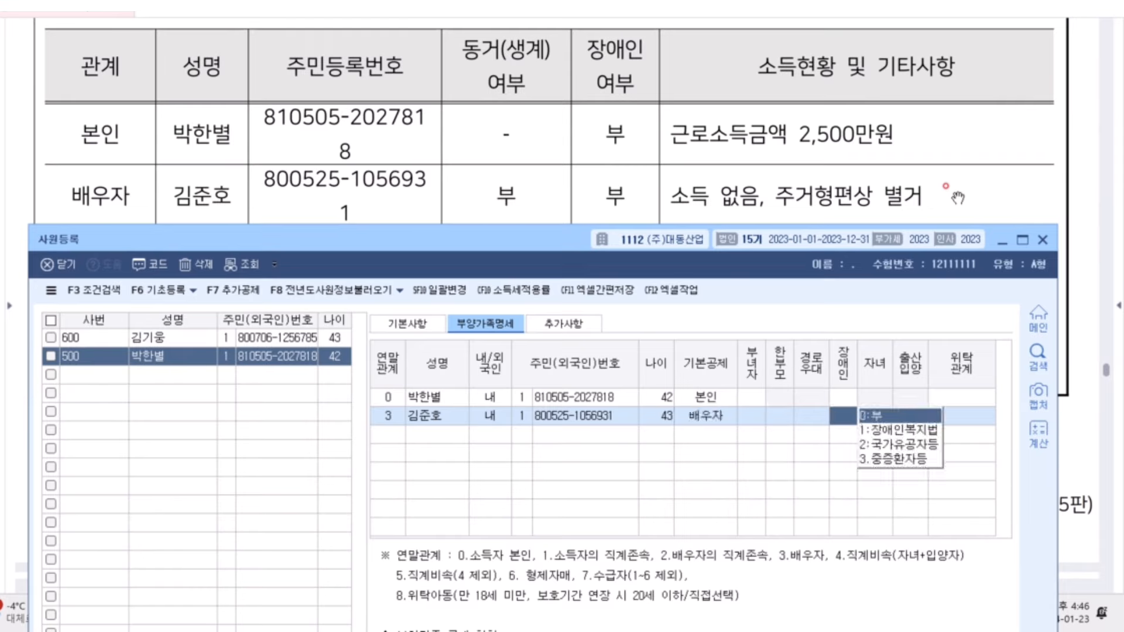
key(Left)
key(Left)
key(Right)
key(Right)
key(Return)
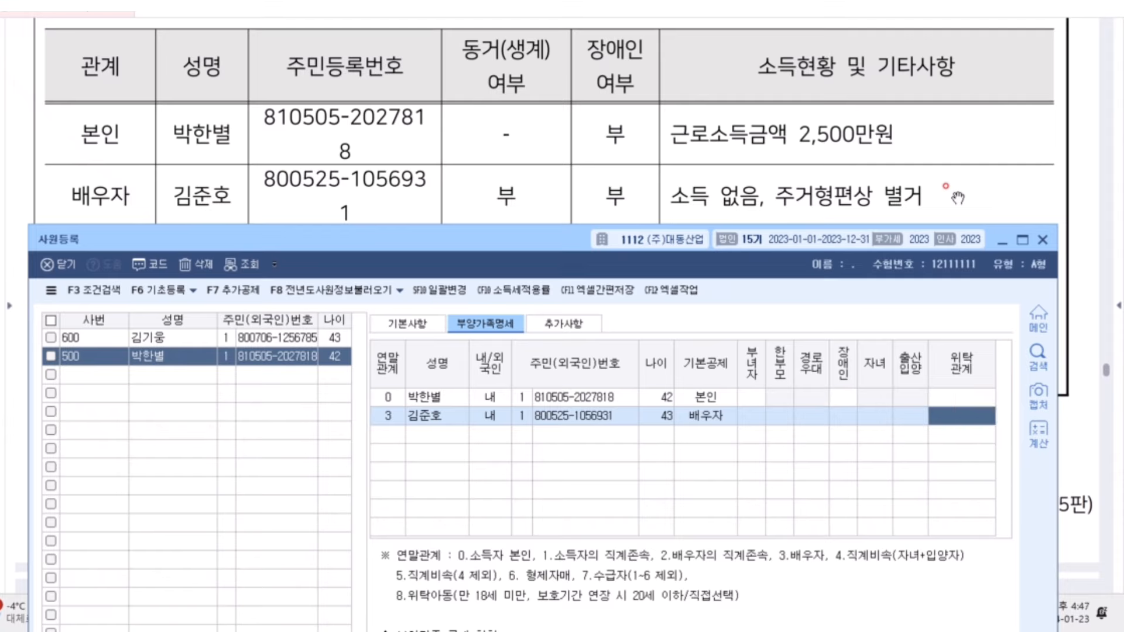
key(Return)
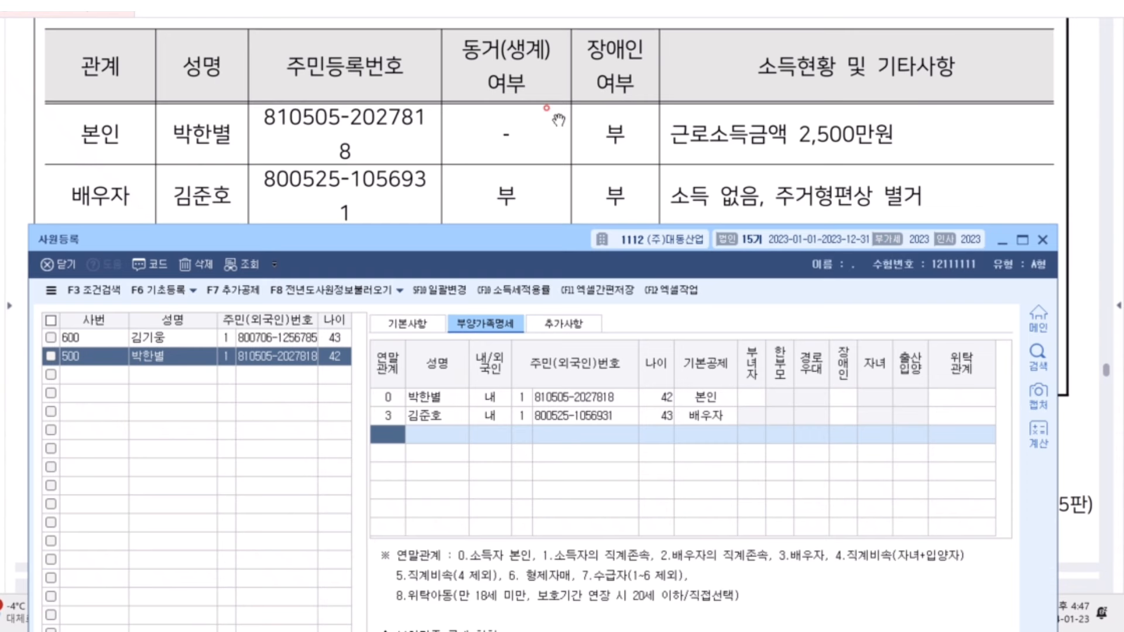
drag(490, 242, 493, 309)
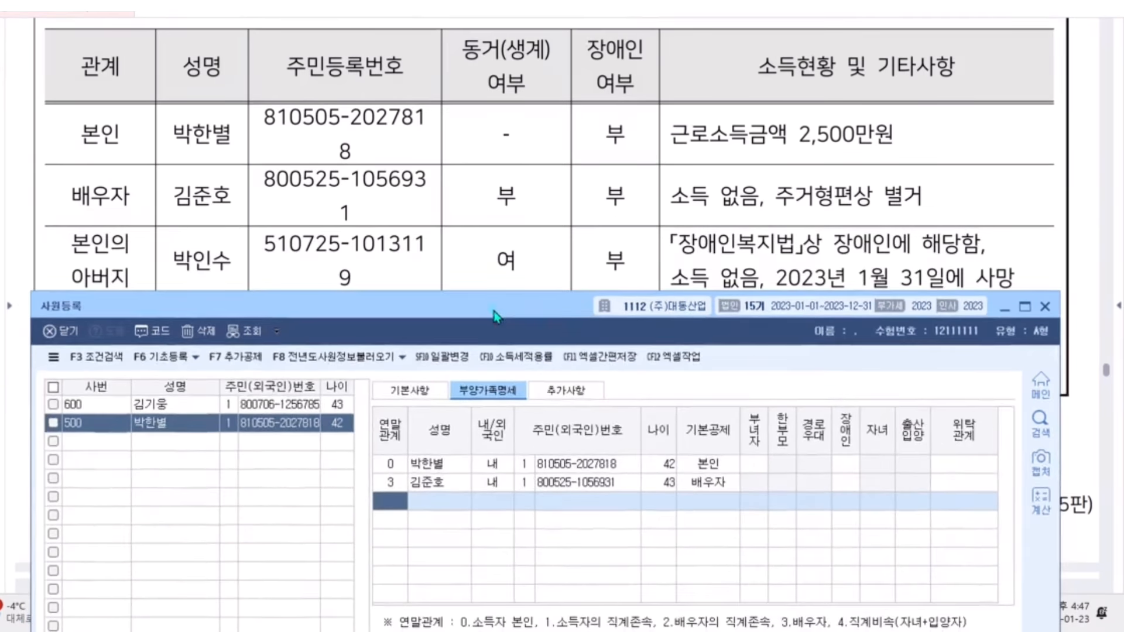
Add the father as 연말관계 1 with name and resident number, 60세이상, 경로우대 여, 장애인 1
key(F2)
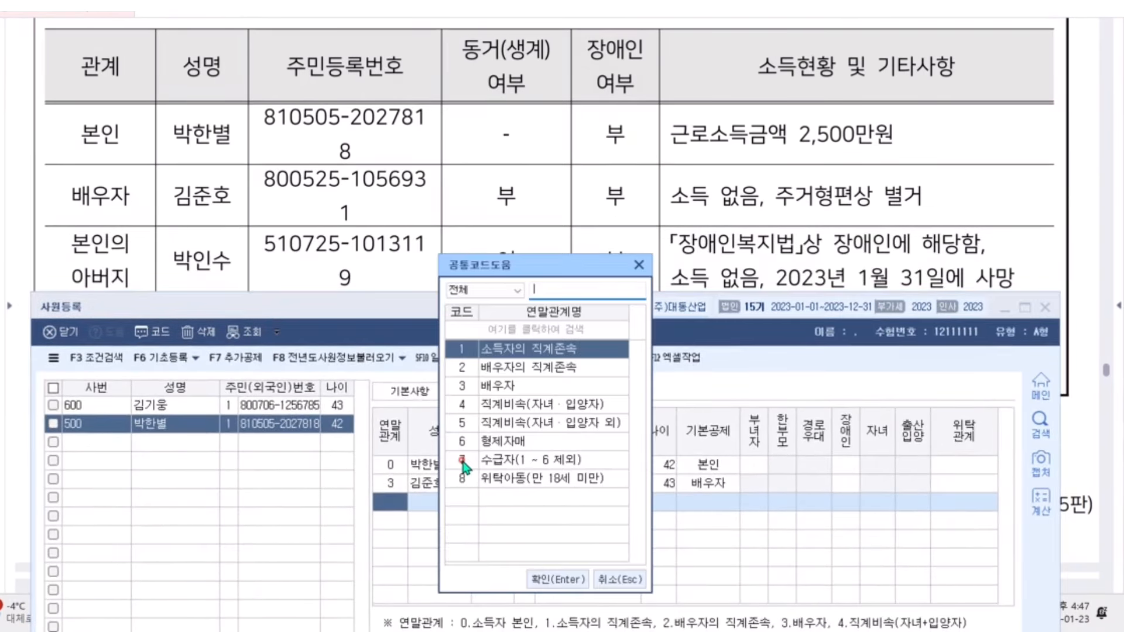
key(Down)
key(Up)
key(Return)
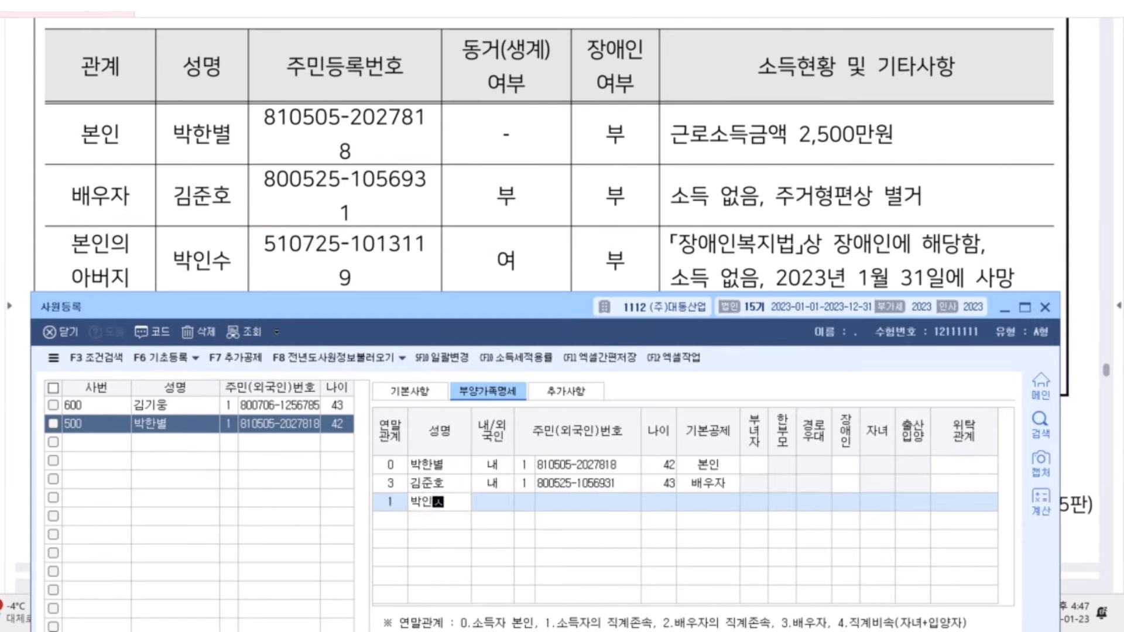
key(Return)
key(Return)
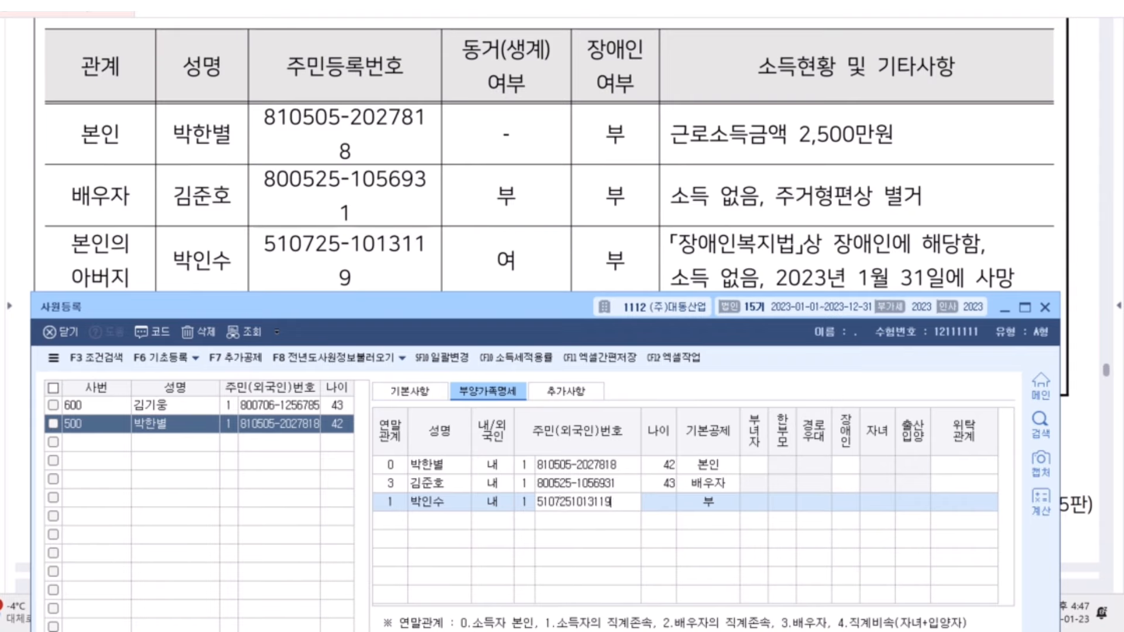
key(Return)
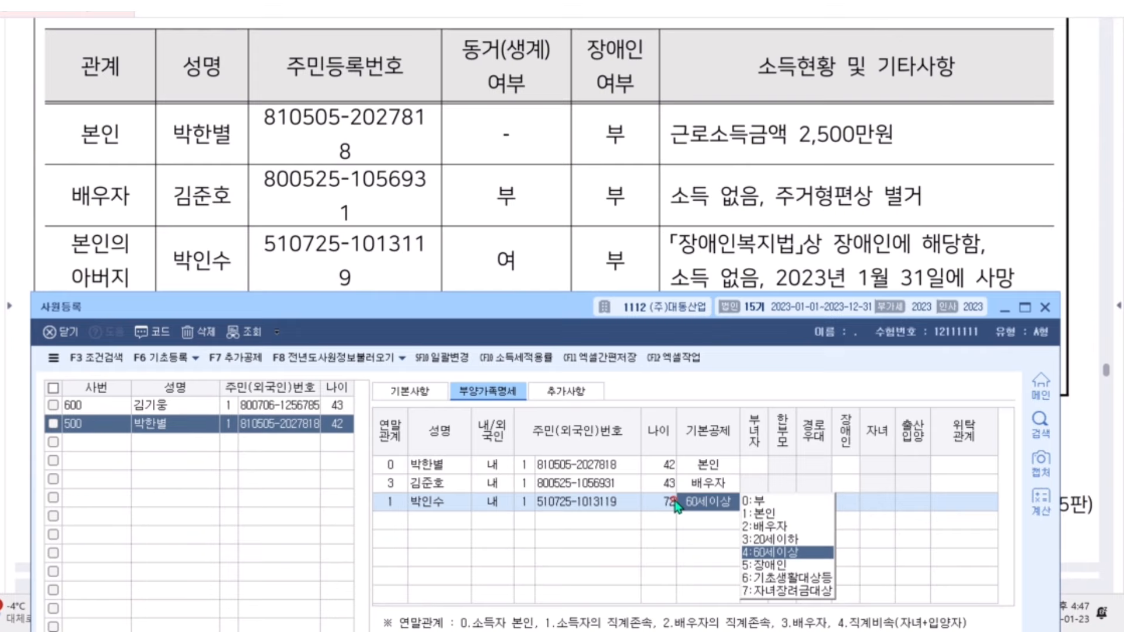
key(Return)
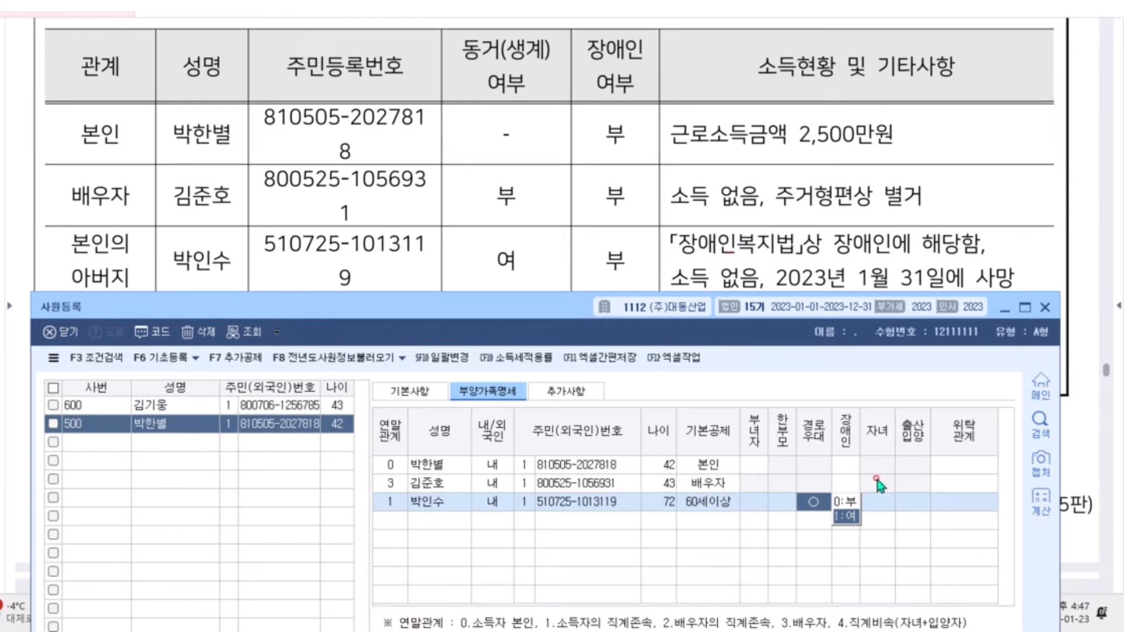
click(844, 515)
click(877, 517)
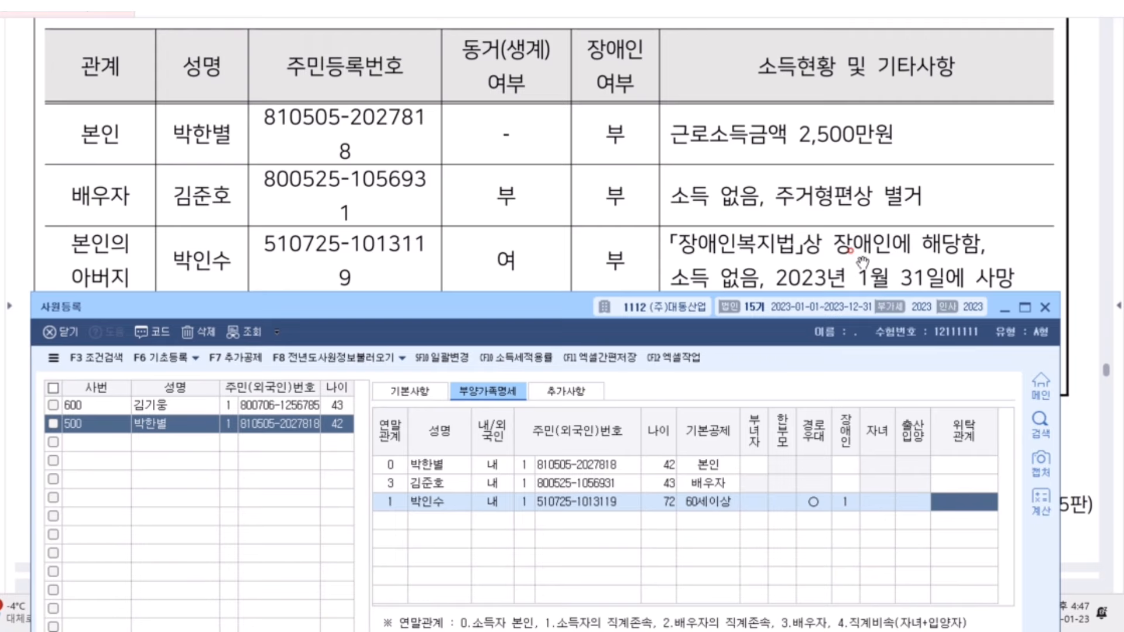
key(Return)
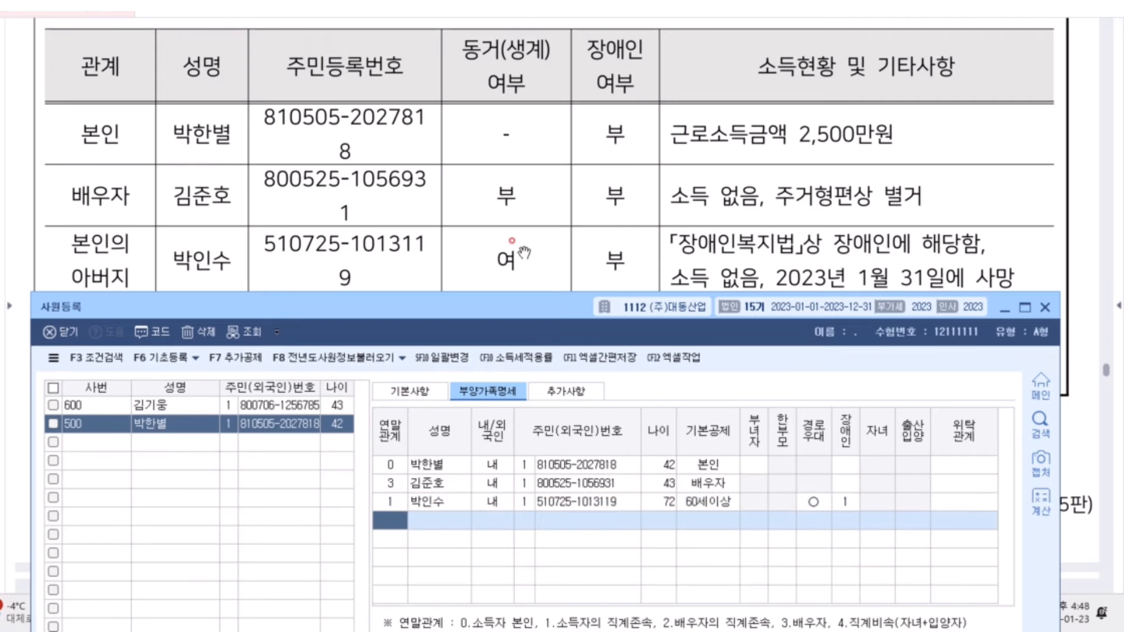
Add the son as 연말관계 4 with his name and resident number, keeping 20세이하 deduction
scroll(415, 170, down, 2)
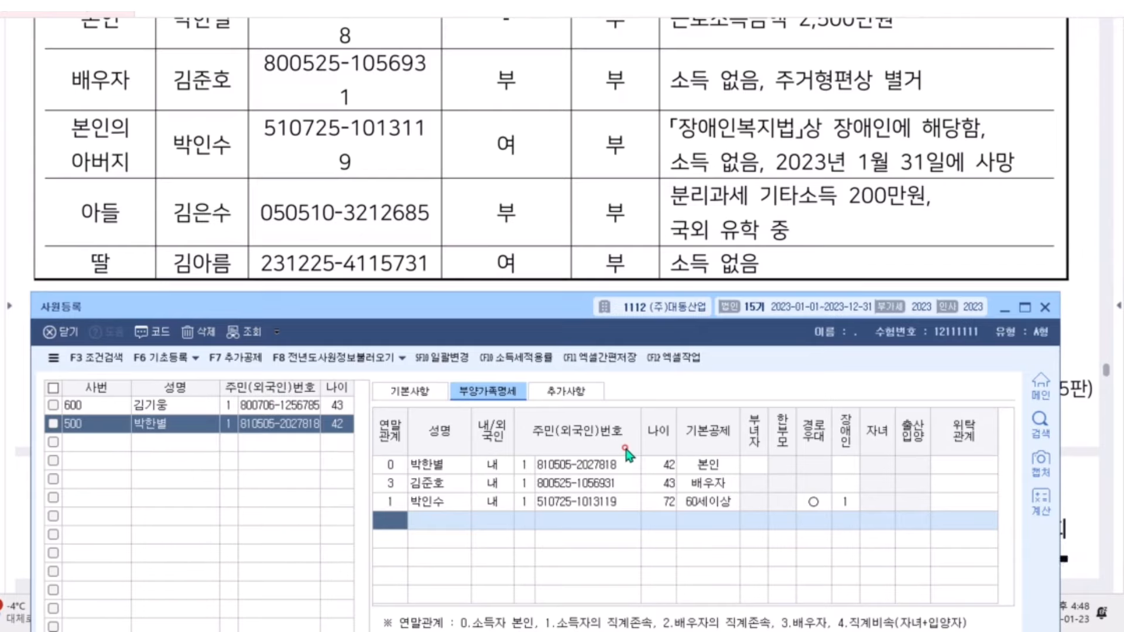
text(4)
key(Return)
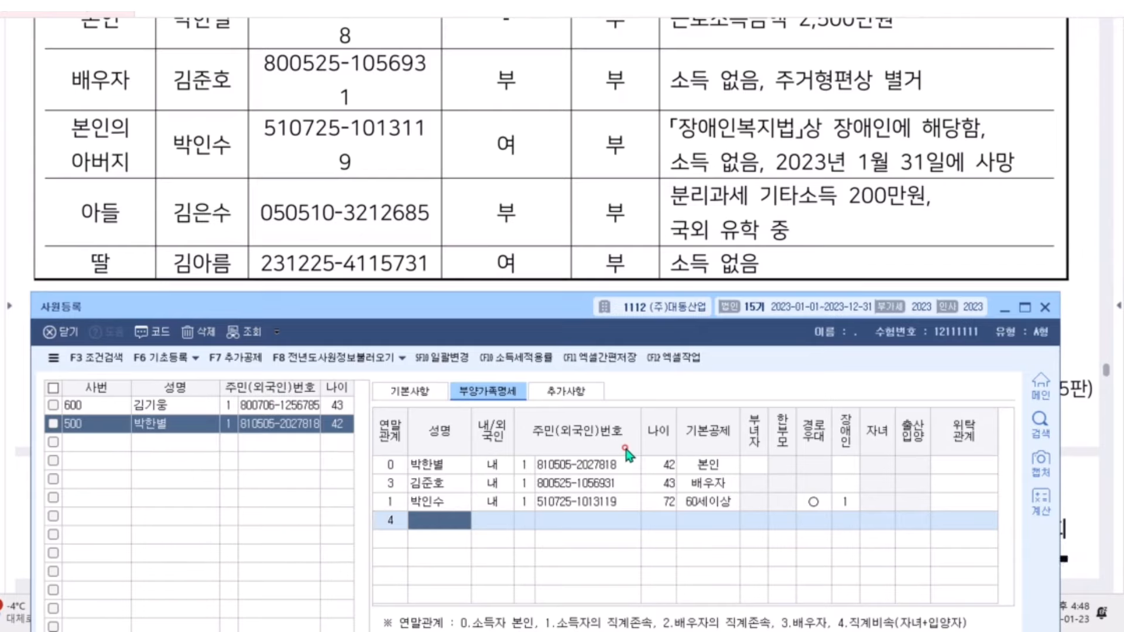
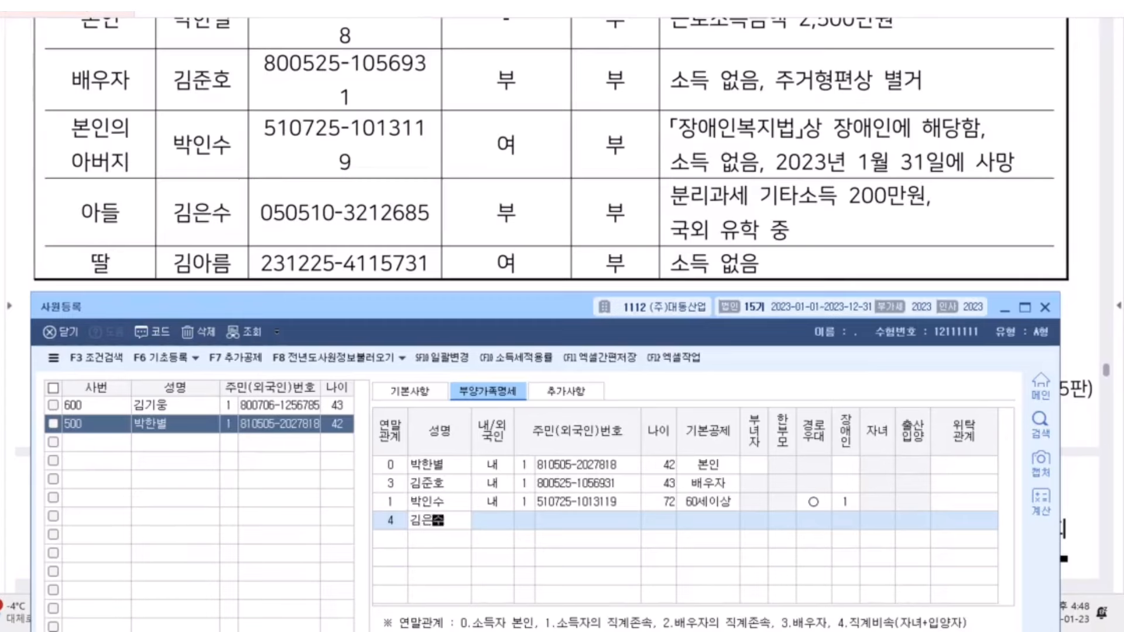
key(Return)
key(Return)
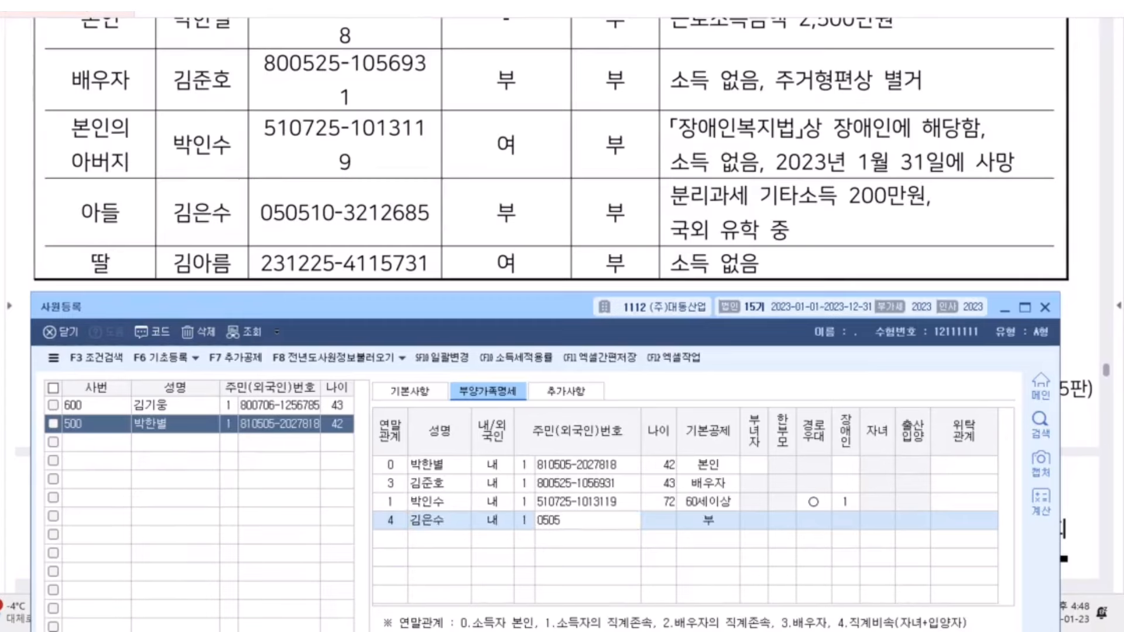
key(Return)
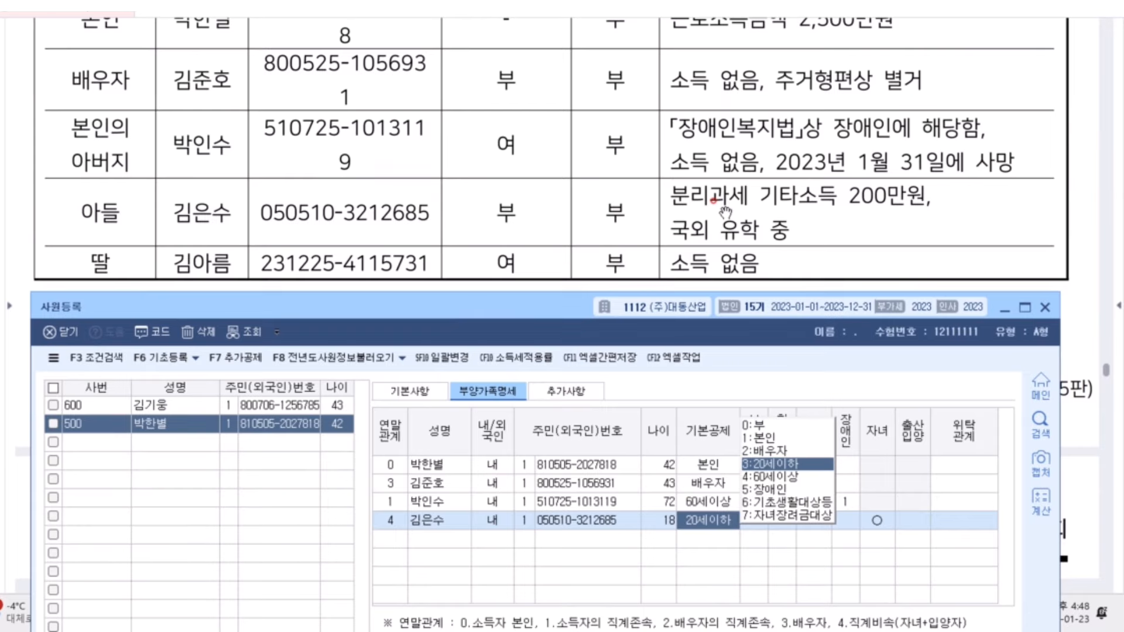
key(Return)
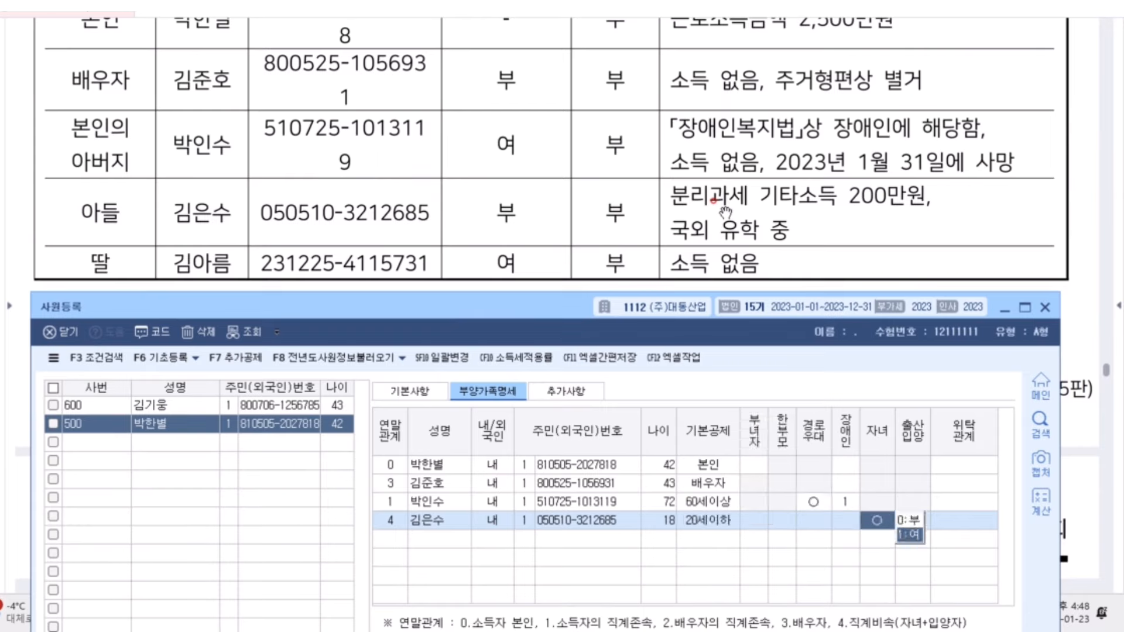
Pass the son's remaining flags with 자녀 marked and start a new row with relation 4
key(Return)
key(Return)
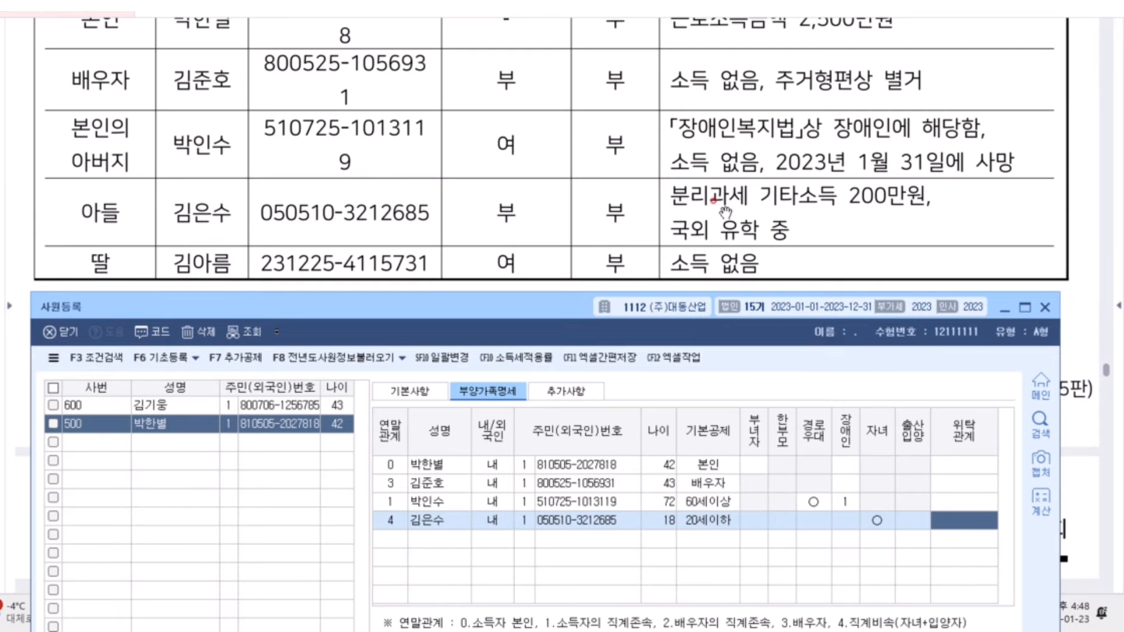
key(Return)
text(4)
key(Return)
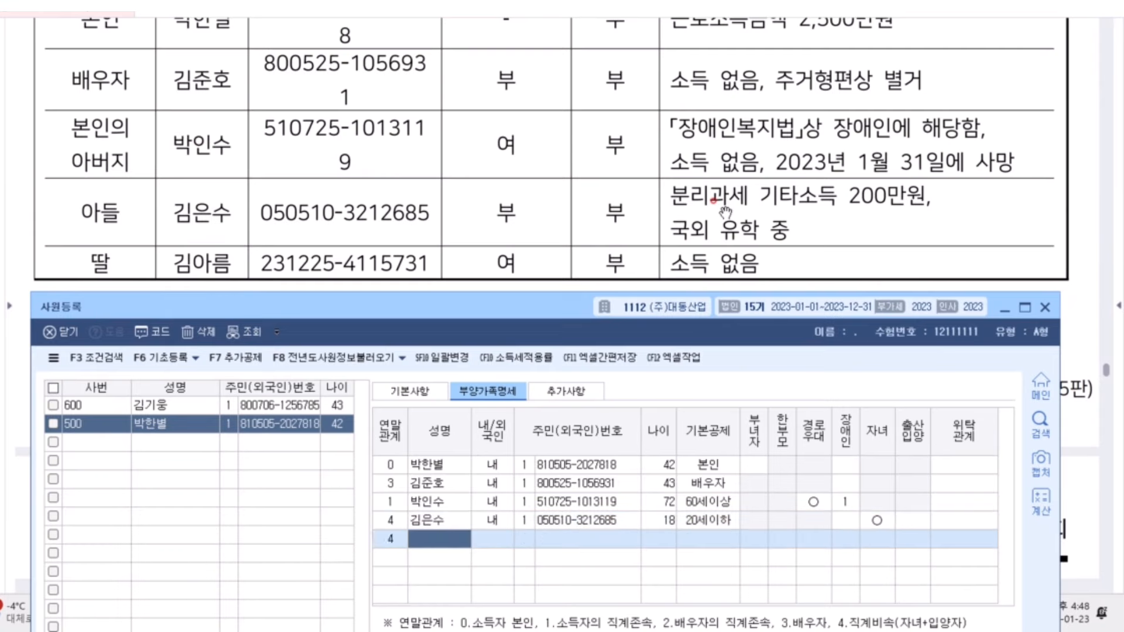
Enter the daughter's name, ID type 1 and resident number, keep 20세이하, set 출산입양 2:둘째
key(Return)
key(Return)
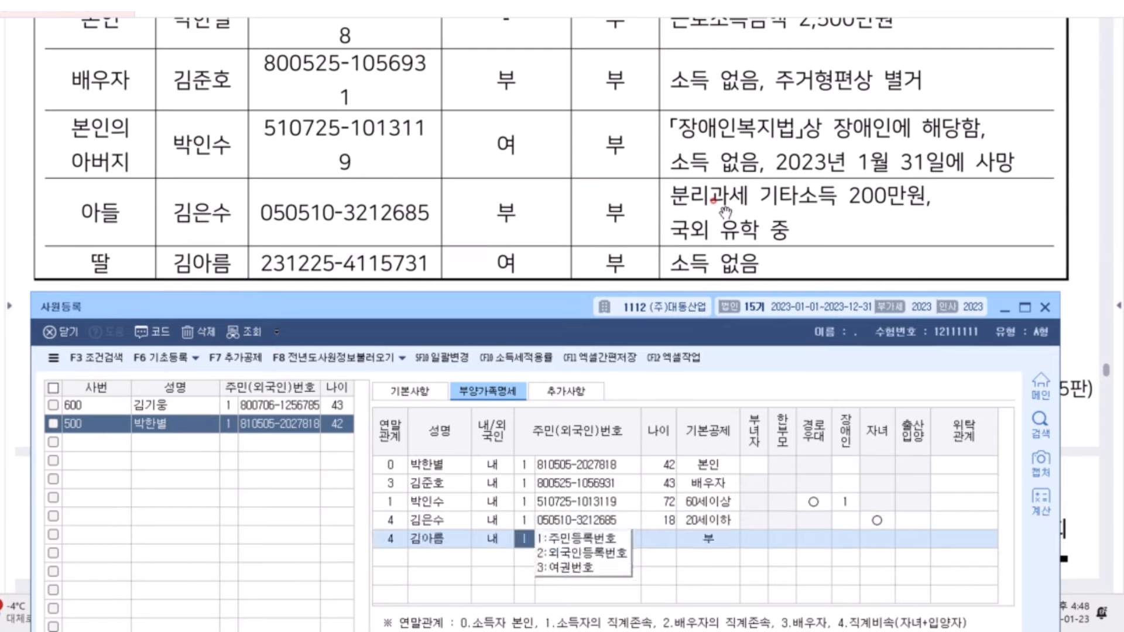
text(1)
key(Return)
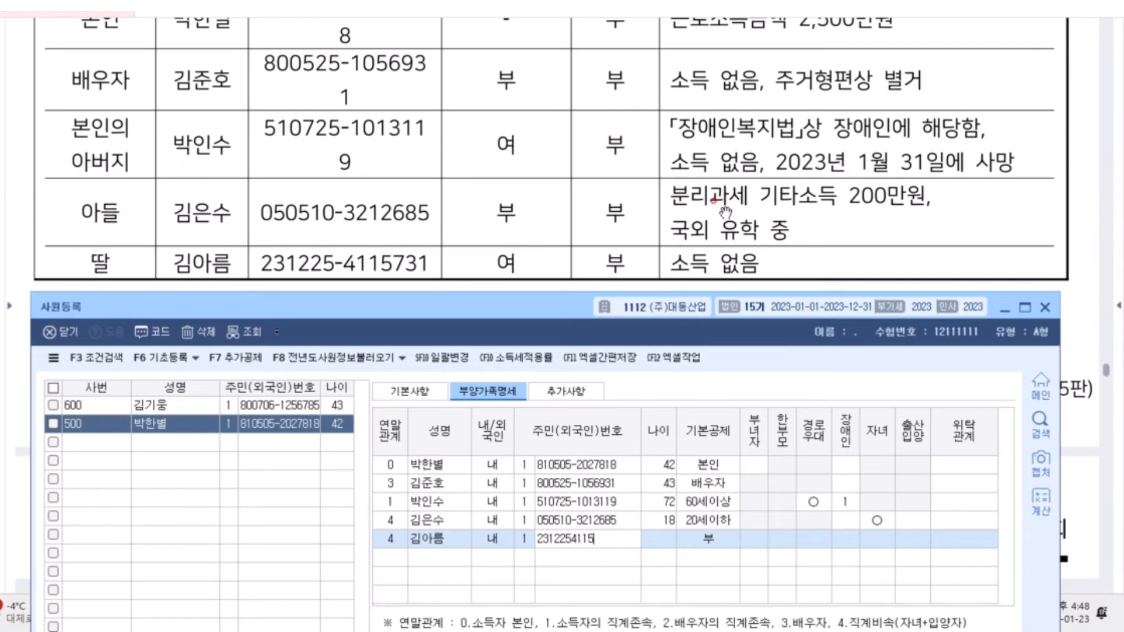
key(Return)
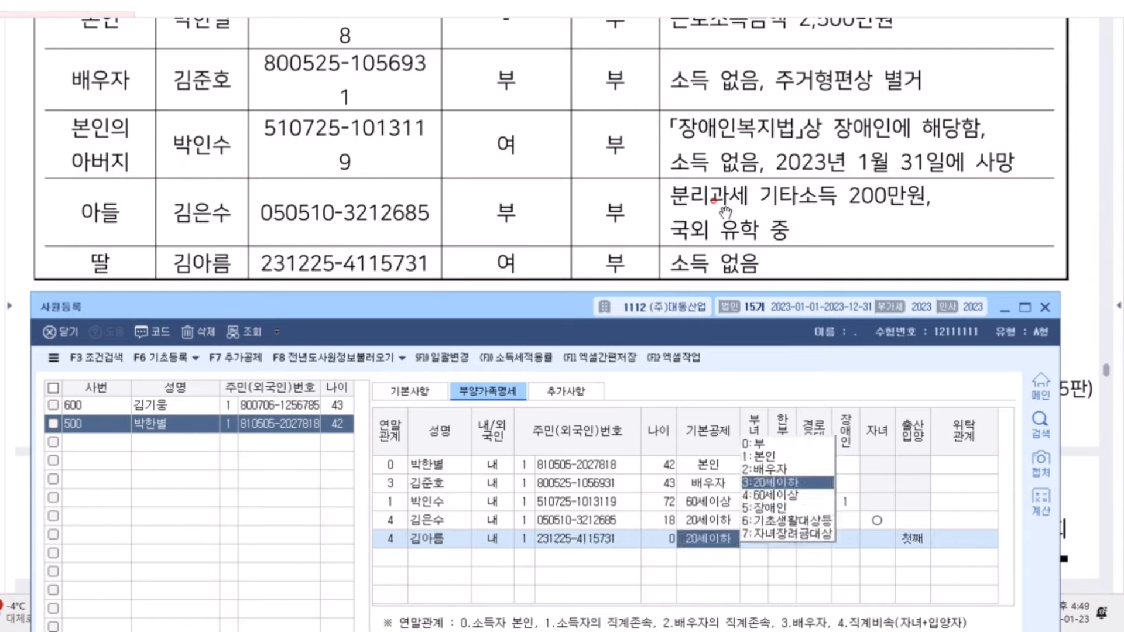
key(Left)
key(Right)
key(Left)
key(Left)
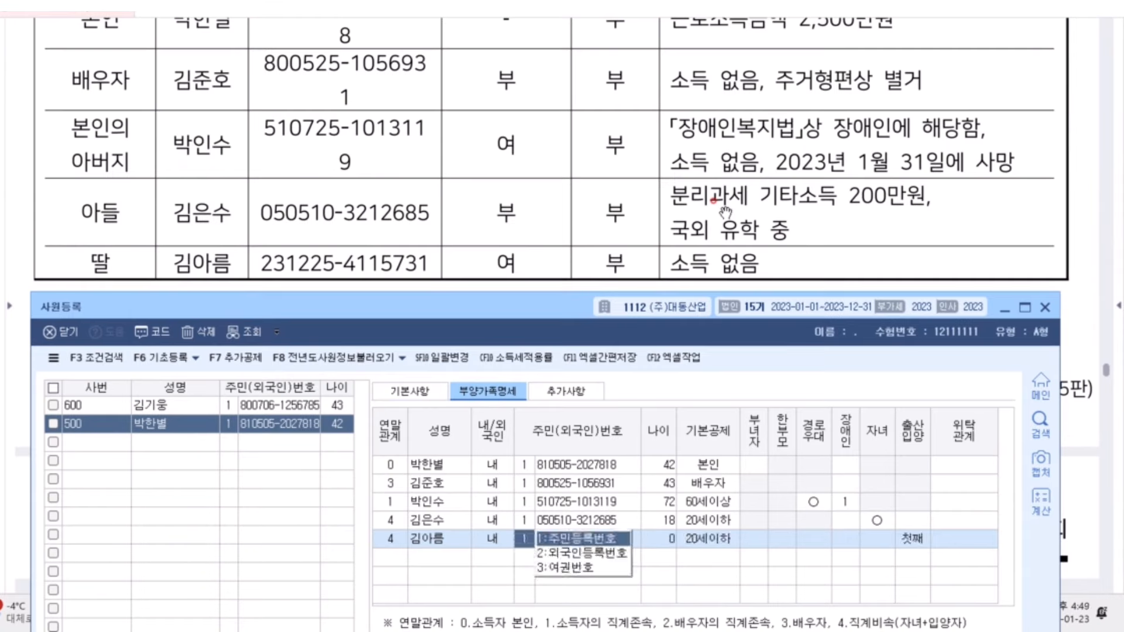
key(Right)
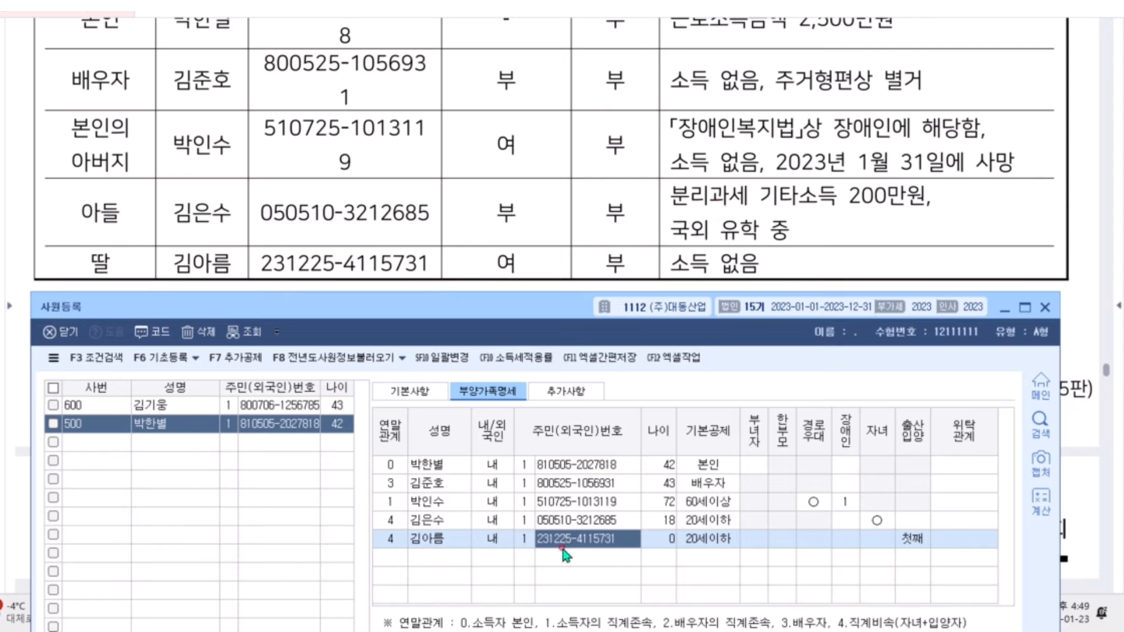
key(Right)
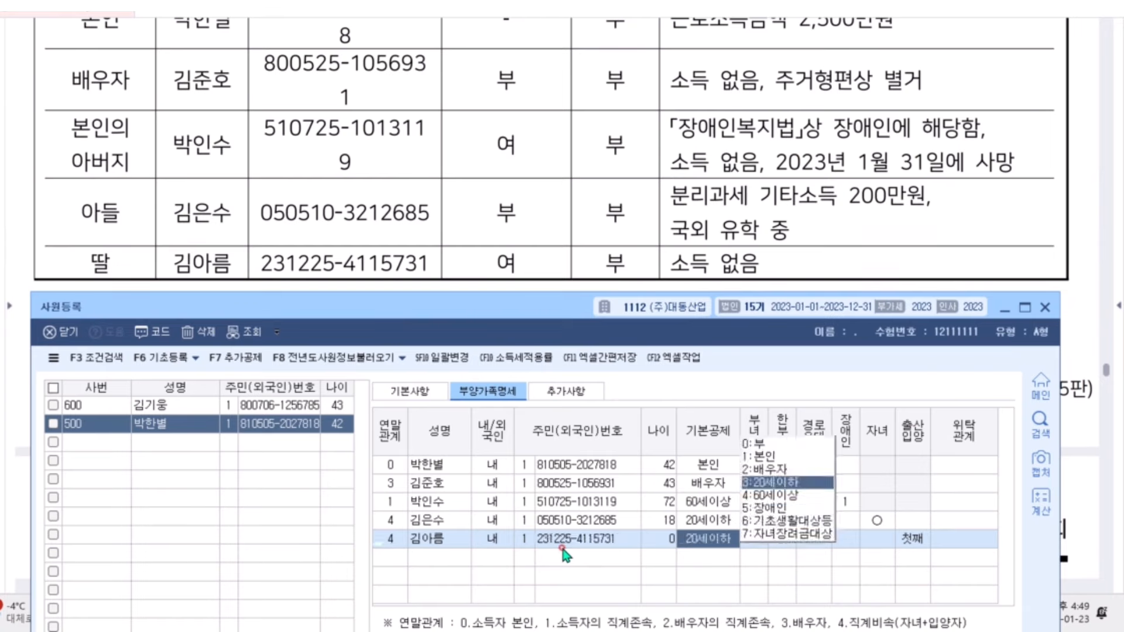
key(Return)
key(Return)
key(Return)
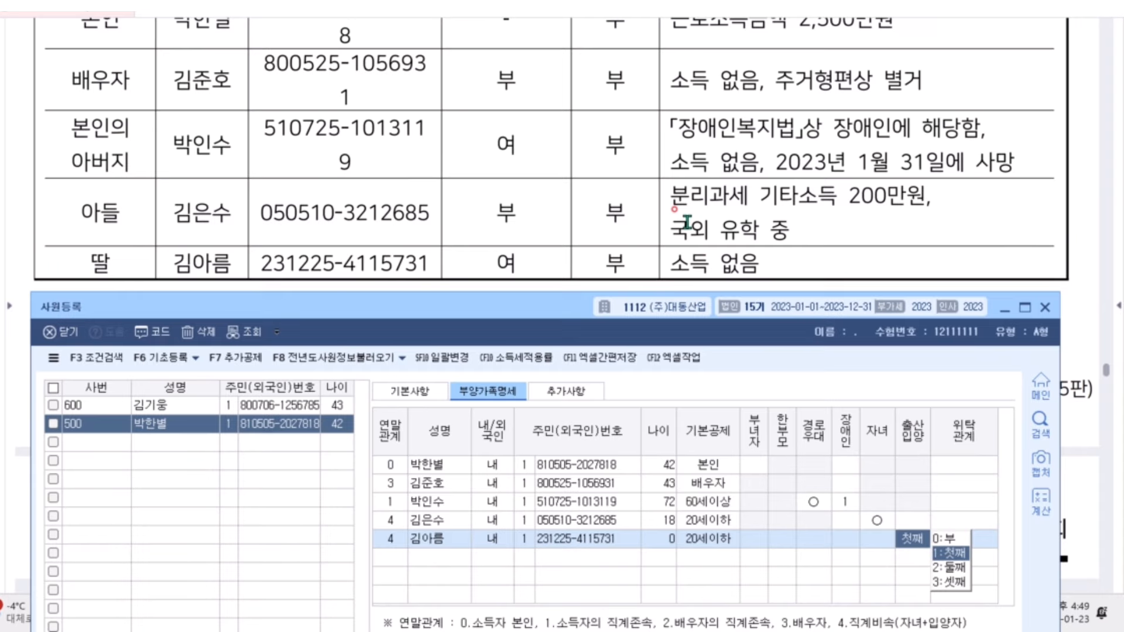
click(951, 566)
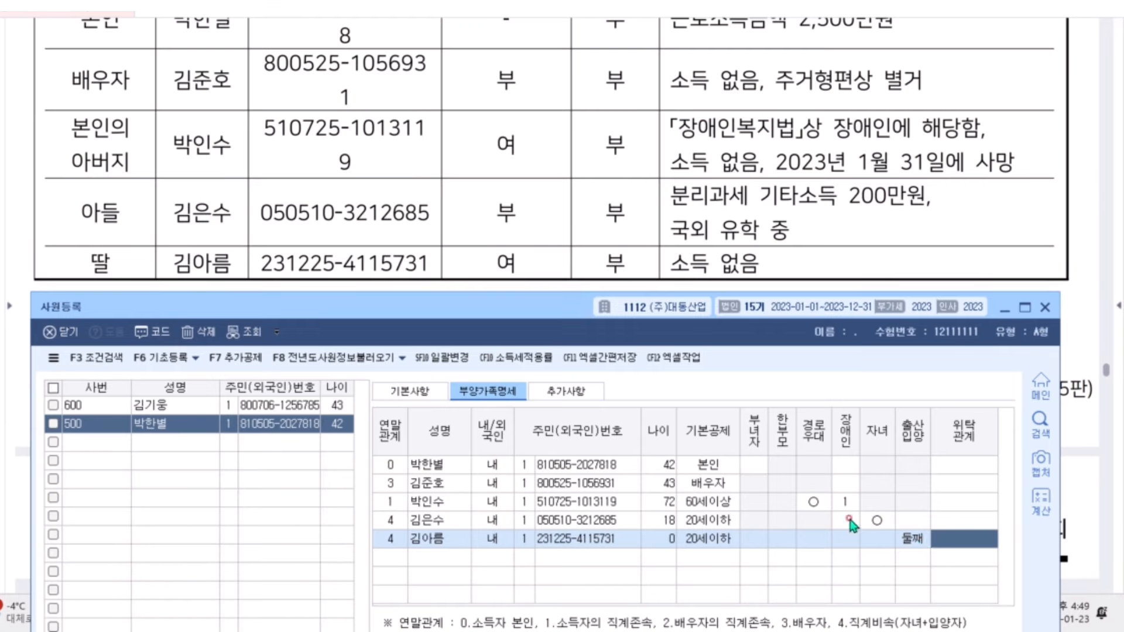
click(748, 466)
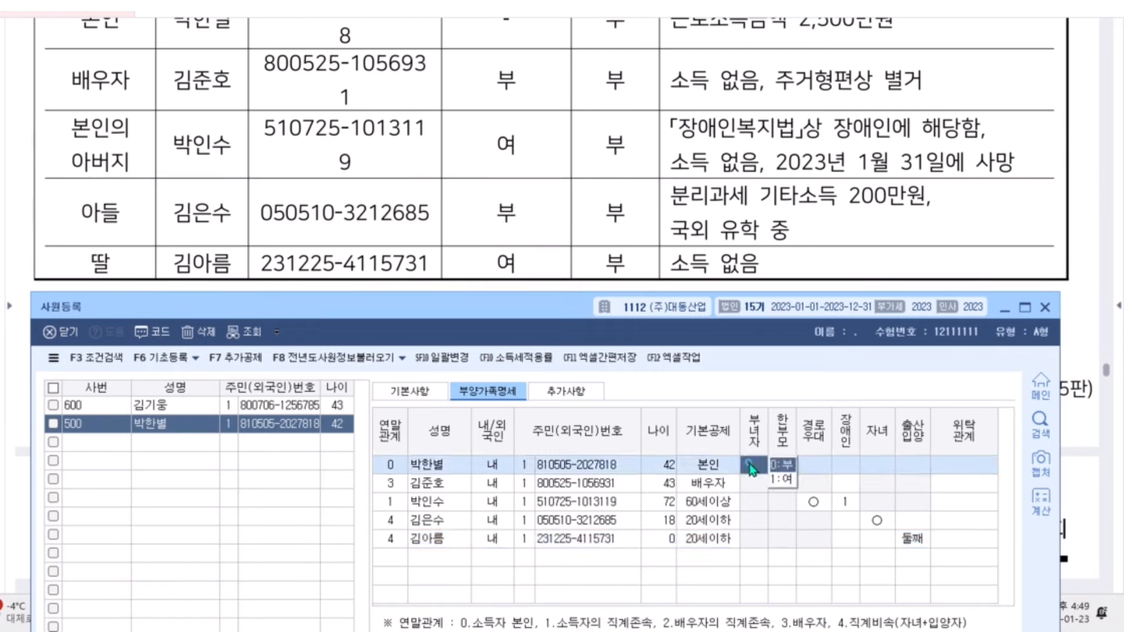
click(556, 464)
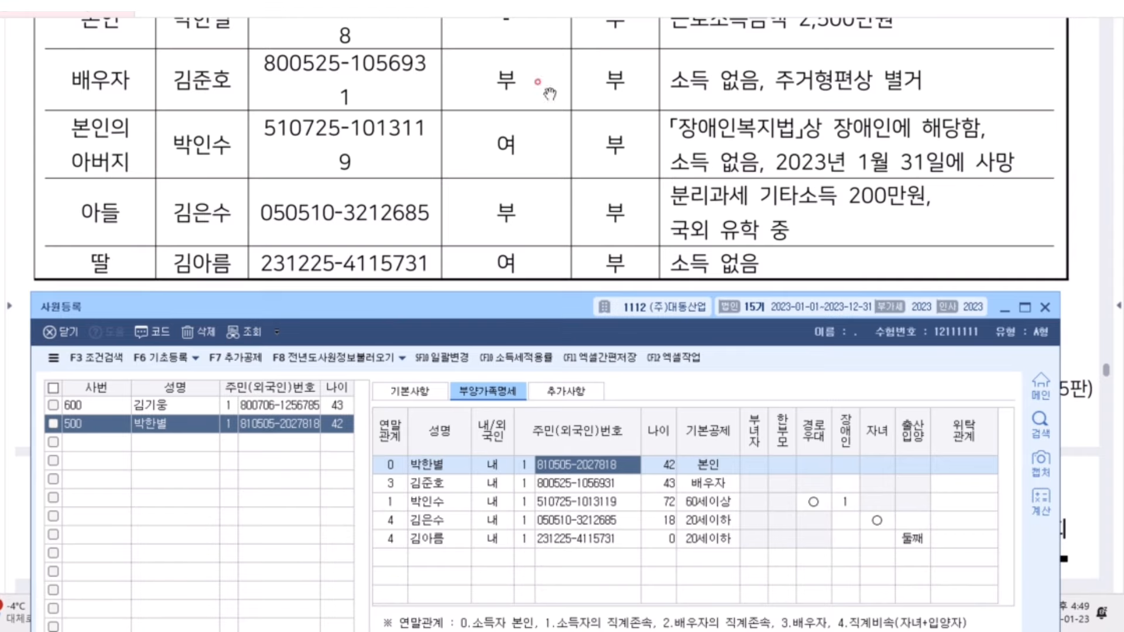
scroll(510, 70, down, 3)
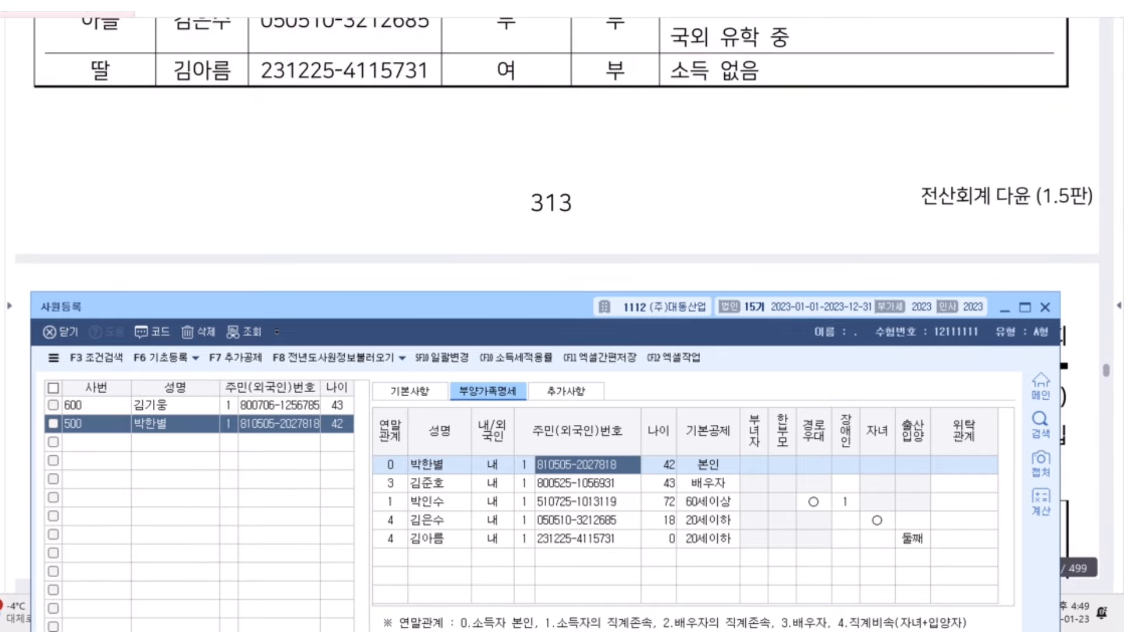
Add a four-line note: 부녀자공제 – 여자, 종합소득금액 3천만원이하, 1) 배우자o, 2) 배우자x - 부양가족o
click(165, 107)
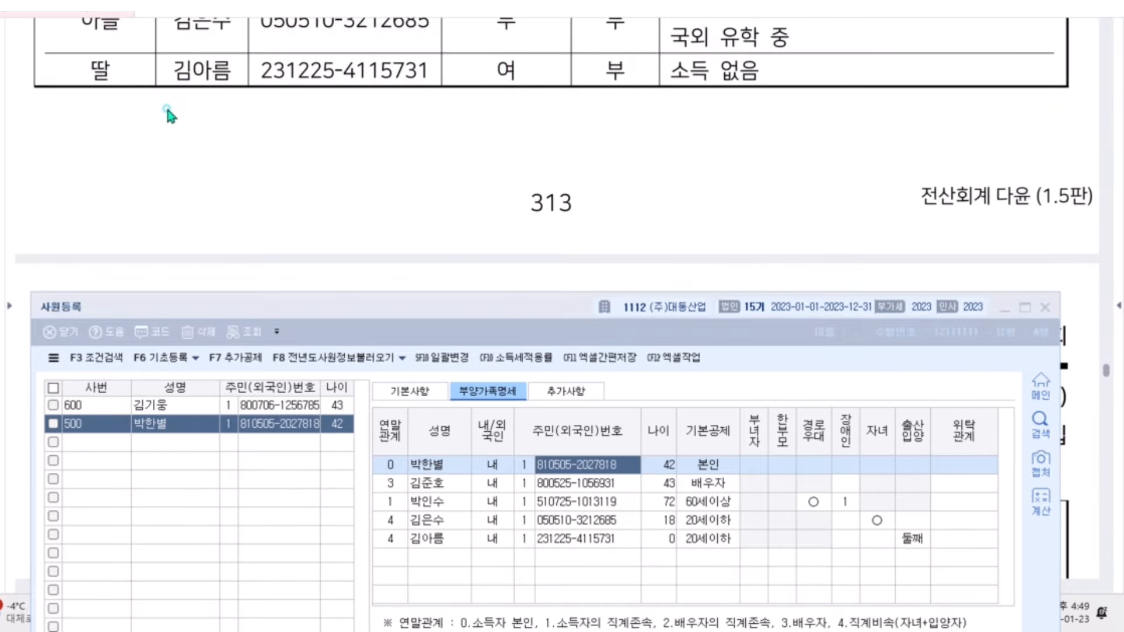
click(115, 129)
text(qn)
key(BackSpace)
key(BackSpace)
key(Hangul)
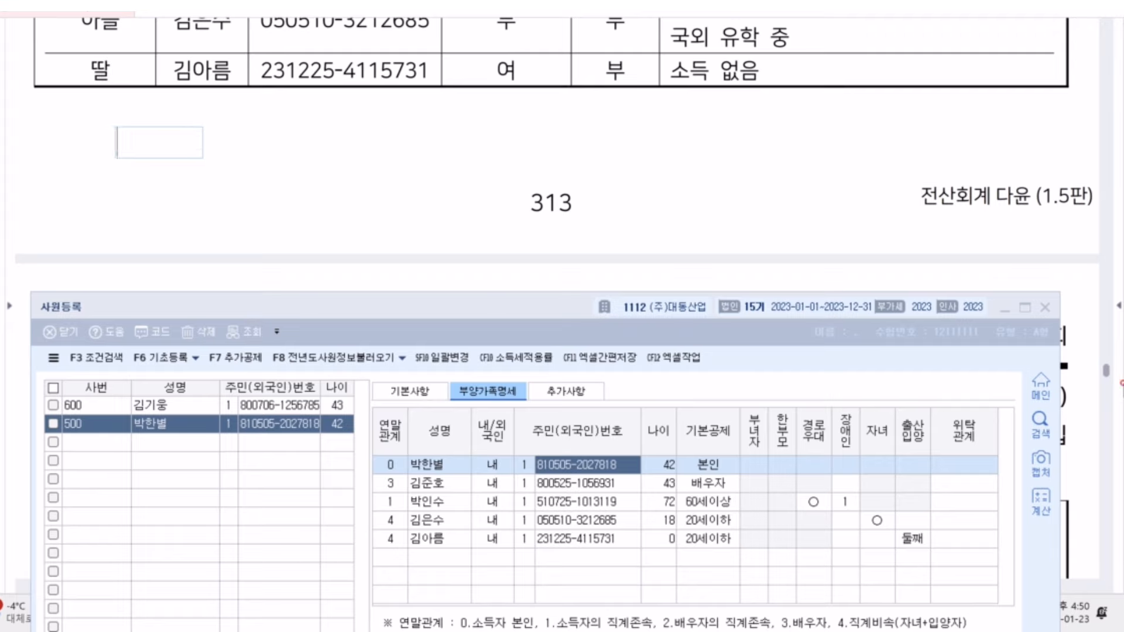
text(부녔)
text(자공제)
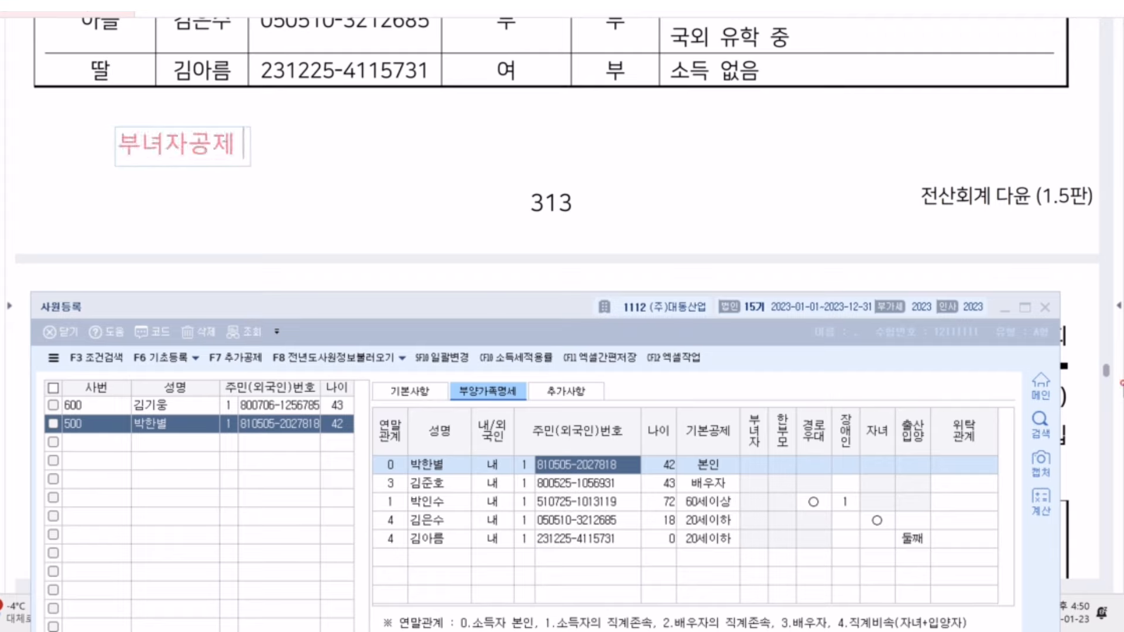
key(Return)
text(여)
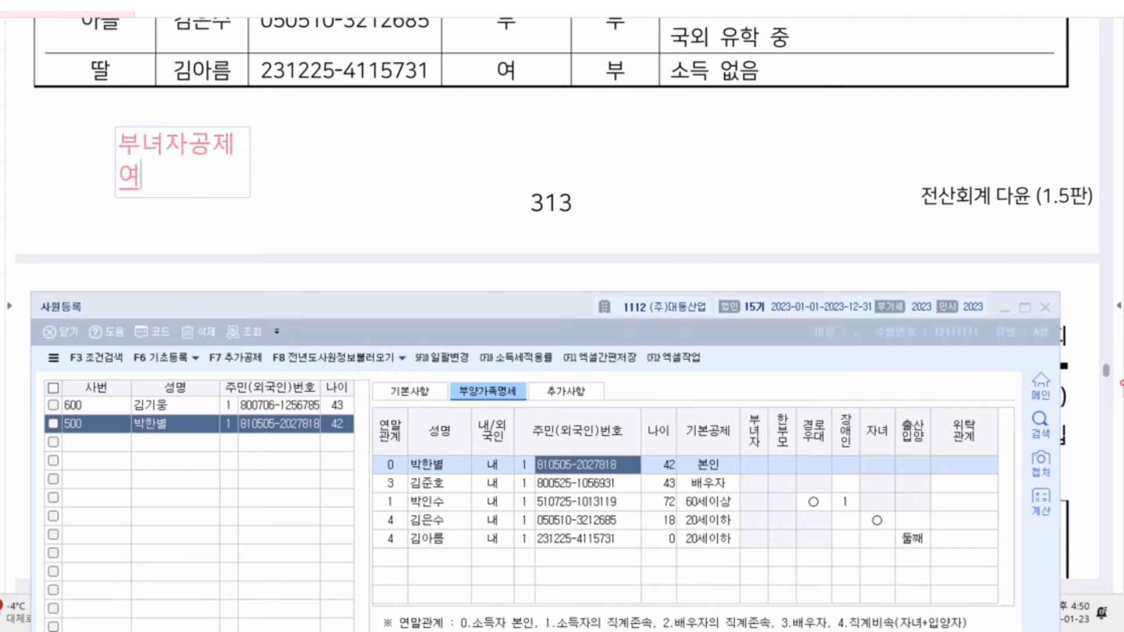
text(자, 종합소득금)
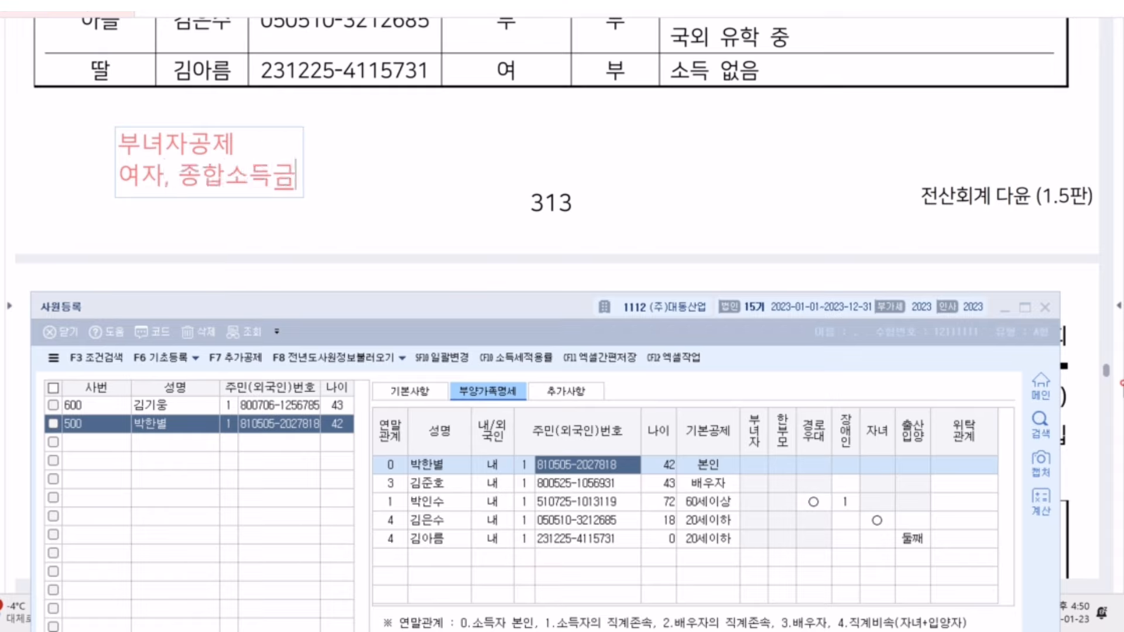
text(액: 3천만ㅇ)
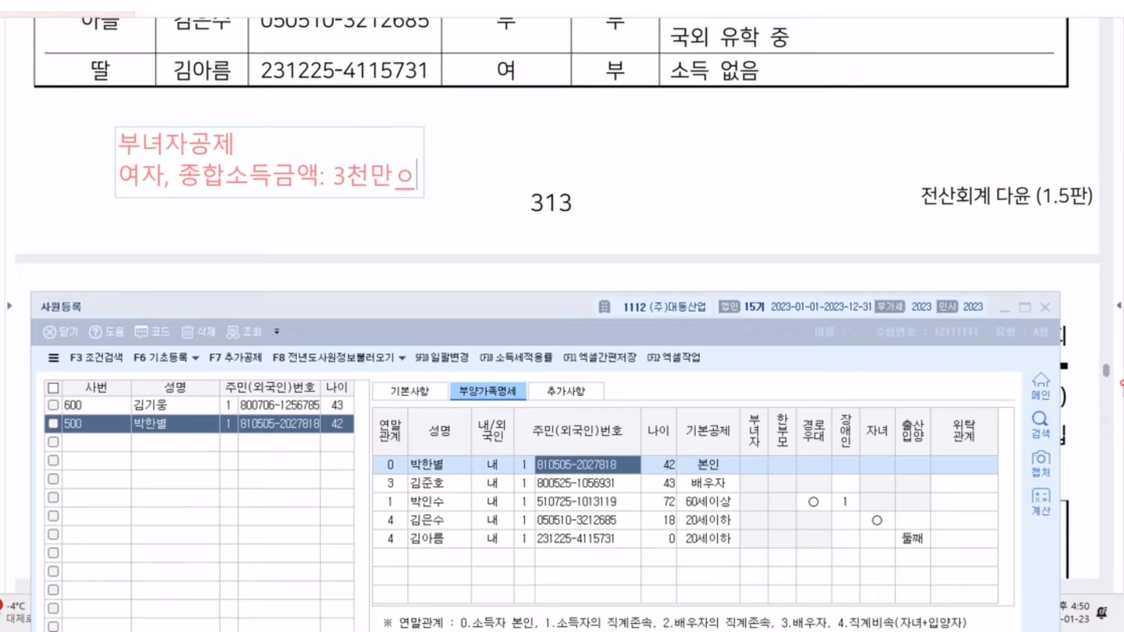
key(BackSpace)
text(원이하)
key(Return)
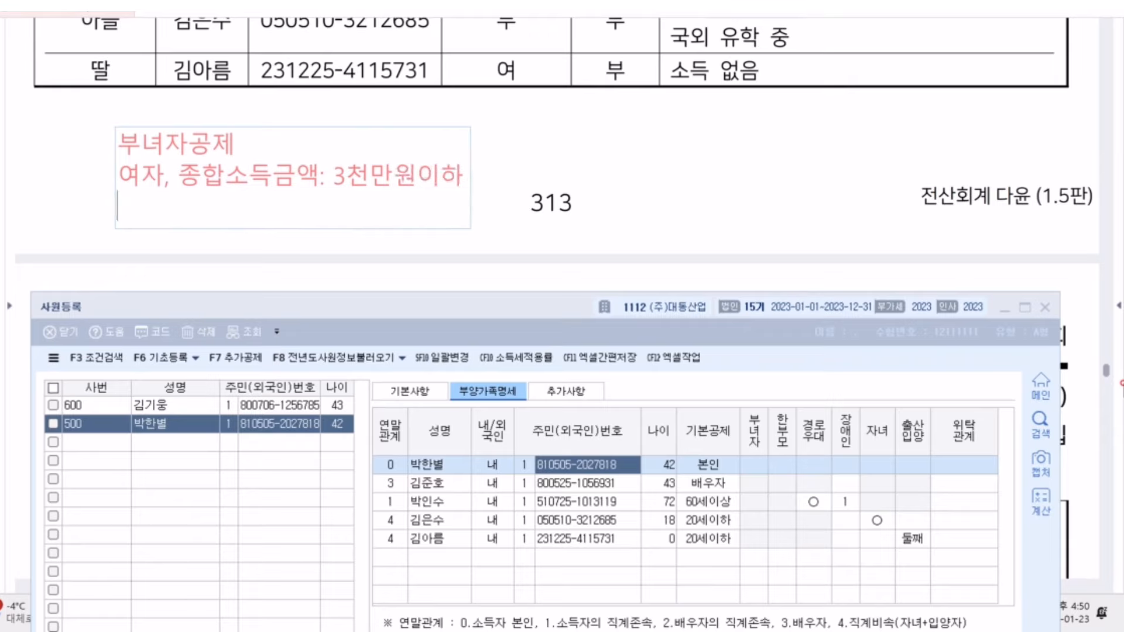
text(1))
text( 배우자ㅇ)
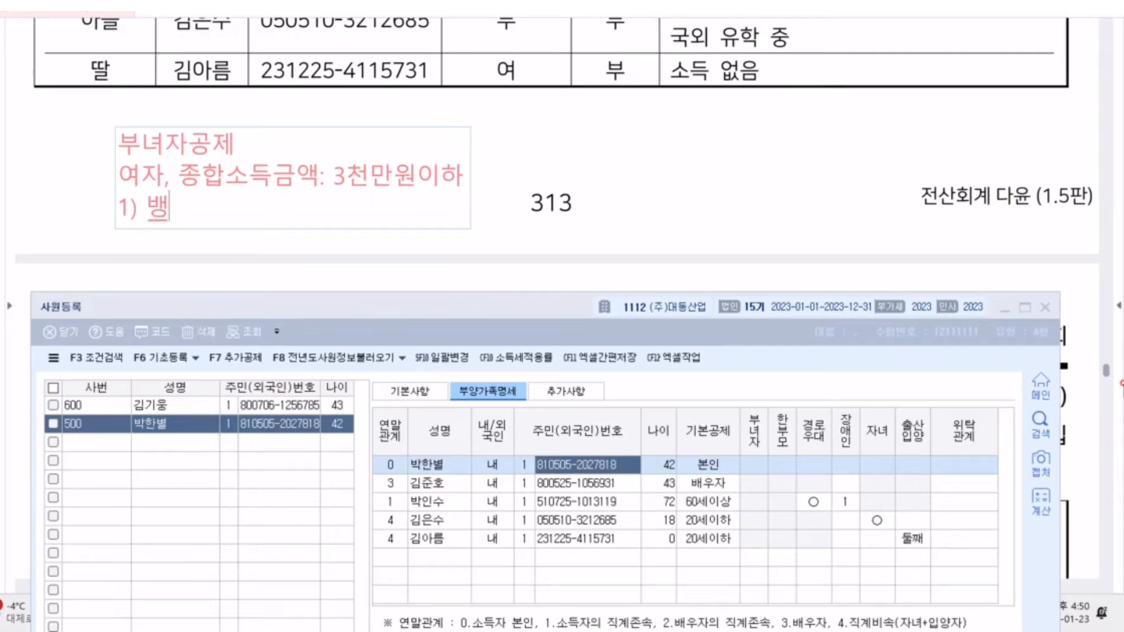
key(Return)
text(2)
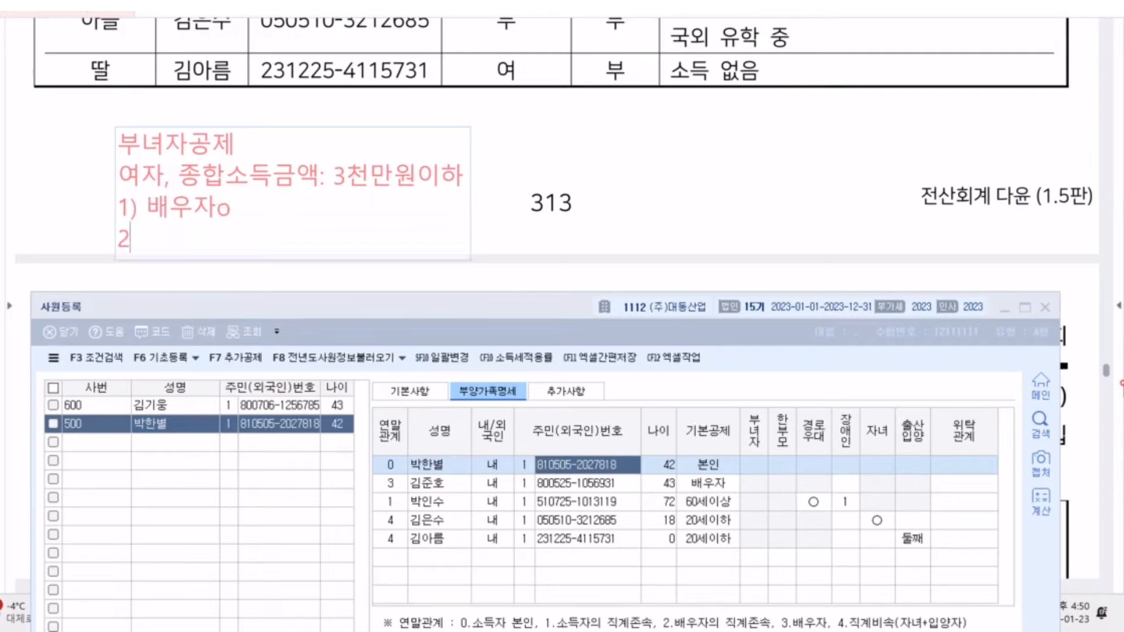
text() 배우자x)
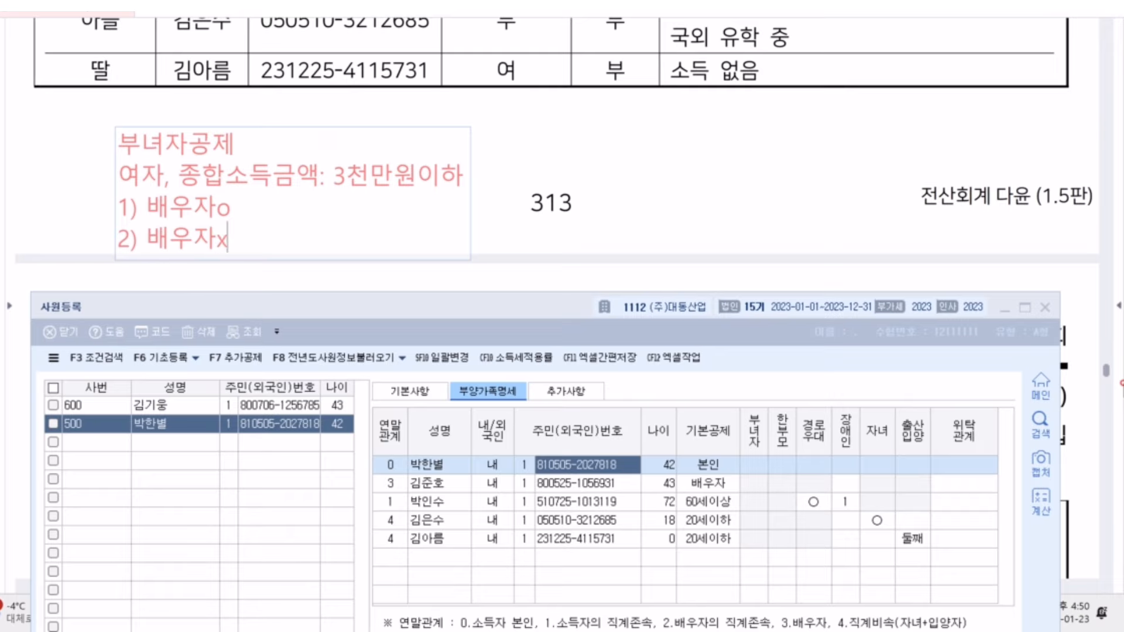
text( - 부양가족o)
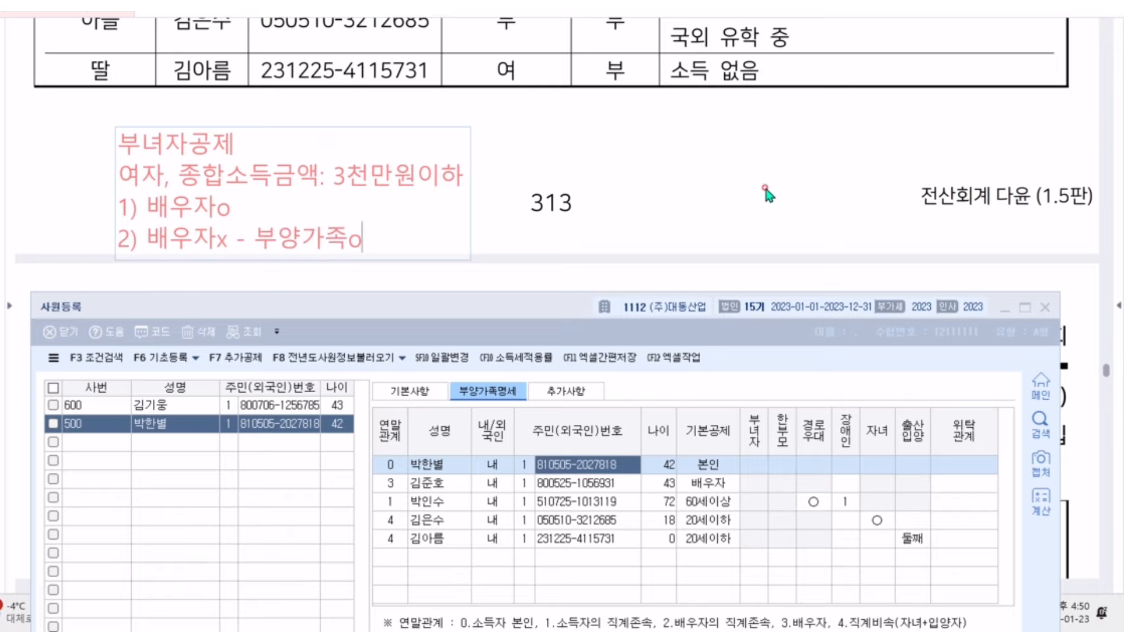
click(720, 196)
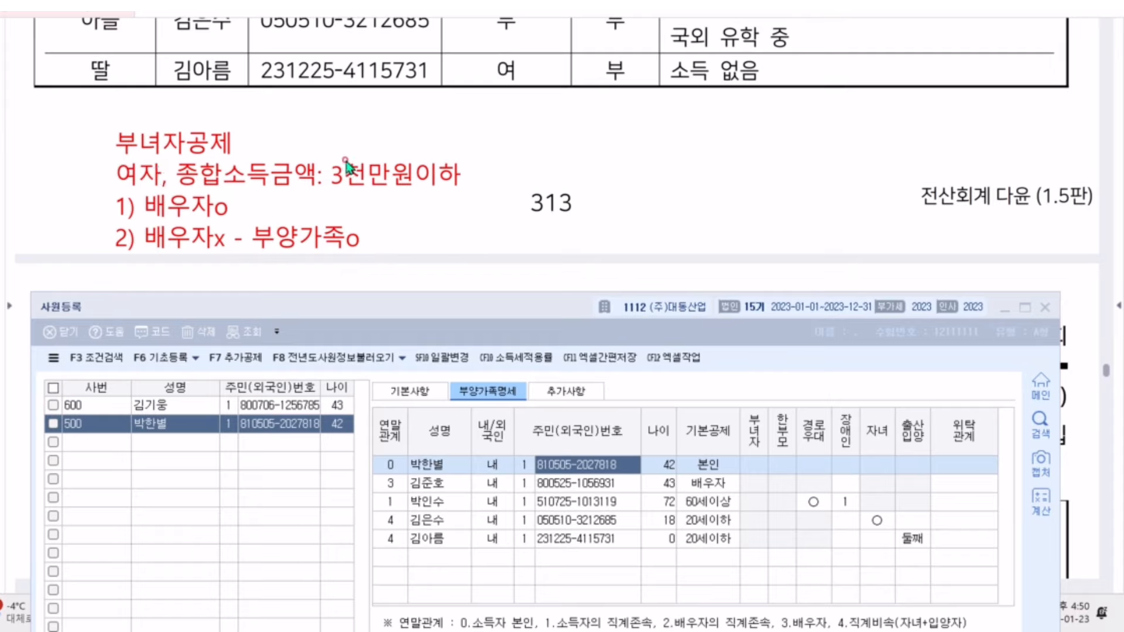
Set the employee's 부녀자 deduction to 1:여, then scroll the PDF to employee 600's question
click(728, 169)
scroll(728, 170, up, 5)
scroll(761, 99, down, 2)
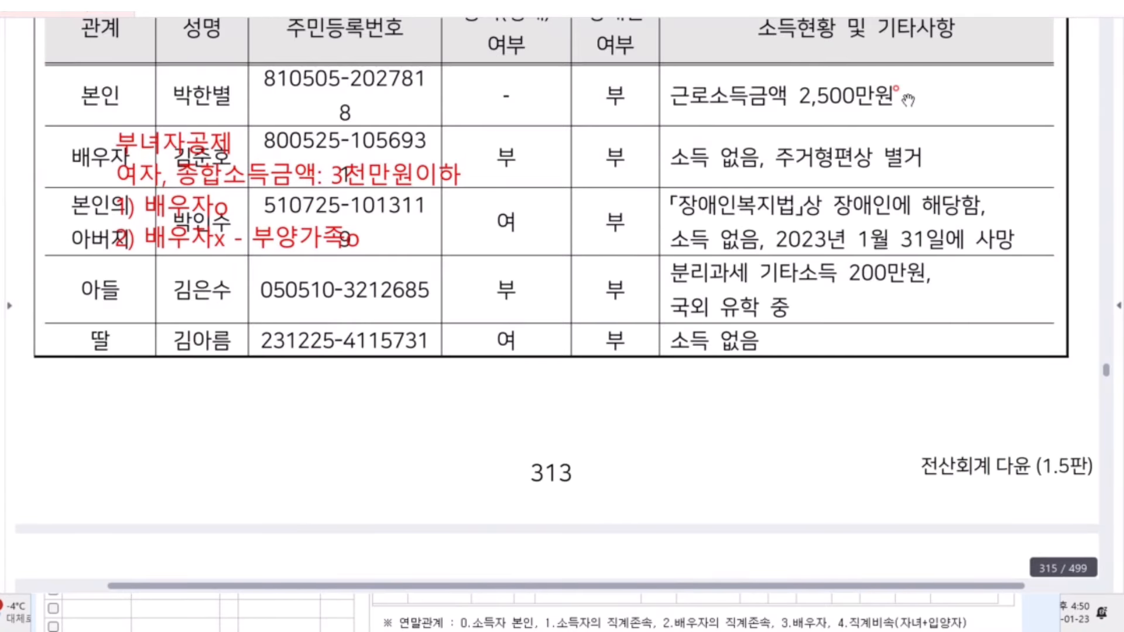
scroll(884, 111, down, 5)
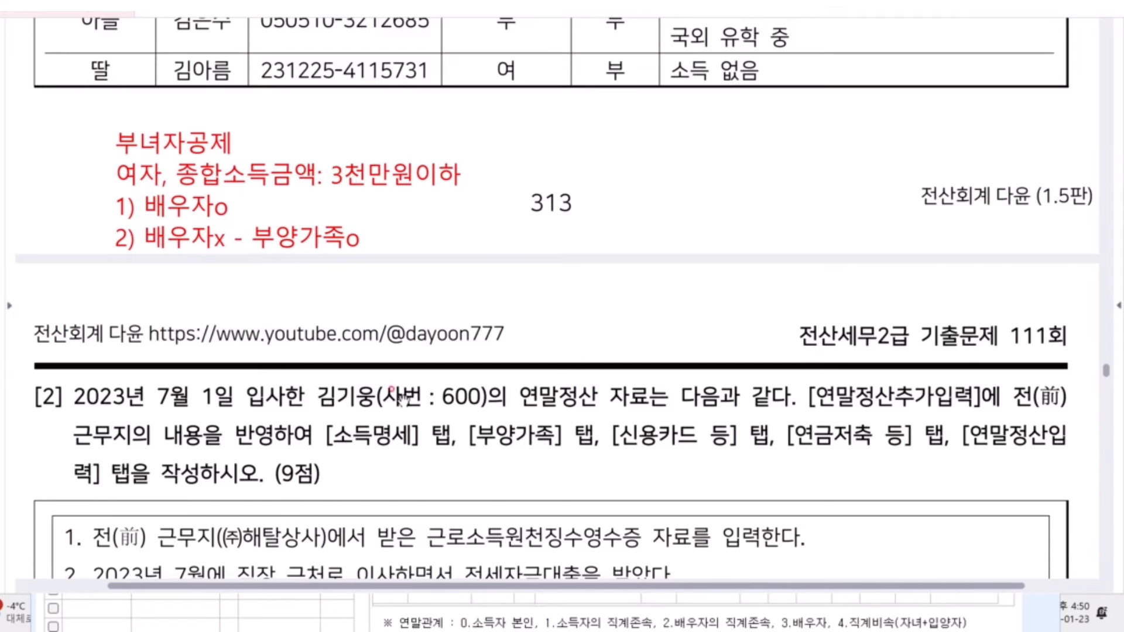
click(488, 616)
click(748, 466)
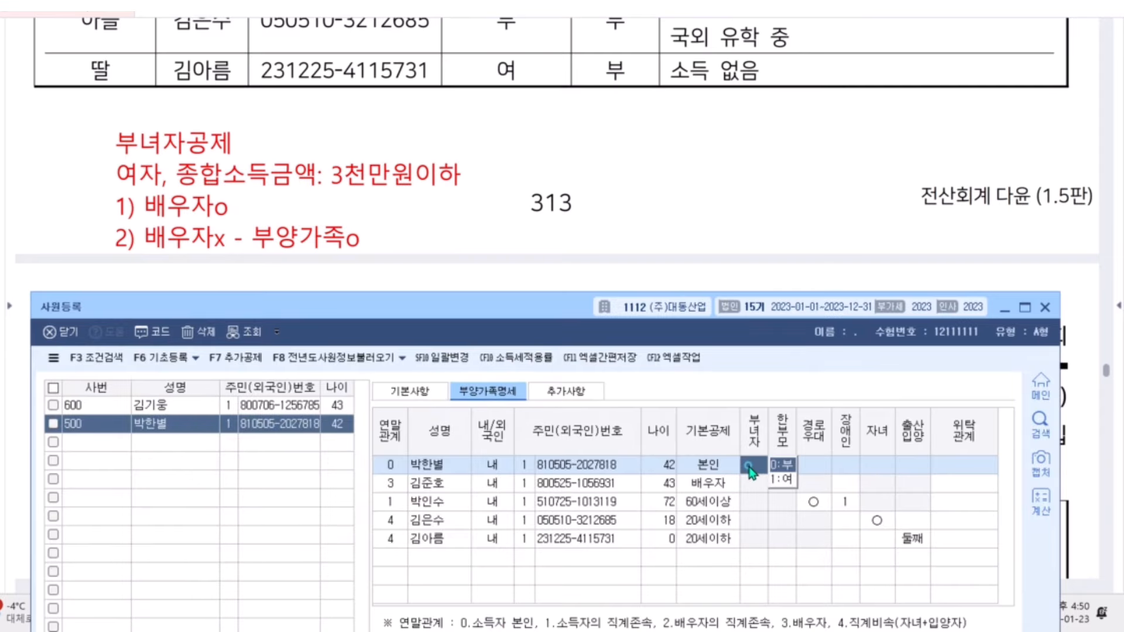
click(781, 478)
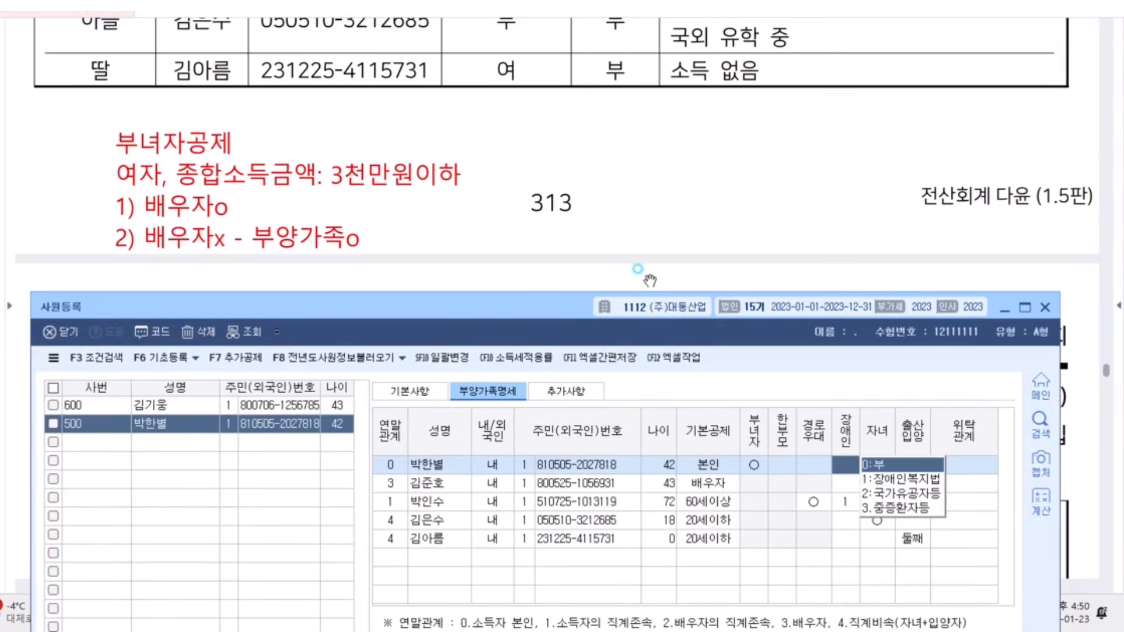
drag(505, 309, 498, 38)
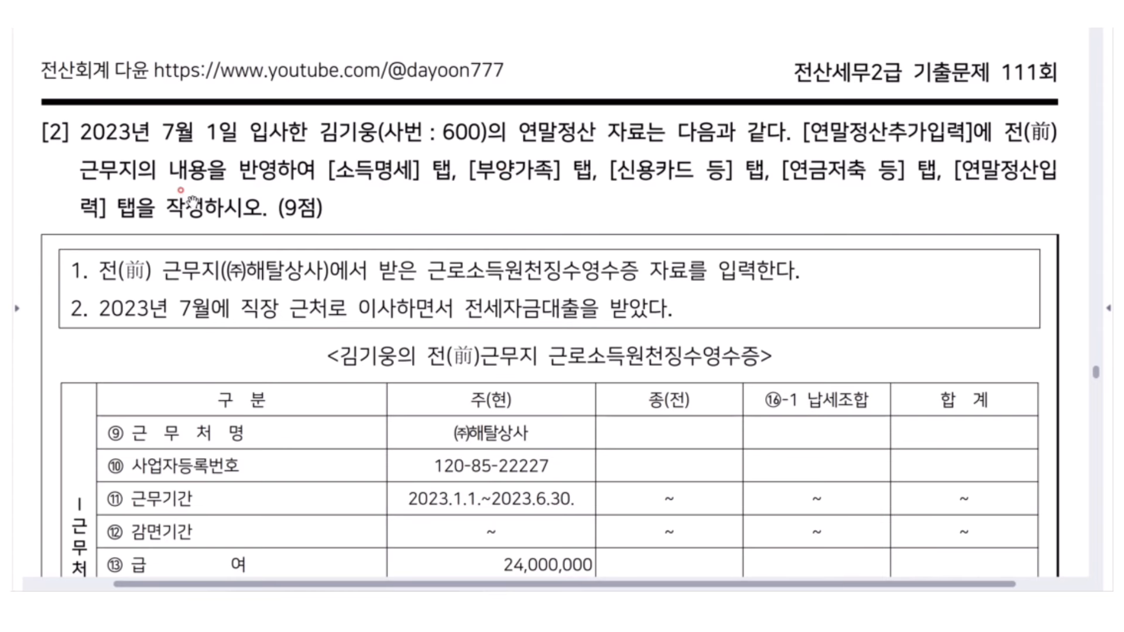
scroll(246, 203, down, 1)
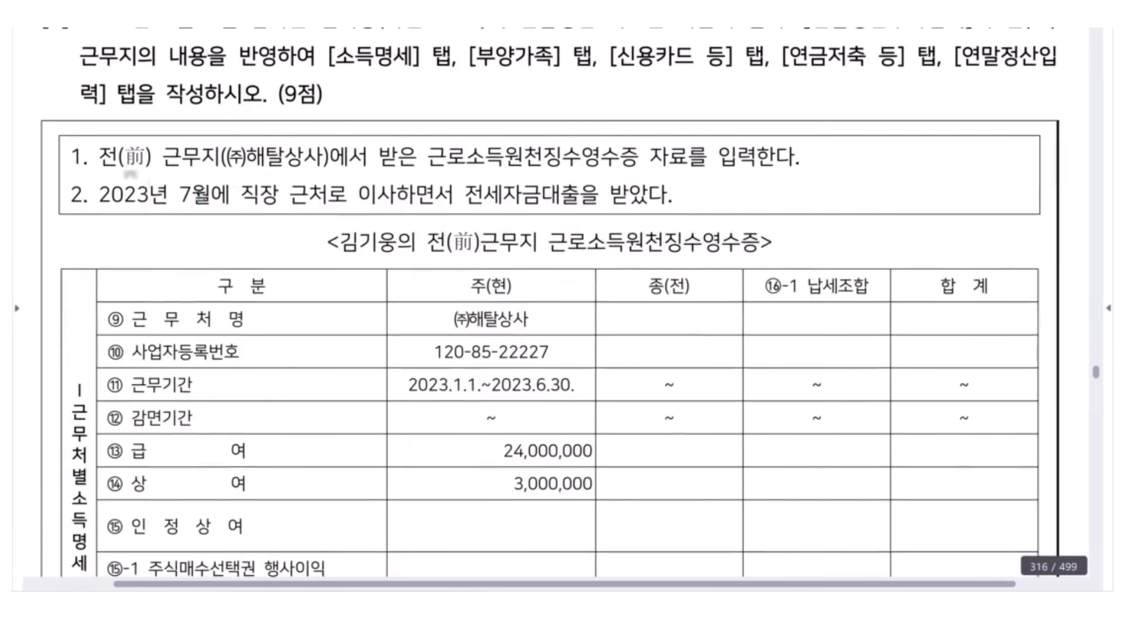
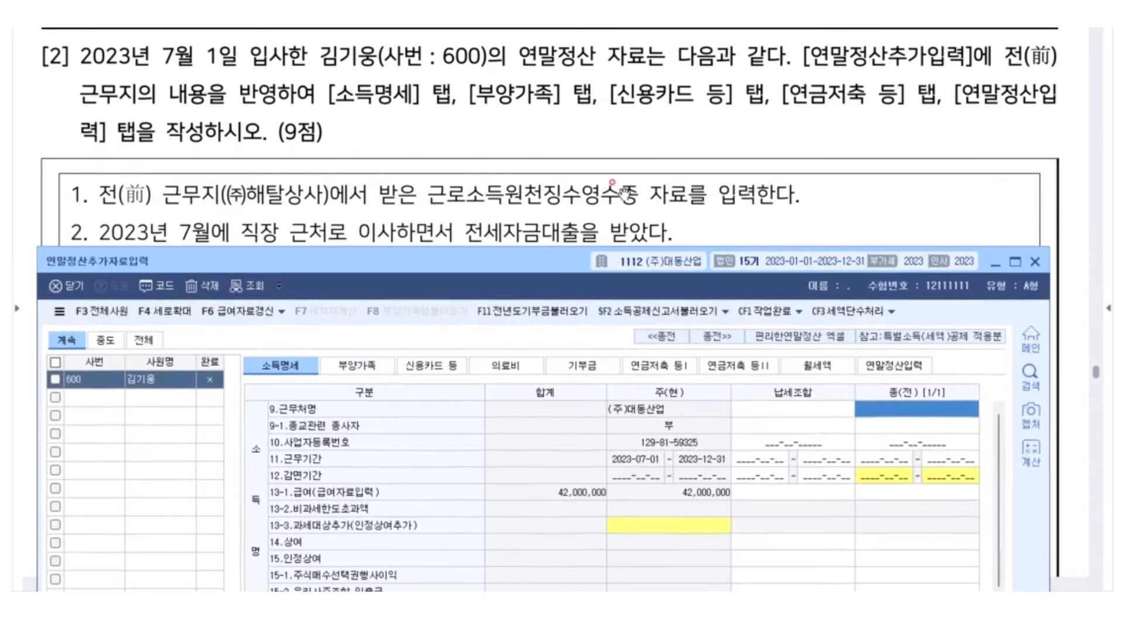
scroll(612, 187, down, 5)
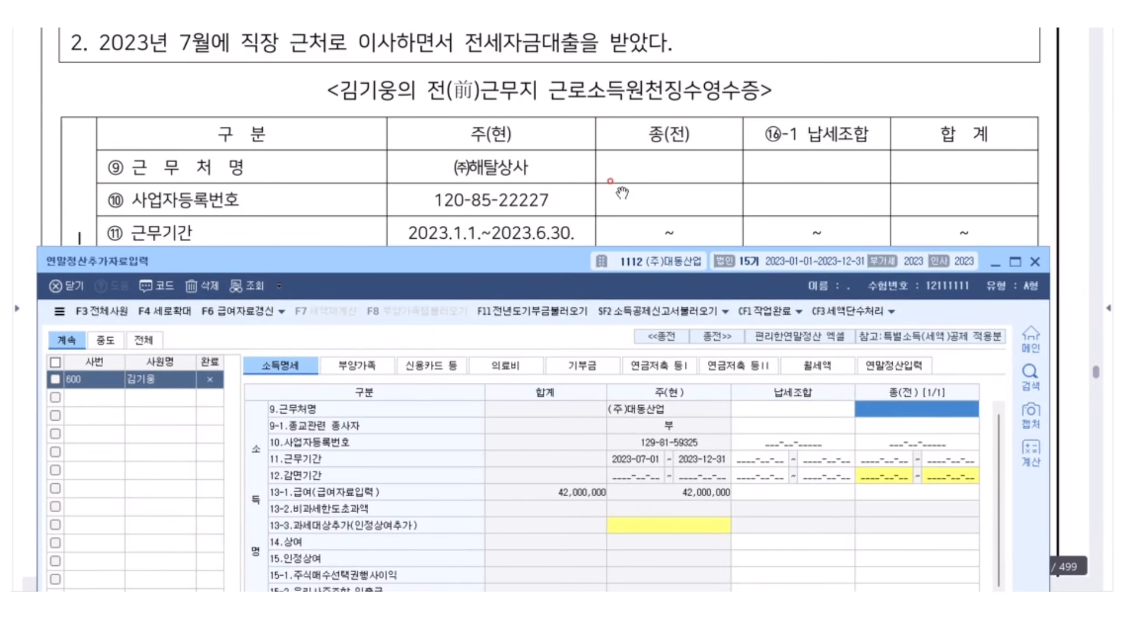
text((ㅈ)
text()해탈상사)
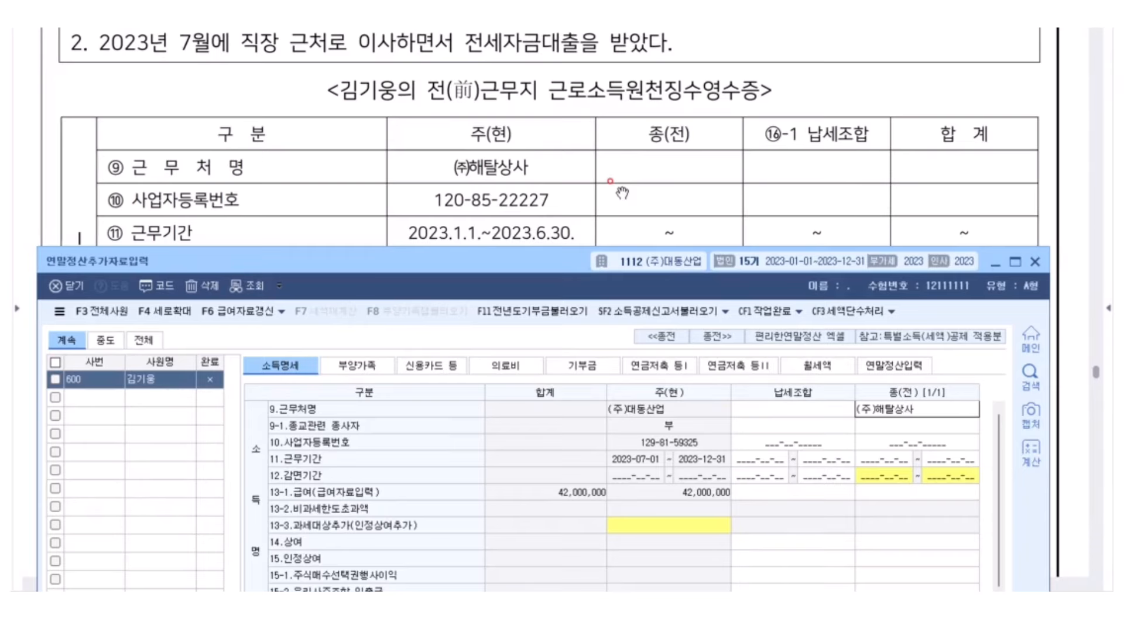
key(Return)
key(Return)
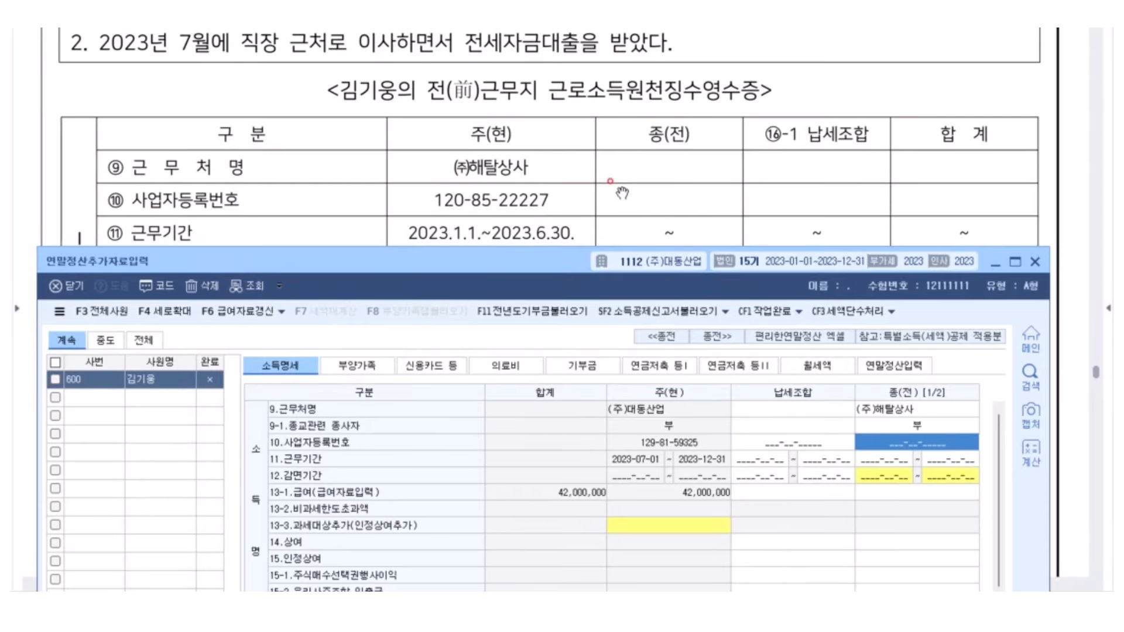
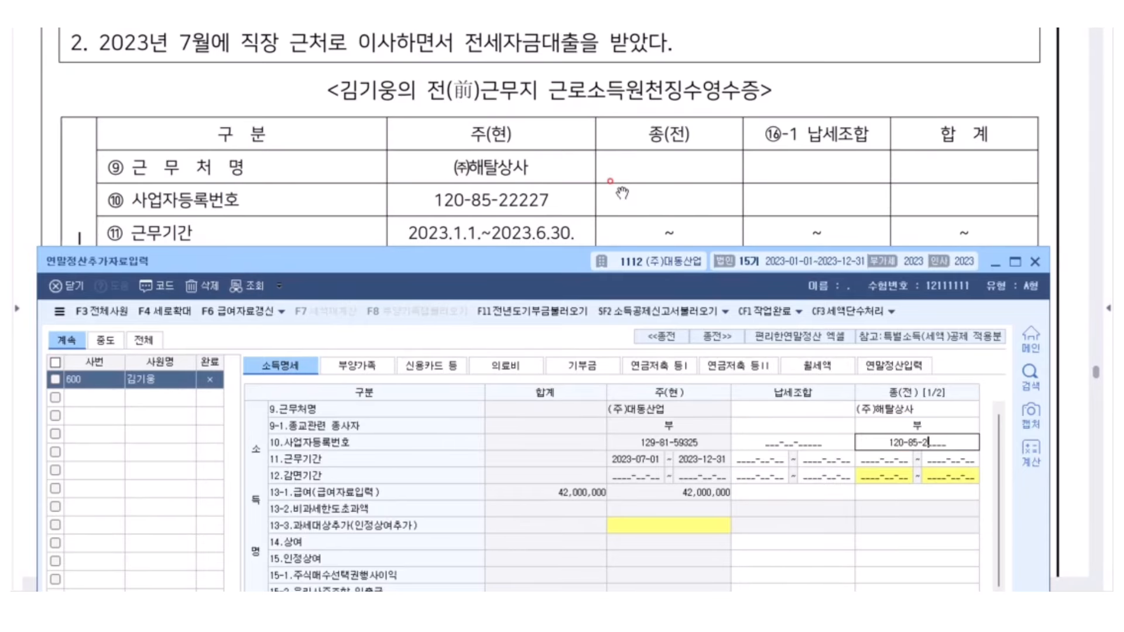
key(Return)
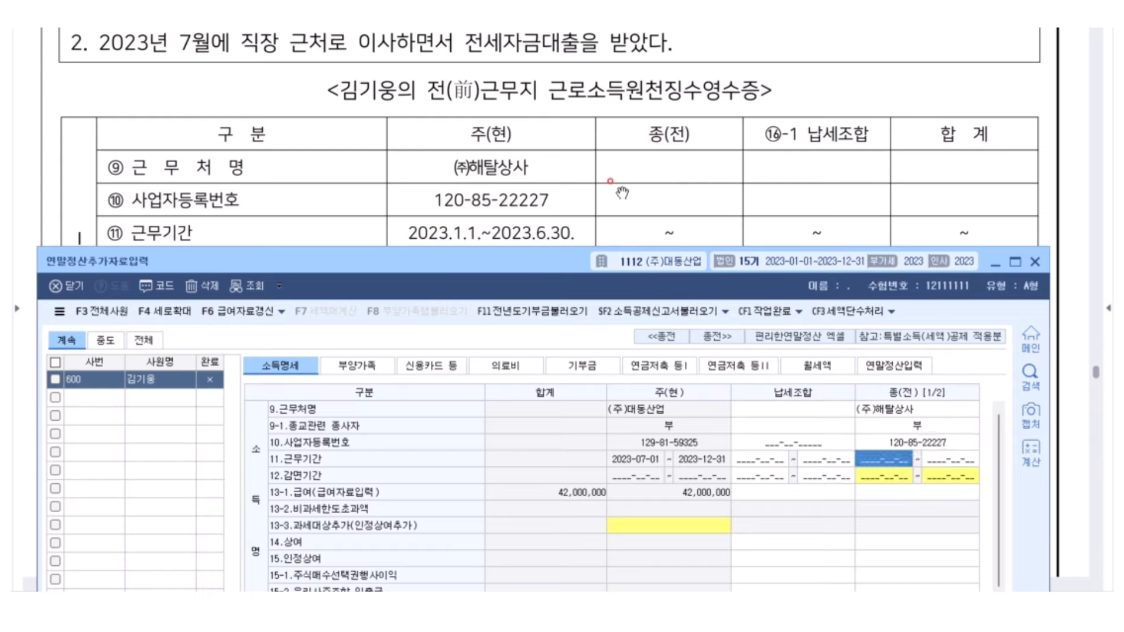
text(2023-01-0)
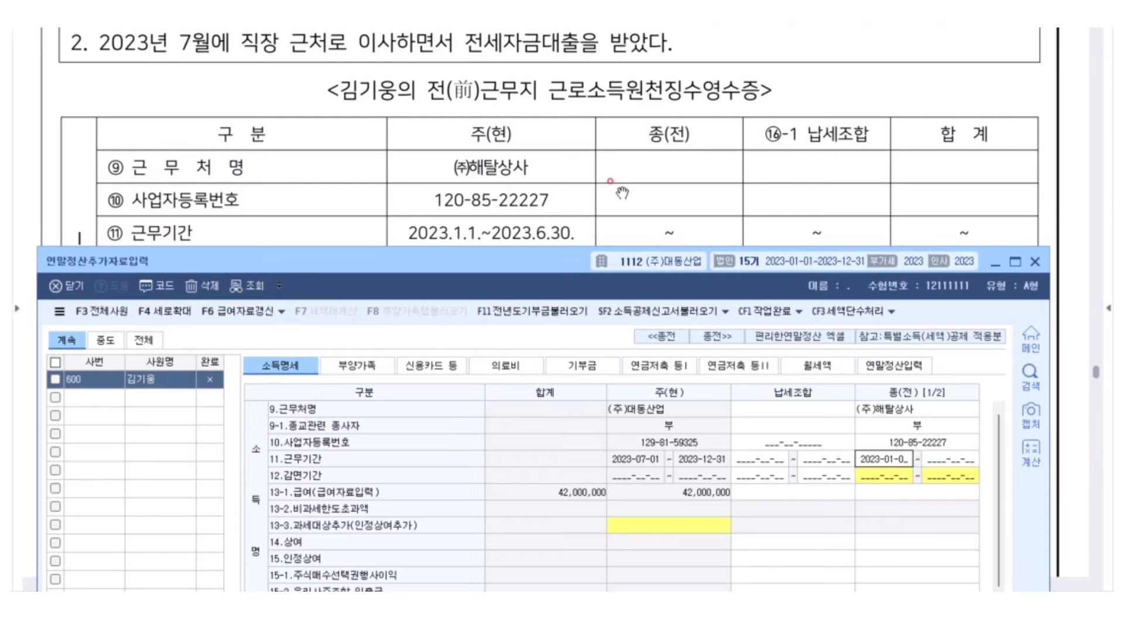
text(1 ~ 2023-)
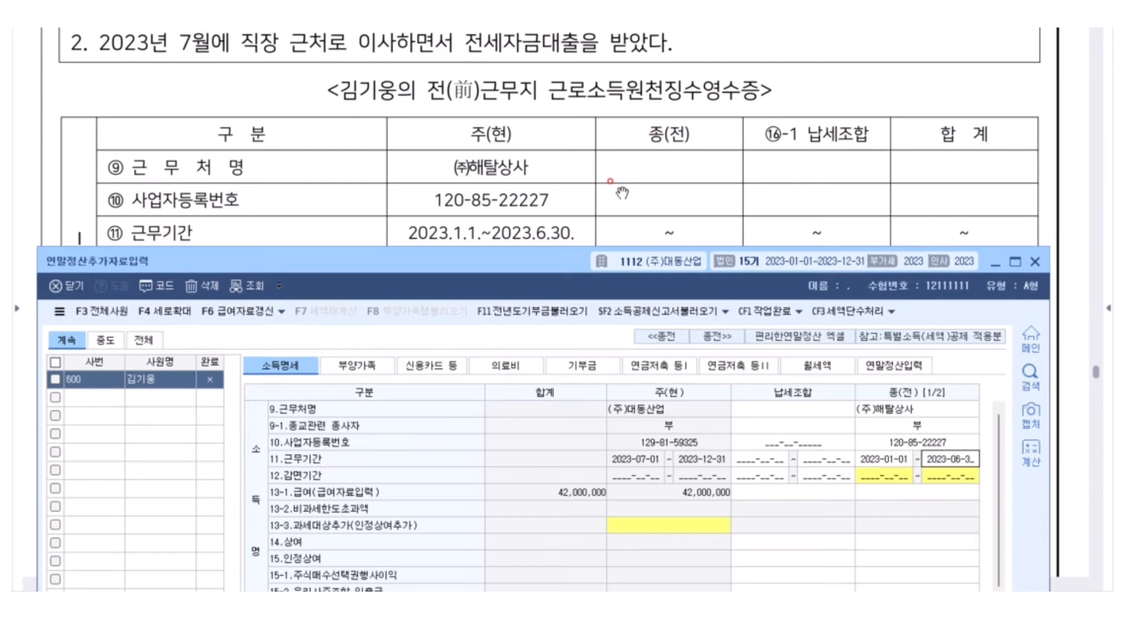
text(06-30)
key(Return)
Enter the previous employer's salary 24,000,000 and bonus 3,000,000
scroll(585, 156, down, 3)
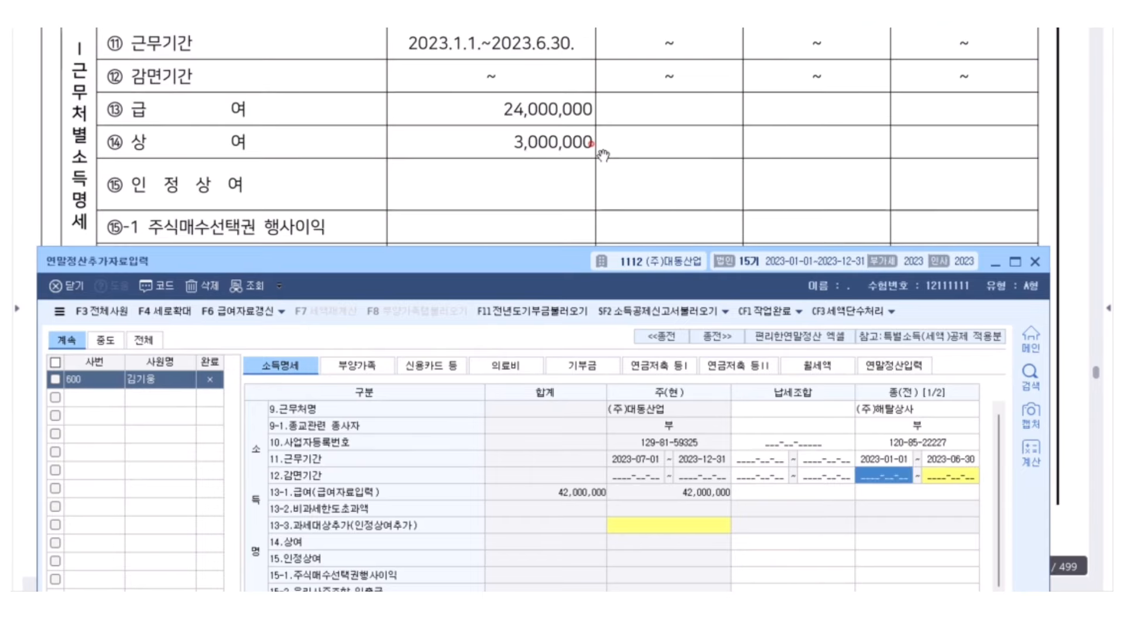
scroll(601, 155, down, 1)
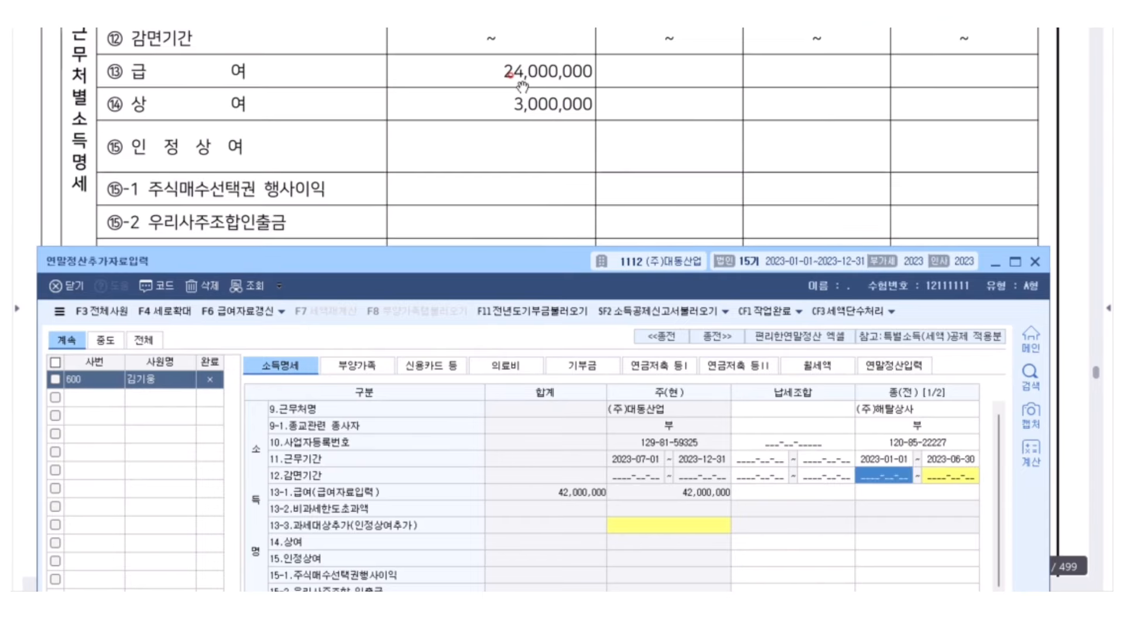
click(909, 495)
text(24000000)
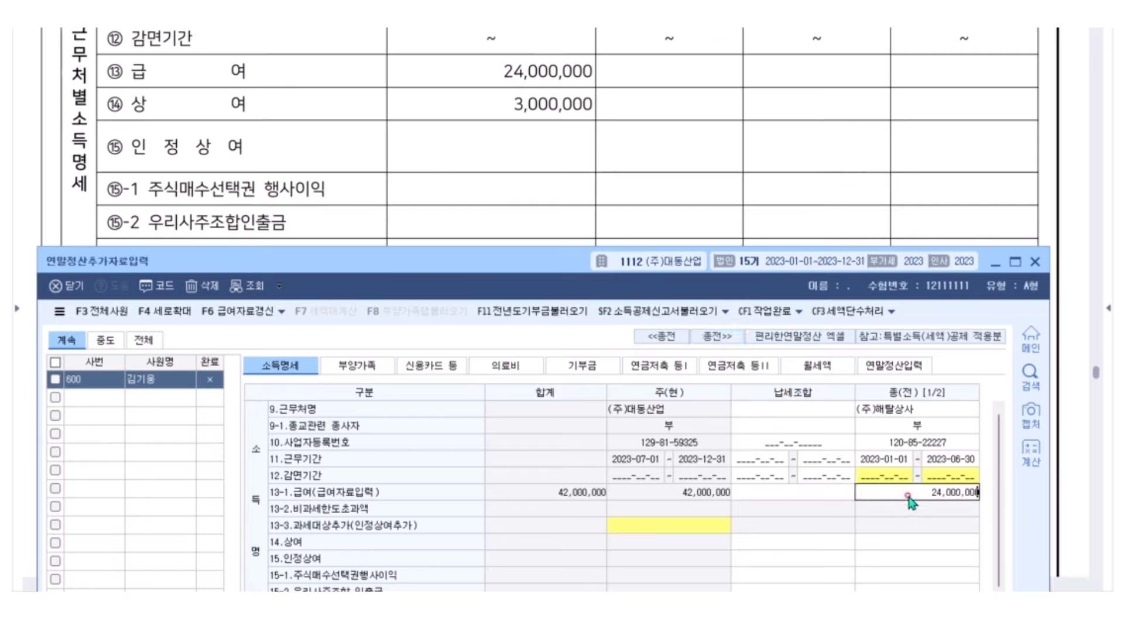
key(Return)
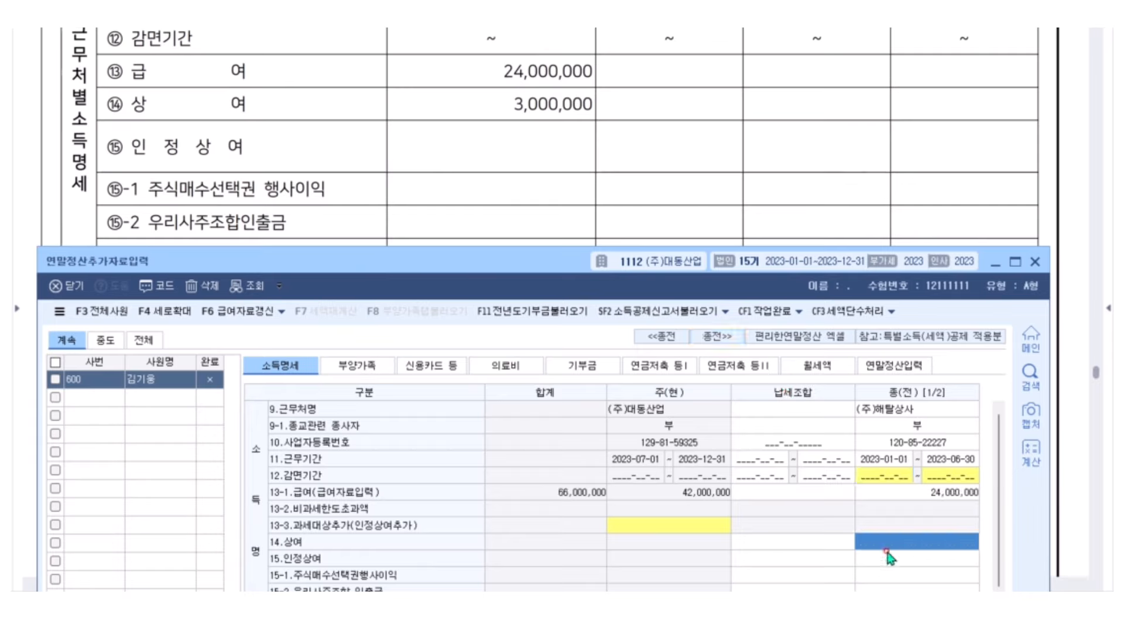
text(3000000)
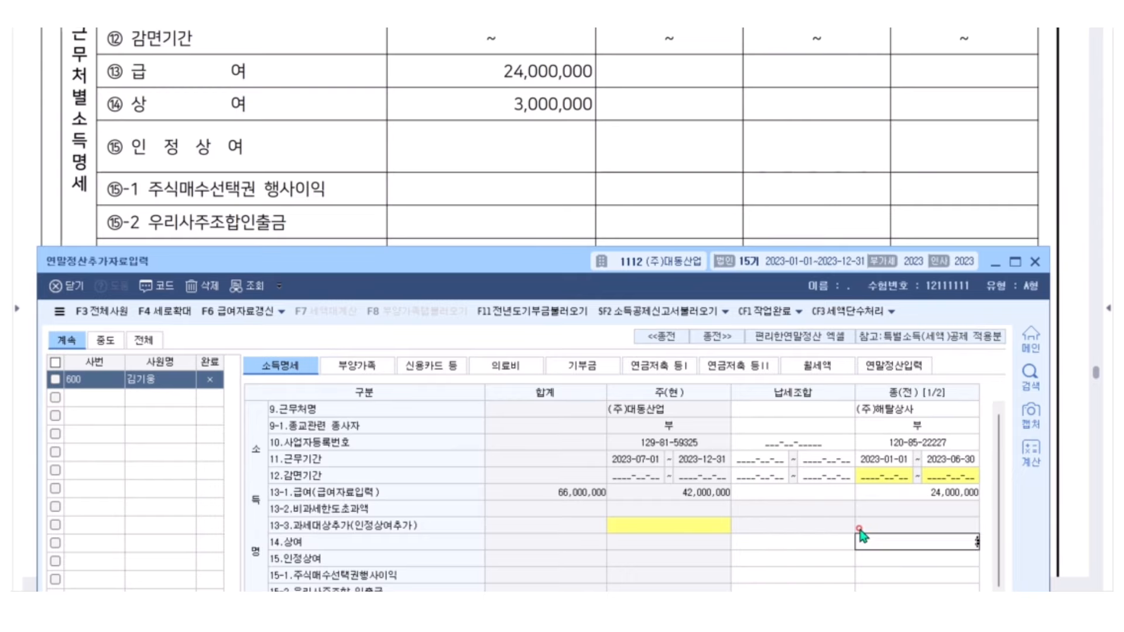
key(Return)
scroll(556, 106, down, 3)
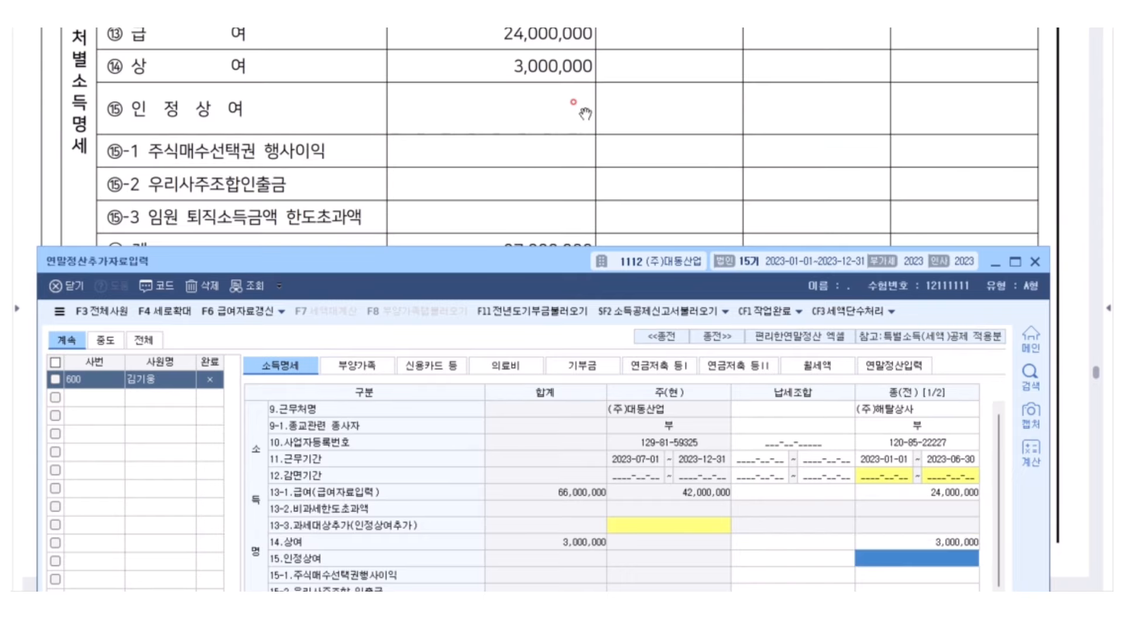
scroll(559, 112, down, 2)
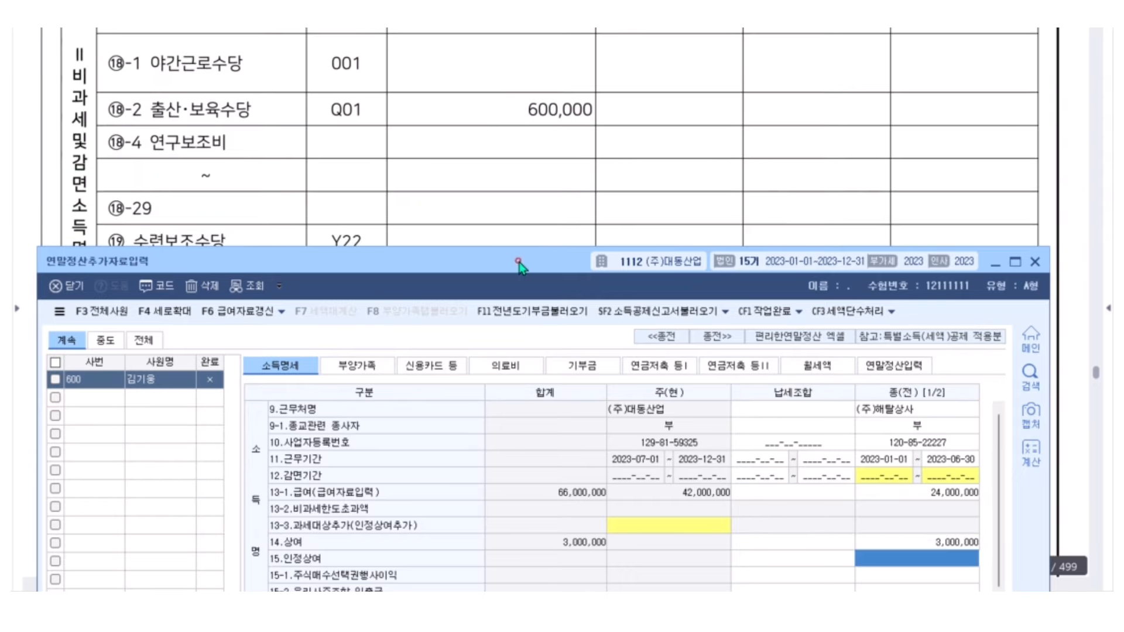
drag(515, 259, 531, 139)
Confirm the previous employer's 600,000 non-taxable childcare allowance
scroll(794, 388, down, 4)
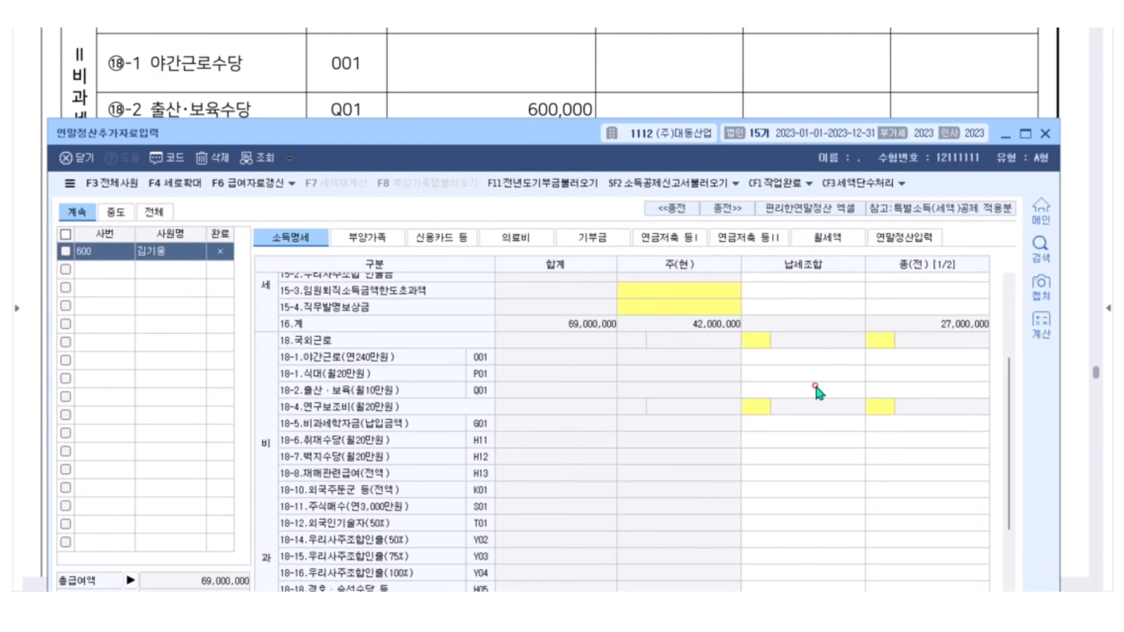
click(900, 379)
click(901, 389)
click(901, 389)
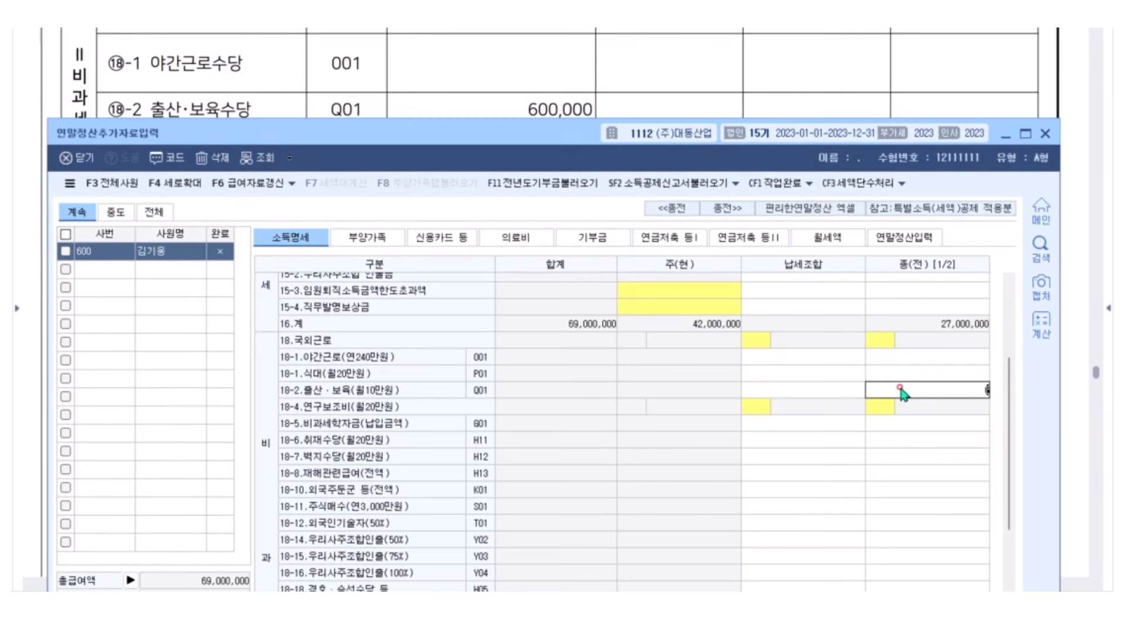
key(Return)
scroll(905, 395, down, 10)
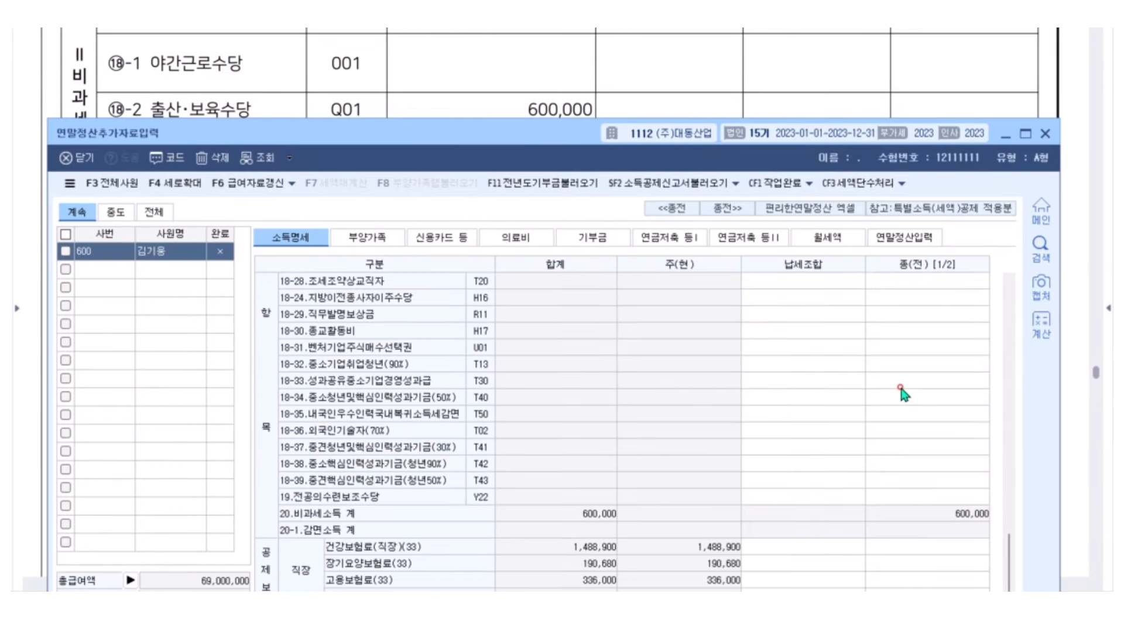
Enter premiums: health 1,388,000, long-term care 189,000, employment 235,600, national pension 1,610,000
click(940, 510)
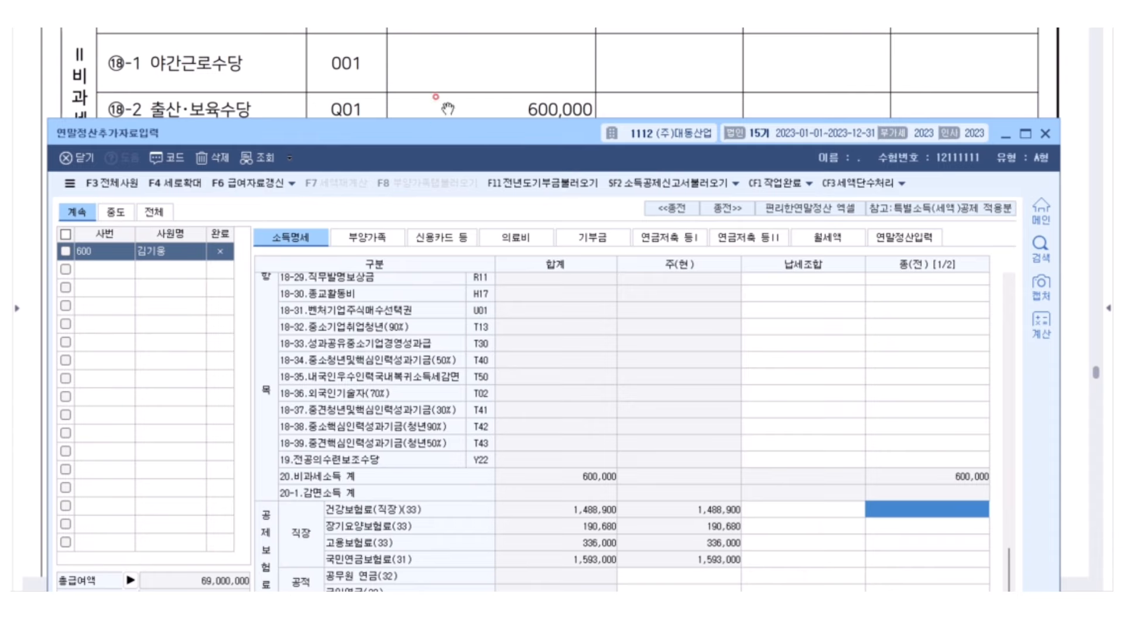
scroll(448, 108, down, 10)
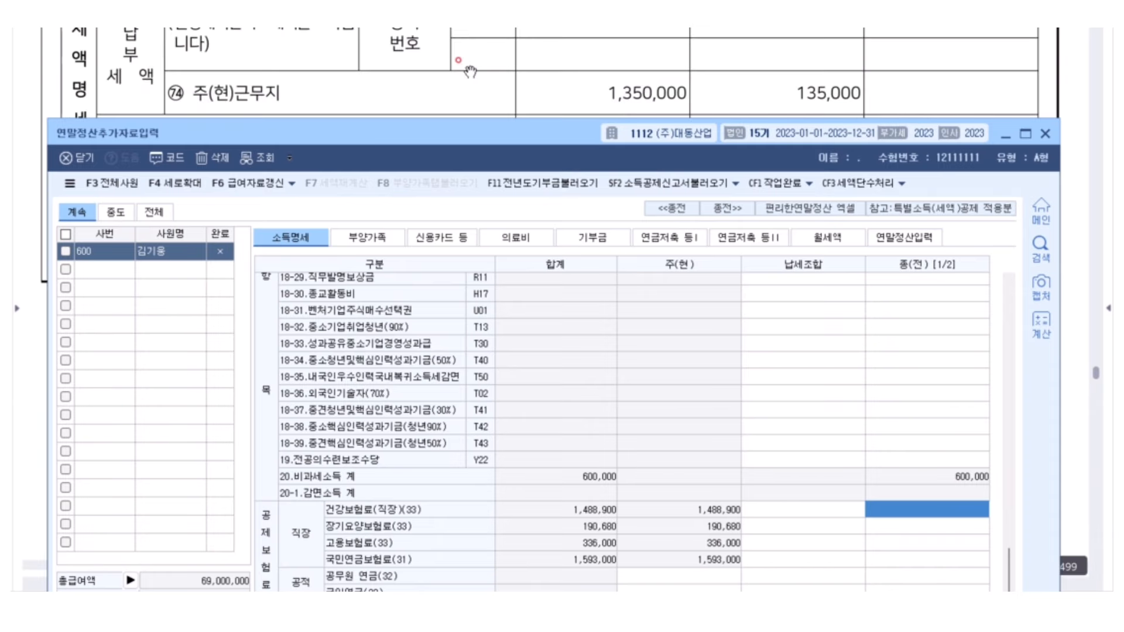
scroll(469, 71, down, 5)
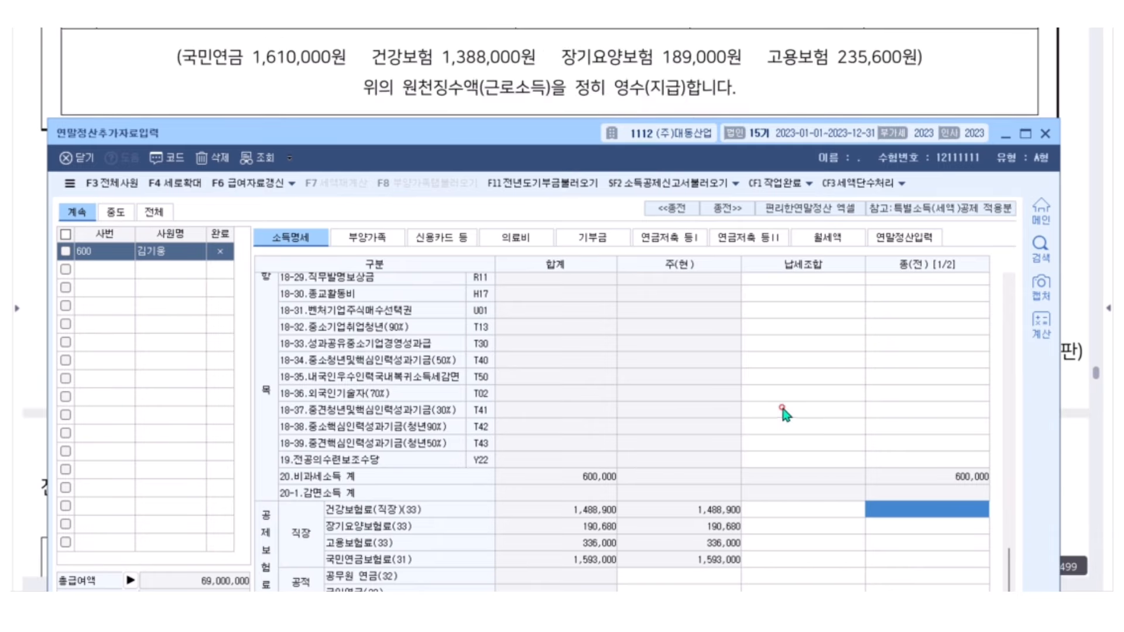
text(1,388,000)
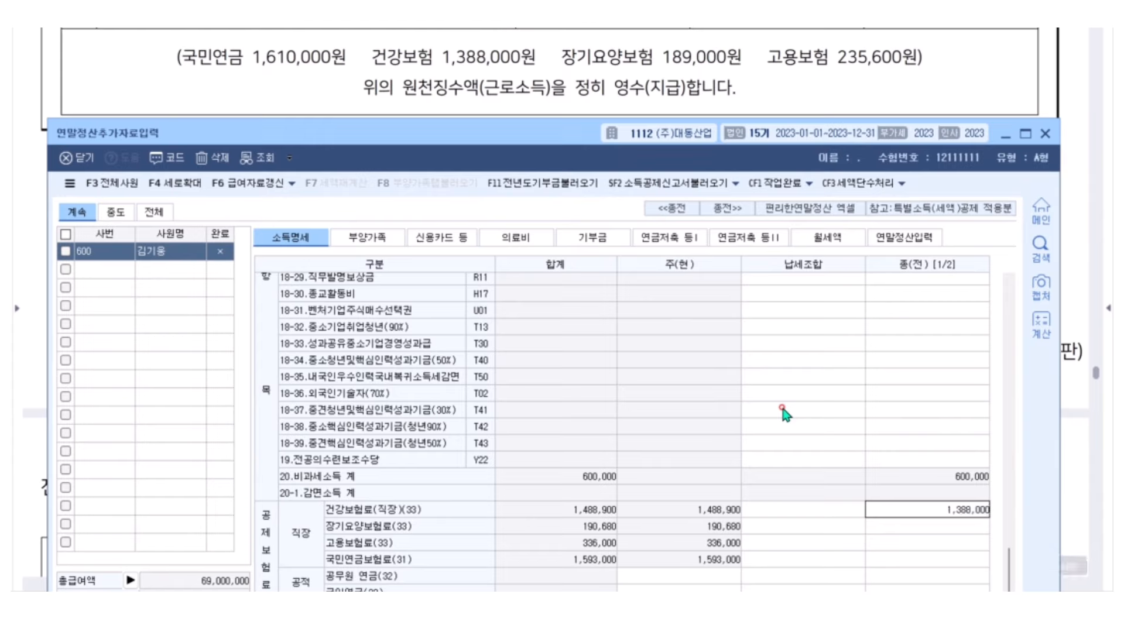
key(Return)
text(189,000)
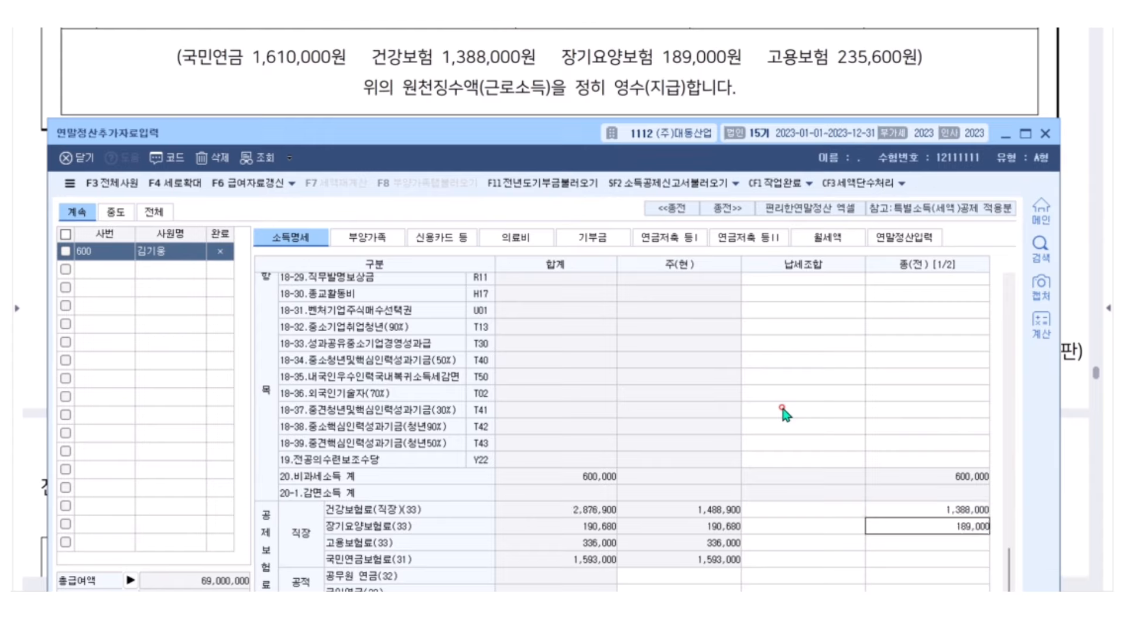
key(Return)
text(23)
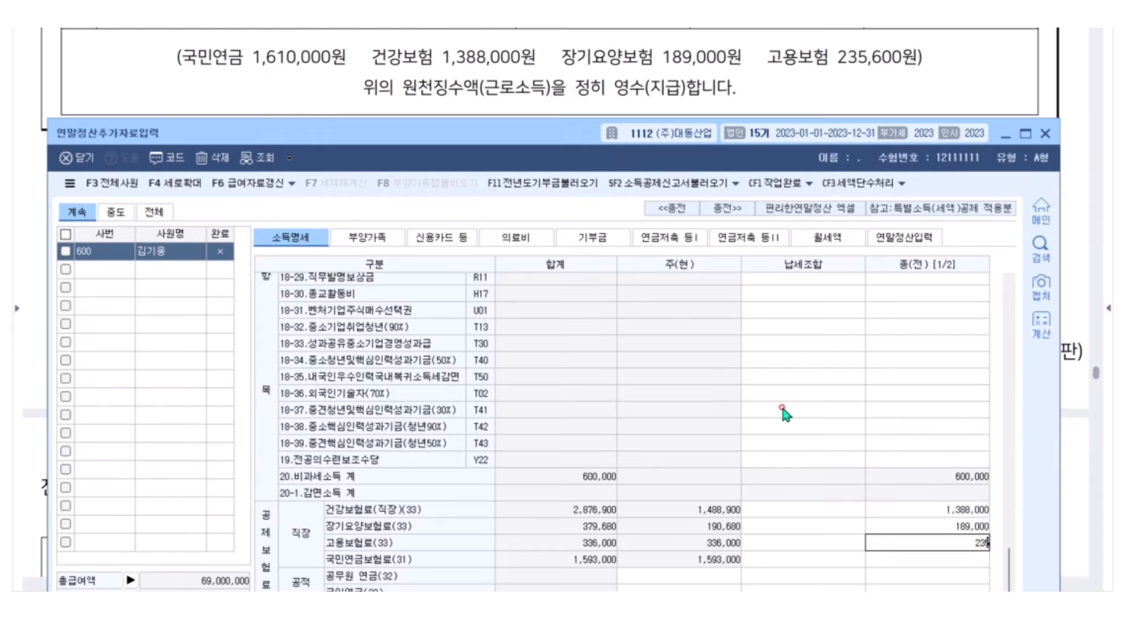
text(5,600)
key(Return)
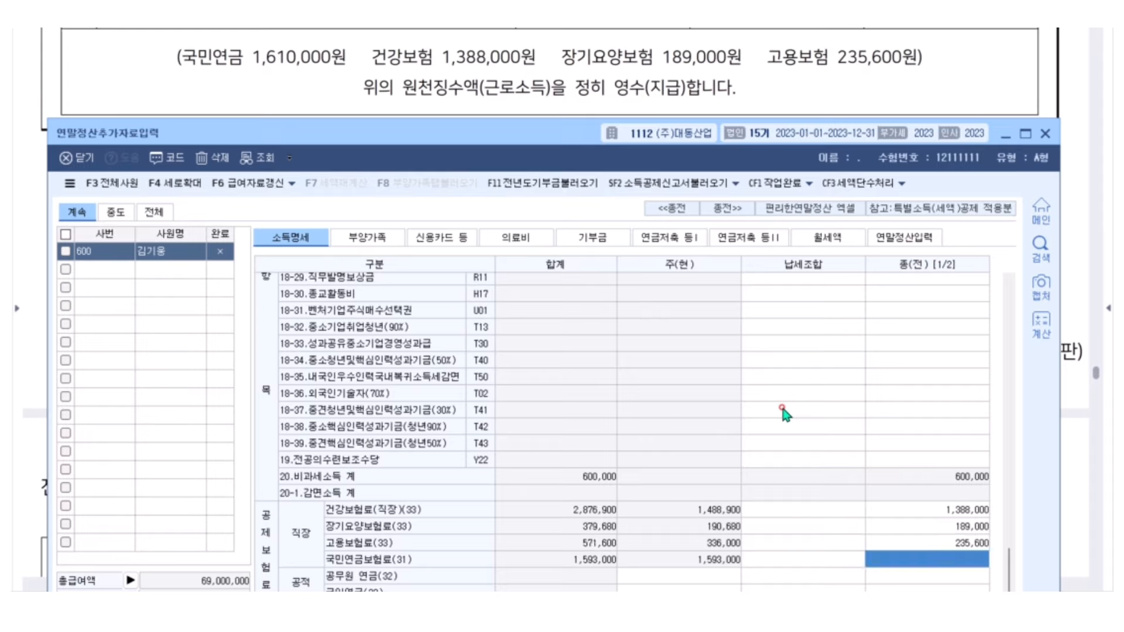
text(1,610,000)
key(Return)
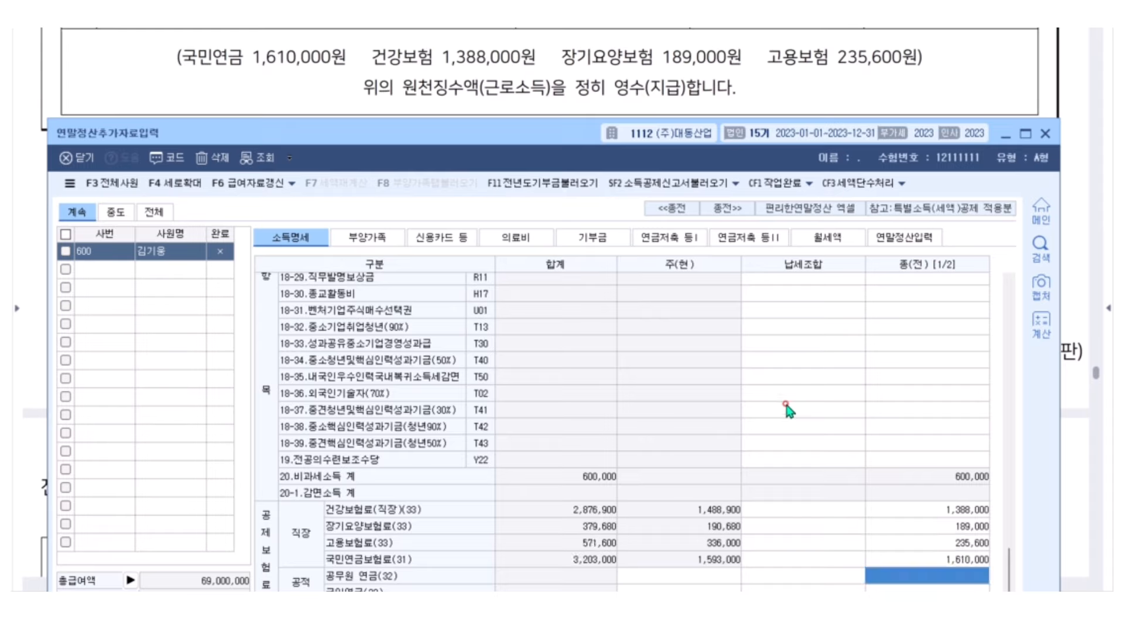
Review the previous employer's national pension and long-term care premium amounts
click(927, 510)
click(930, 528)
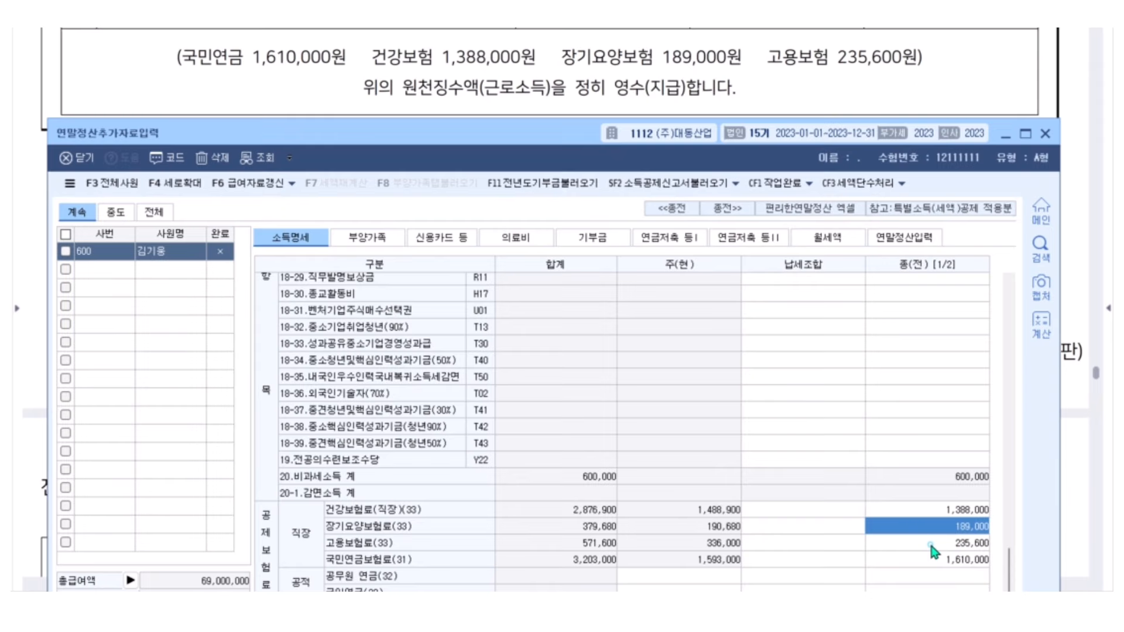
click(931, 542)
click(935, 560)
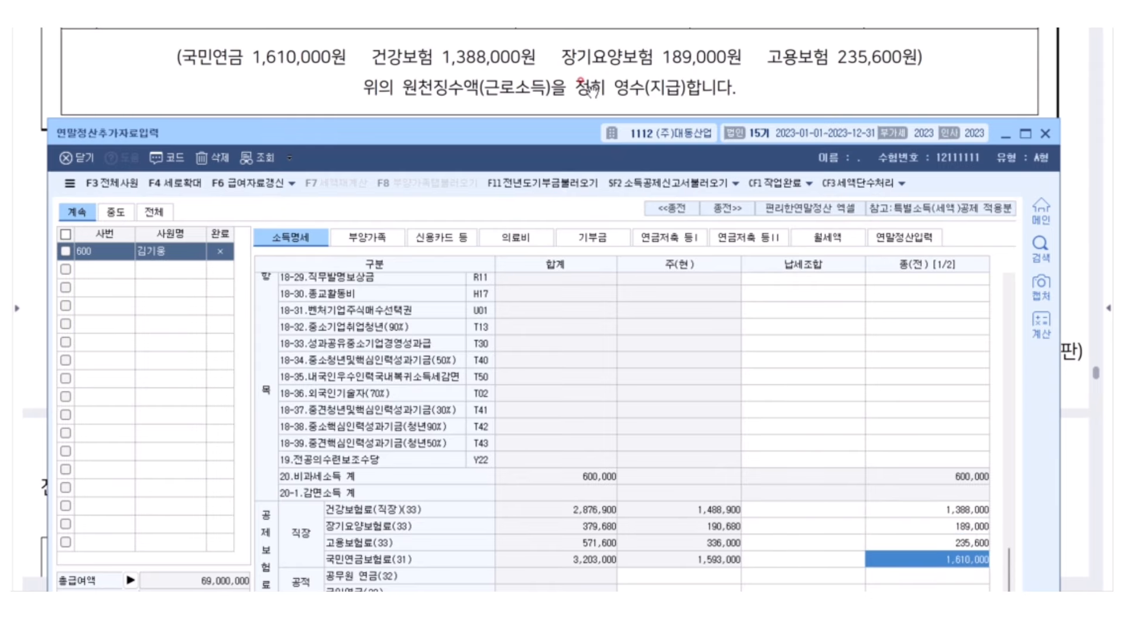
scroll(591, 89, up, 10)
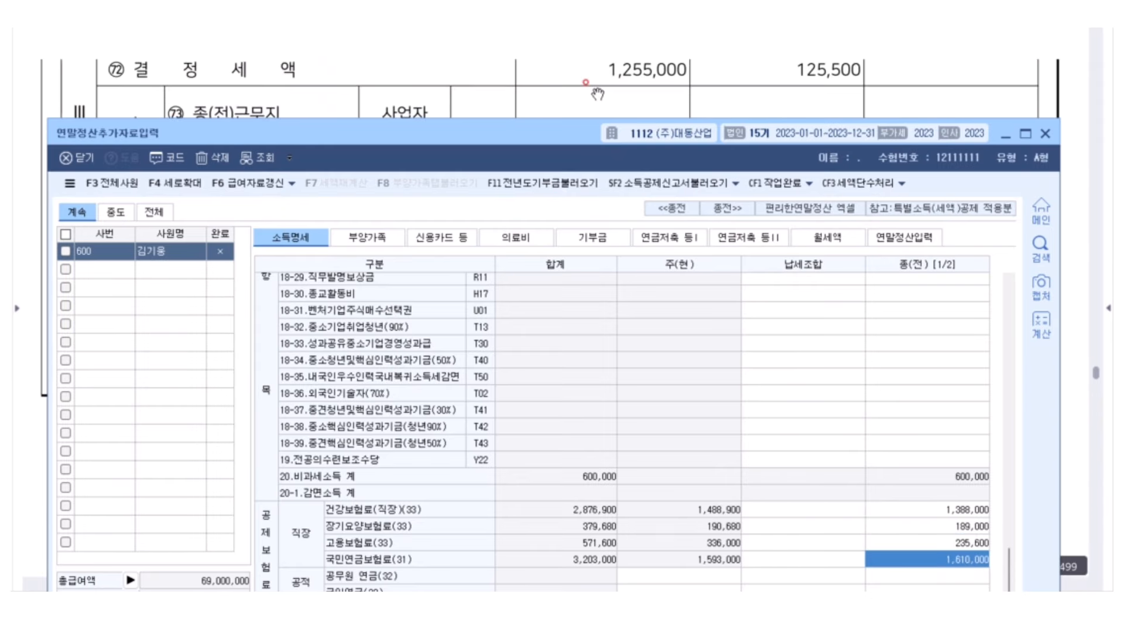
drag(539, 133, 482, 16)
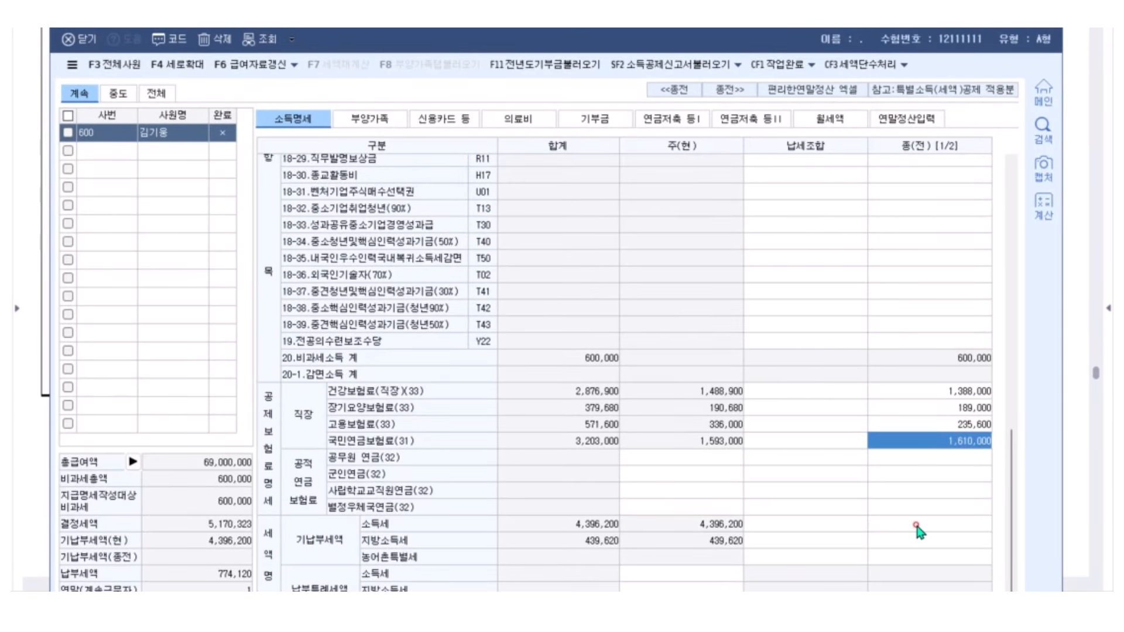
Enter previous-employer prepaid income tax 1,255,000 and local tax 125,500, yielding a -480,870 refund
click(916, 538)
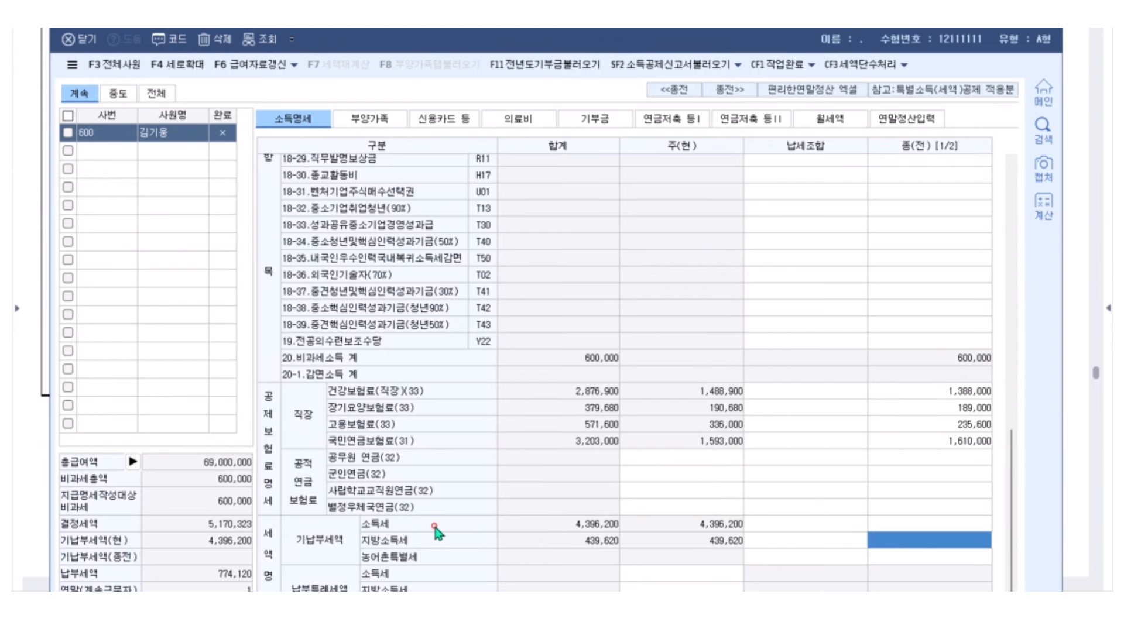
click(915, 524)
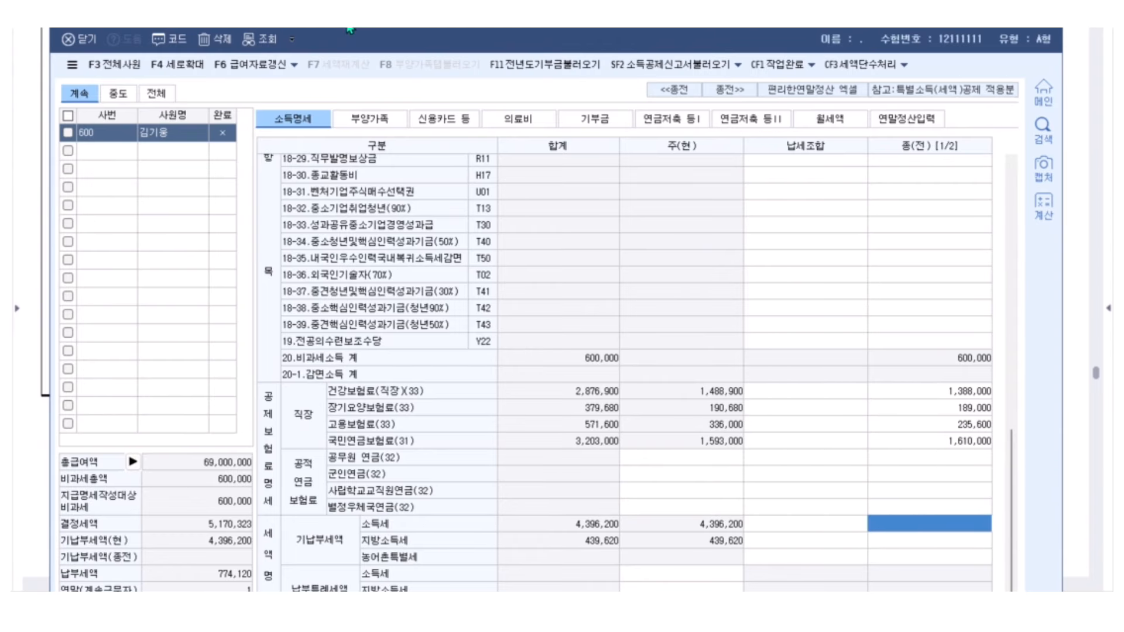
drag(350, 17, 334, 414)
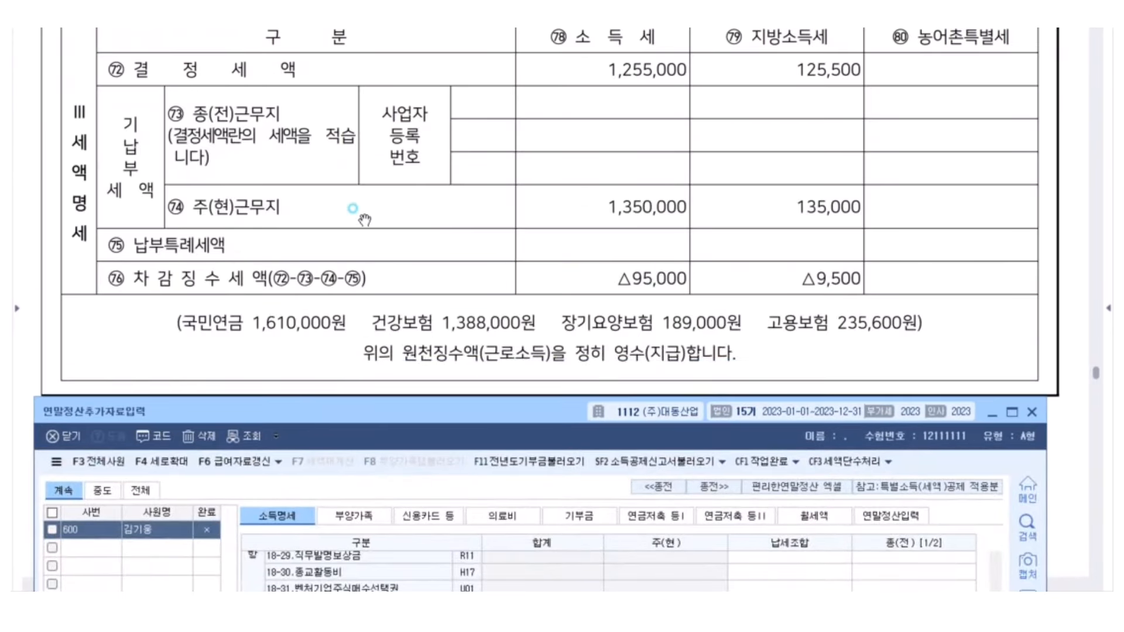
click(210, 218)
drag(504, 419, 522, 11)
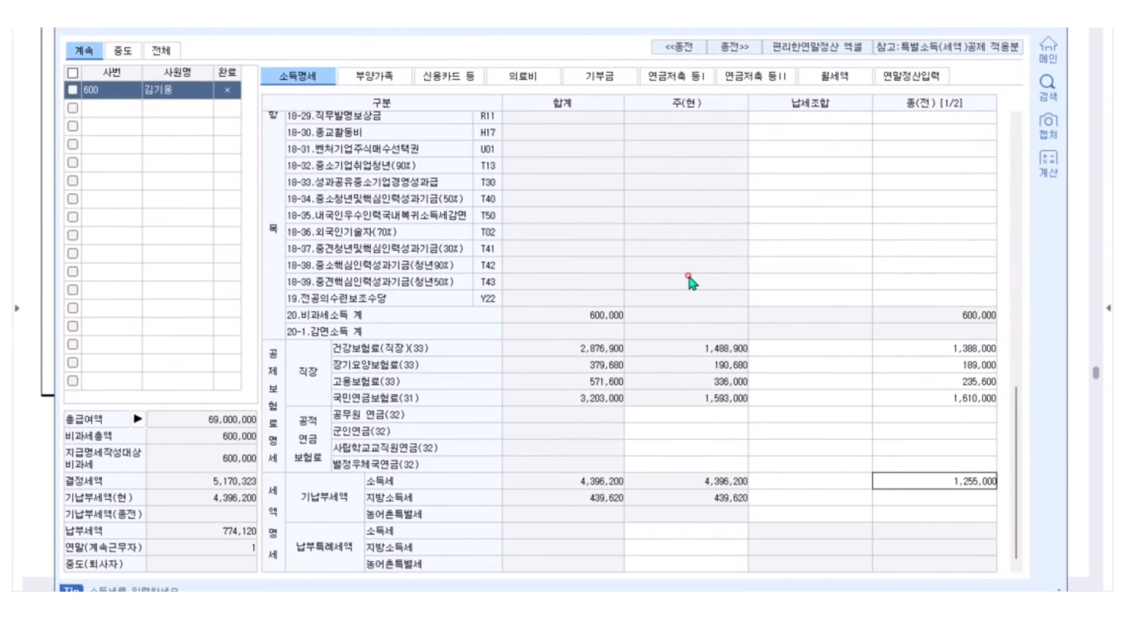
key(Return)
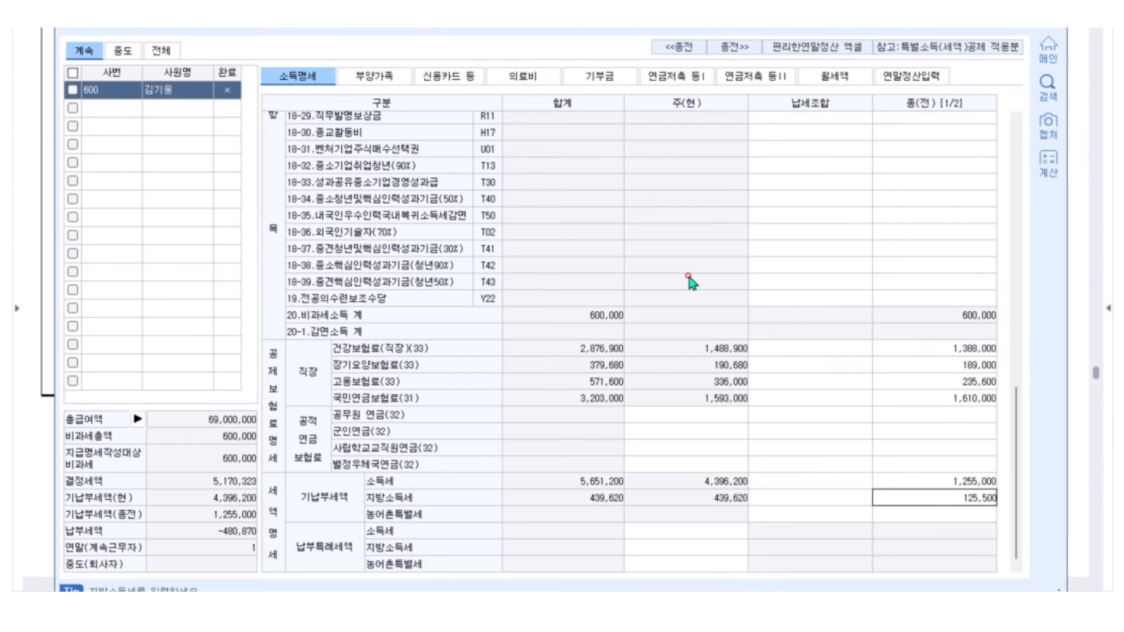
text(125500)
key(Return)
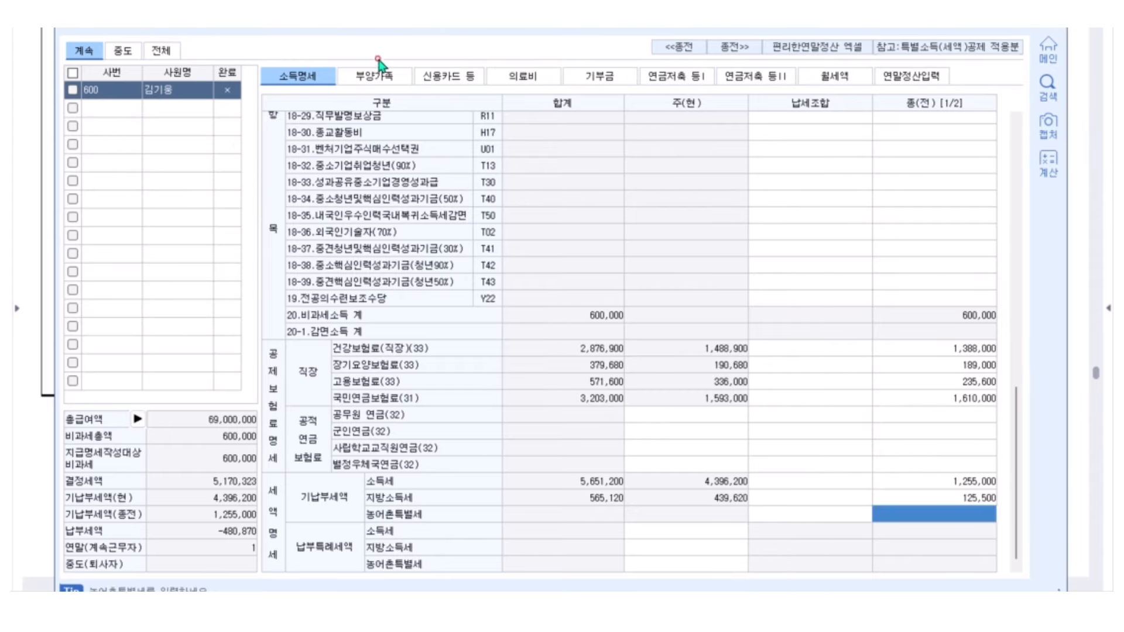
Open the dependents tab, then scroll the textbook PDF to page 317's data table
click(375, 75)
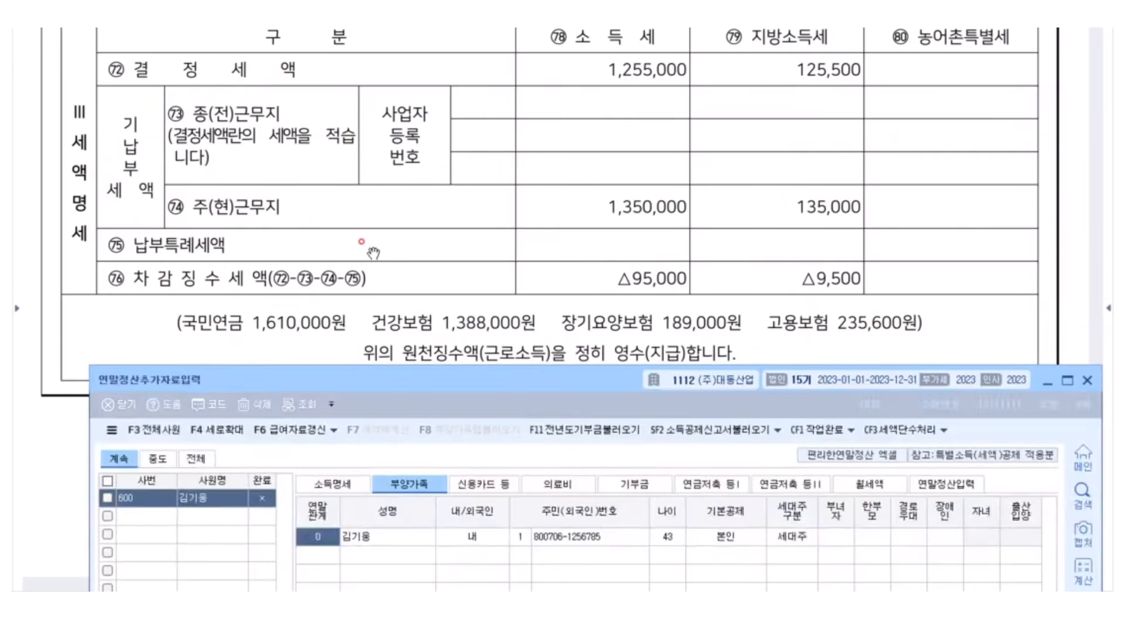
click(373, 253)
scroll(437, 209, down, 10)
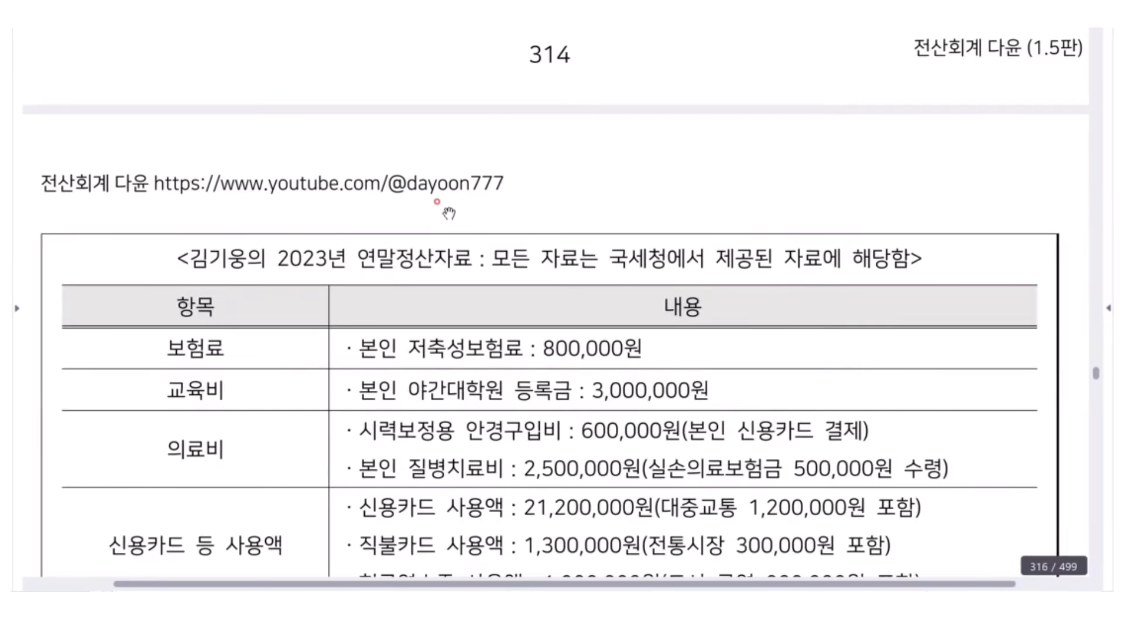
scroll(437, 201, down, 3)
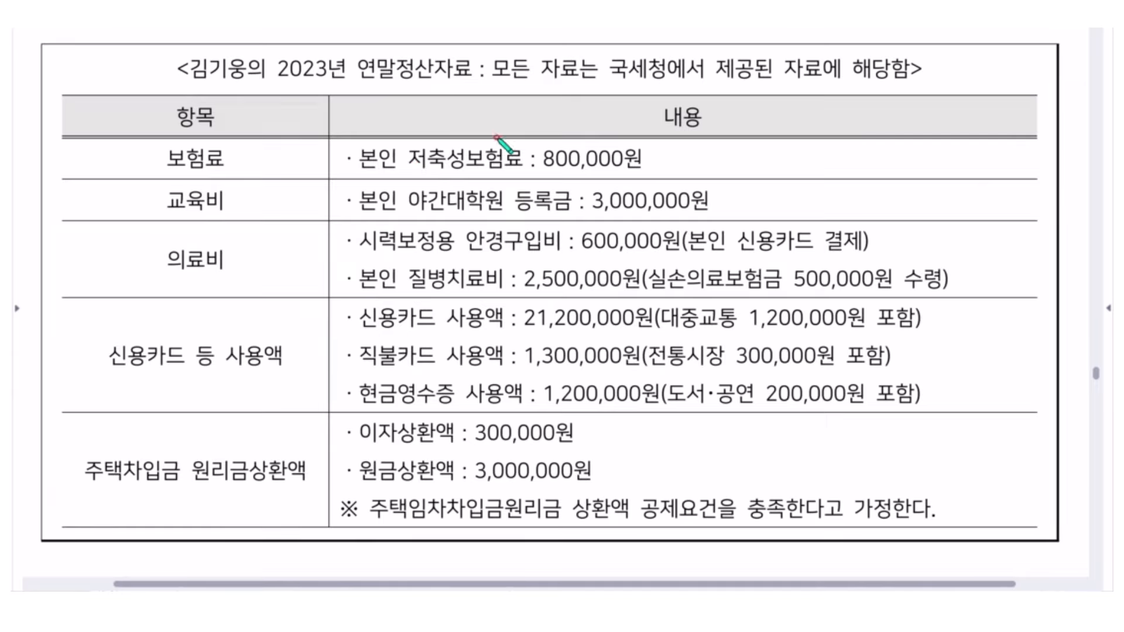
Annotate the table: strike savings insurance and glasses, underline tuition and medical costs, circle 200,000 books
drag(497, 137, 431, 191)
drag(416, 137, 502, 175)
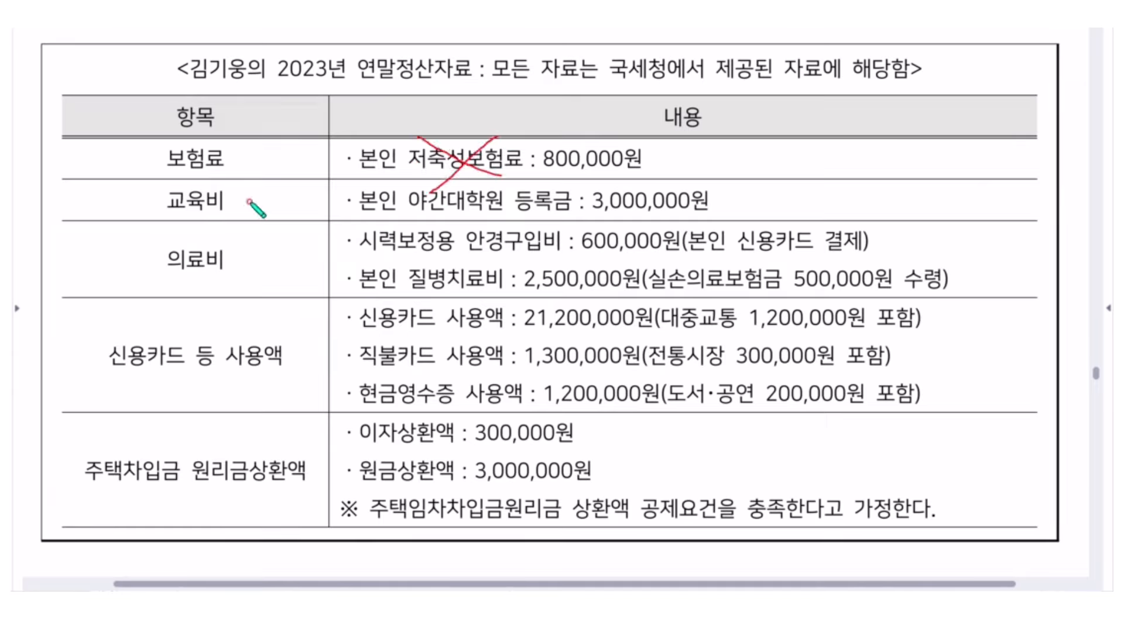
mouse_move(412, 215)
mouse_down()
mouse_move(744, 213)
mouse_move(740, 202)
mouse_move(764, 203)
mouse_up()
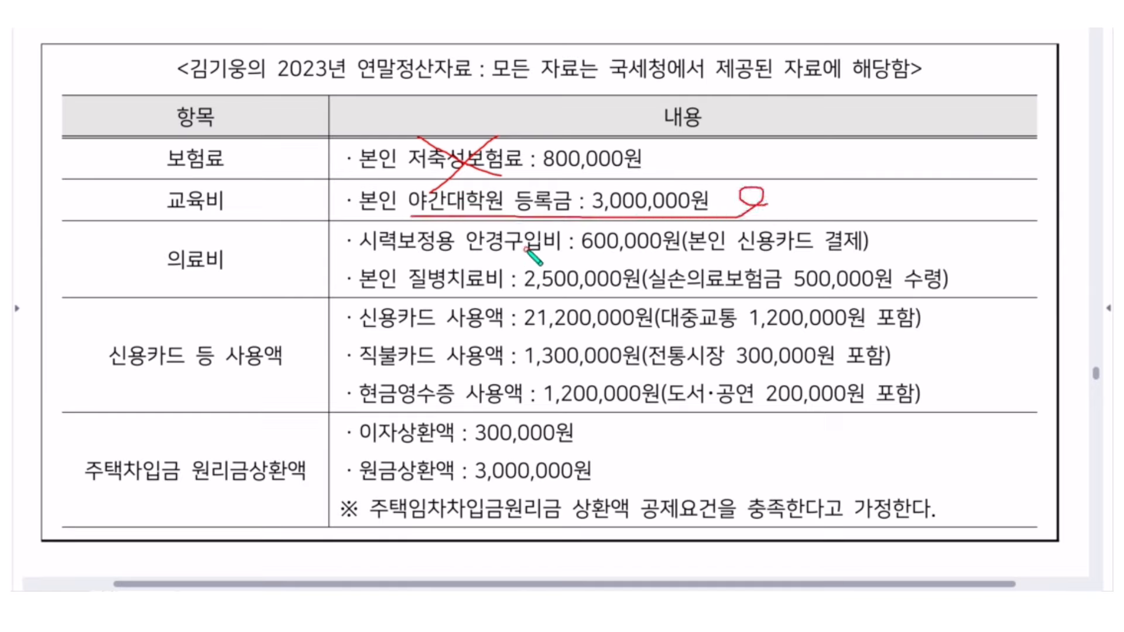
drag(581, 241, 677, 239)
mouse_move(936, 206)
mouse_down()
mouse_move(901, 245)
mouse_move(975, 231)
mouse_move(950, 240)
mouse_up()
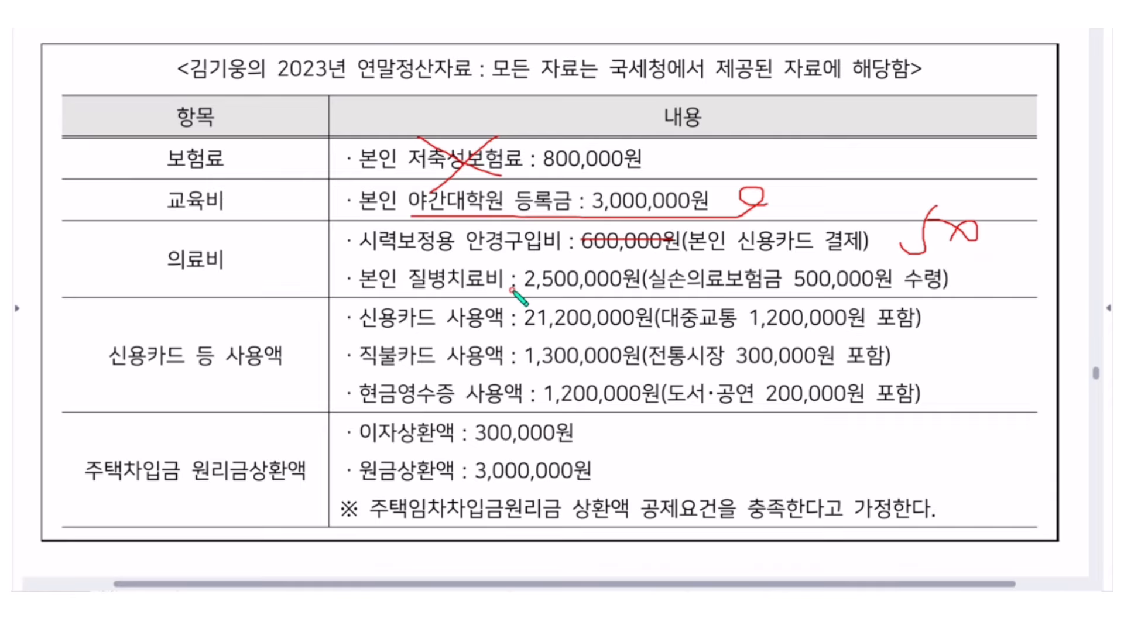
drag(512, 287, 939, 299)
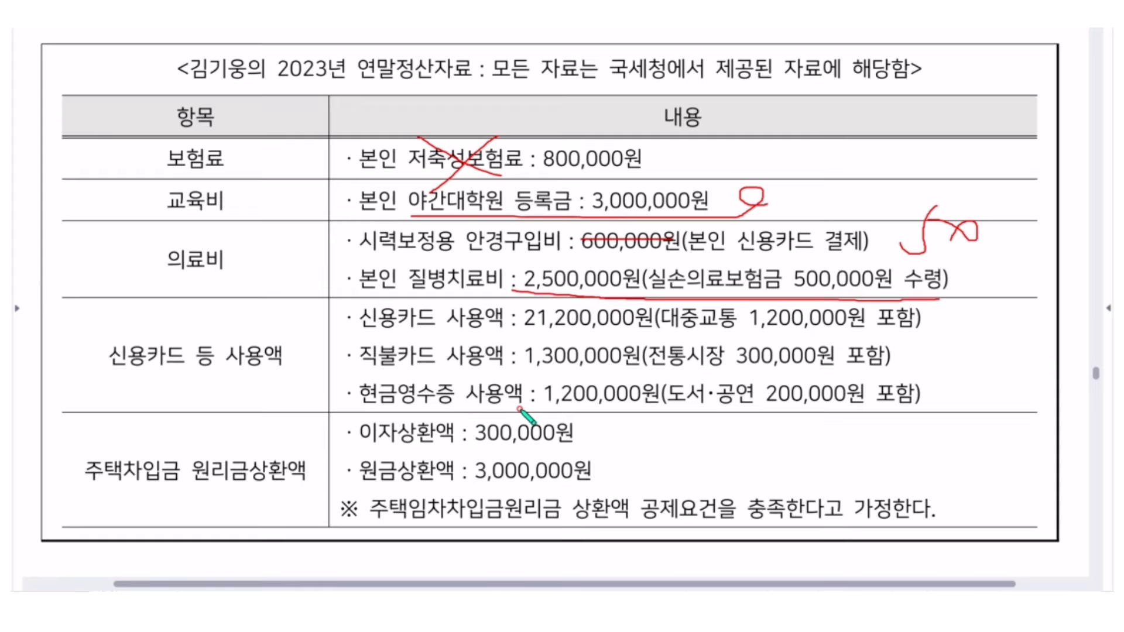
mouse_move(664, 407)
mouse_down()
mouse_move(949, 400)
mouse_move(695, 372)
mouse_move(755, 448)
mouse_move(831, 448)
mouse_move(806, 464)
mouse_up()
mouse_move(862, 437)
mouse_down()
mouse_move(861, 462)
mouse_move(896, 462)
mouse_up()
drag(896, 462, 942, 445)
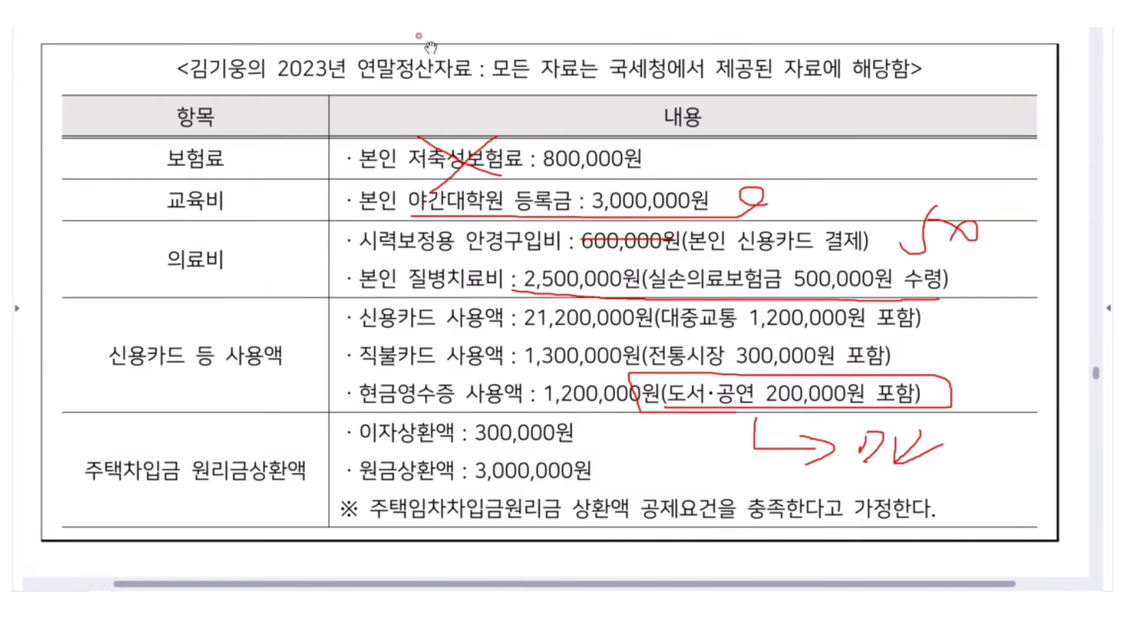
click(568, 587)
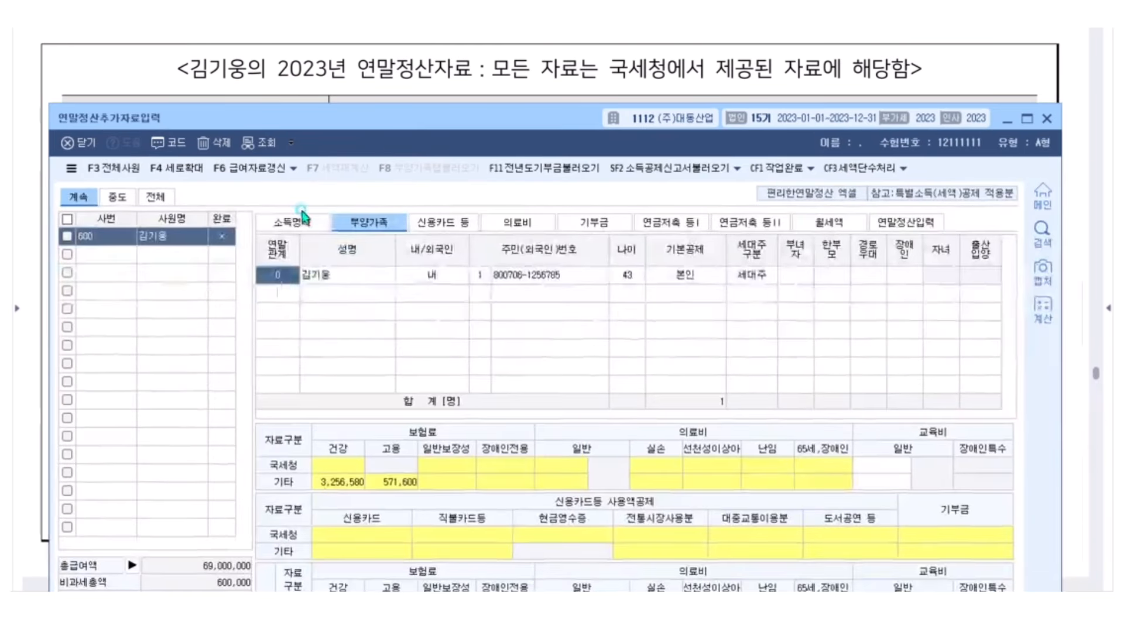
In 소득명세, highlight the 주(현) and 종(전) columns and the 69,000,000 total, then clear the ink
click(299, 221)
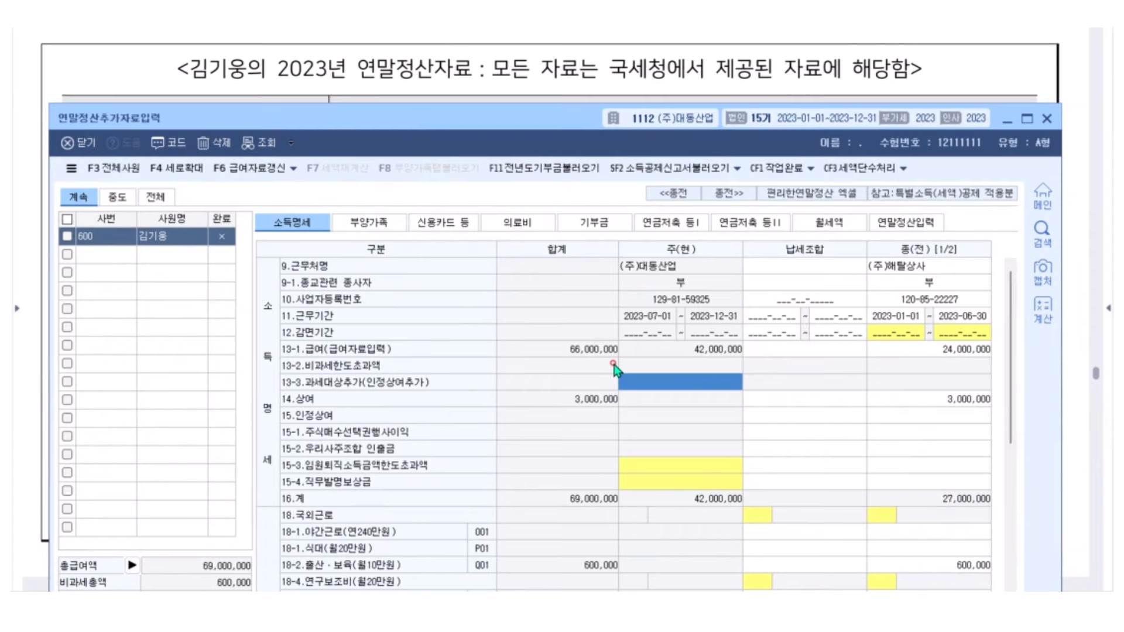
mouse_move(729, 258)
mouse_down()
mouse_move(703, 259)
mouse_move(706, 231)
mouse_move(736, 261)
mouse_up()
mouse_move(955, 258)
mouse_down()
mouse_move(896, 225)
mouse_move(962, 256)
mouse_move(933, 268)
mouse_up()
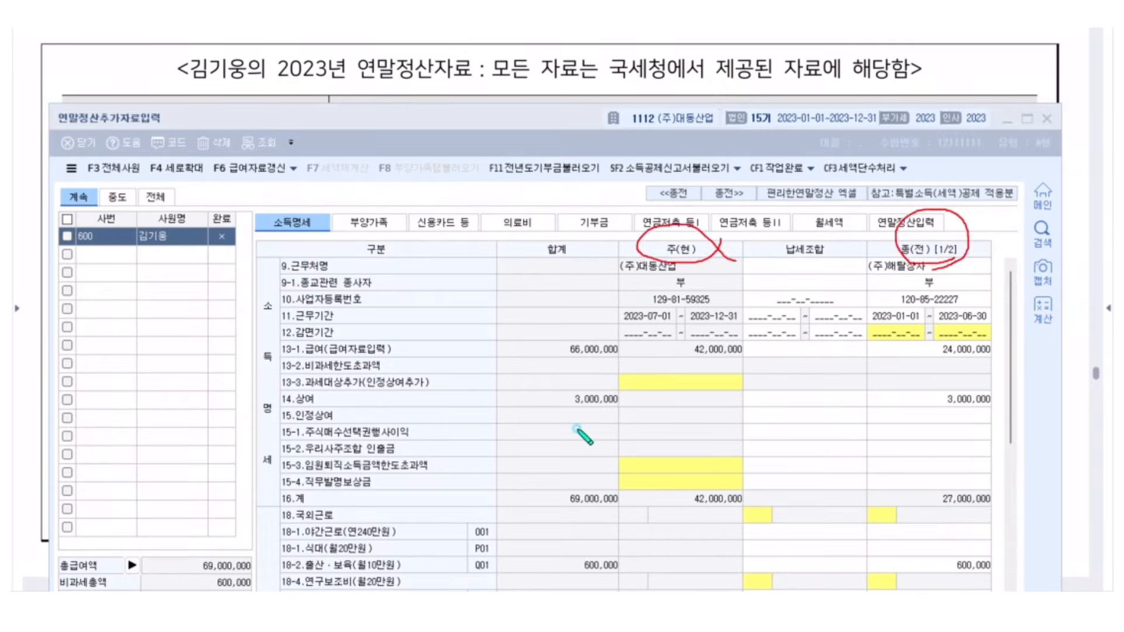
mouse_move(612, 508)
mouse_down()
mouse_move(632, 482)
mouse_move(606, 515)
mouse_move(534, 509)
mouse_move(635, 485)
mouse_move(603, 512)
mouse_up()
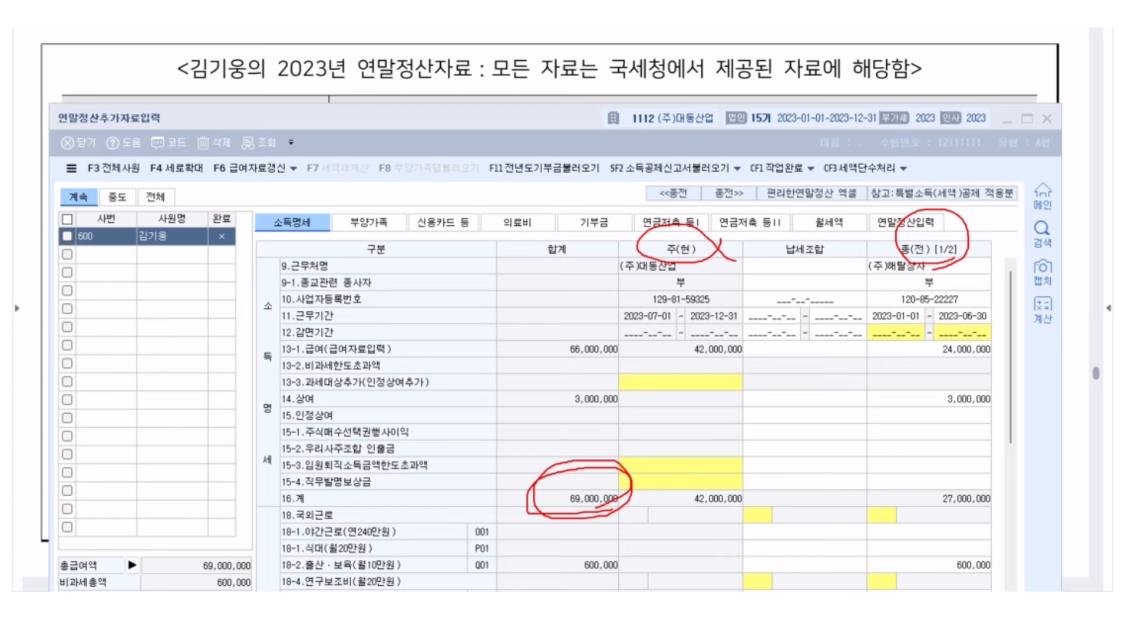
key(e)
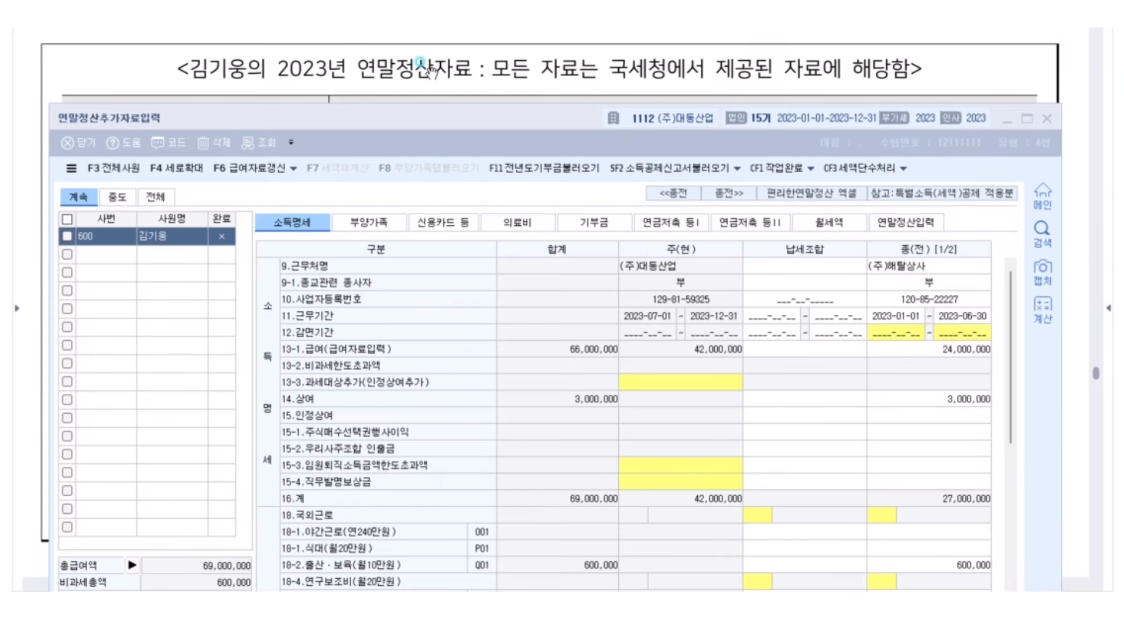
click(432, 72)
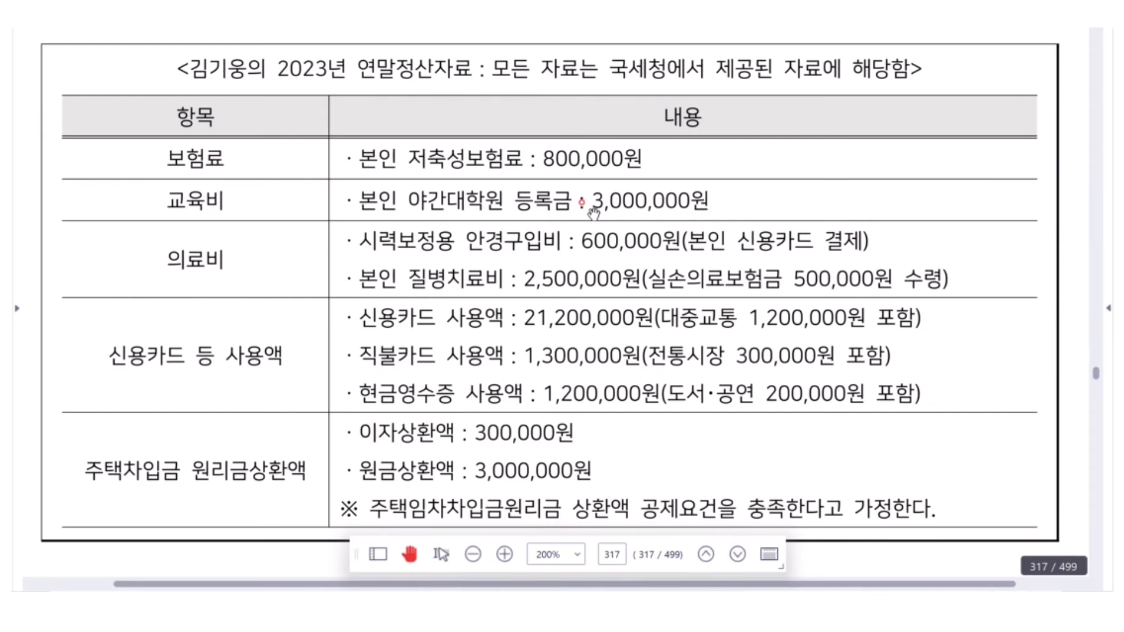
Enter 3,000,000 as the employee's own general education expense (국세청) on the dependents tab
scroll(597, 244, down, 3)
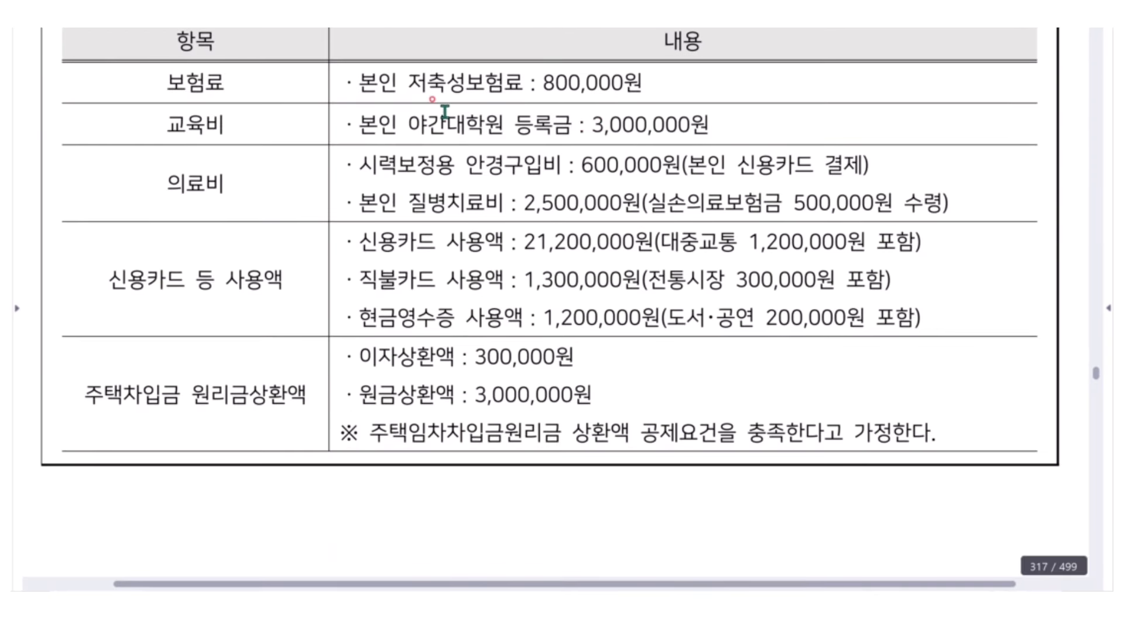
scroll(442, 113, down, 1)
scroll(443, 113, down, 1)
scroll(443, 117, up, 1)
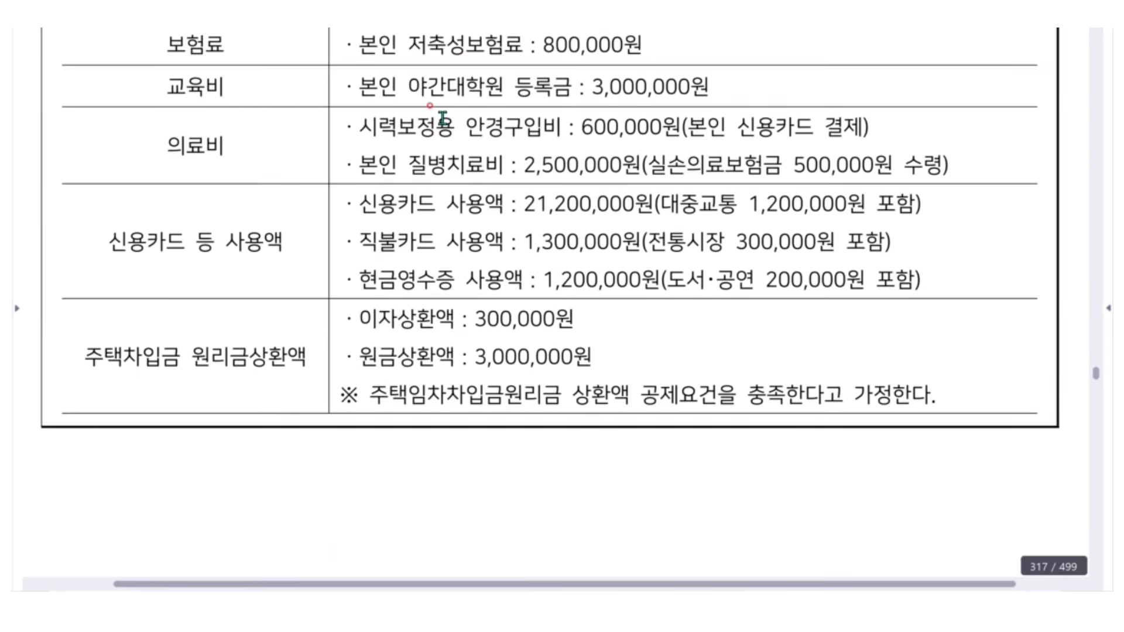
scroll(442, 118, down, 1)
key(alt+Tab)
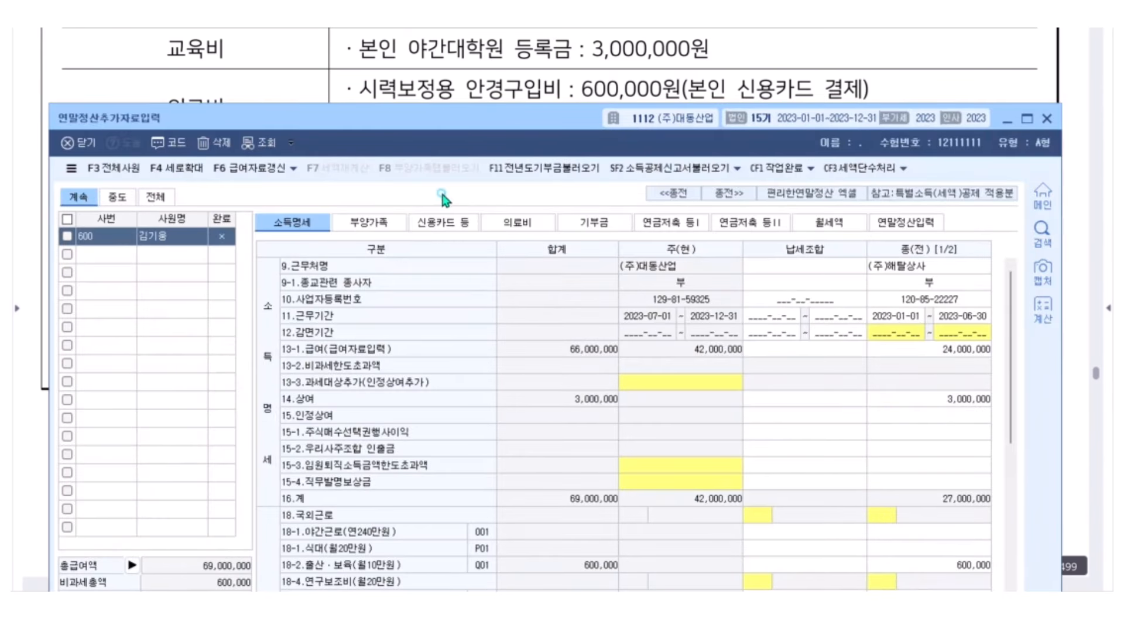
click(365, 223)
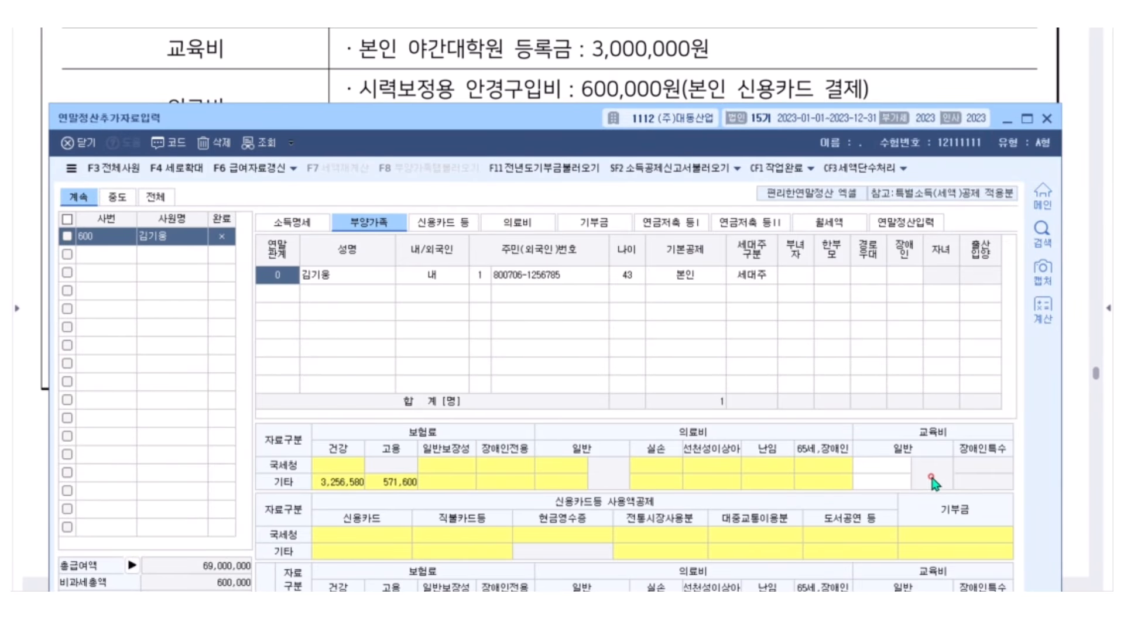
click(881, 466)
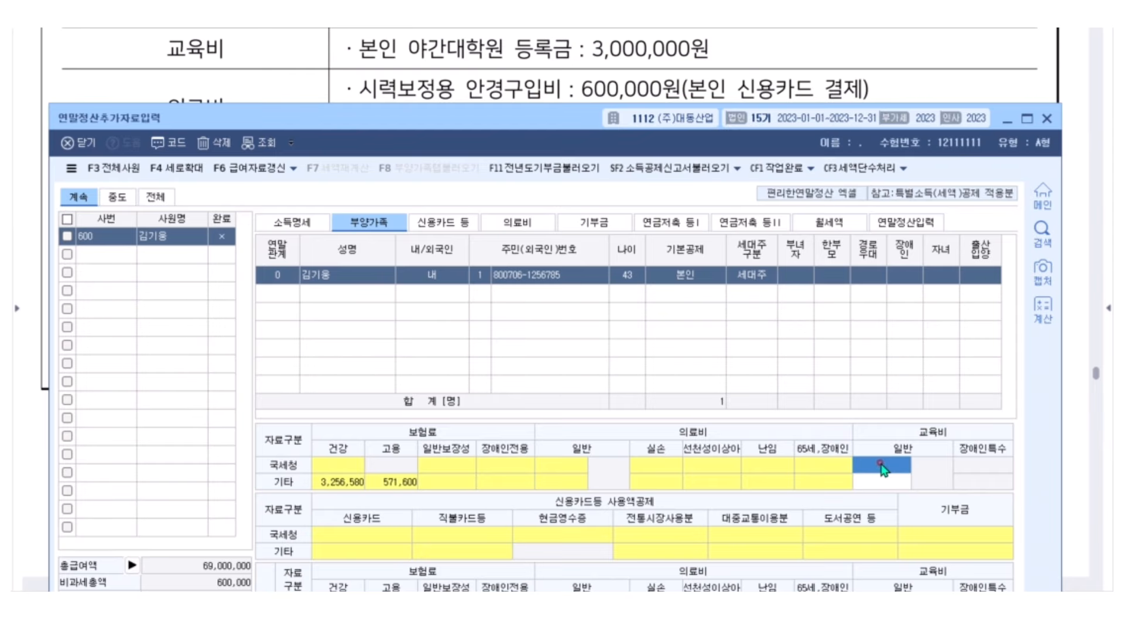
text(3000000)
key(Return)
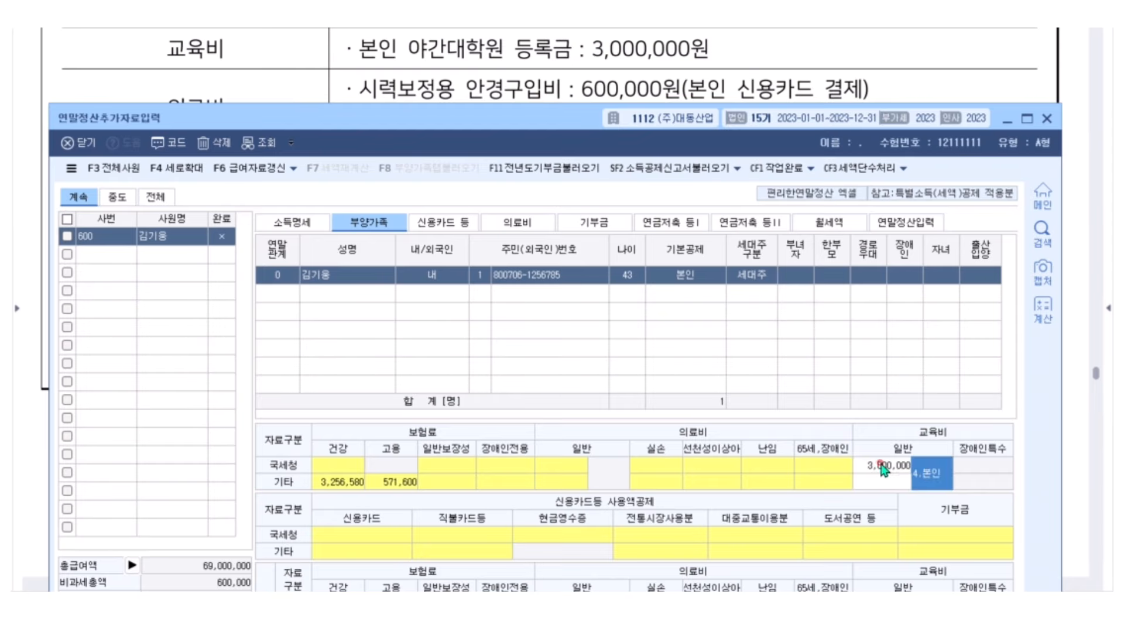
Add a self medical expense row: evidence code 1, one case, 500,000
click(524, 224)
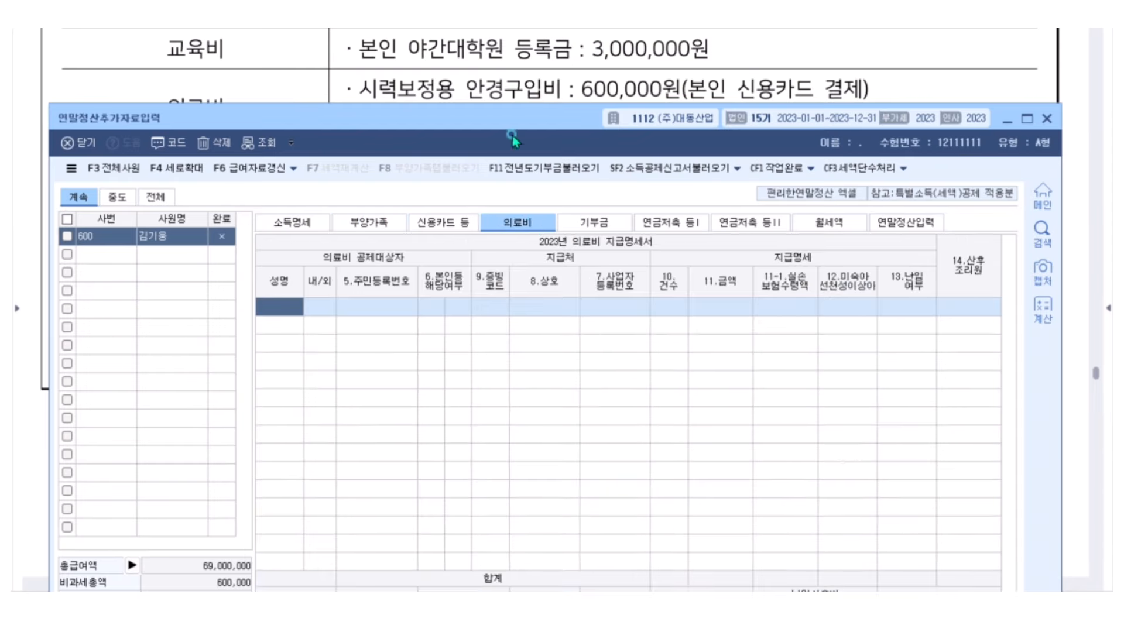
scroll(514, 72, down, 1)
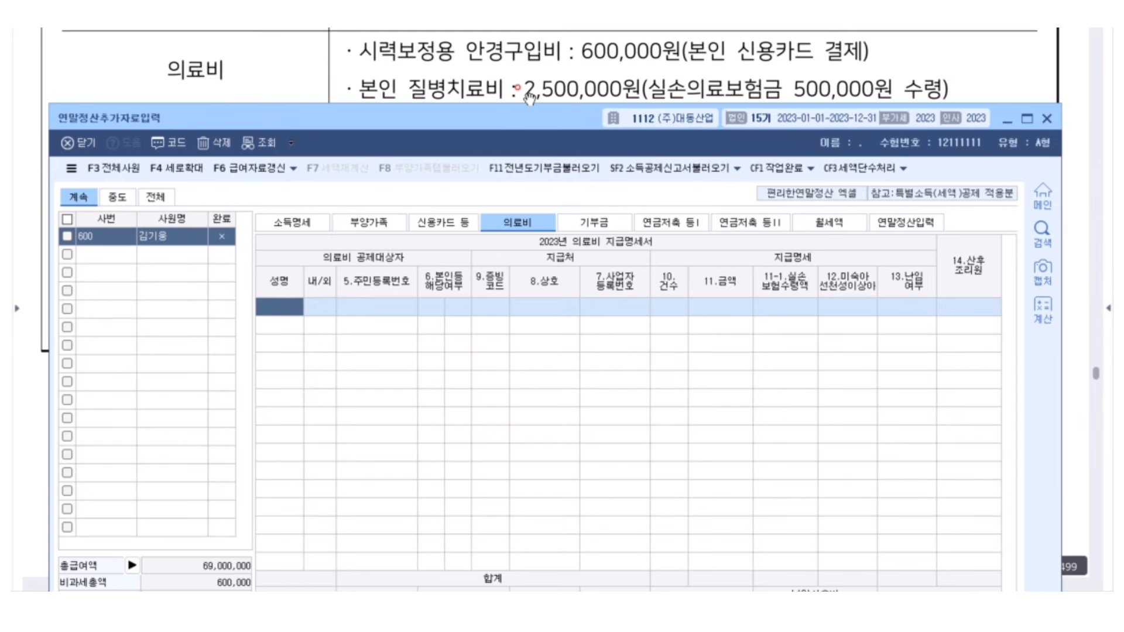
click(311, 298)
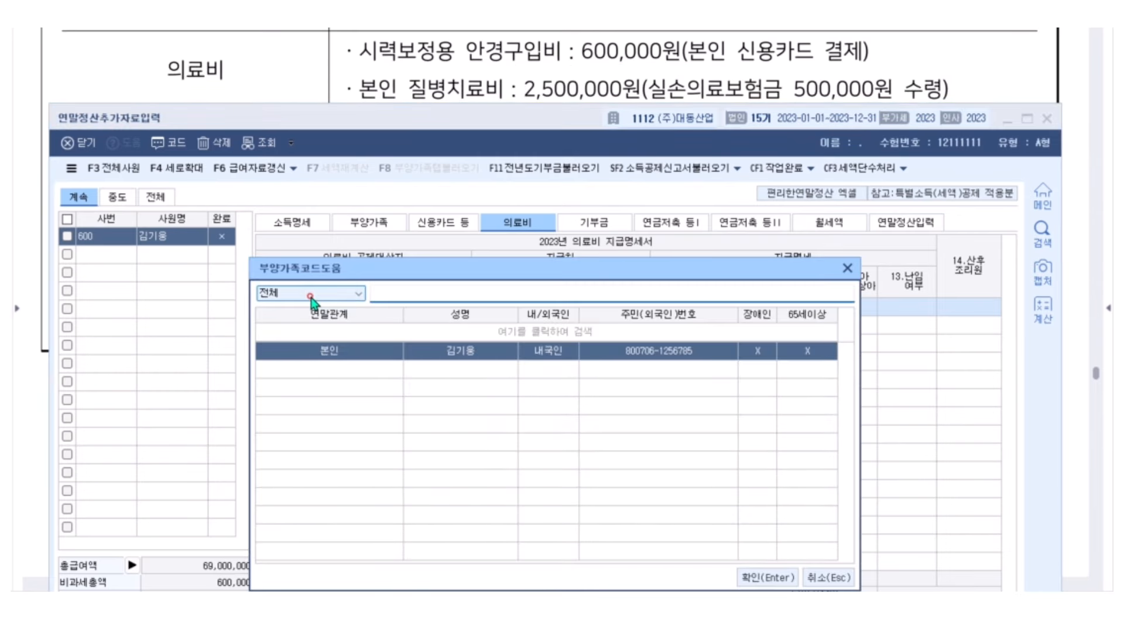
key(Escape)
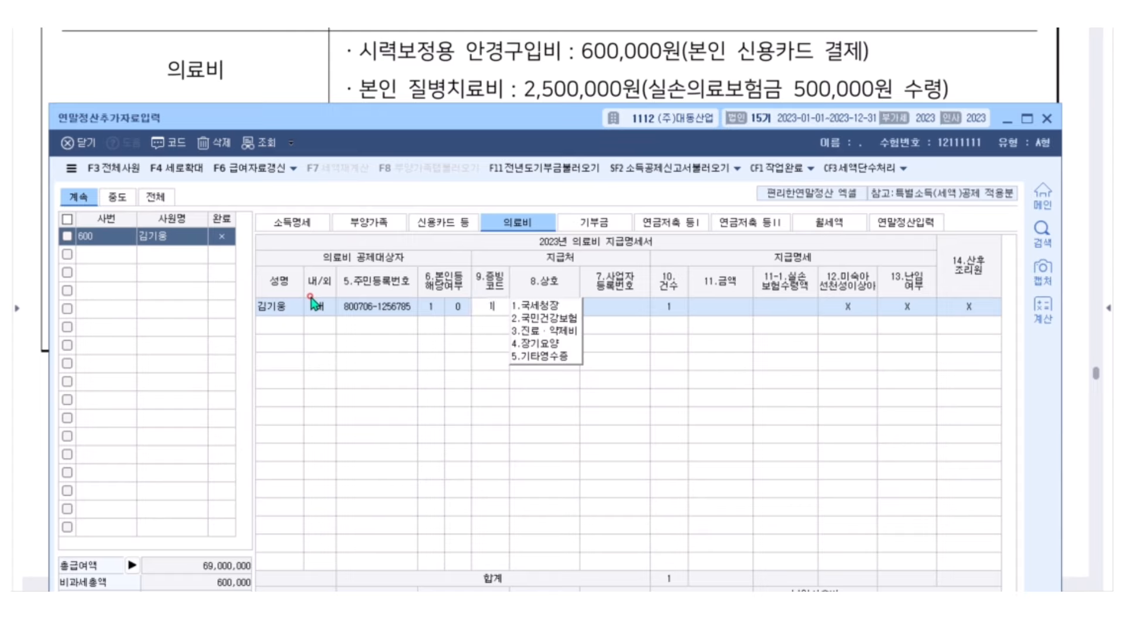
text(1)
key(Return)
key(Return)
text(1)
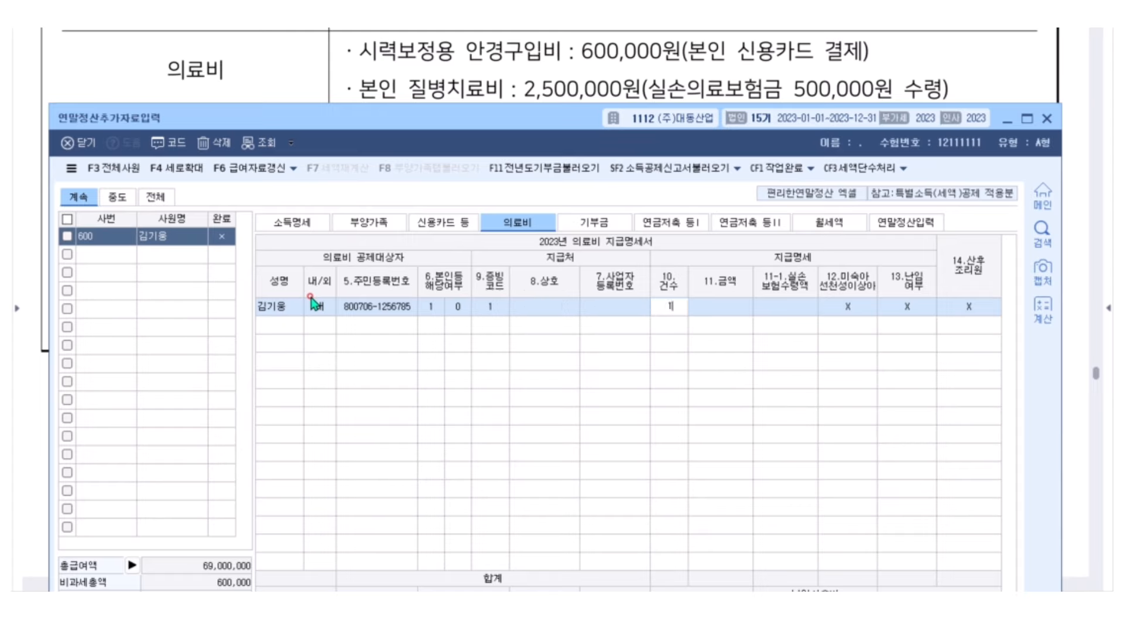
key(Return)
text(500)
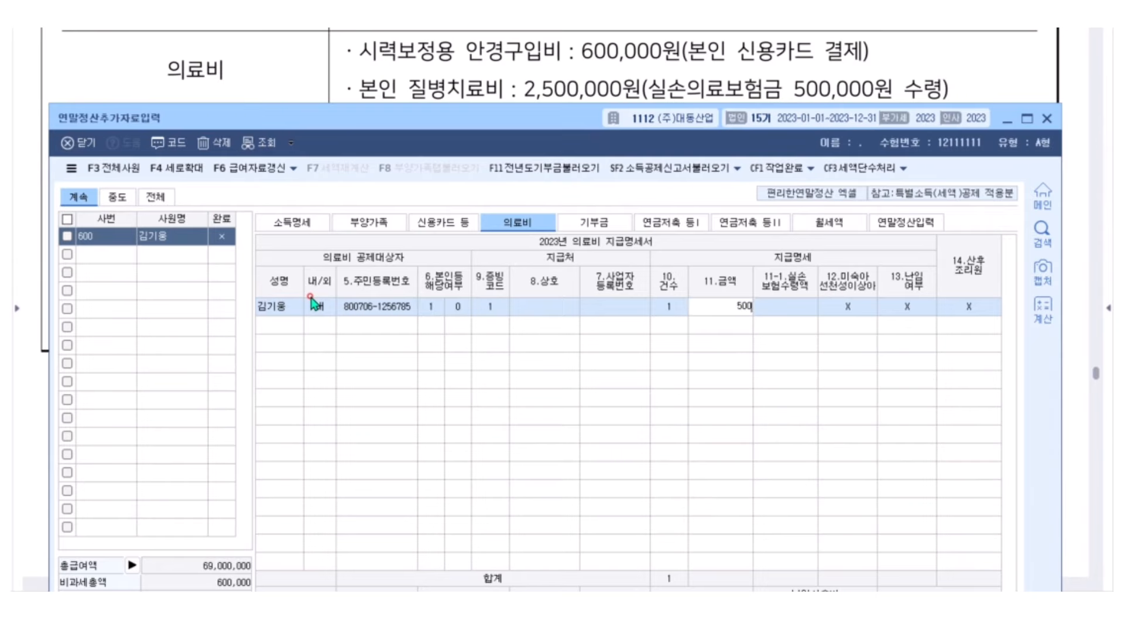
key(Return)
key(Return)
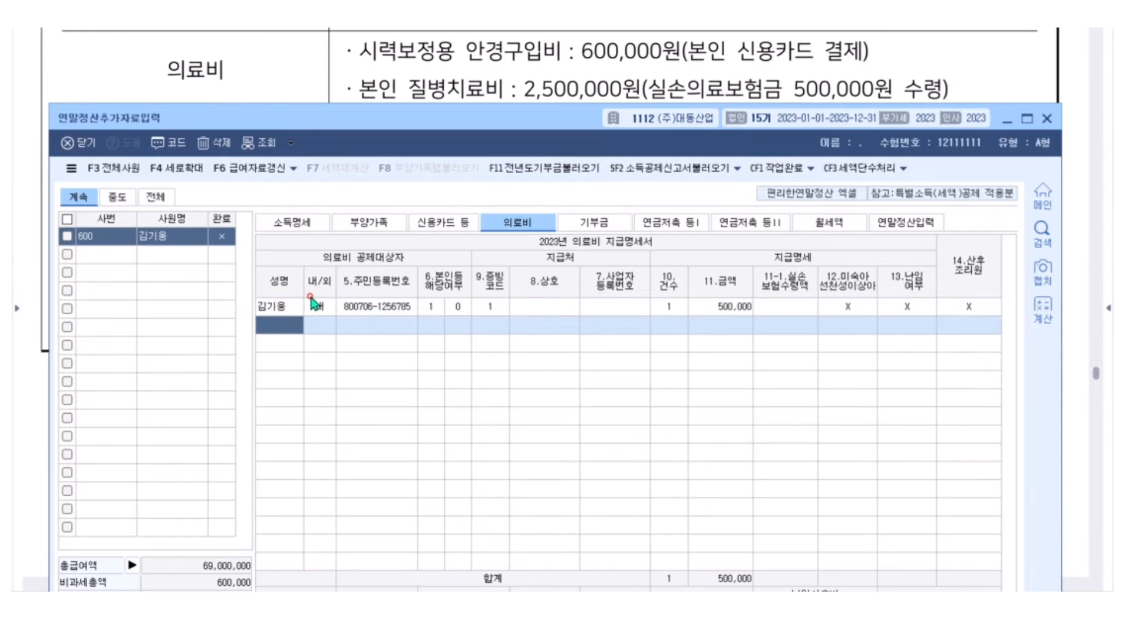
Add a second self row: code 1, one case, 2,500,000 with 500,000 insurance reimbursement
key(F2)
key(Return)
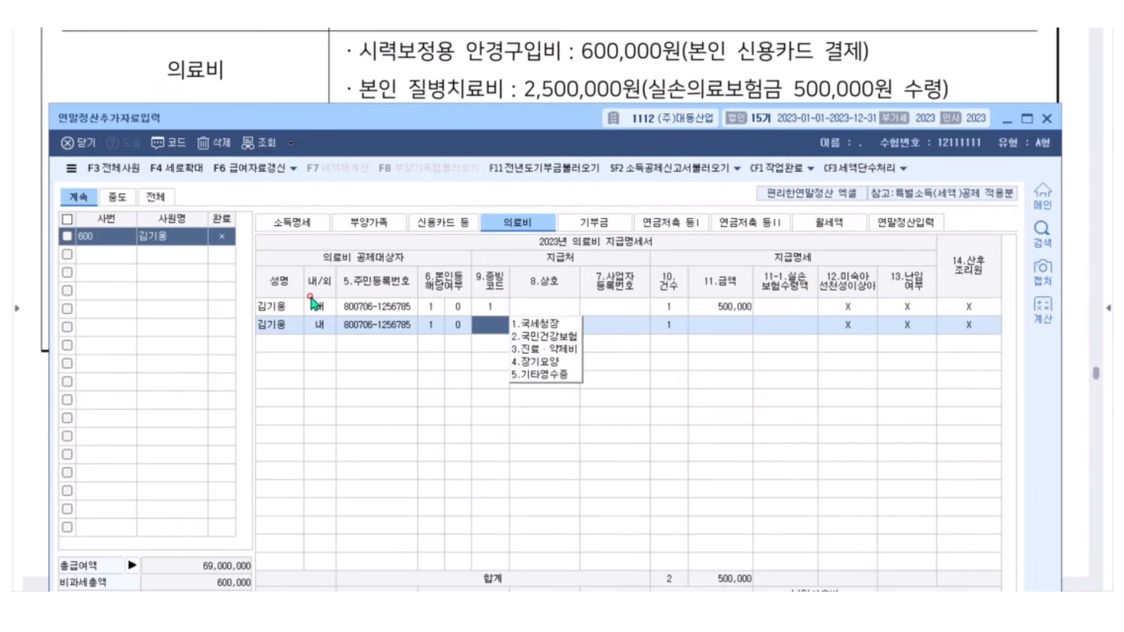
text(1)
key(Return)
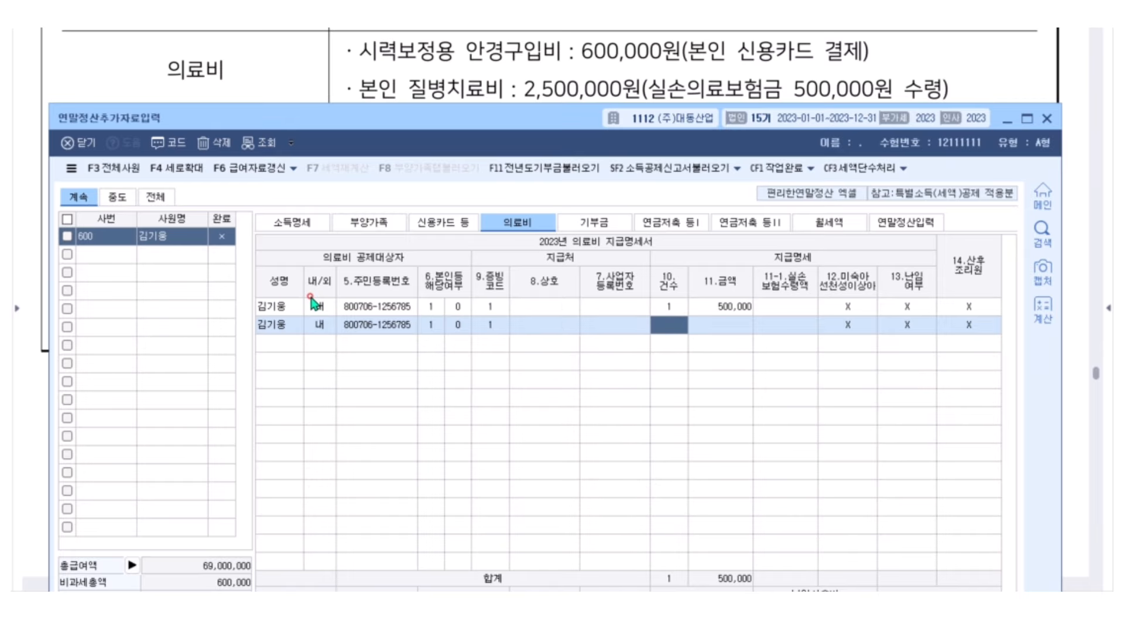
text(1)
key(Return)
text(2,)
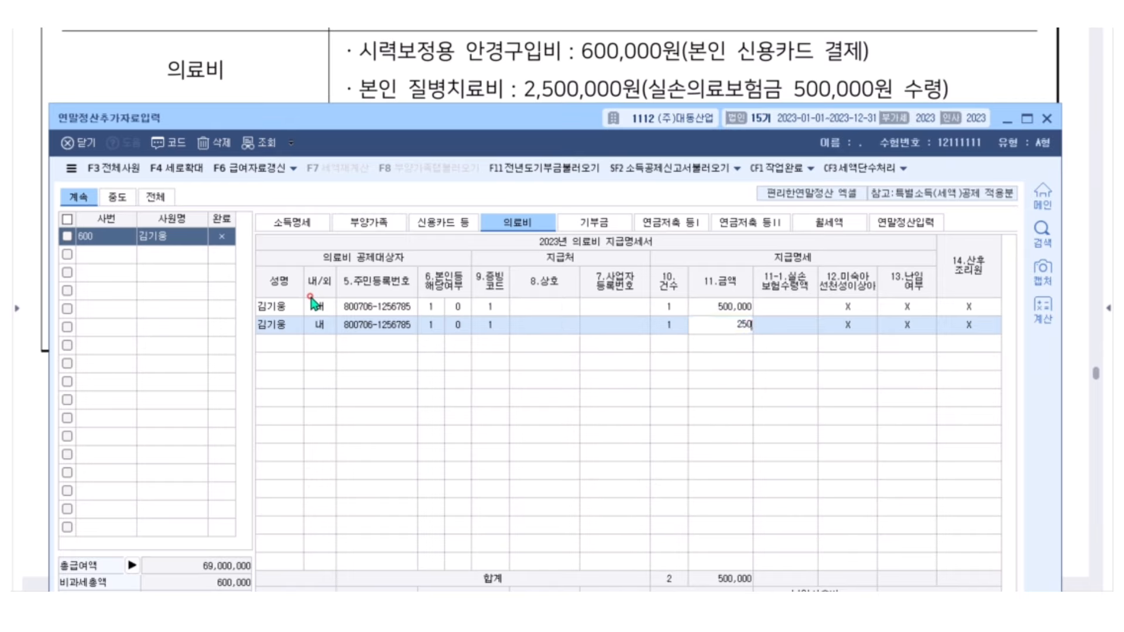
text(500,000)
key(Return)
text(5)
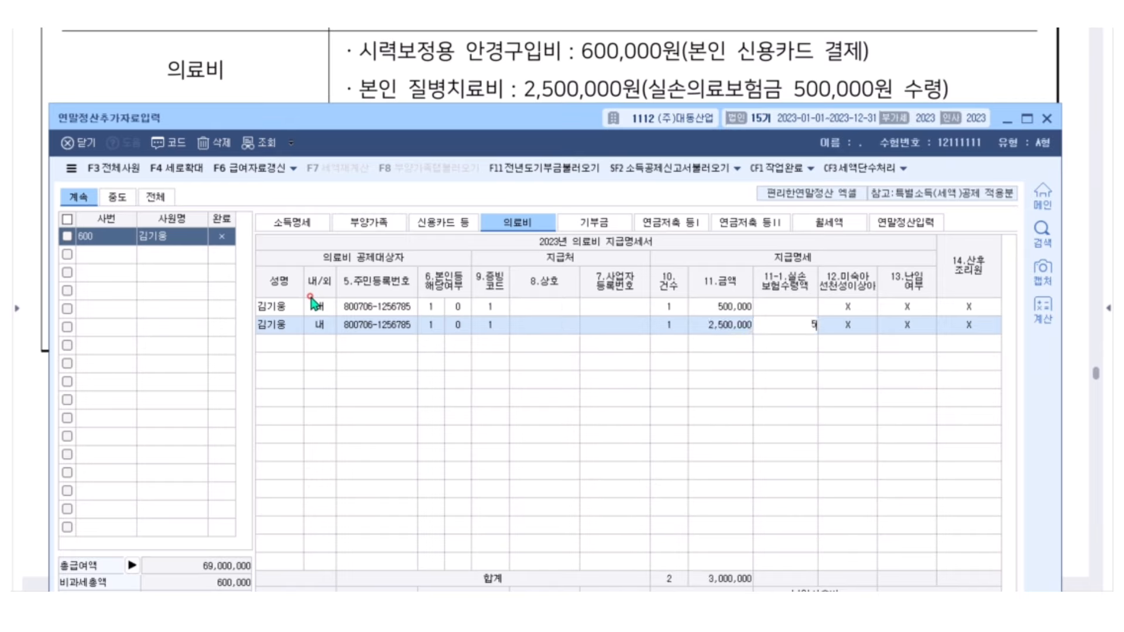
text(00,000)
key(Return)
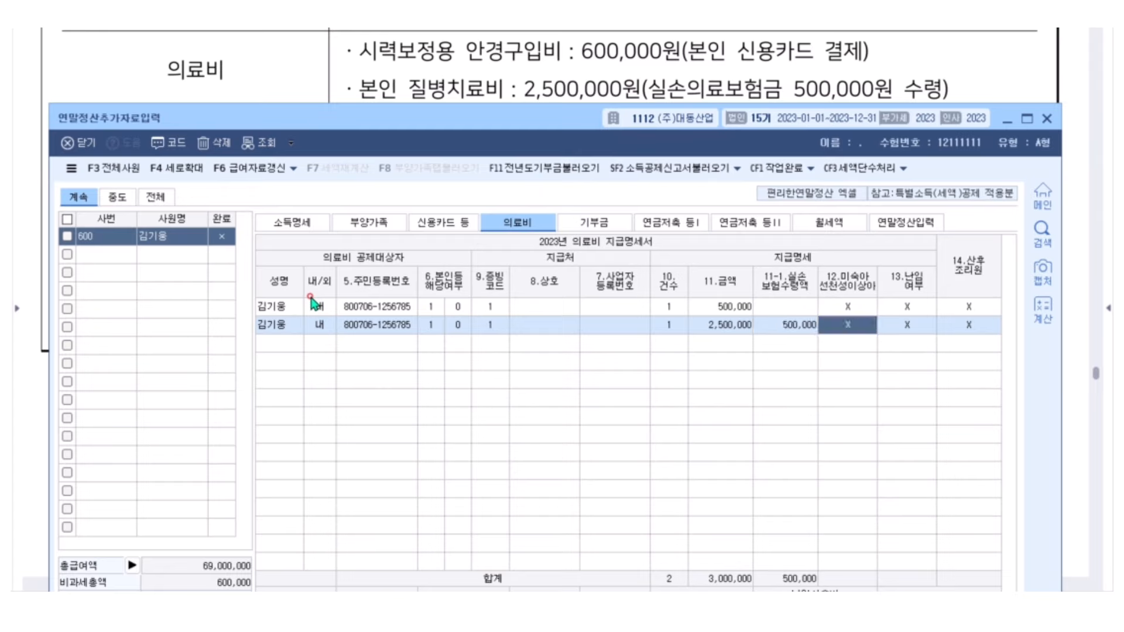
click(730, 306)
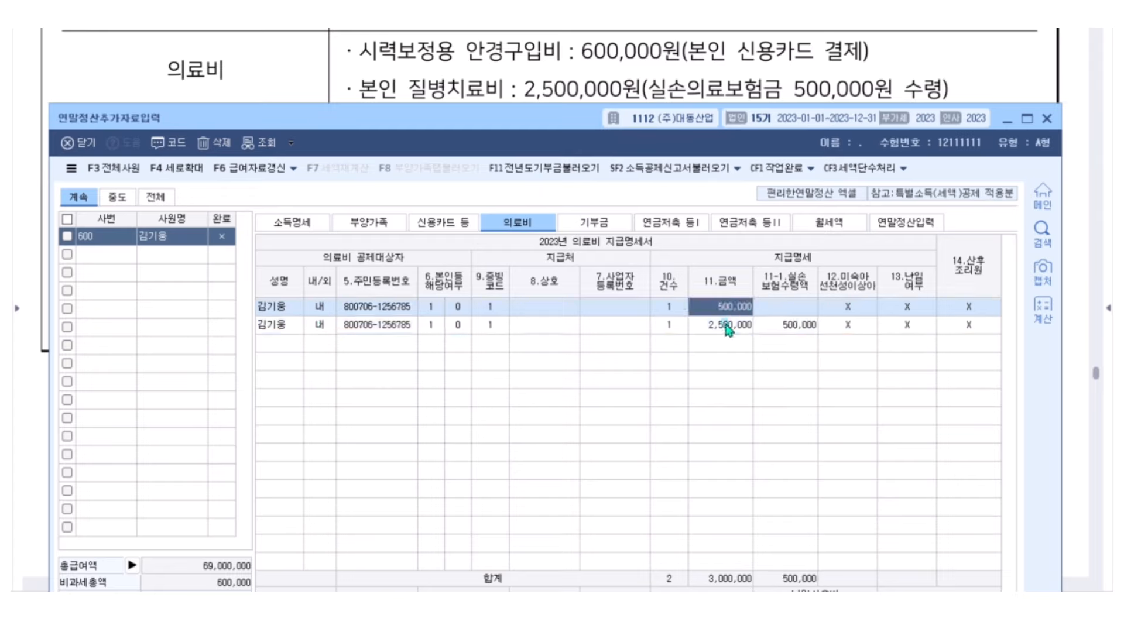
click(726, 326)
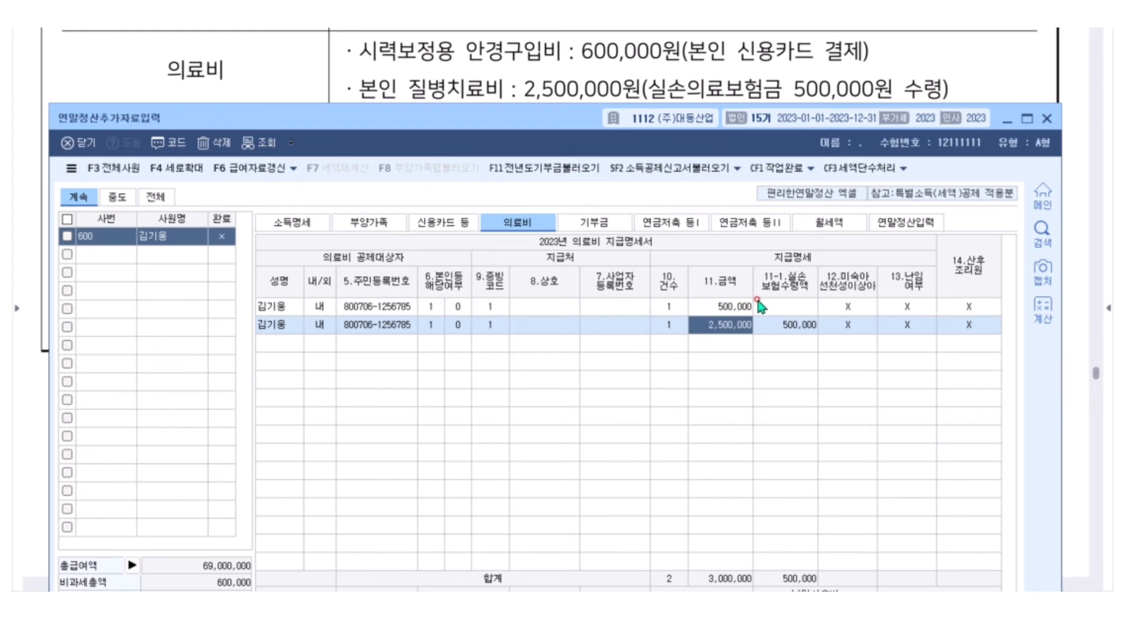
scroll(594, 68, down, 2)
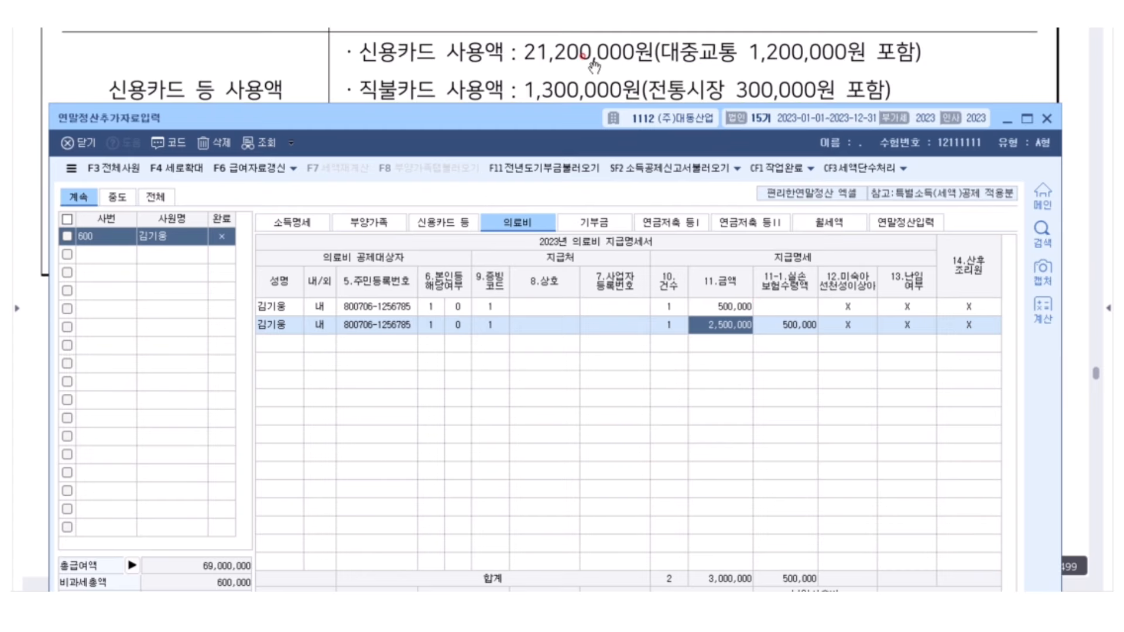
On the card tab, enter 국세청 credit card 20,000,000 and public transit 1,200,000
click(459, 227)
drag(497, 126, 500, 175)
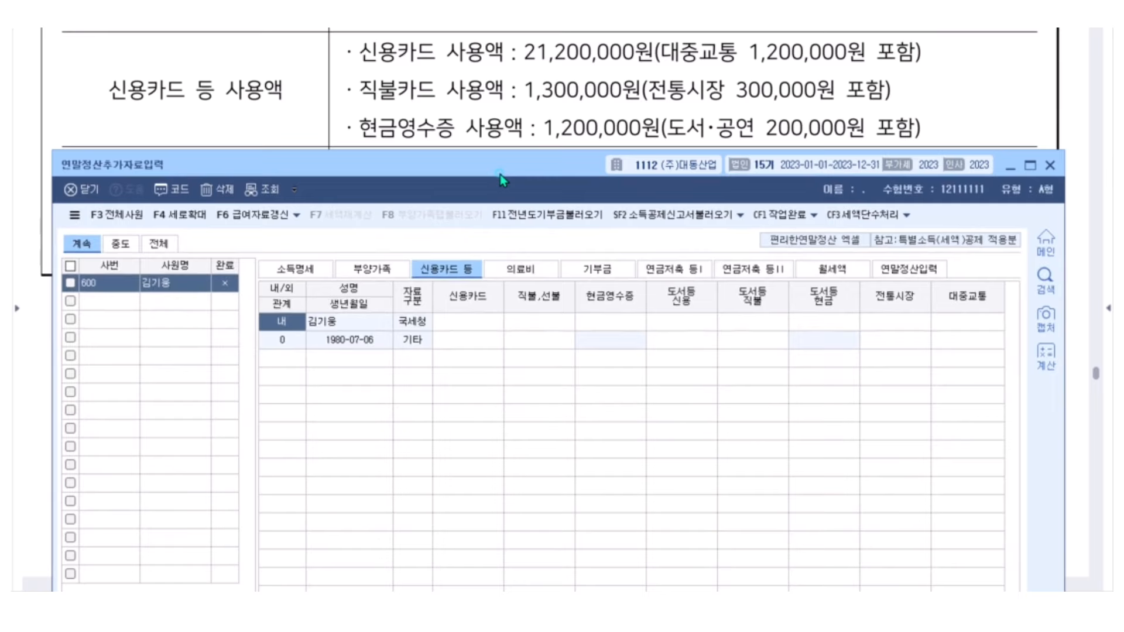
click(473, 322)
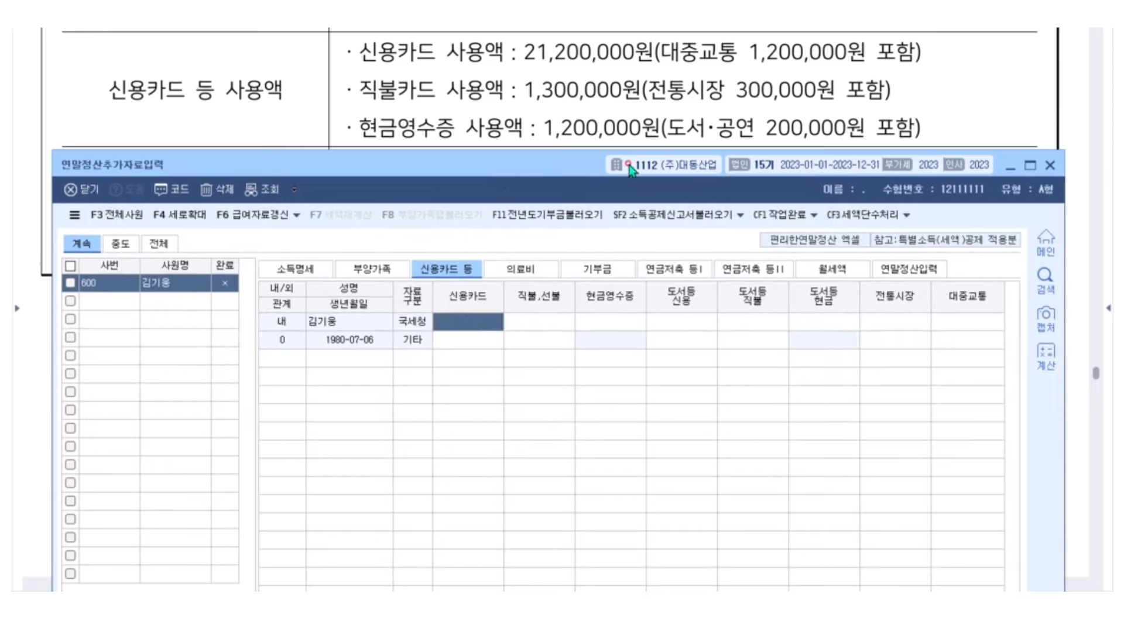
text(20000000)
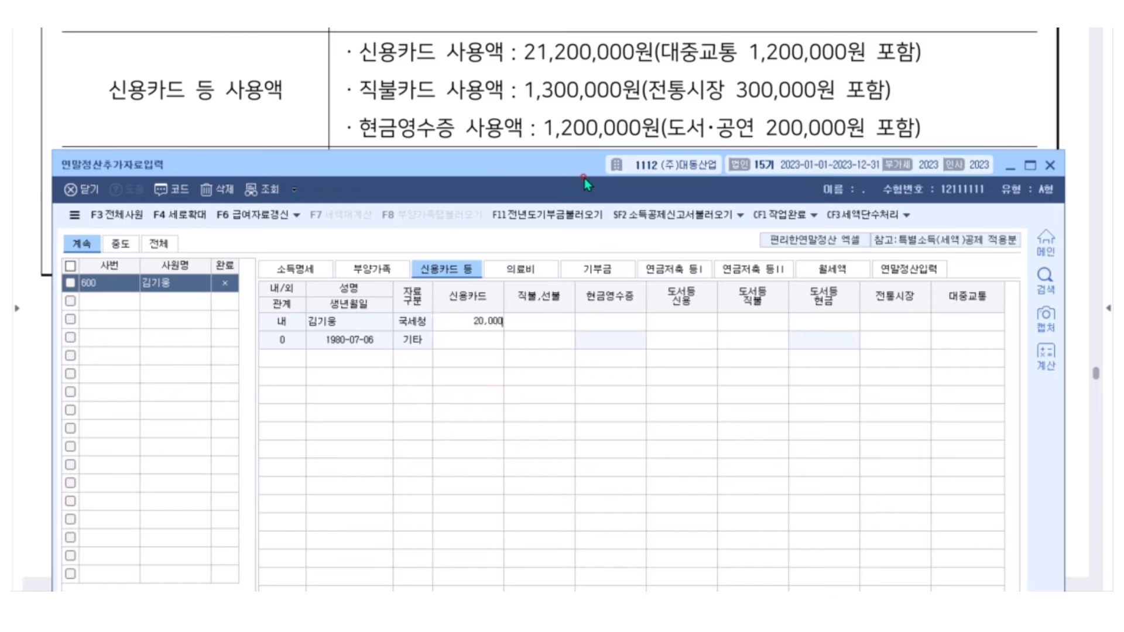
key(Return)
key(Return)
key(Return)
key(Return)
key(Return)
key(Return)
key(Return)
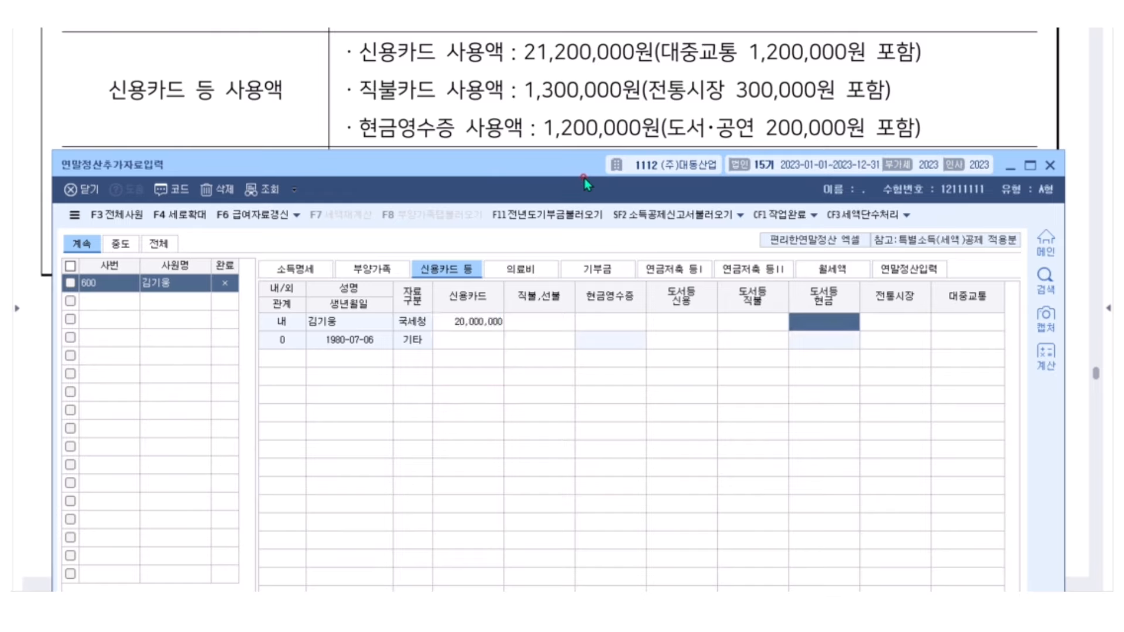
text(1,200)
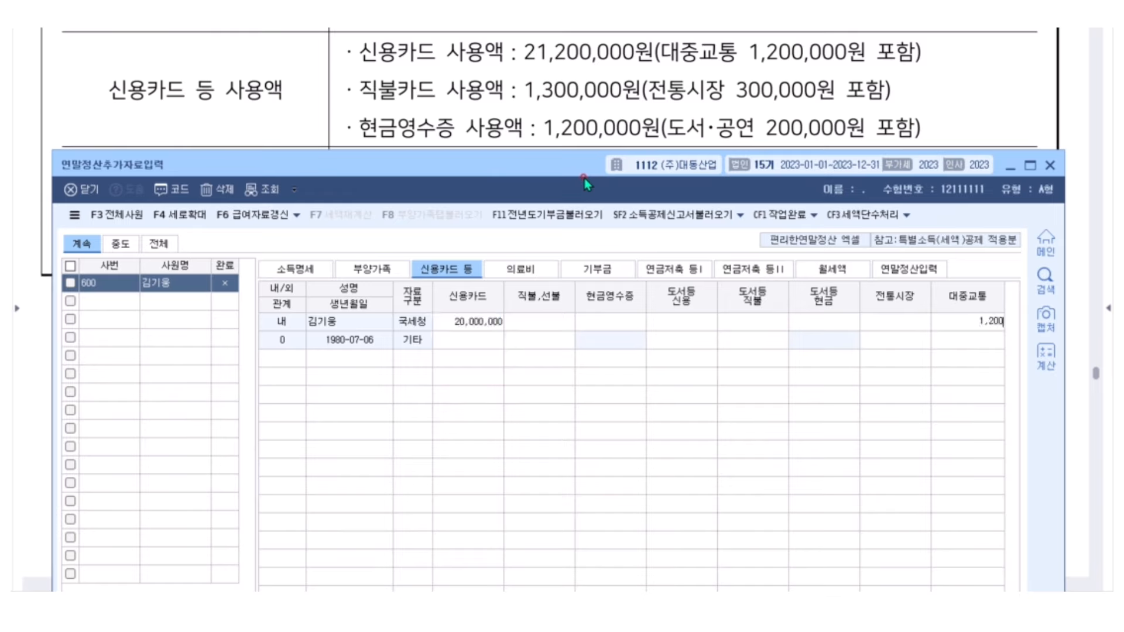
text(,000)
key(Return)
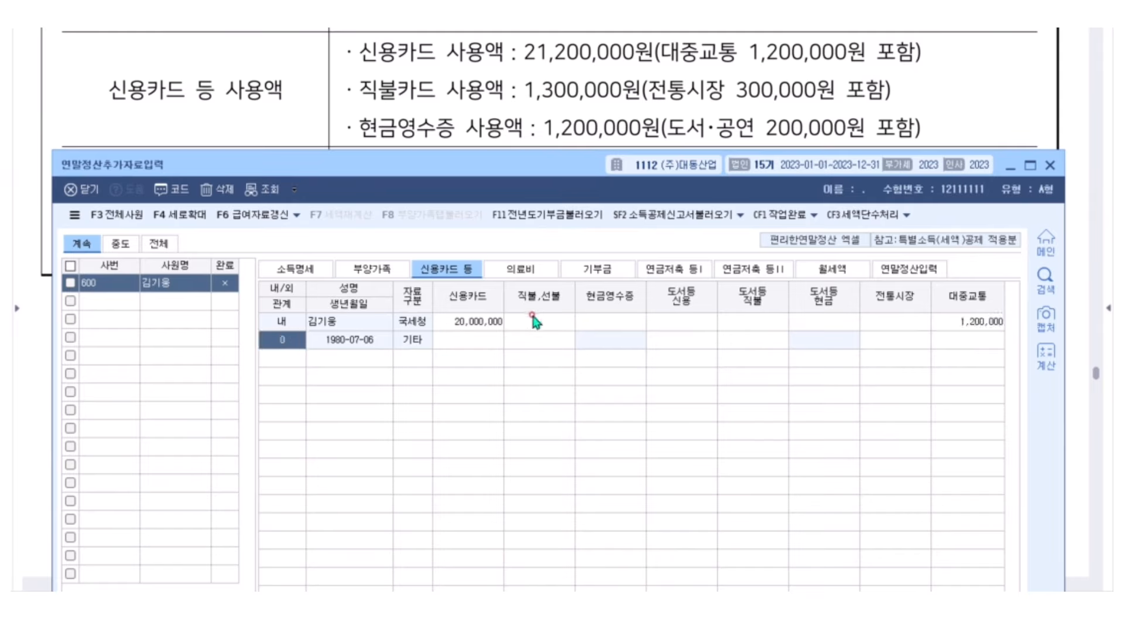
Enter debit 1,000,000, traditional market 300,000, cash receipts 1,000,000 and book cash 200,000
click(536, 321)
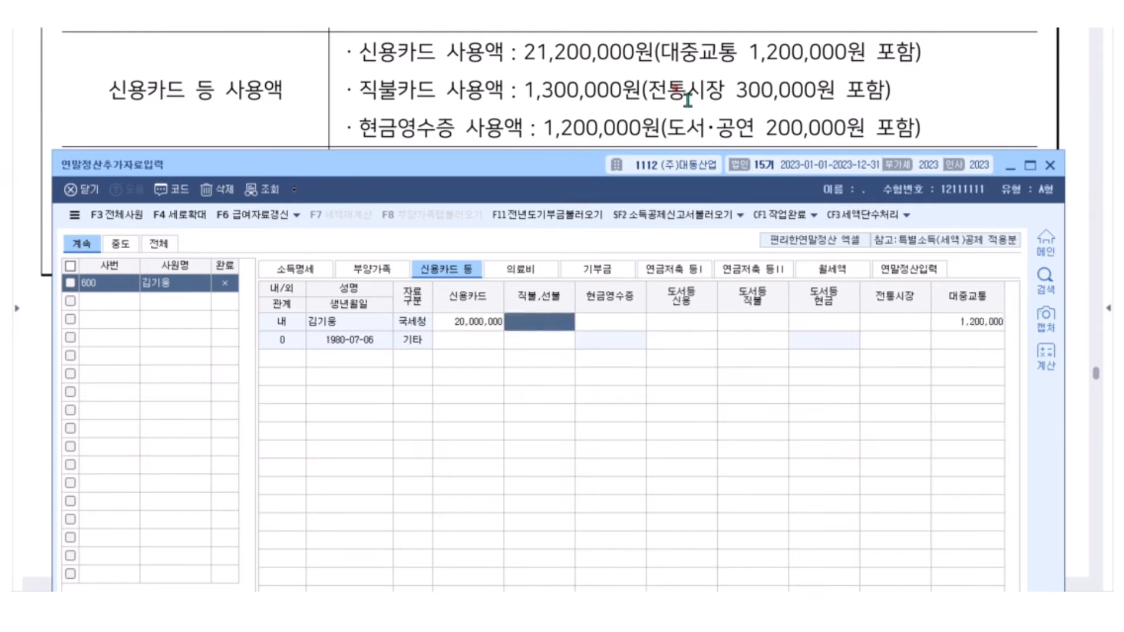
text(1000000)
key(Return)
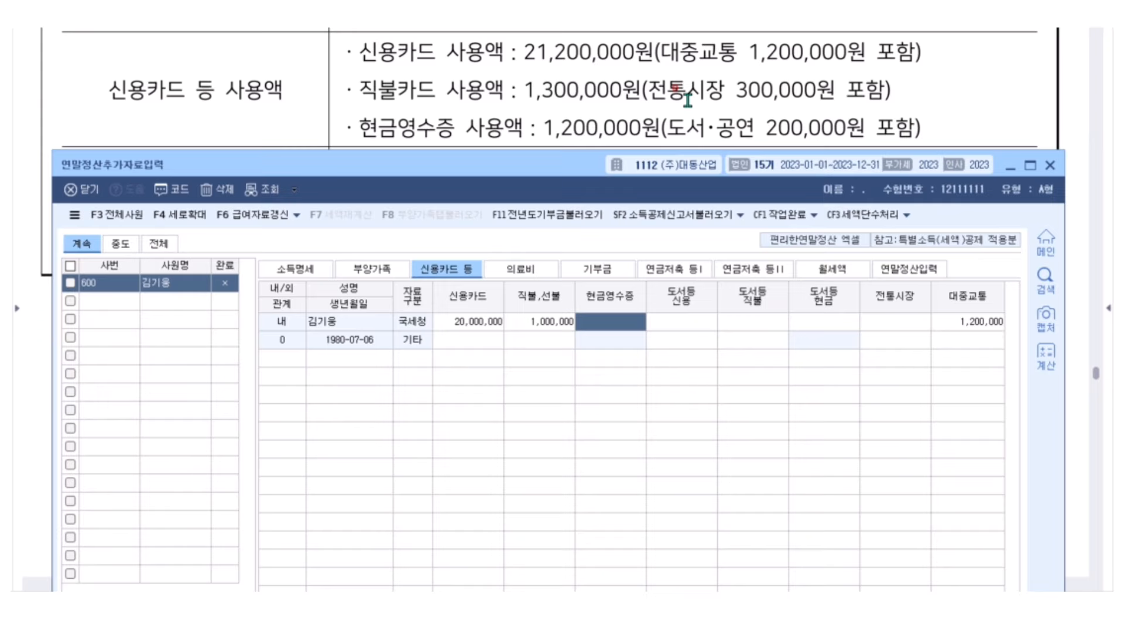
key(Return)
key(Return)
key(Return)
text(3000000)
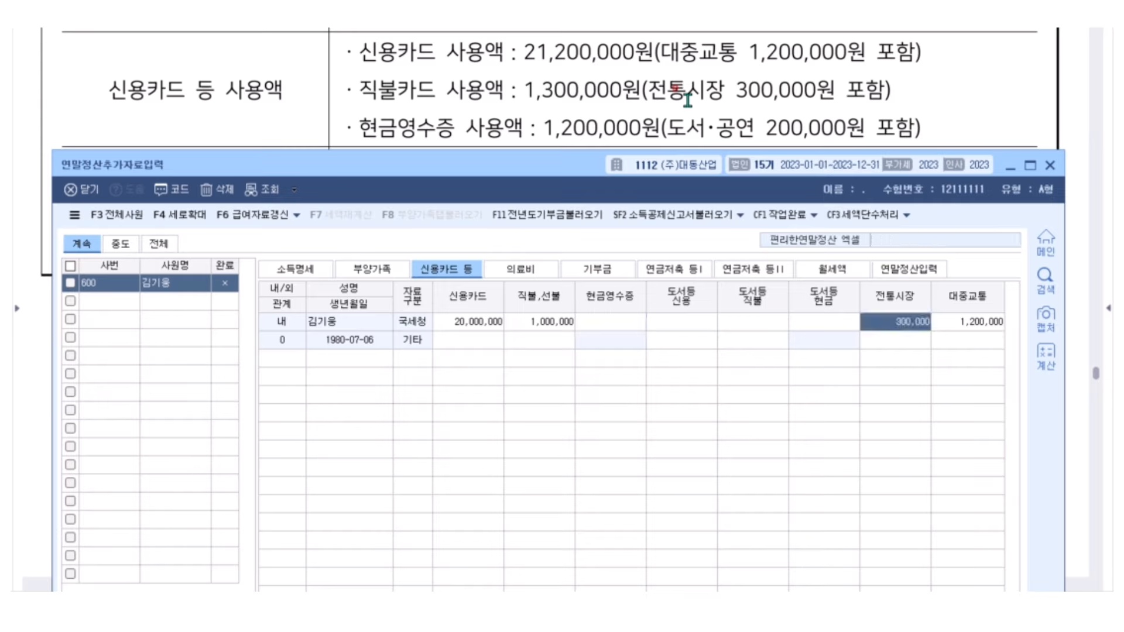
key(Return)
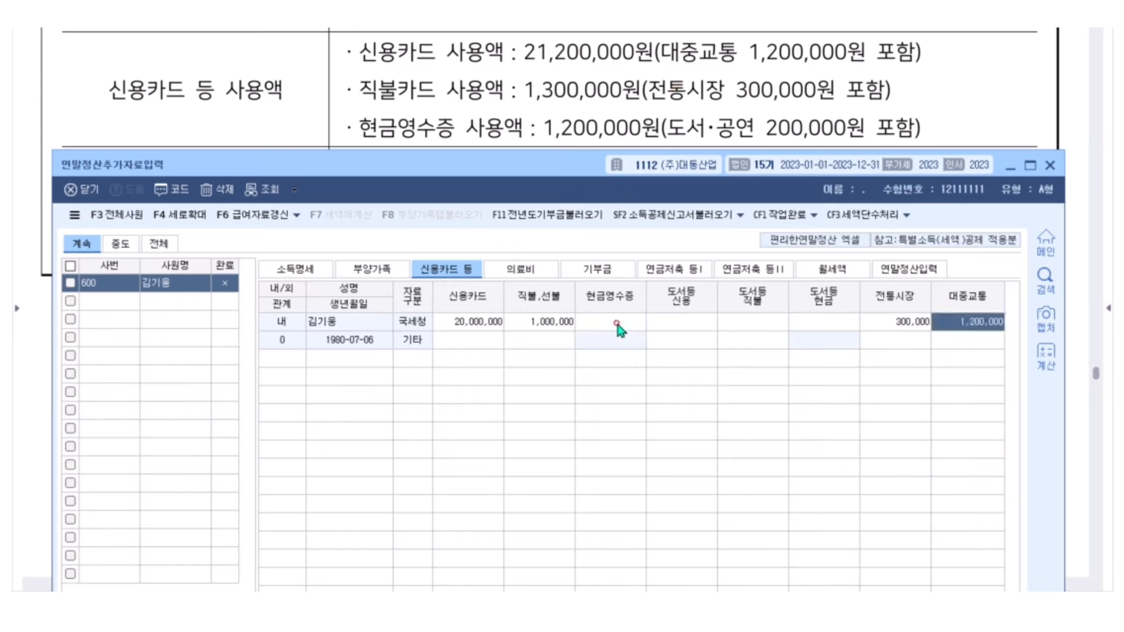
click(617, 324)
text(1000000)
key(Return)
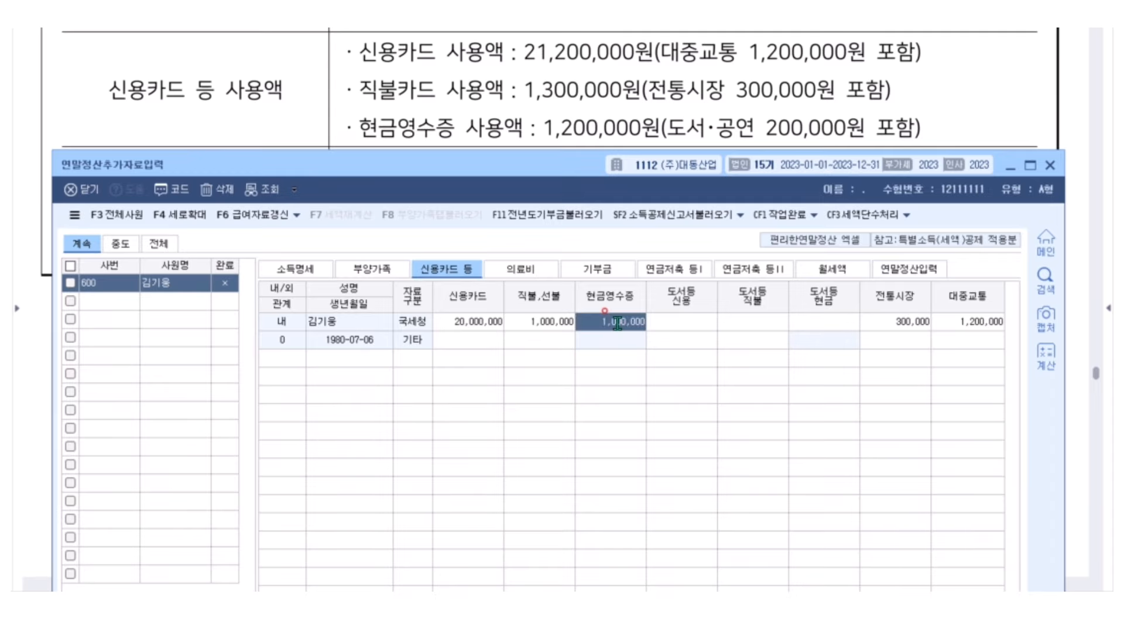
key(Return)
key(Return)
key(Return)
text(200,000)
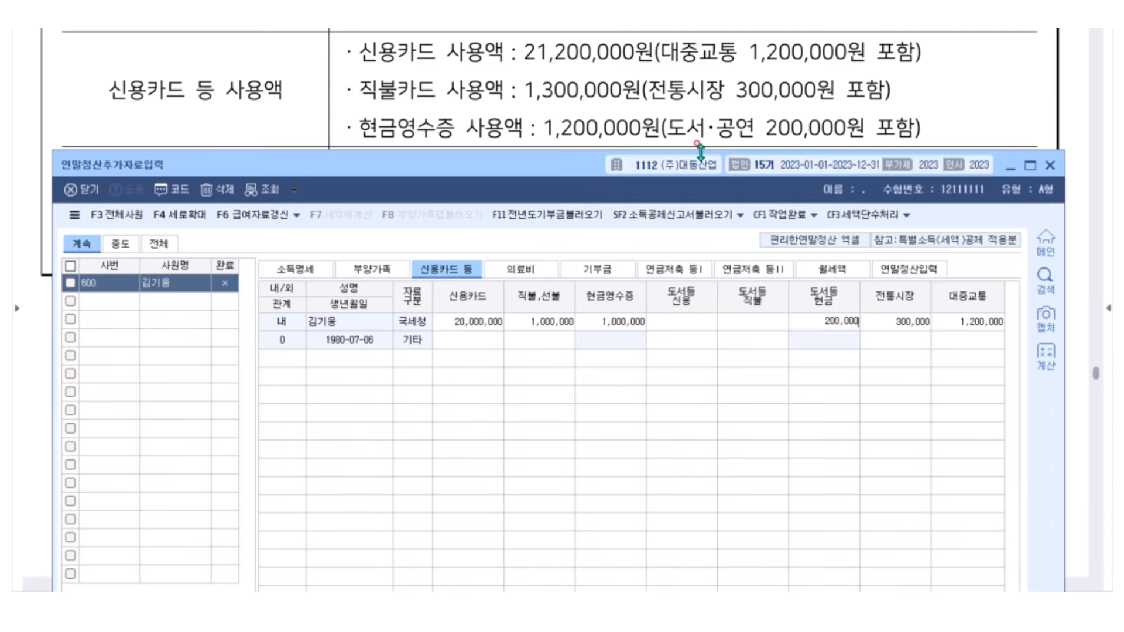
key(Return)
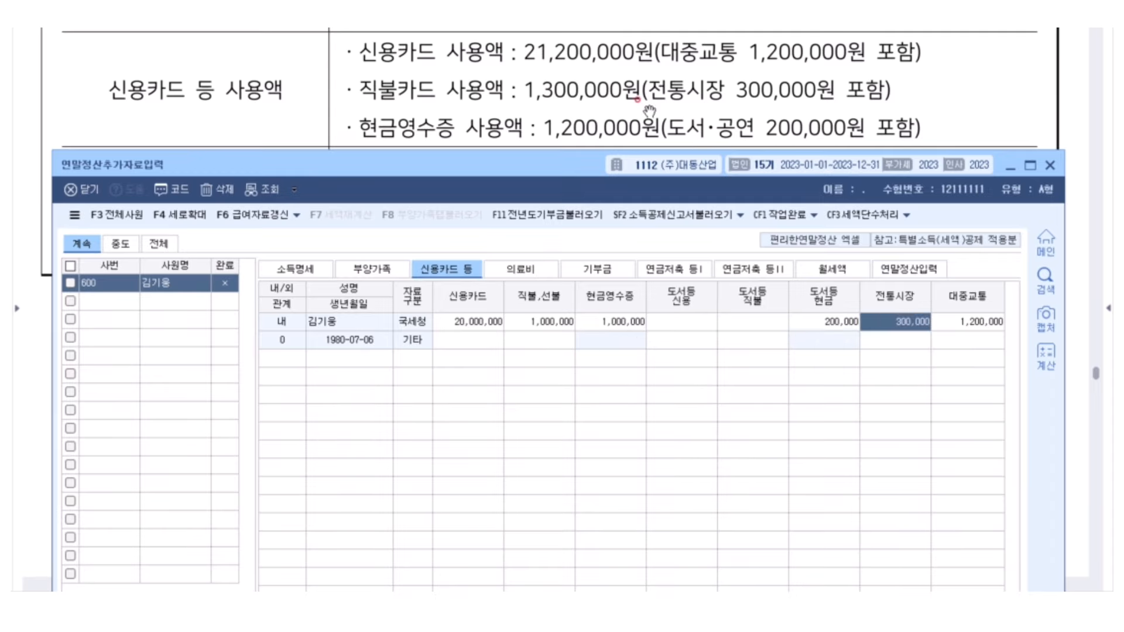
drag(625, 174, 586, 285)
Check the dependents, medical expense and pension savings tabs, then the year-end settlement summary
scroll(496, 203, down, 3)
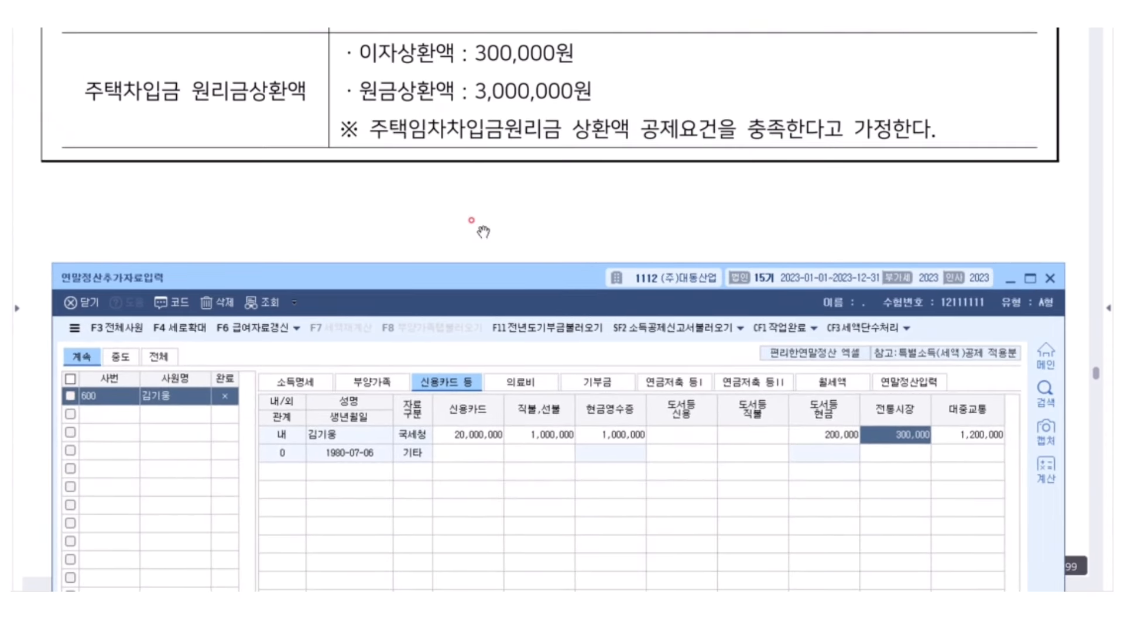
drag(440, 286, 440, 181)
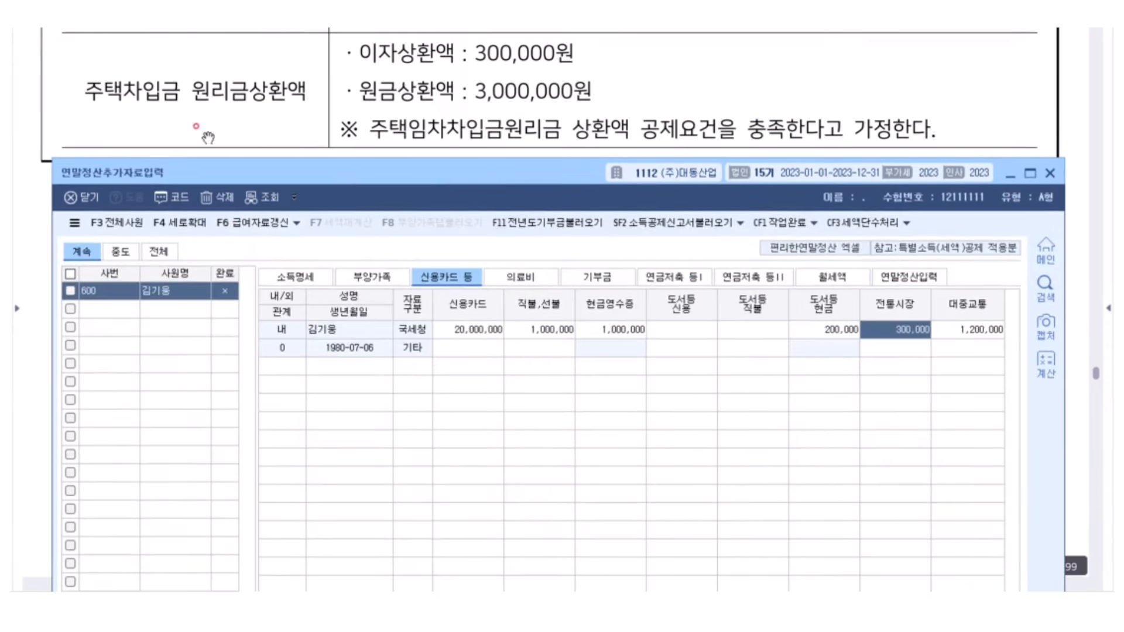
click(409, 283)
click(520, 277)
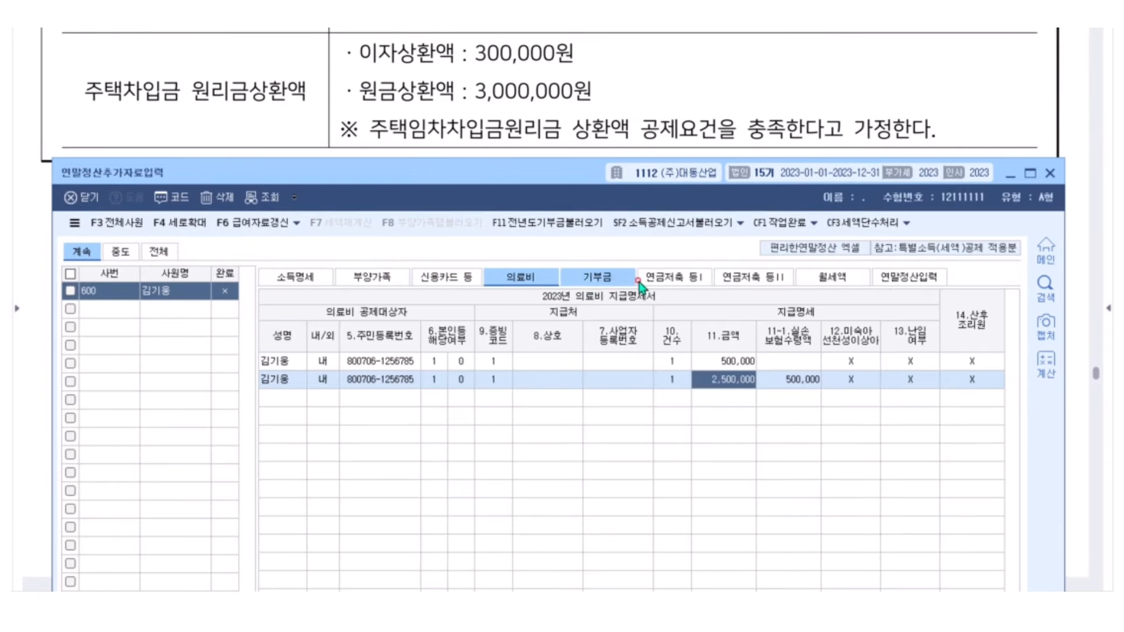
click(673, 277)
click(924, 279)
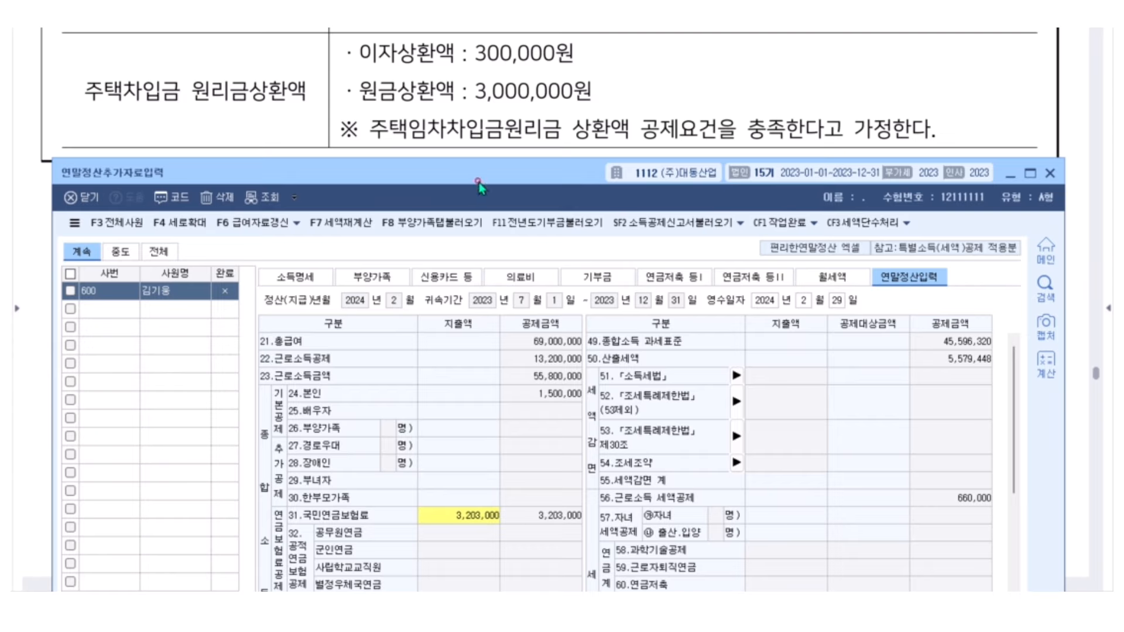
Import dependents-tab amounts, giving 64,500 medical and 450,000 education credits; check empty row 34
click(433, 224)
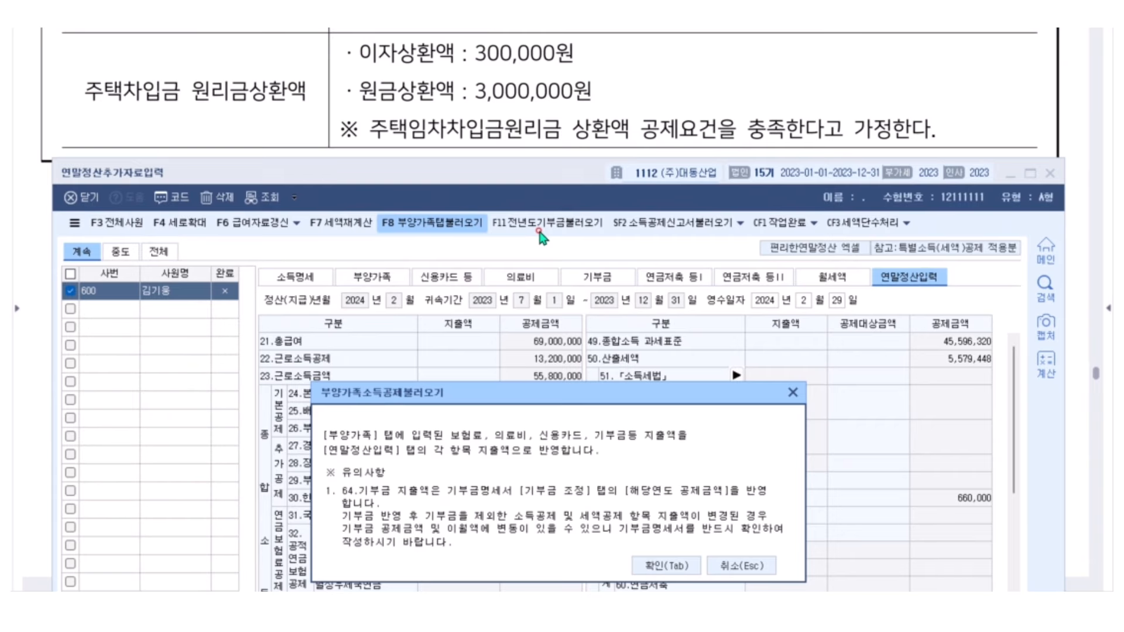
click(668, 565)
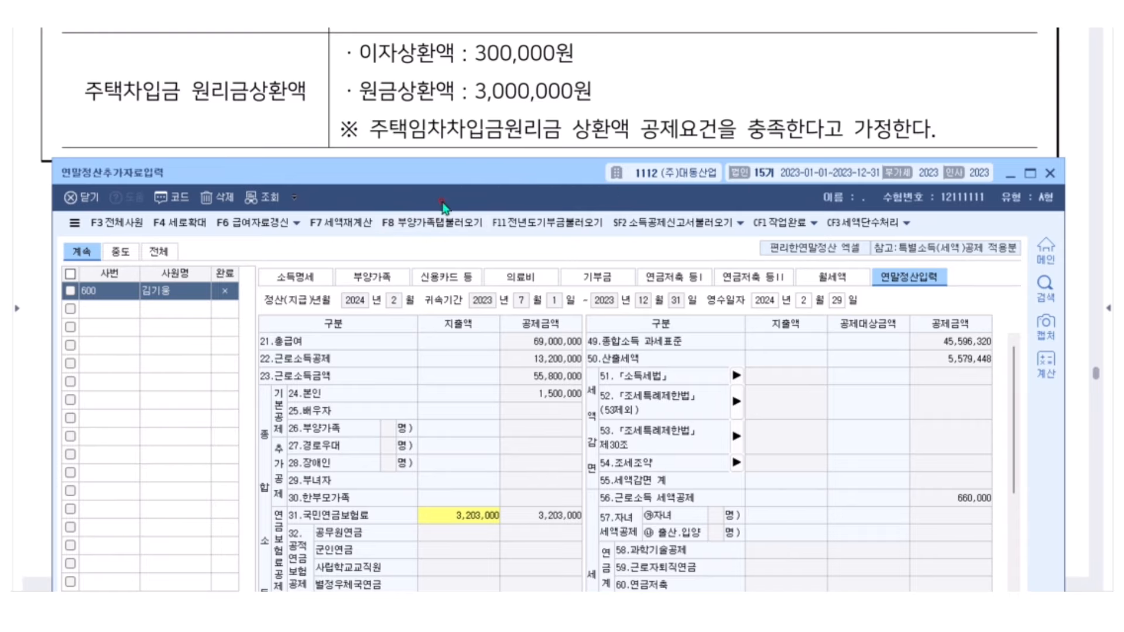
drag(395, 174, 390, 145)
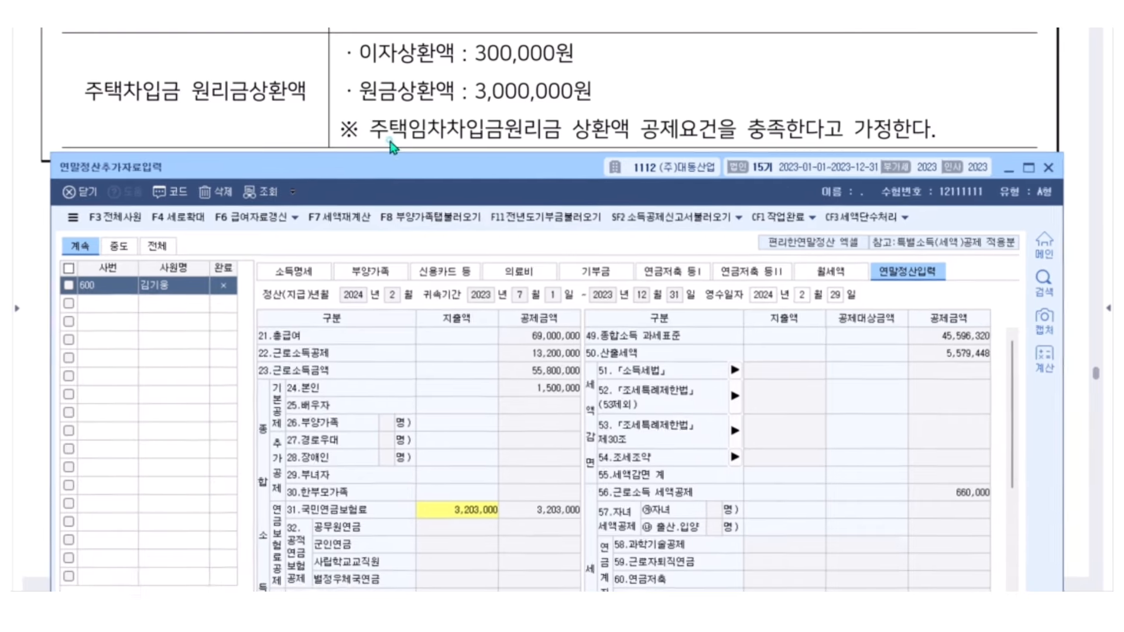
drag(457, 158, 454, 43)
scroll(508, 317, down, 5)
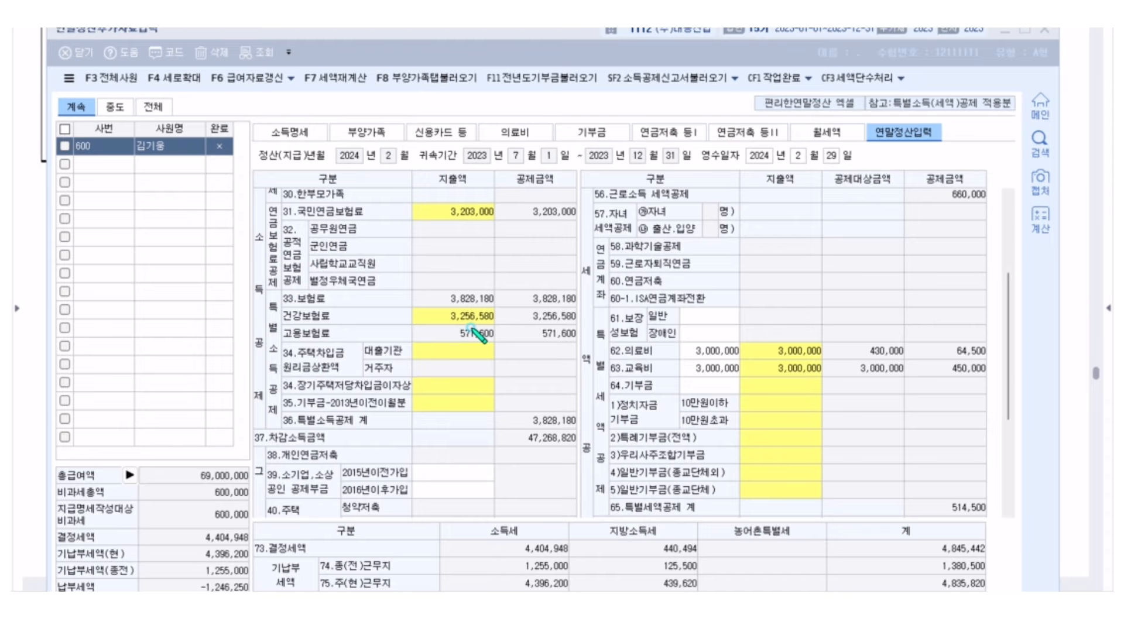
mouse_move(503, 340)
mouse_down()
mouse_move(292, 343)
mouse_move(270, 379)
mouse_move(512, 371)
mouse_move(510, 338)
mouse_move(484, 338)
mouse_up()
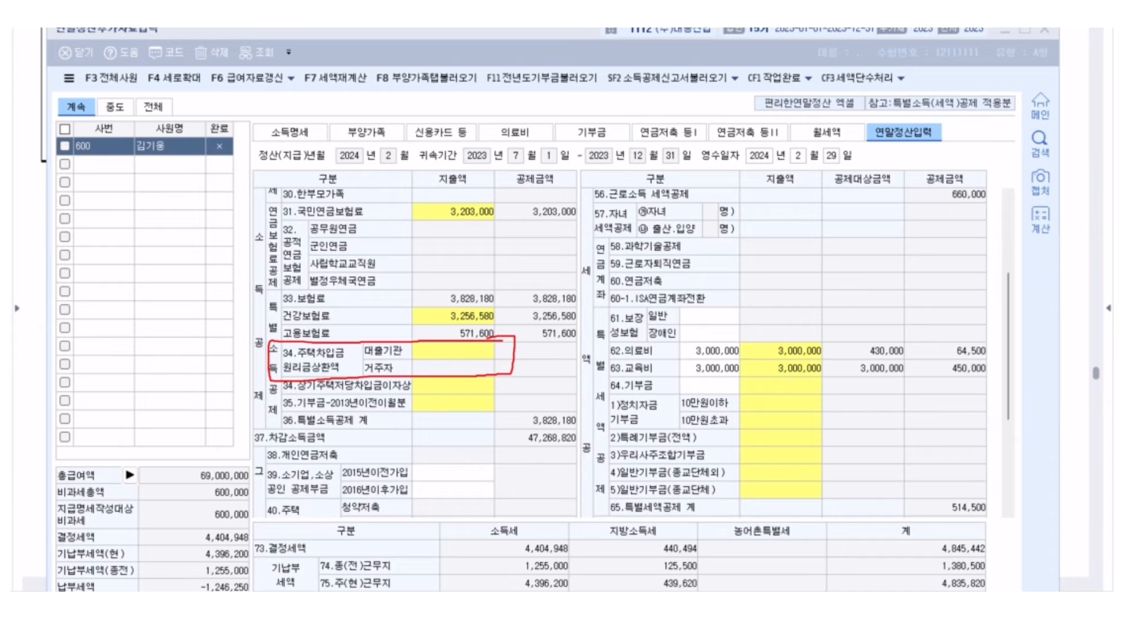
key(Escape)
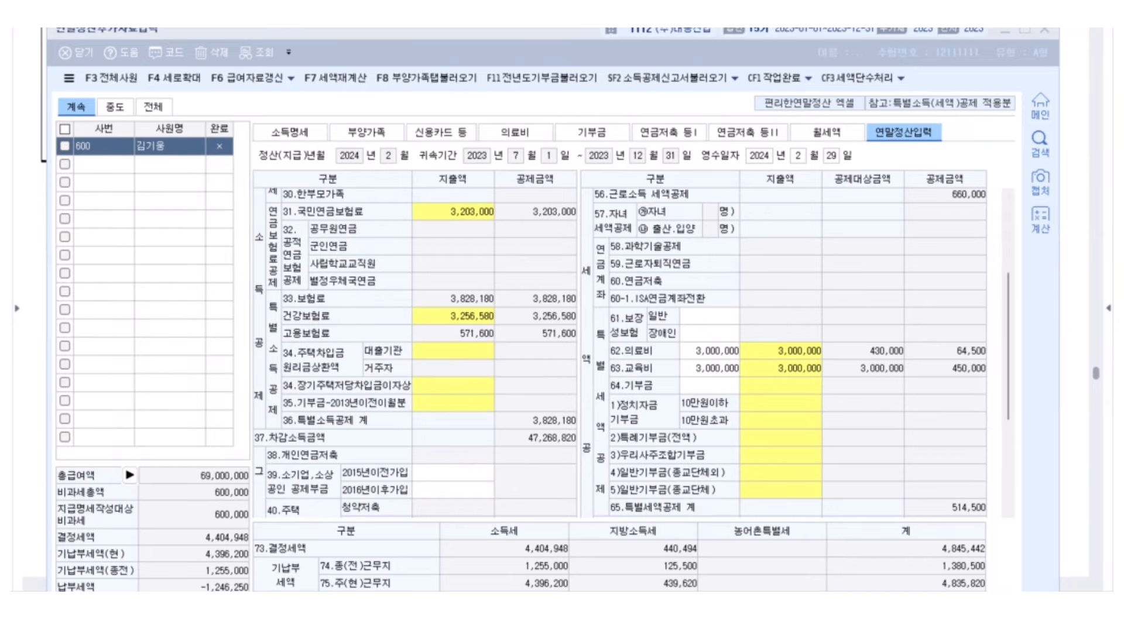
drag(351, 31, 311, 169)
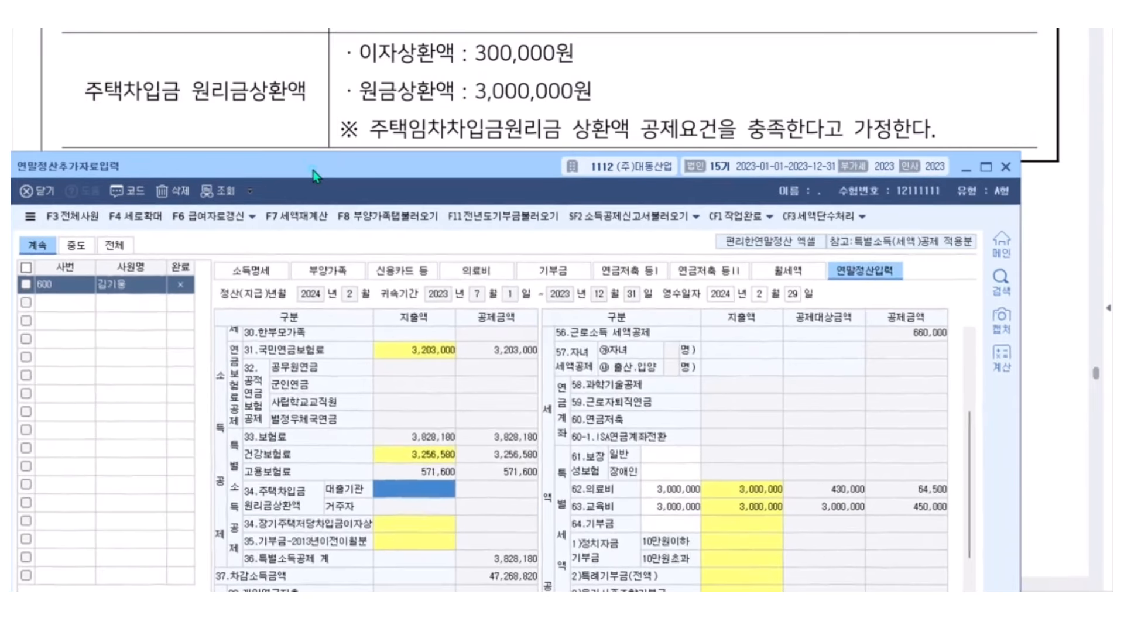
Enter a 3,300,000 lender loan repayment (①대출기관 불입/상환액) in 주택자금, yielding a 1,320,000 deduction
click(424, 493)
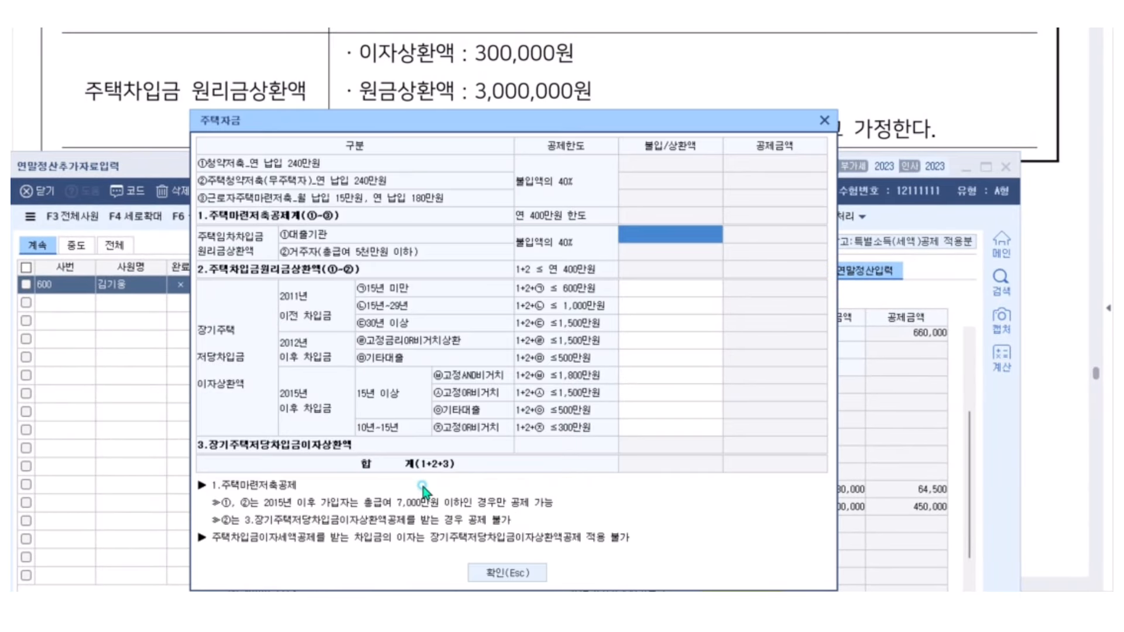
mouse_move(438, 136)
mouse_down()
mouse_move(720, 146)
mouse_move(494, 208)
mouse_move(501, 168)
mouse_move(433, 137)
mouse_up()
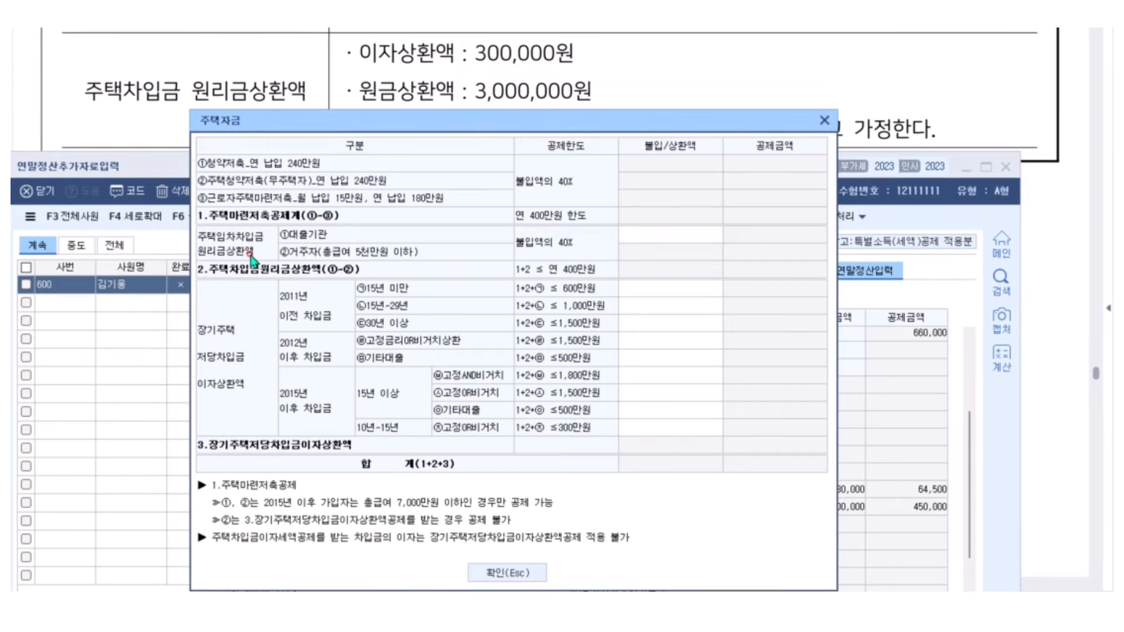
click(639, 234)
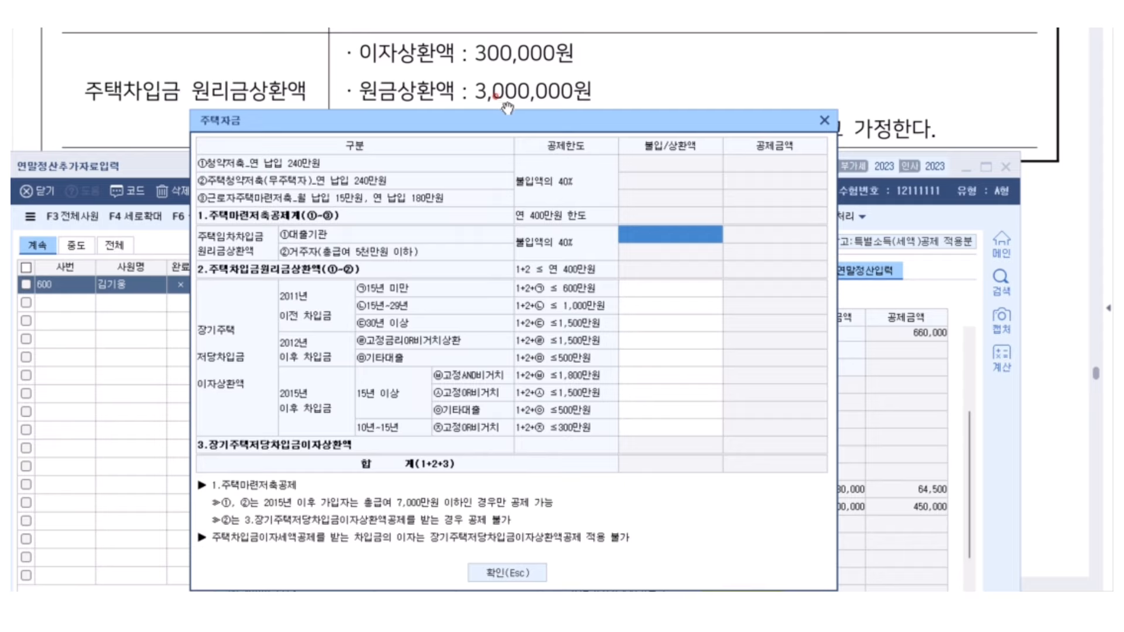
text(3)
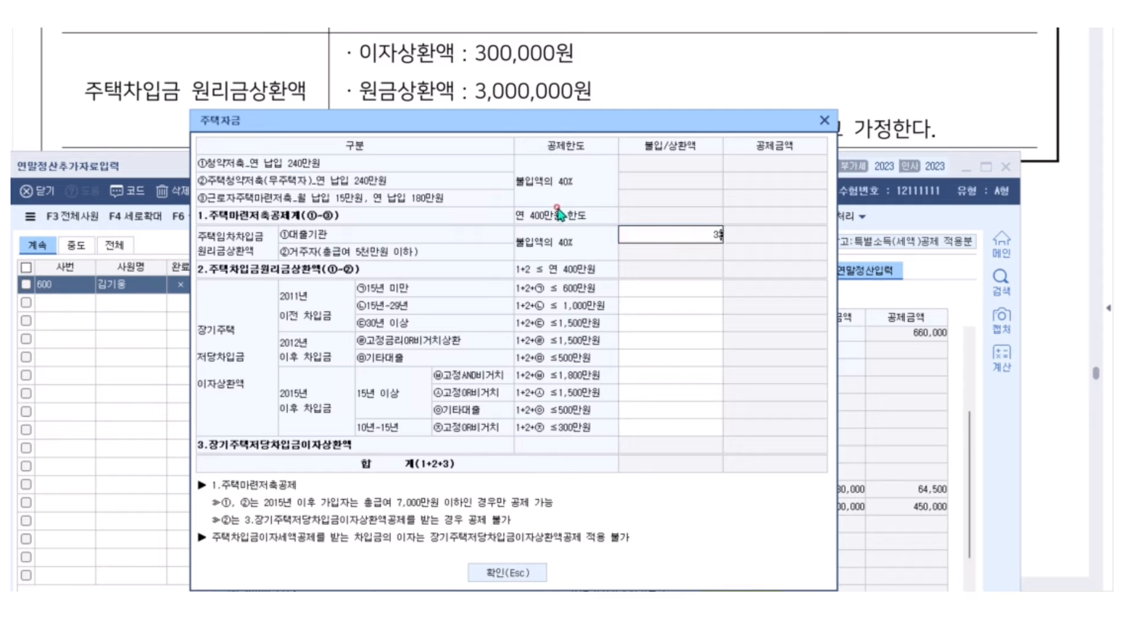
text(,300,000)
key(Return)
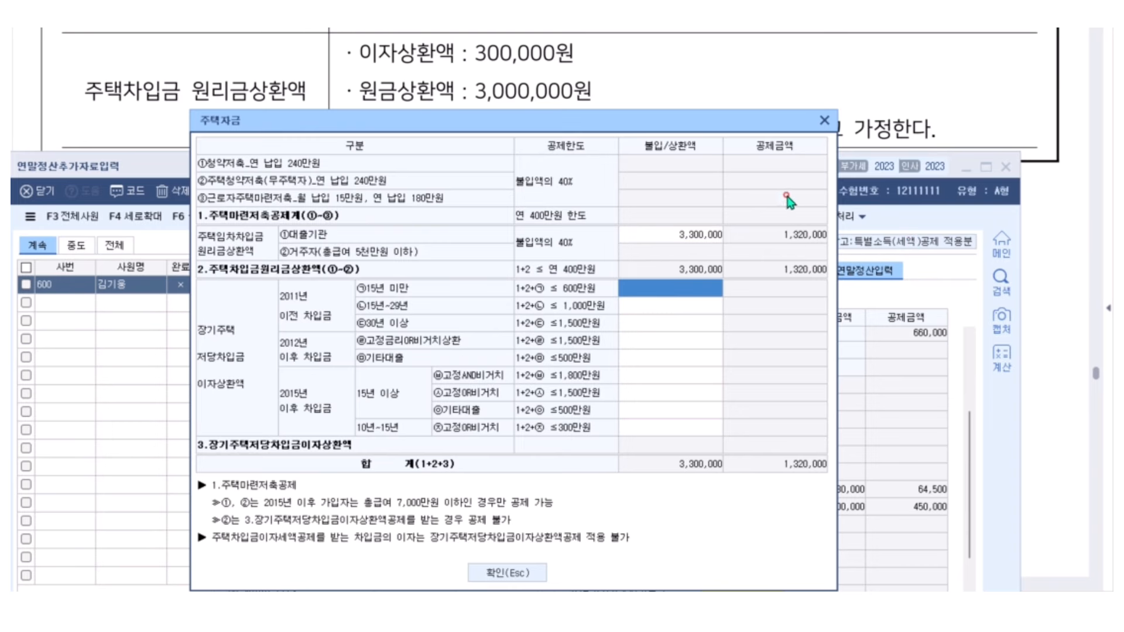
click(542, 573)
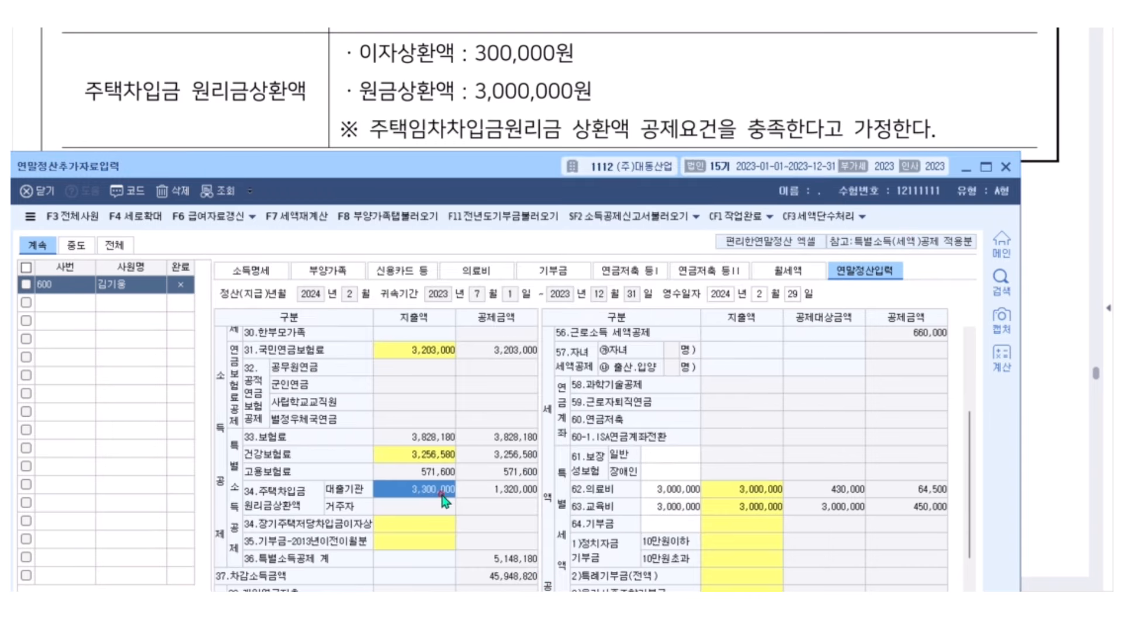
Reload dependents-tab amounts (F8) so totals show 결정세액 4,206,948 and 차감징수세액 -1,444,250
click(385, 217)
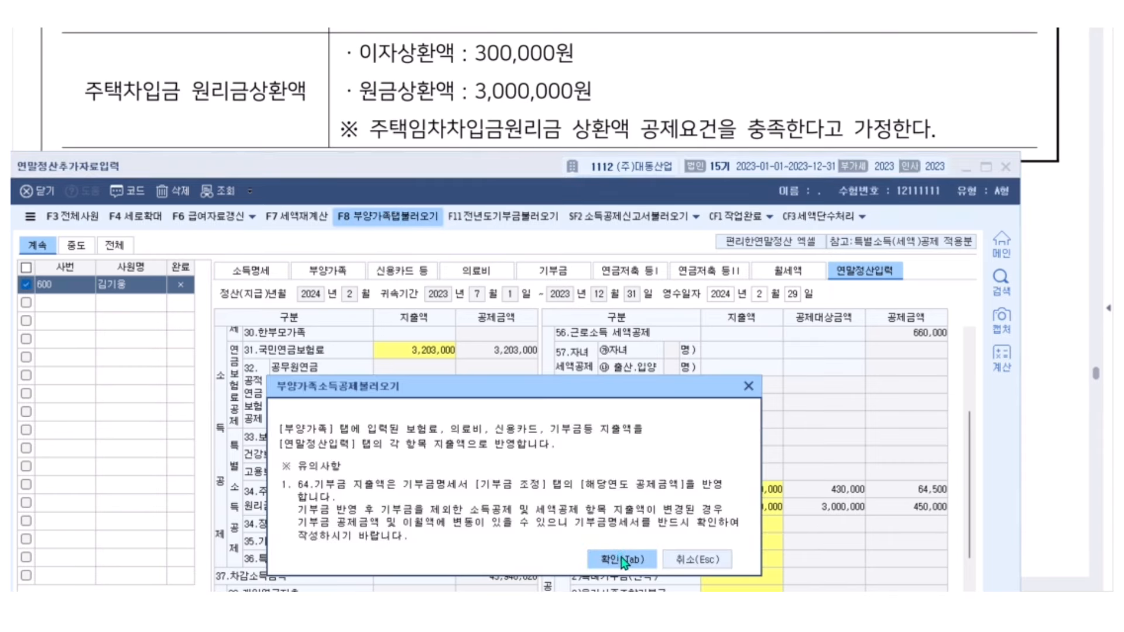
click(622, 560)
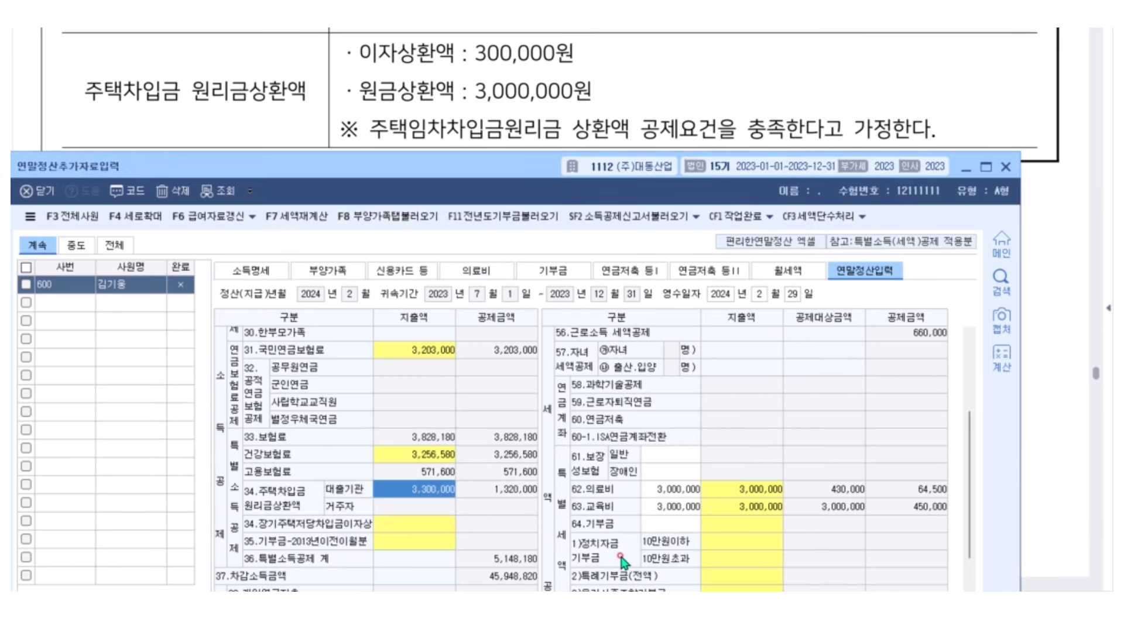
drag(694, 175, 716, 0)
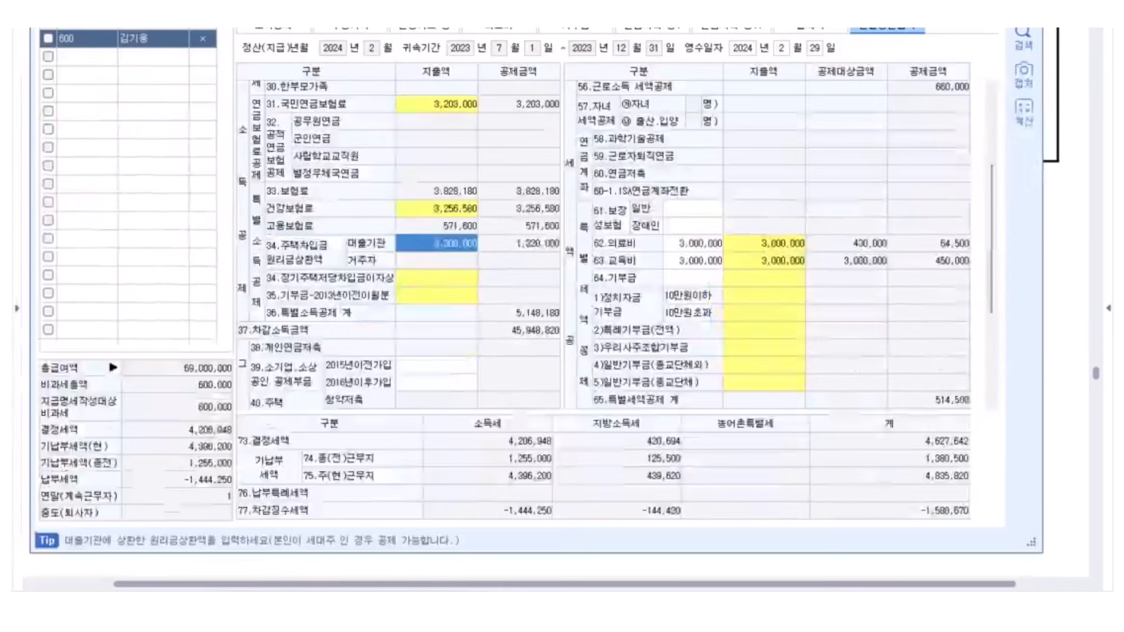